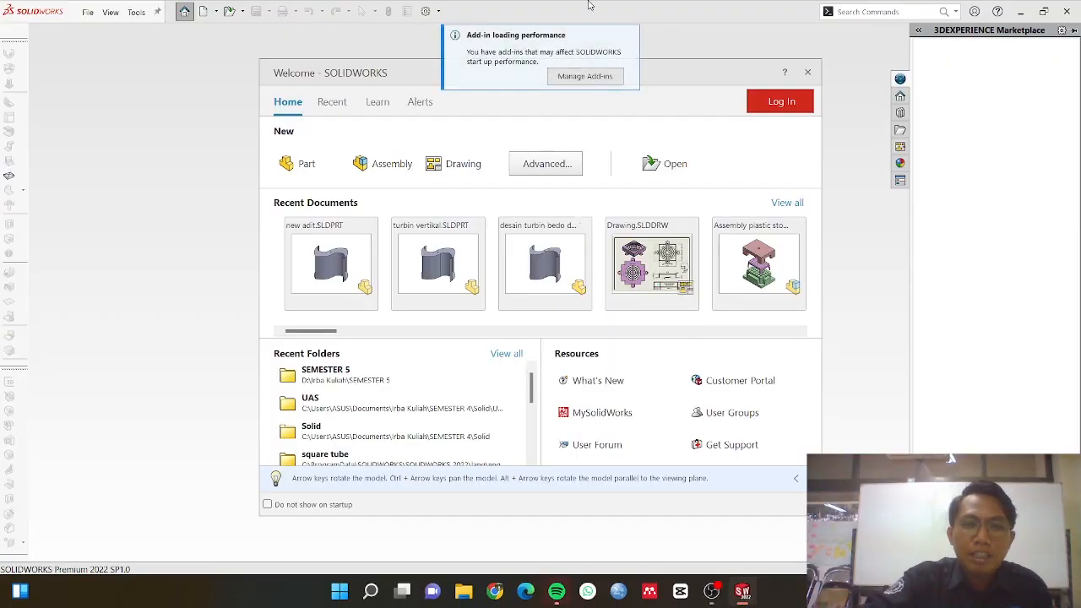
Create a new part document and start a sketch on the Top Plane.
left_click(628, 38)
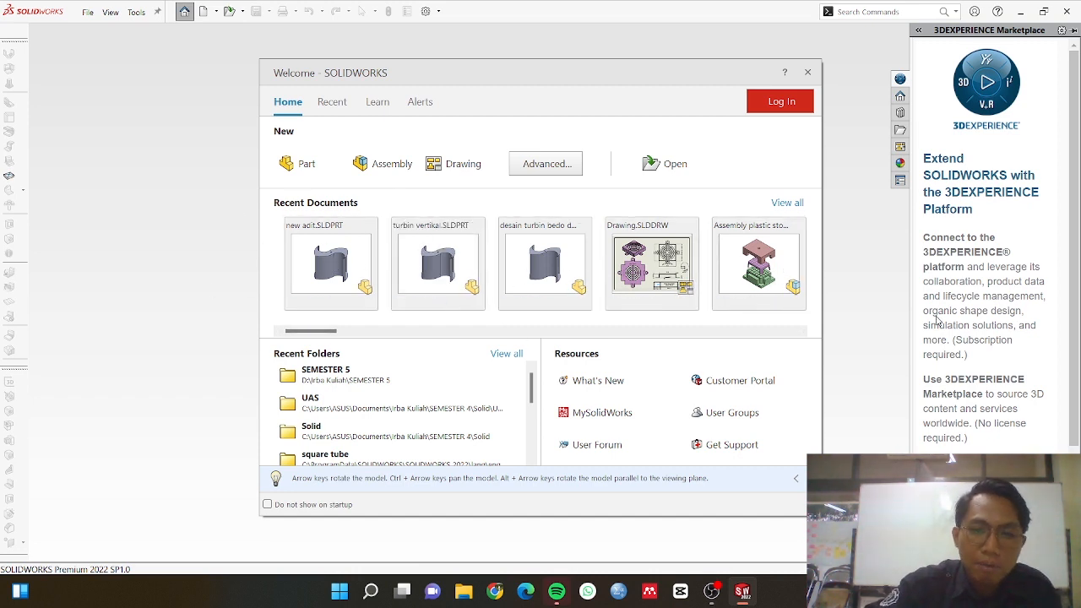
left_click(291, 163)
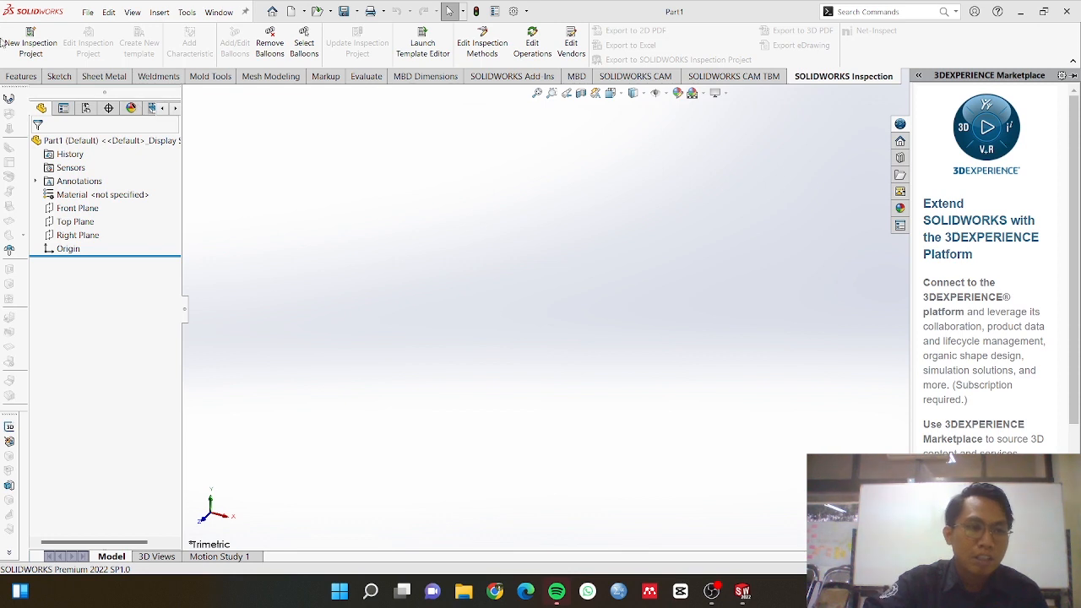
left_click(58, 77)
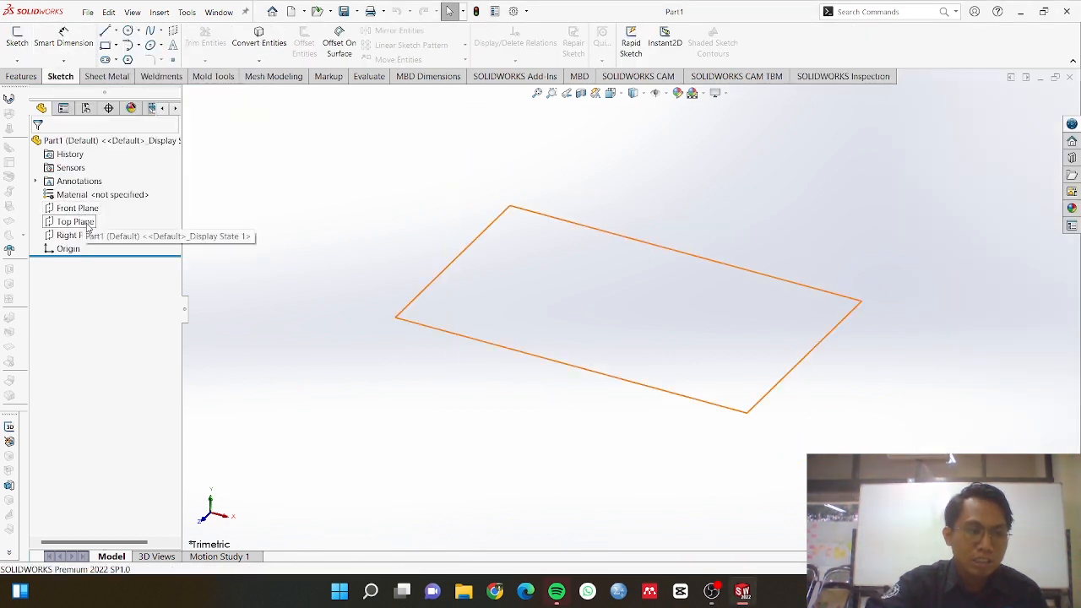
left_click(87, 223)
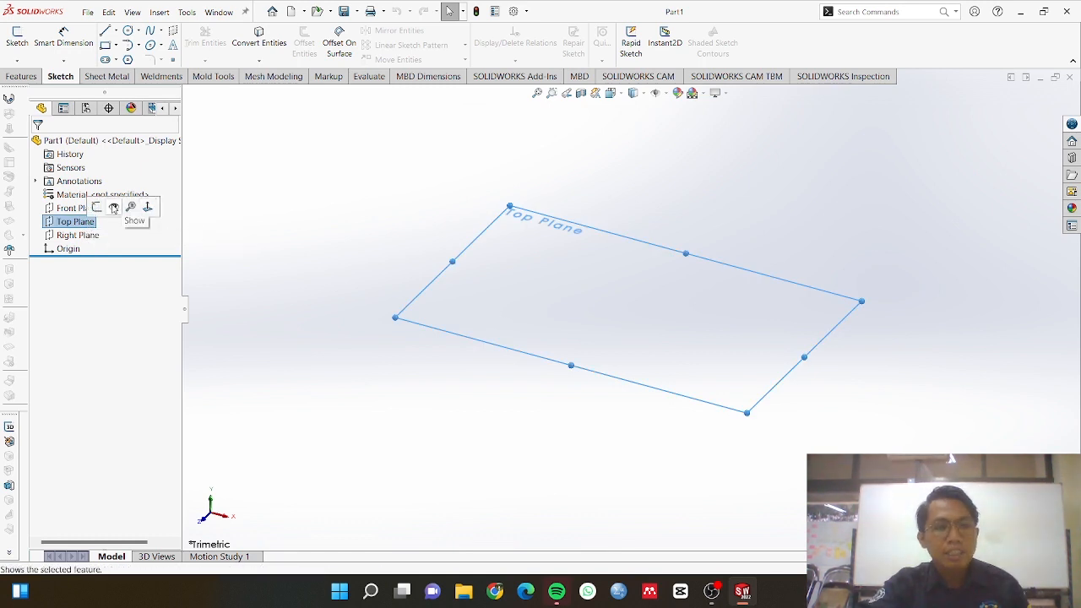
left_click(98, 206)
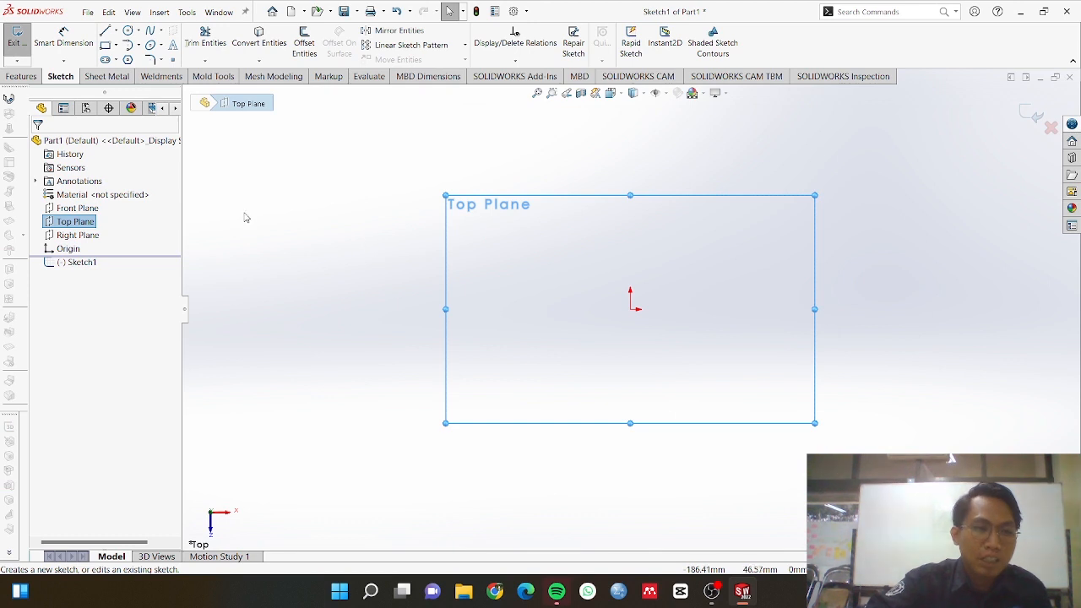
Sketch a circle centred on the origin and dimension its diameter to 50 mm.
left_click(128, 31)
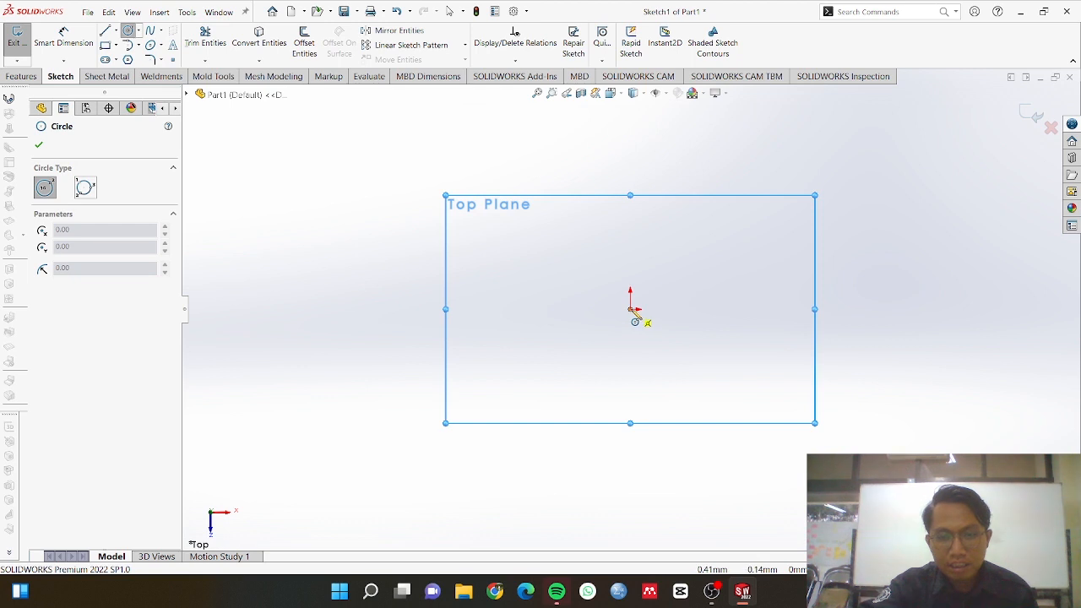
left_click_drag(630, 309, 666, 342)
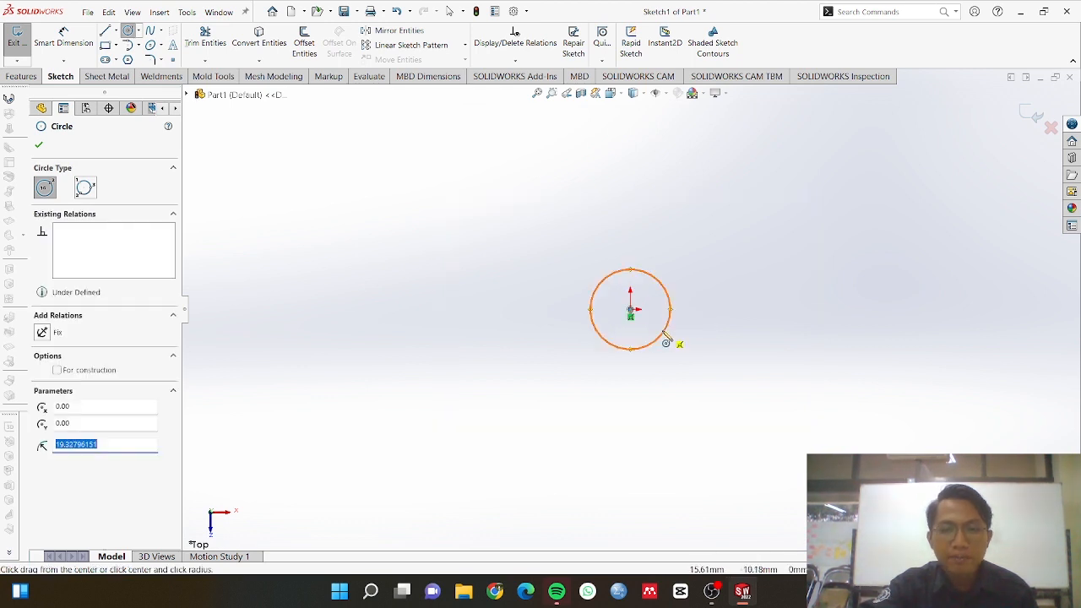
left_click(63, 38)
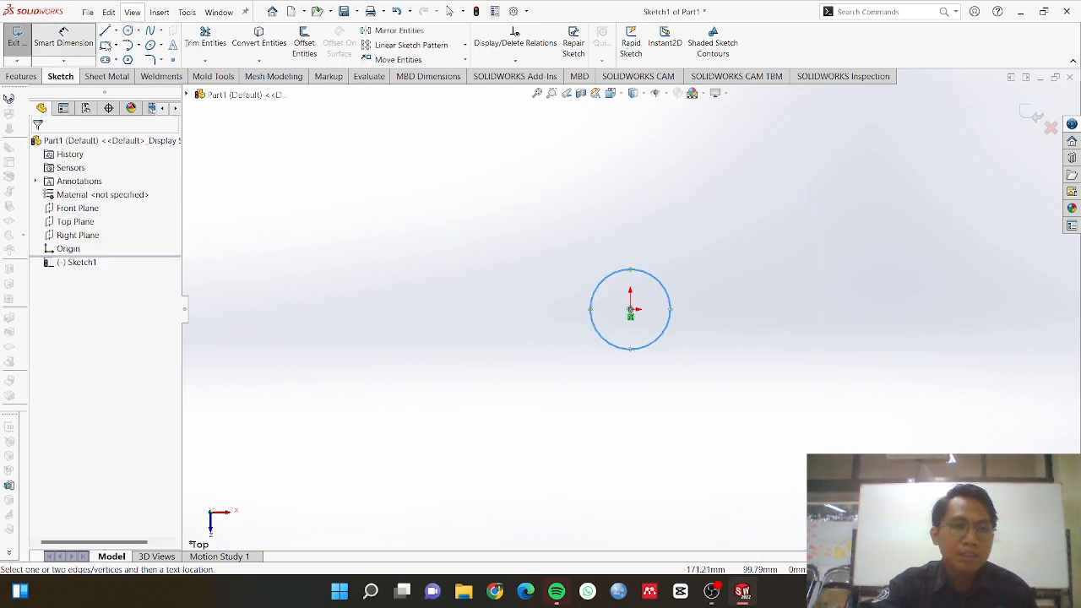
left_click(662, 285)
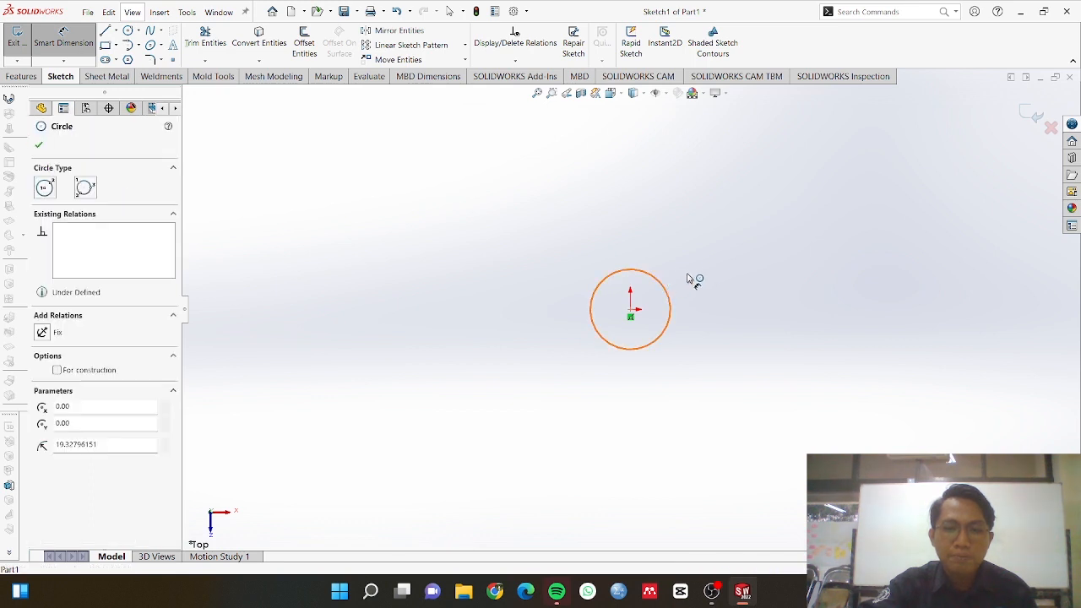
left_click(699, 251)
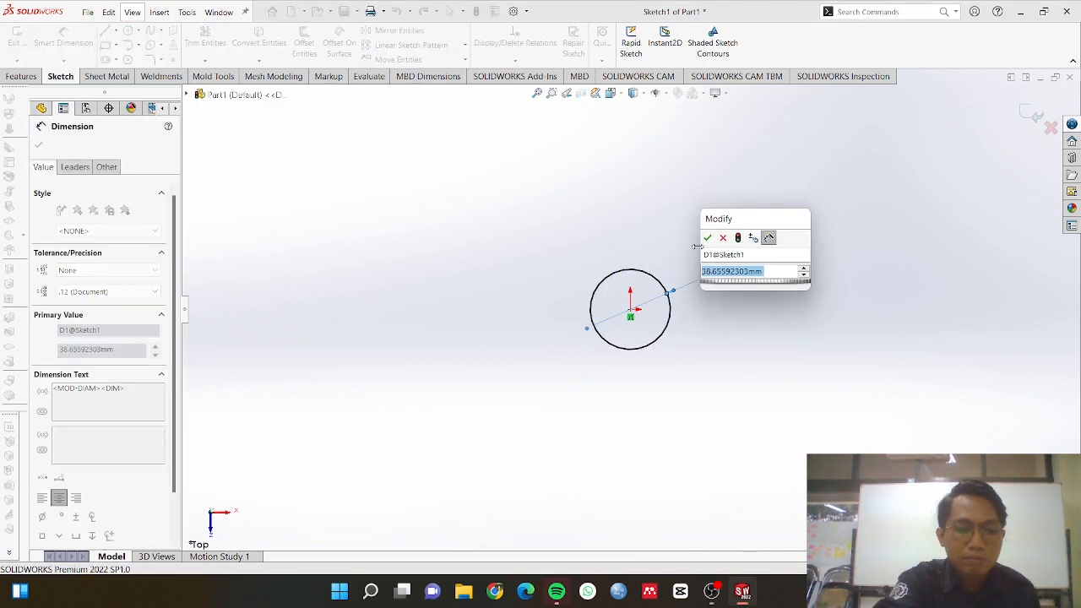
type("50")
key("Return")
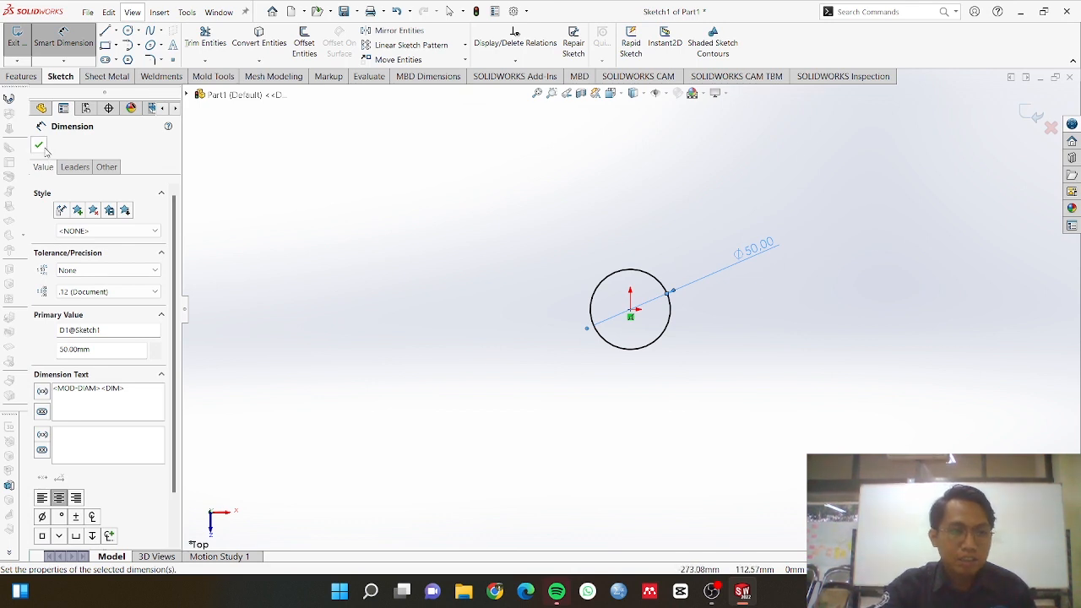
left_click(38, 144)
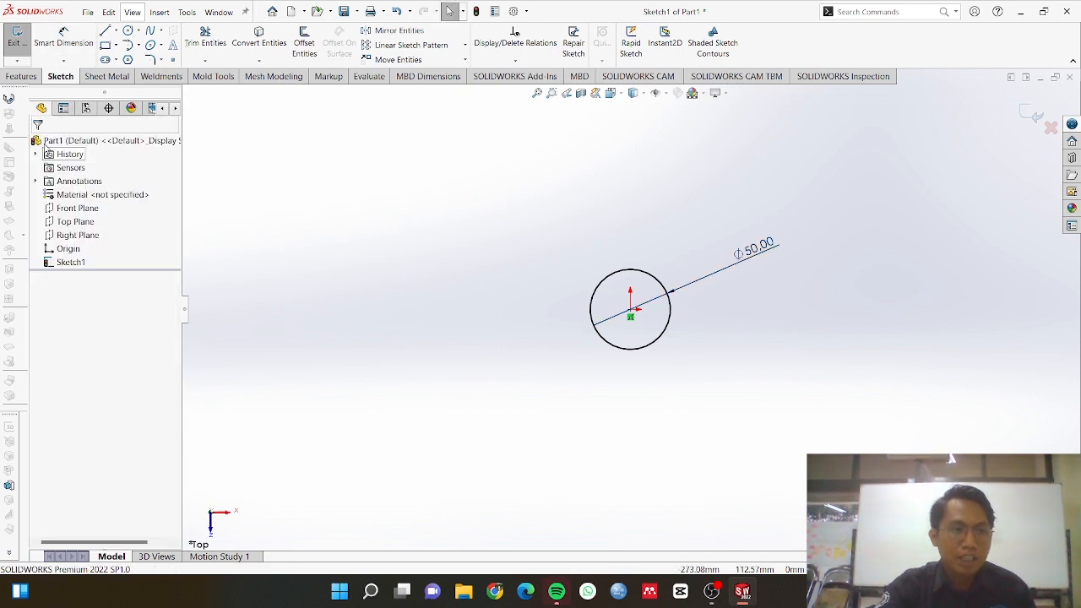
Extrude the circle as a boss with the Mid Plane end condition and a depth of 2500 mm.
left_click(34, 77)
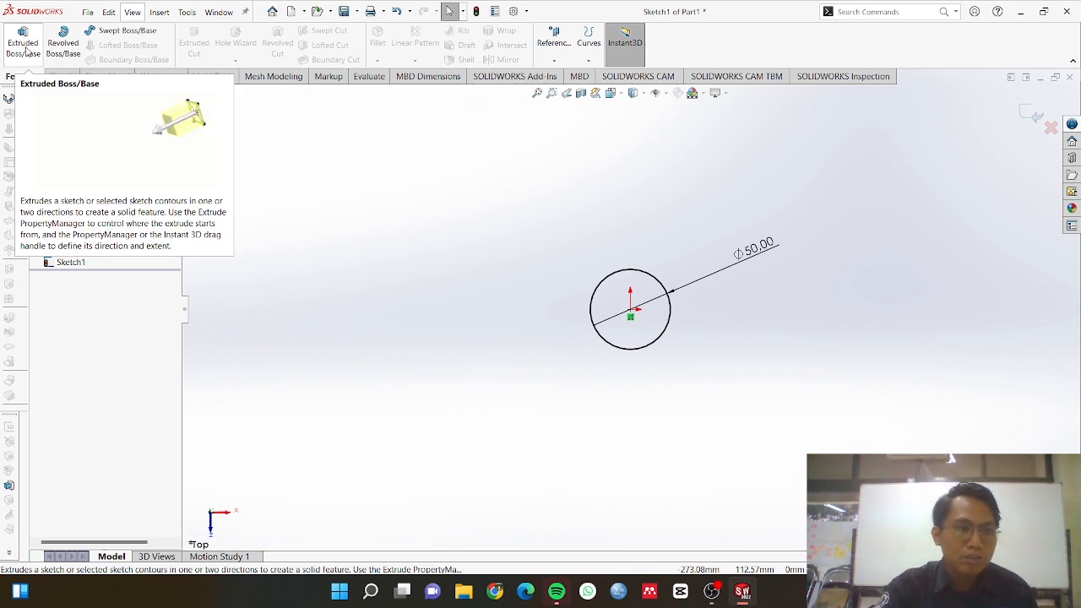
left_click(26, 49)
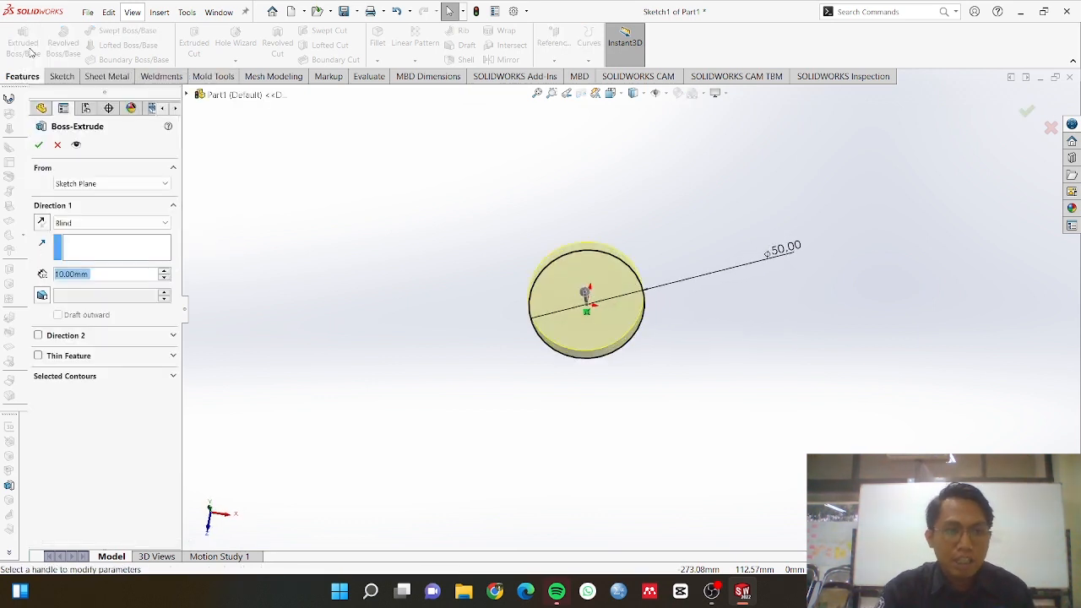
left_click(95, 224)
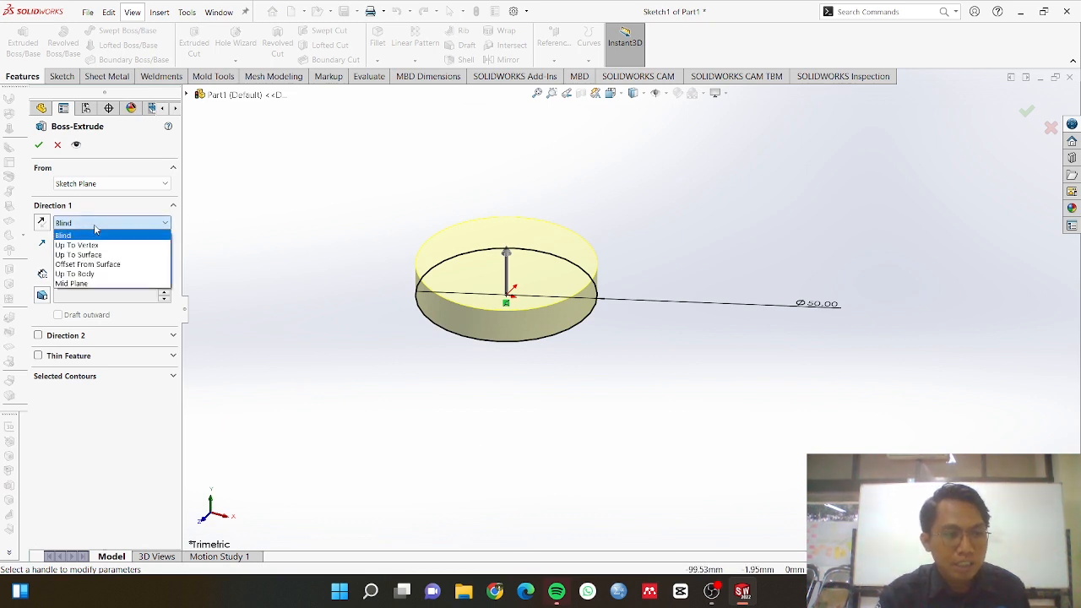
left_click(90, 283)
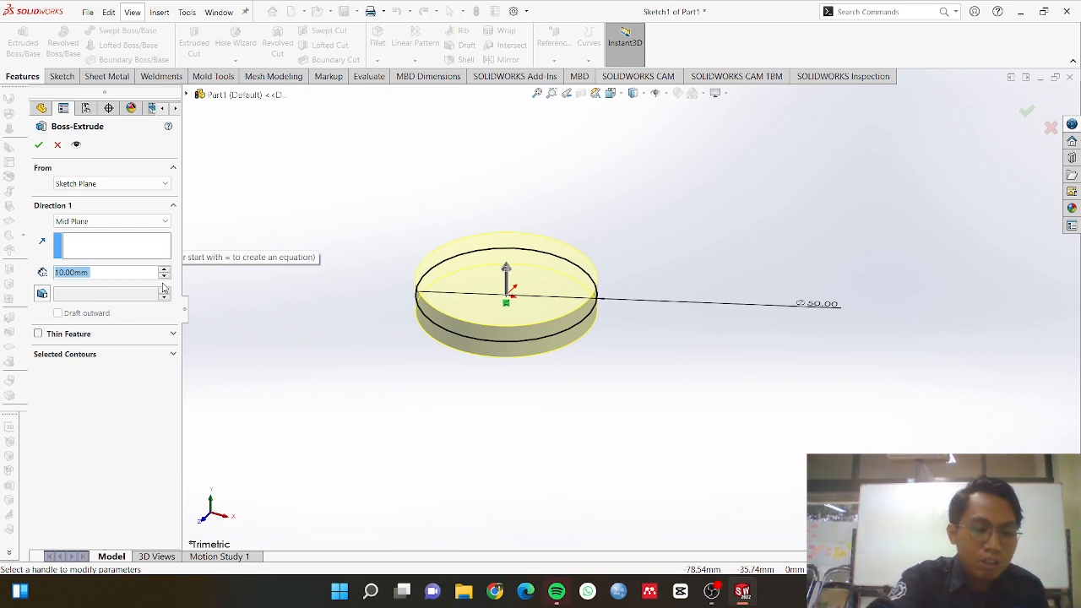
type("2500")
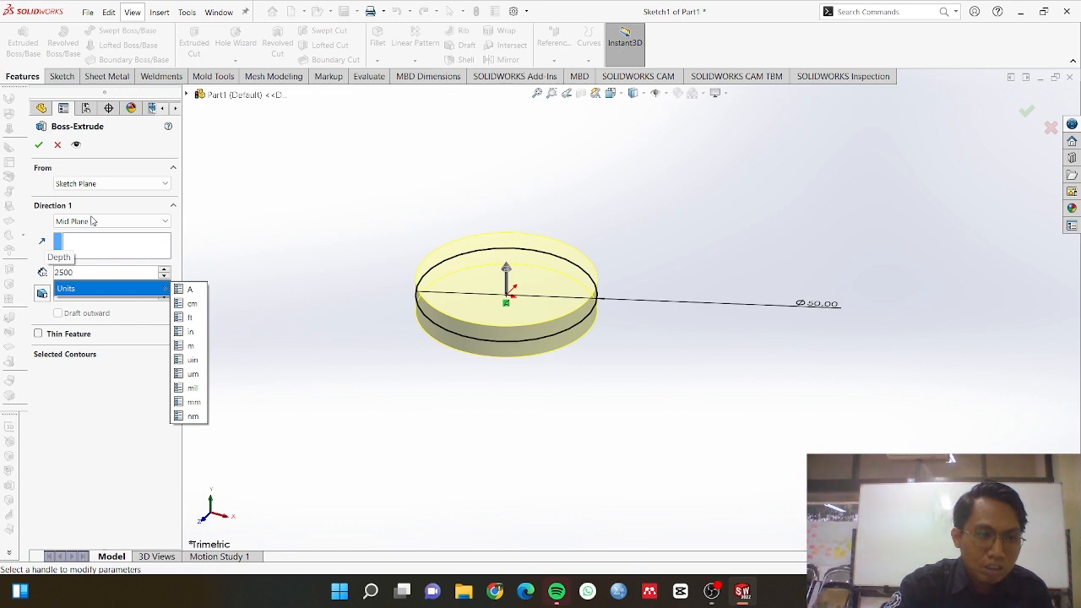
left_click(152, 244)
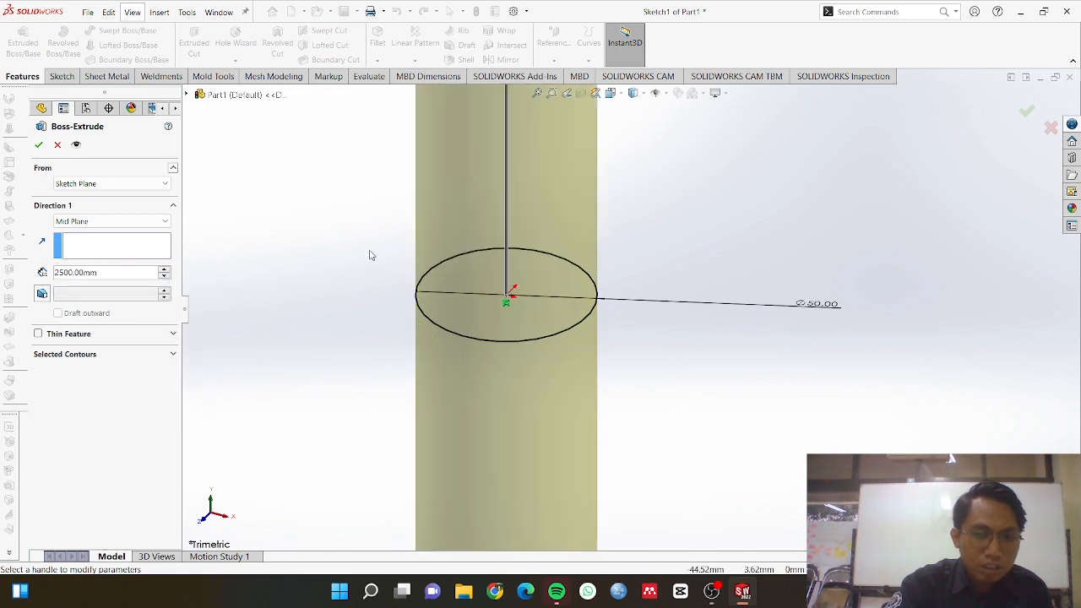
scroll(361, 253, "down", 5)
scroll(363, 253, "up", 6)
scroll(364, 253, "up", 5)
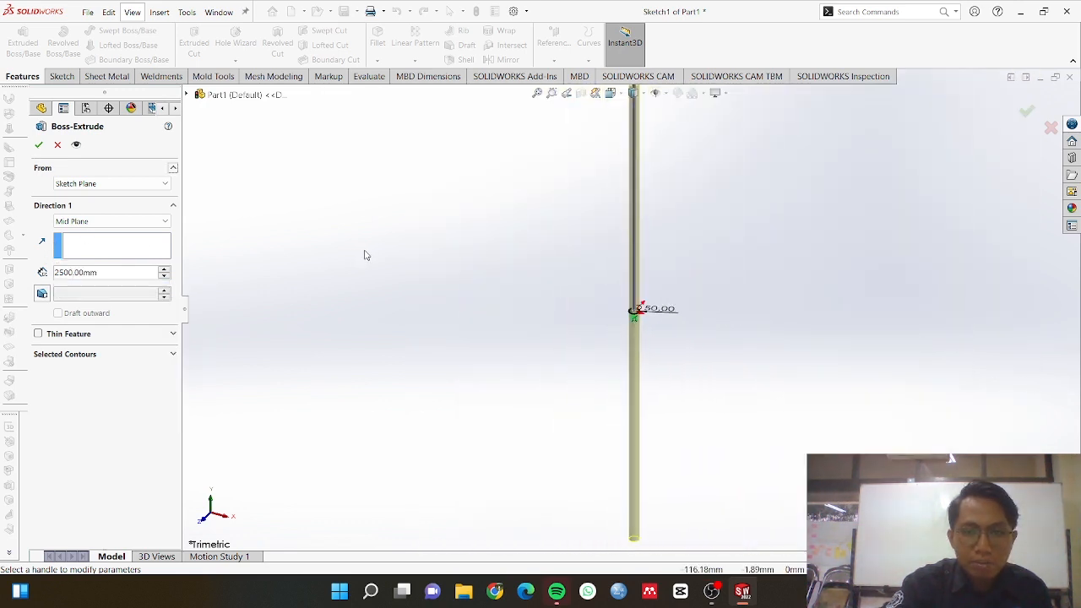
scroll(707, 282, "down", 5)
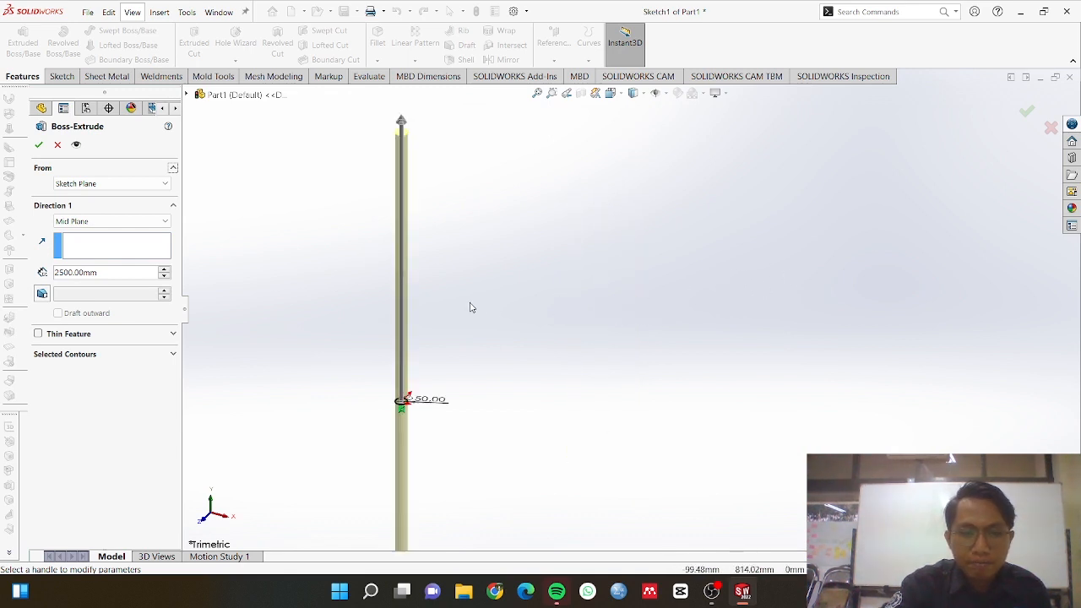
scroll(407, 304, "up", 3)
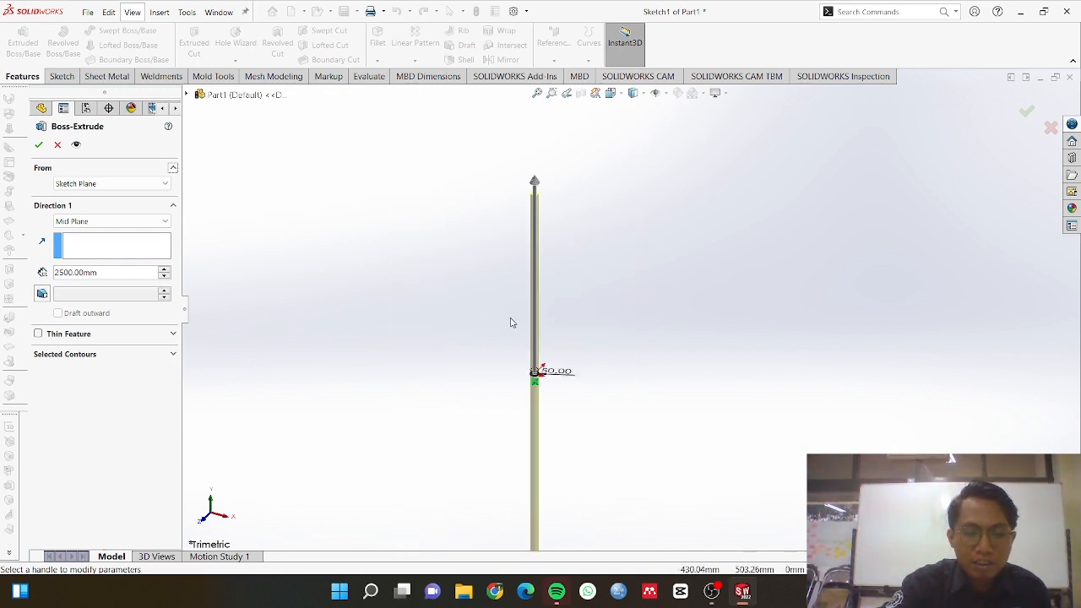
scroll(511, 322, "up", 2)
scroll(582, 325, "down", 2)
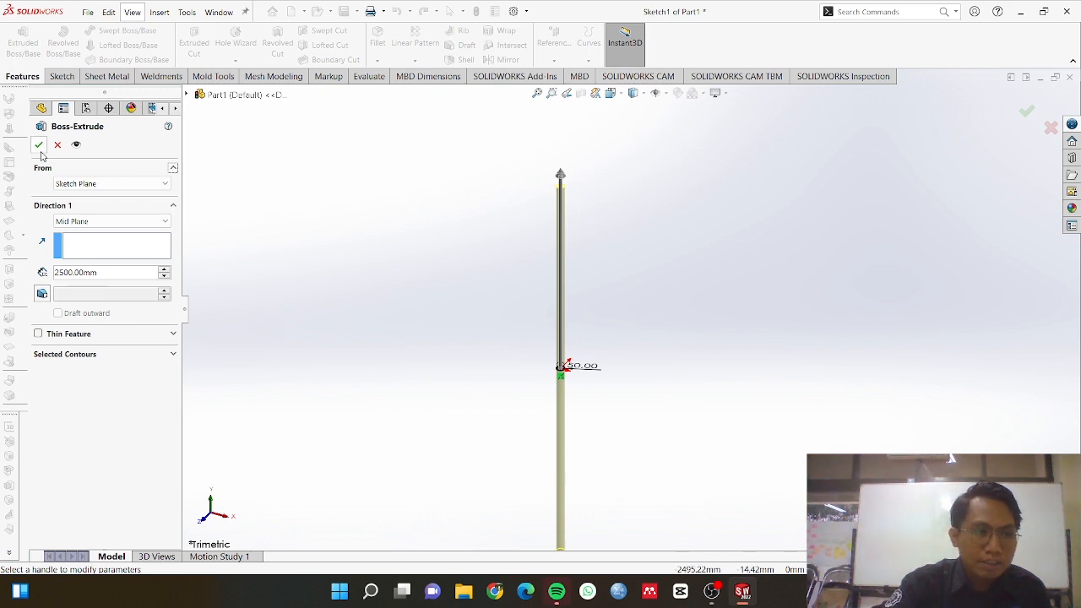
left_click(39, 145)
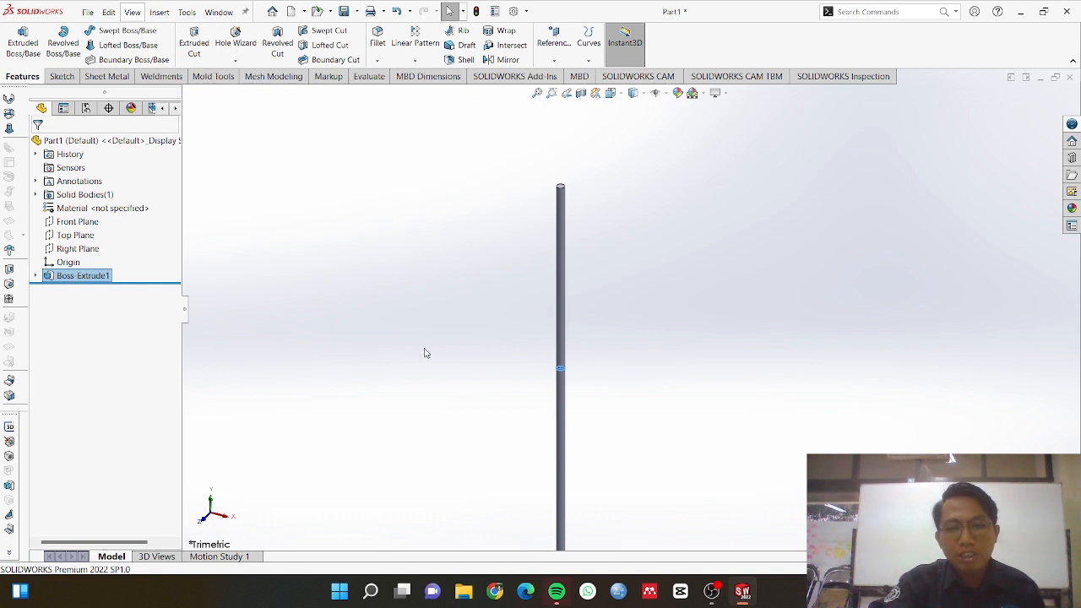
Start a new sketch on the flat bottom end face of the rod.
scroll(613, 418, "down", 3)
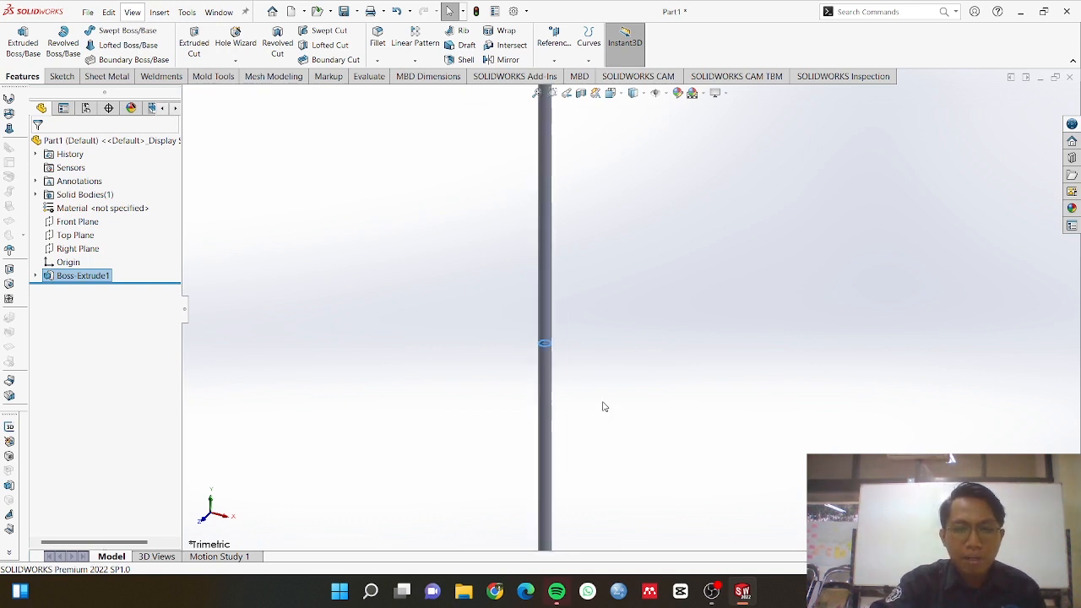
scroll(614, 416, "up", 5)
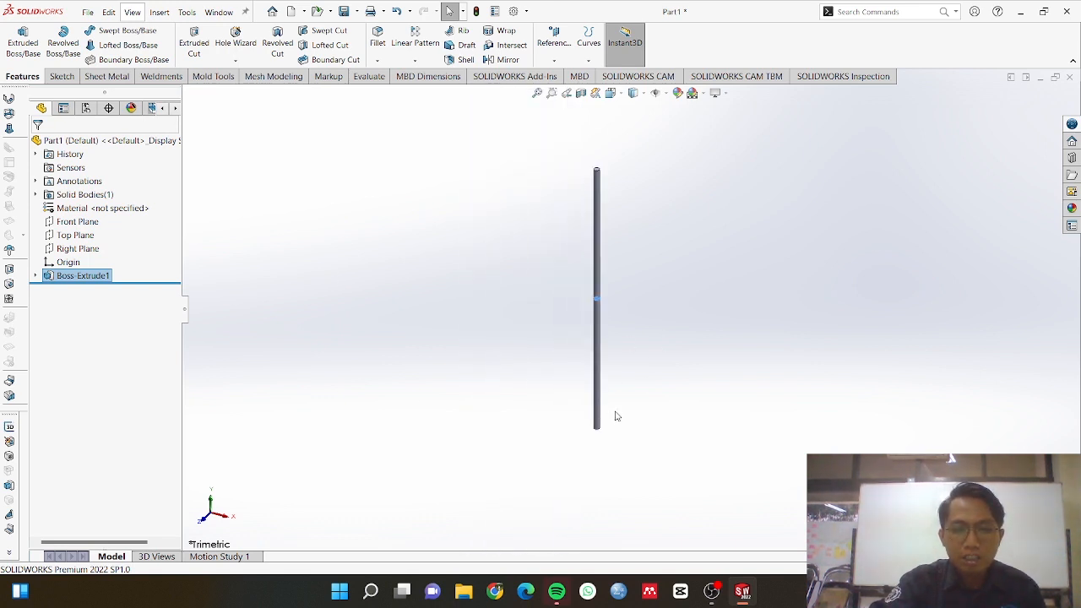
middle_click_drag(615, 416, 726, 194)
scroll(652, 371, "down", 4)
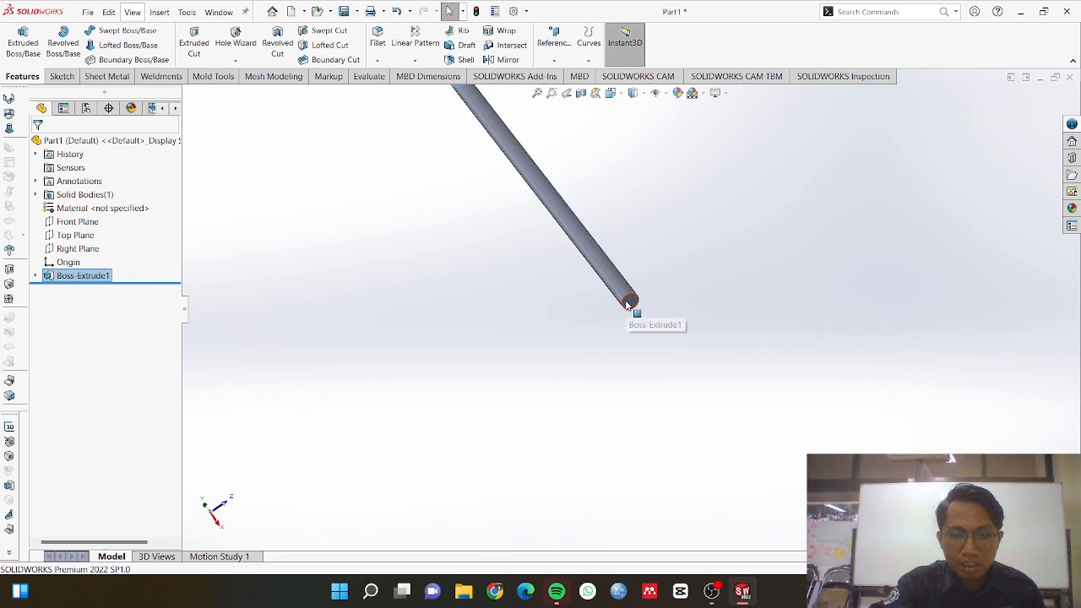
left_click(633, 302)
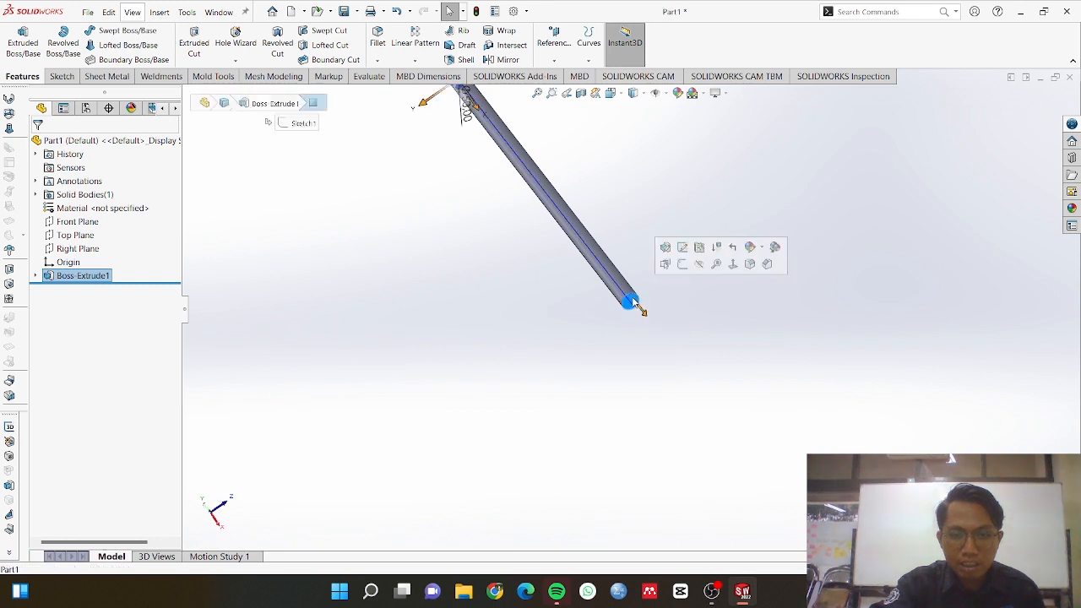
left_click(682, 264)
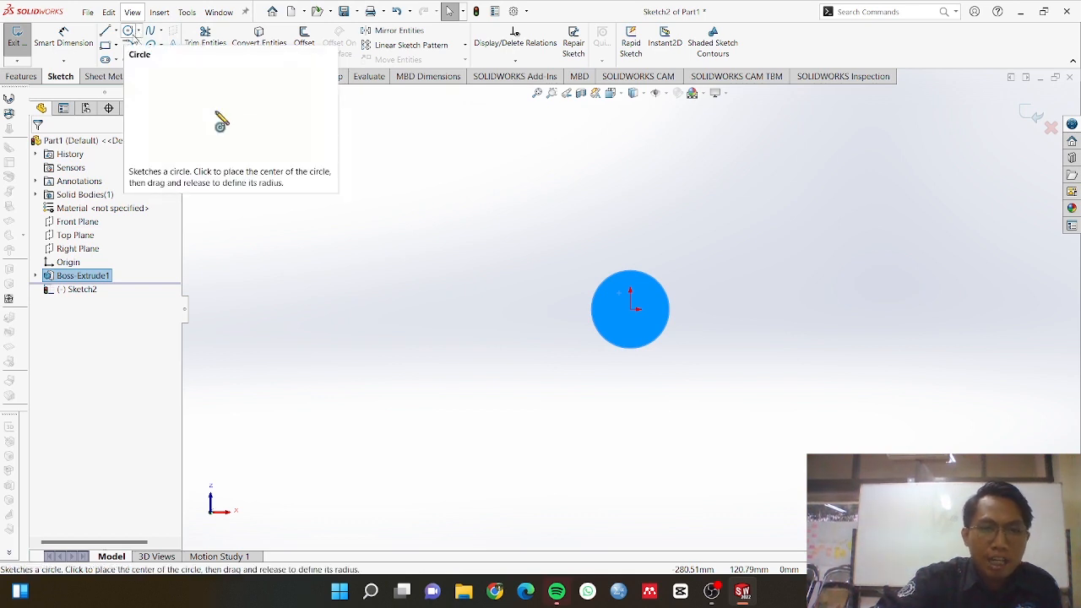
Sketch a circle of about 175 mm radius, centred on the positive X side level with the origin and passing through the origin.
left_click(129, 32)
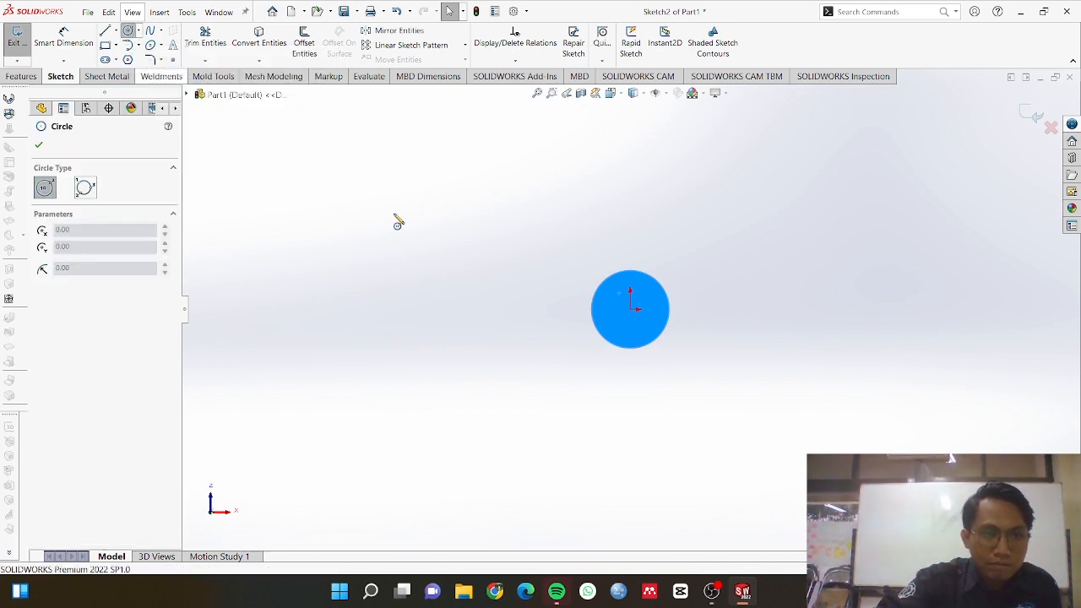
left_click(902, 309)
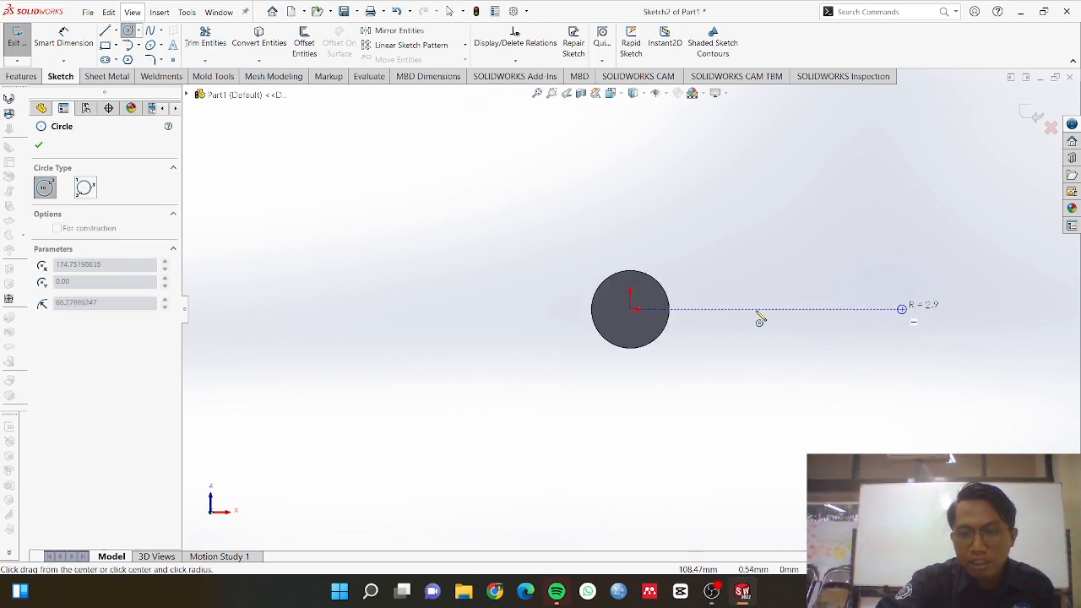
left_click(635, 314)
scroll(654, 325, "down", 1)
scroll(667, 343, "up", 3)
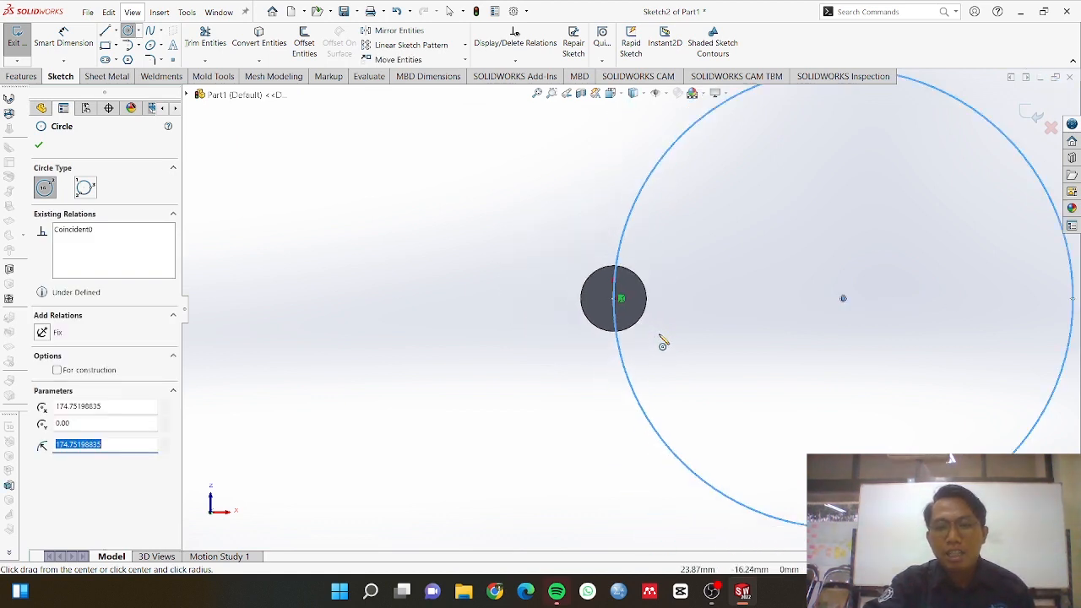
Dimension the large circle's diameter to 2300 mm.
left_click(63, 42)
left_click(852, 214)
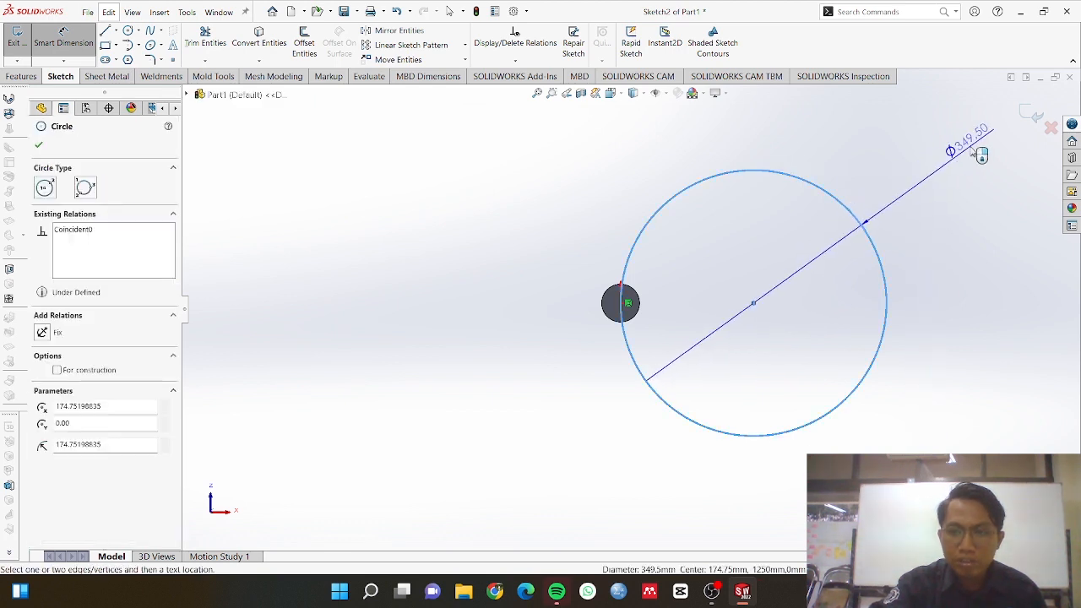
left_click(975, 154)
type("2")
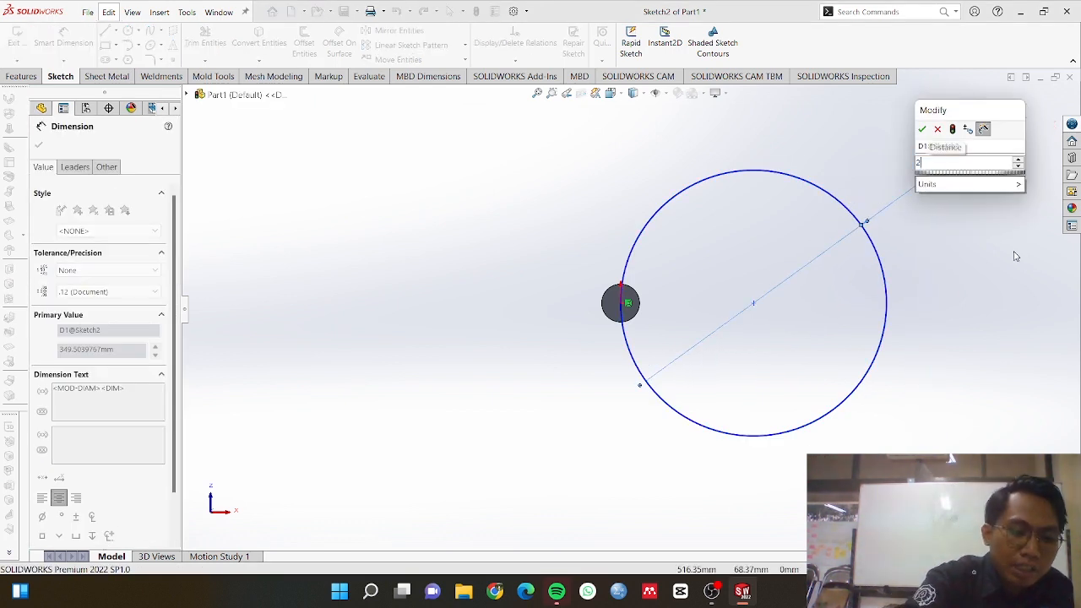
type("300")
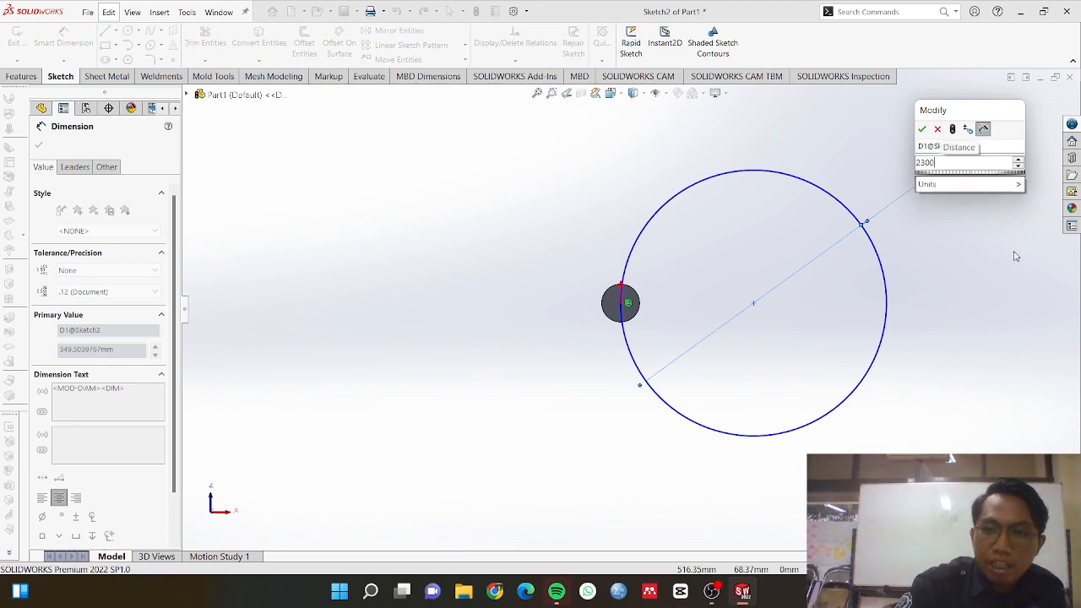
key("Return")
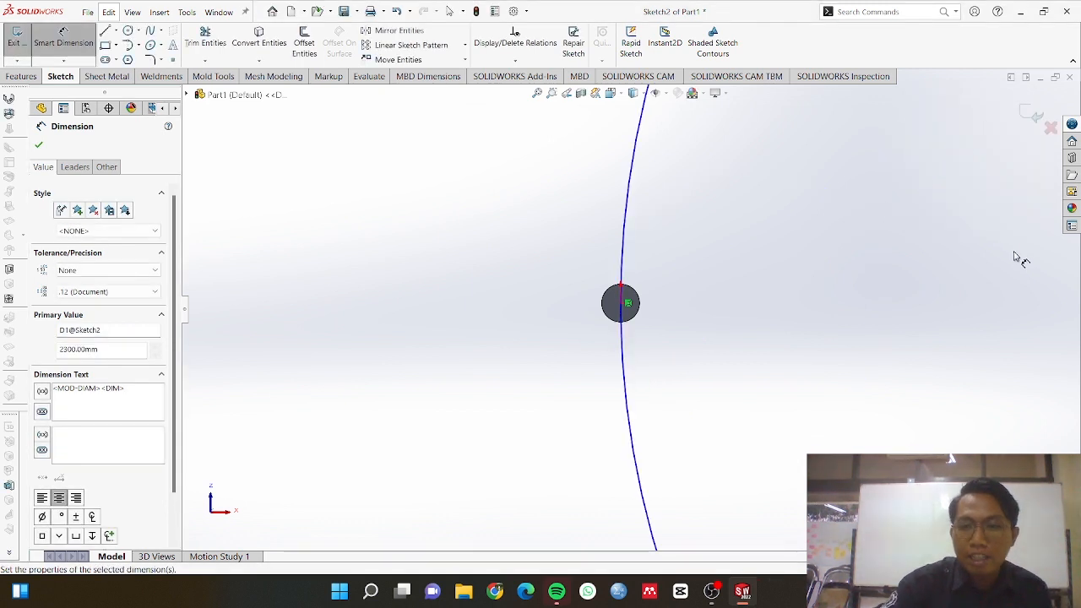
Examine the whole dimensioned circle and its position relative to the rod's end face.
scroll(880, 249, "down", 3)
scroll(575, 237, "up", 12)
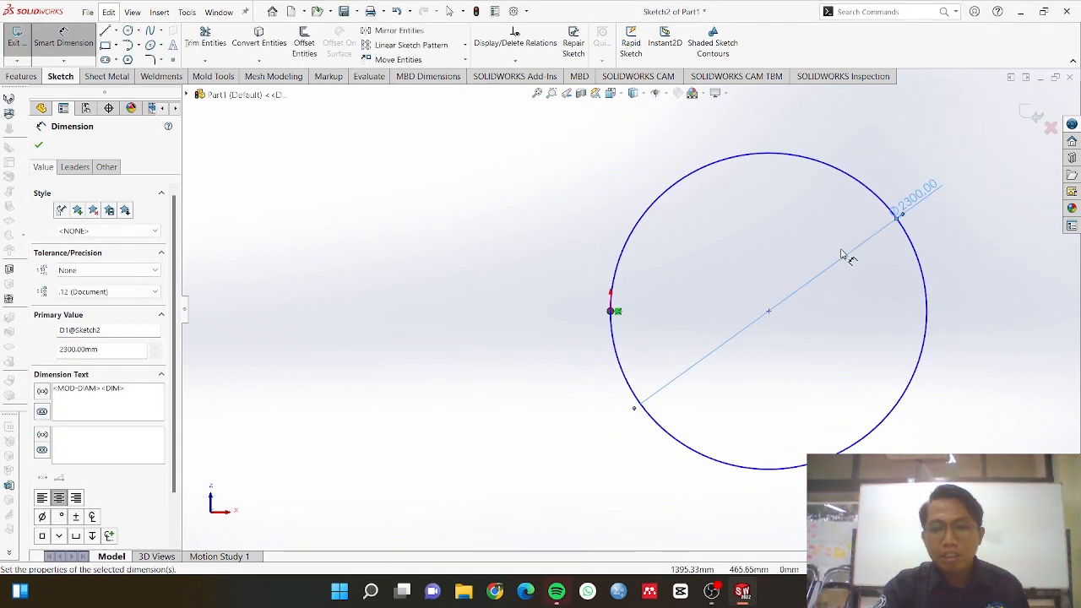
scroll(979, 238, "down", 1)
scroll(979, 239, "down", 1)
scroll(668, 258, "down", 3)
scroll(664, 255, "up", 4)
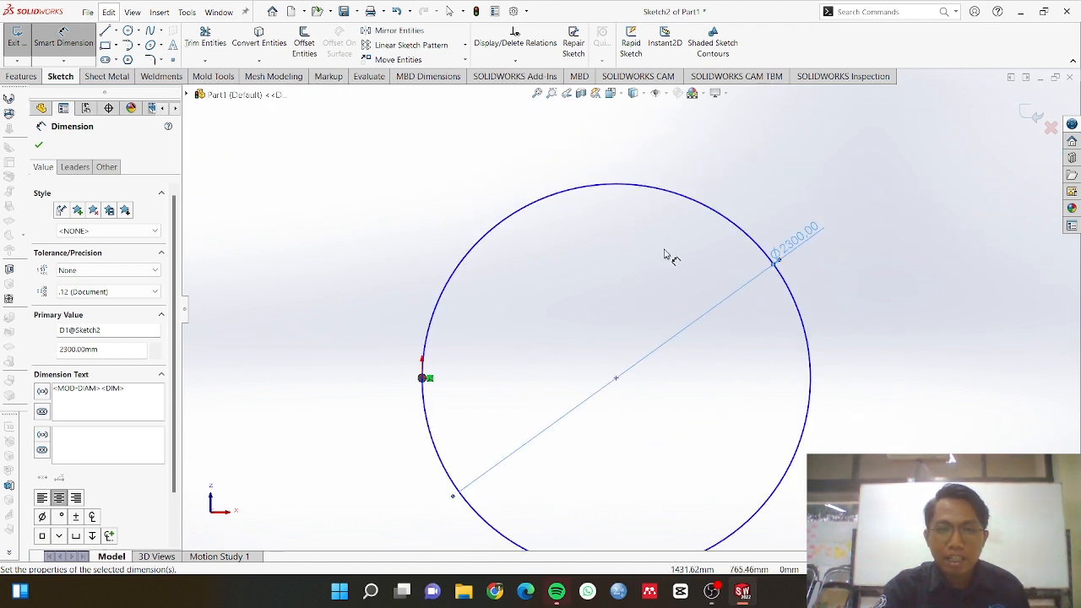
scroll(828, 188, "down", 3)
scroll(825, 210, "up", 5)
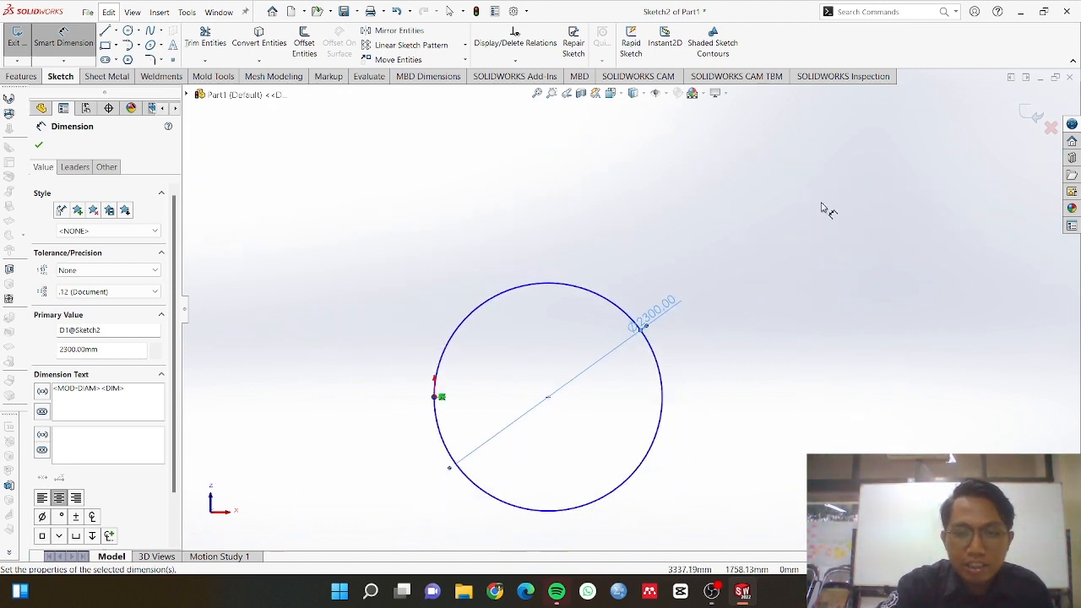
scroll(456, 389, "down", 3)
scroll(502, 355, "up", 2)
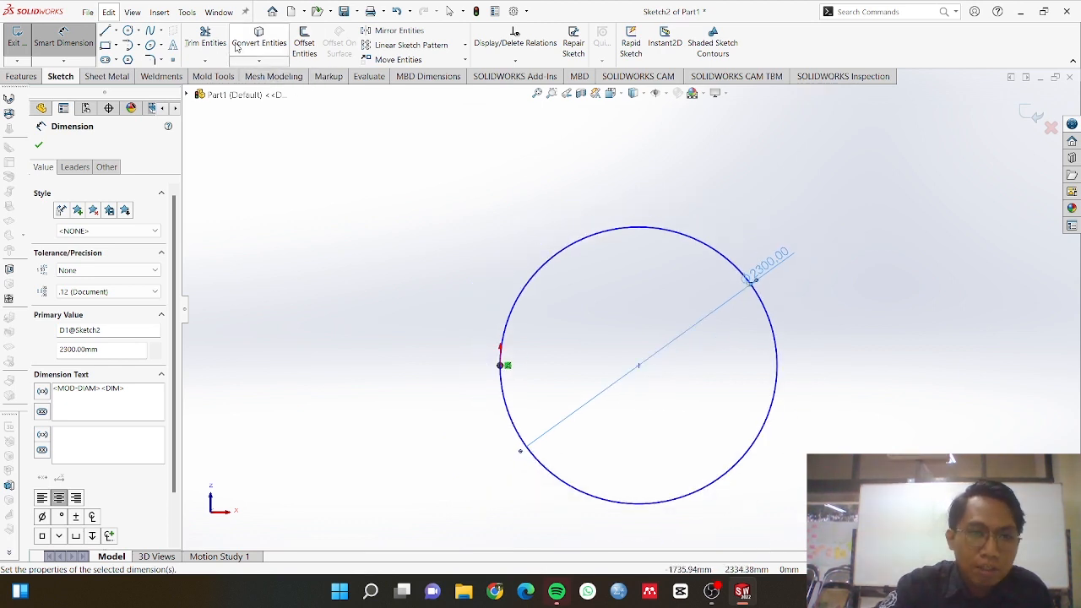
Start an offset of the 2300 mm circle and reverse its direction to the inside.
left_click(307, 48)
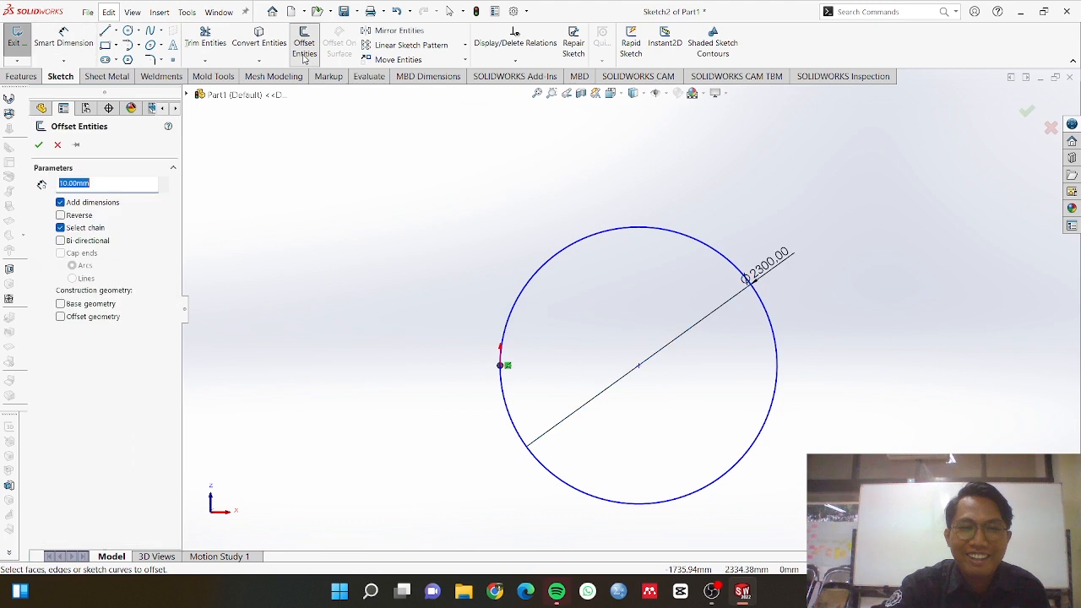
left_click(564, 250)
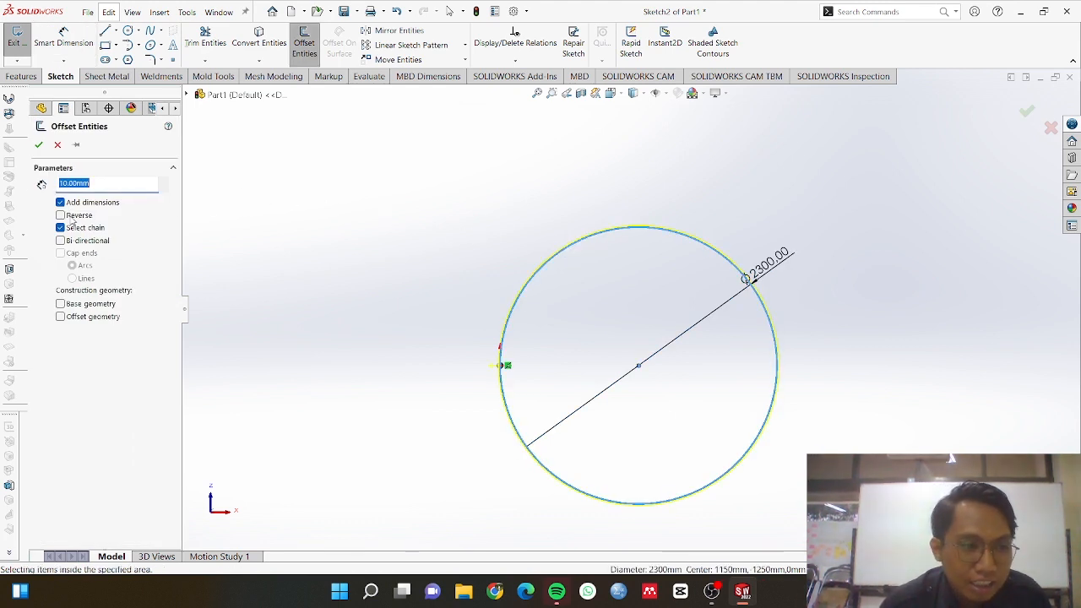
left_click(60, 215)
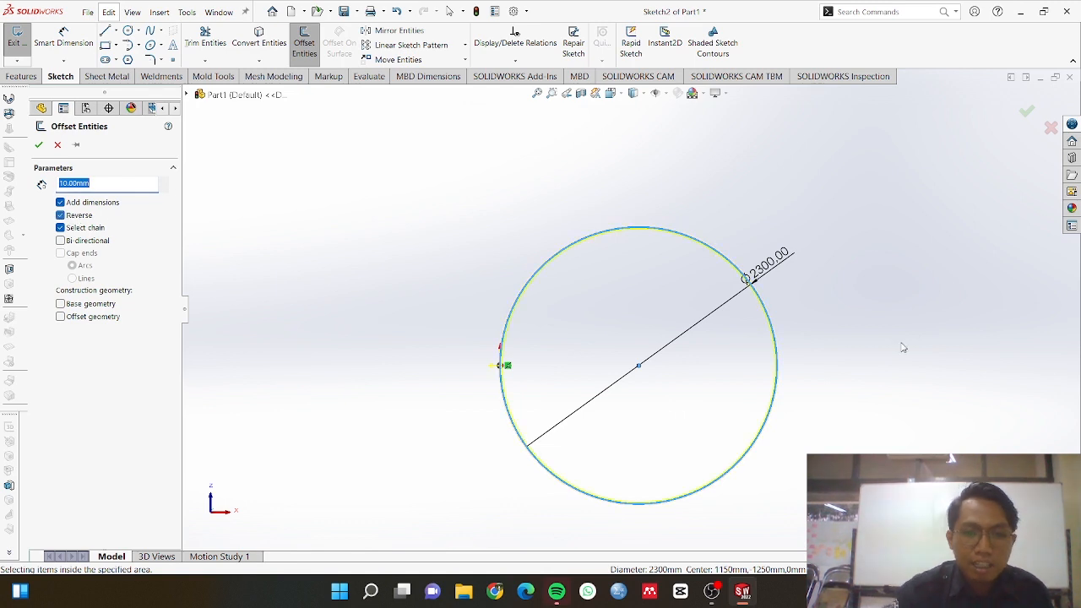
scroll(602, 230, "up", 2)
scroll(602, 229, "down", 3)
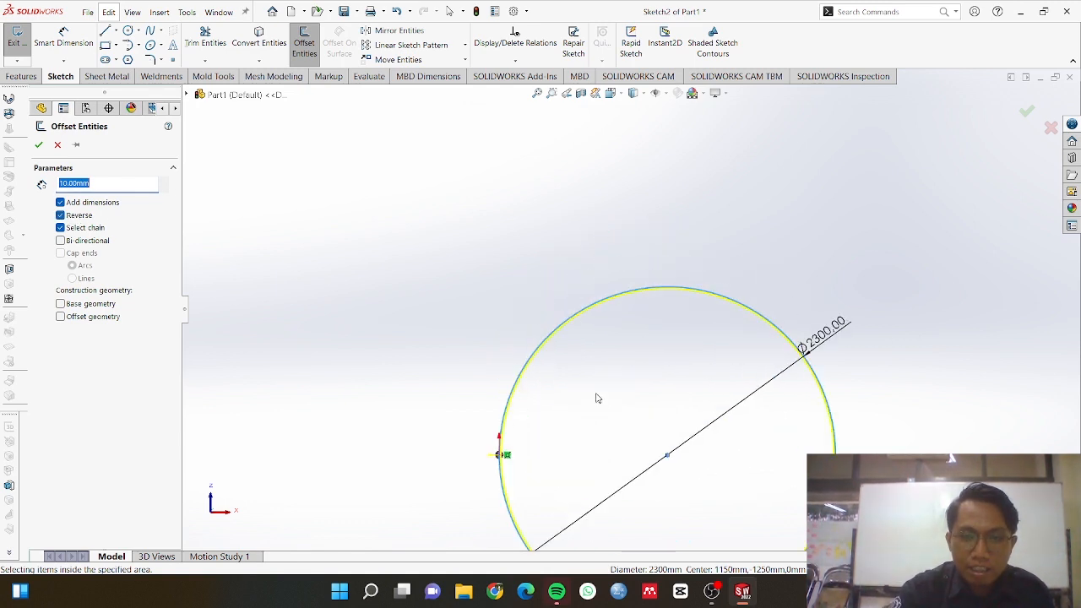
scroll(637, 325, "down", 5)
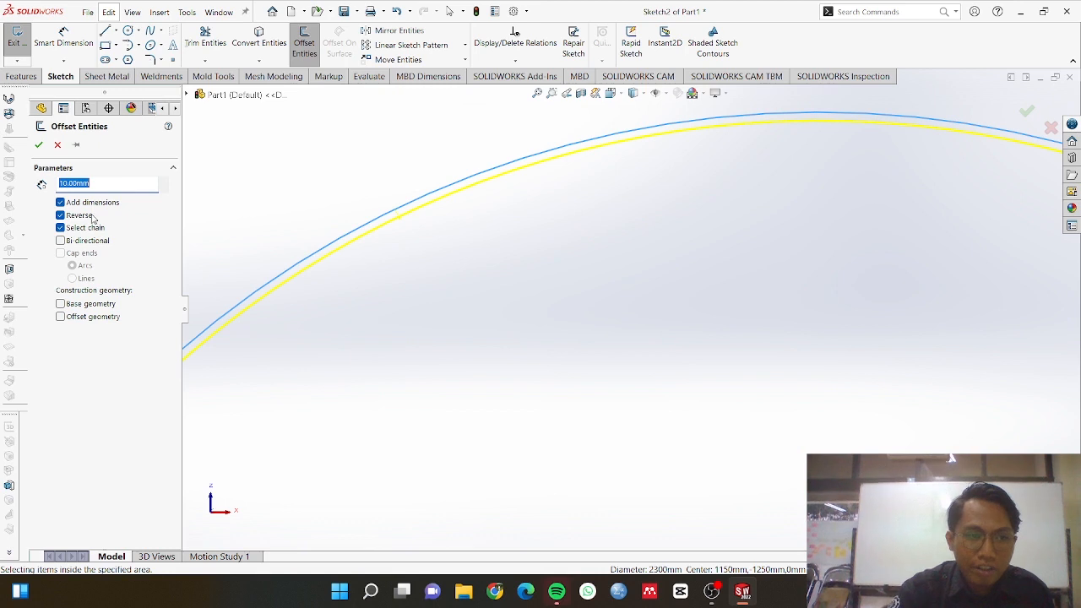
left_click(61, 216)
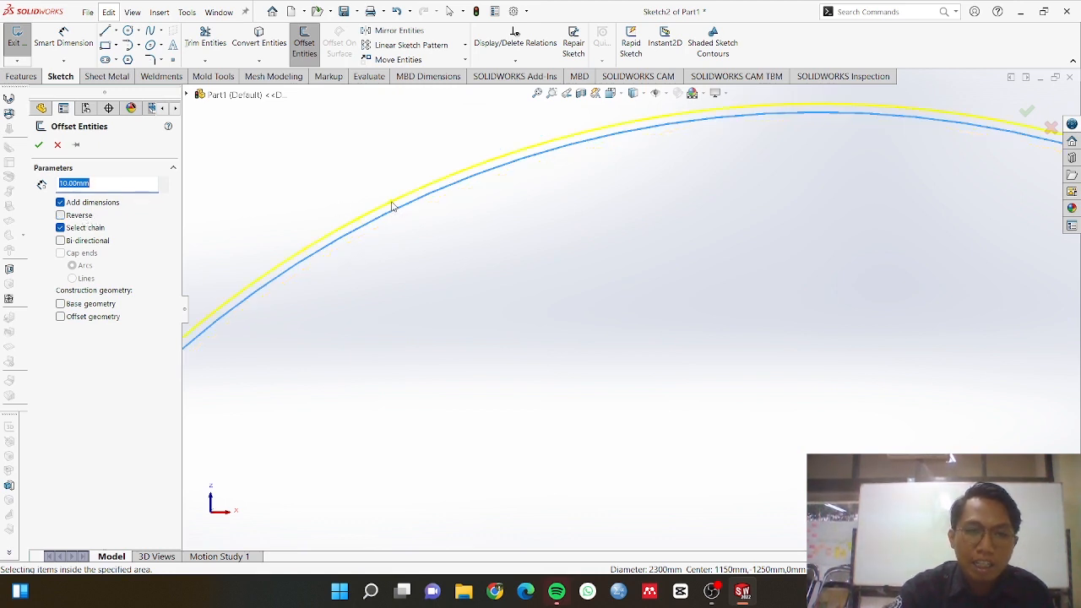
left_click(76, 217)
scroll(439, 242, "up", 5)
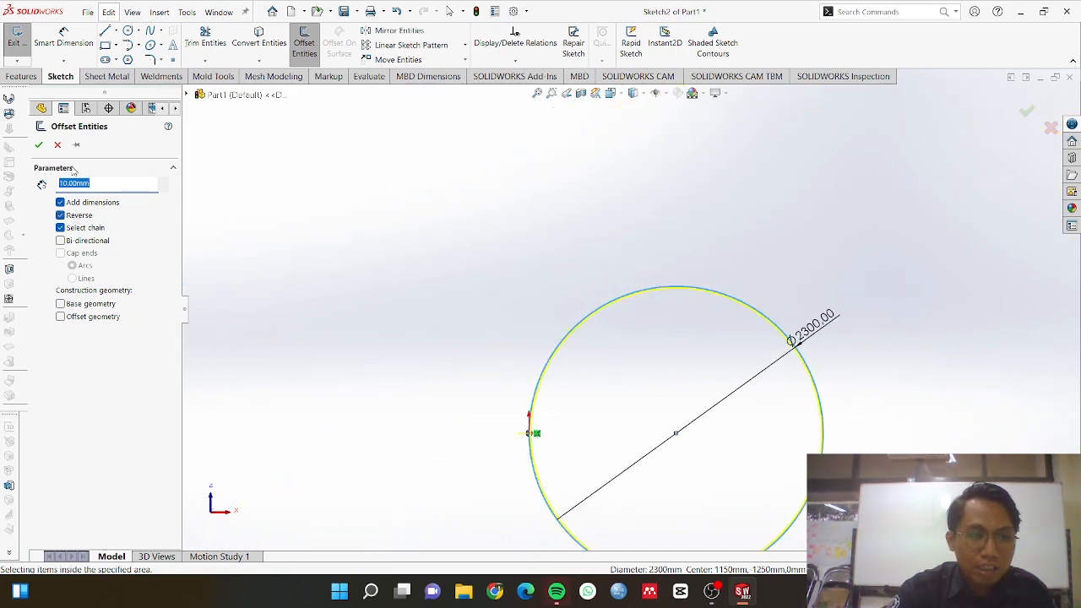
Set the inward offset distance to 3 mm and apply the offset to the large circle.
left_click_drag(83, 183, 58, 183)
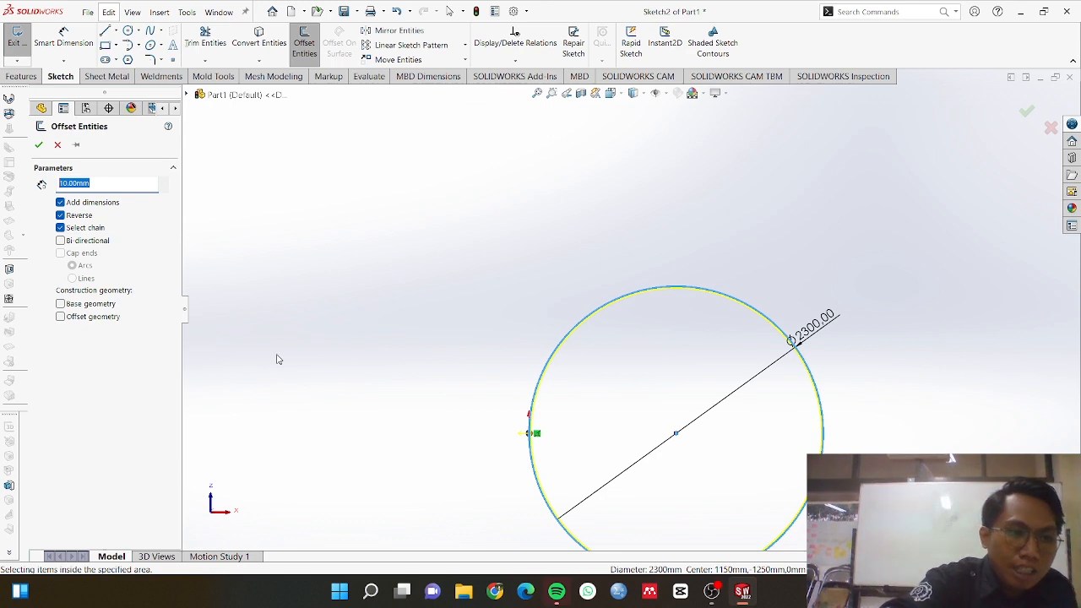
type("3")
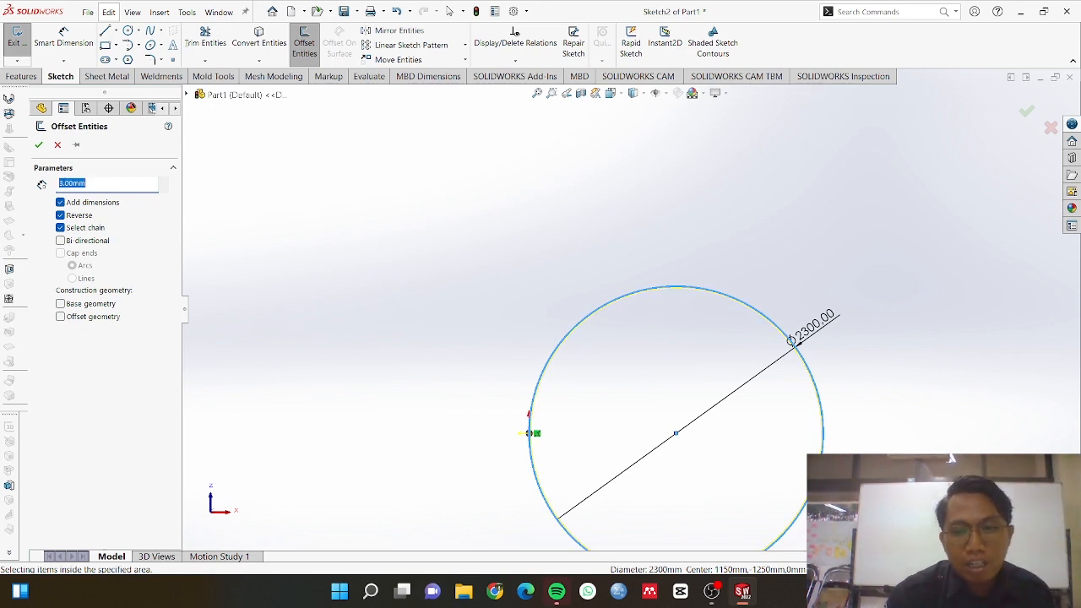
scroll(579, 313, "down", 2)
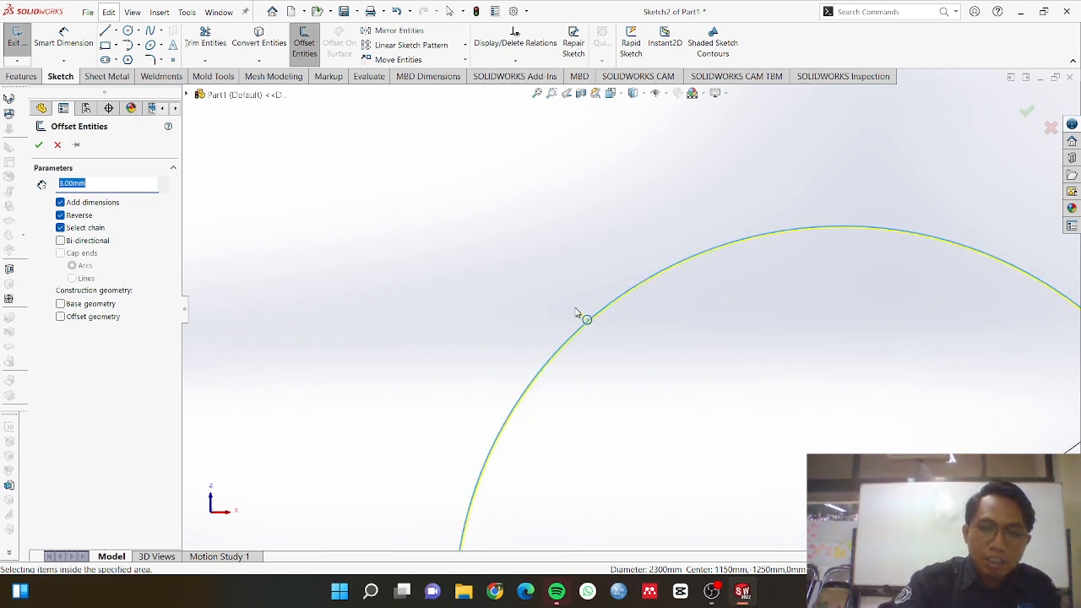
scroll(579, 330, "up", 4)
scroll(650, 331, "down", 6)
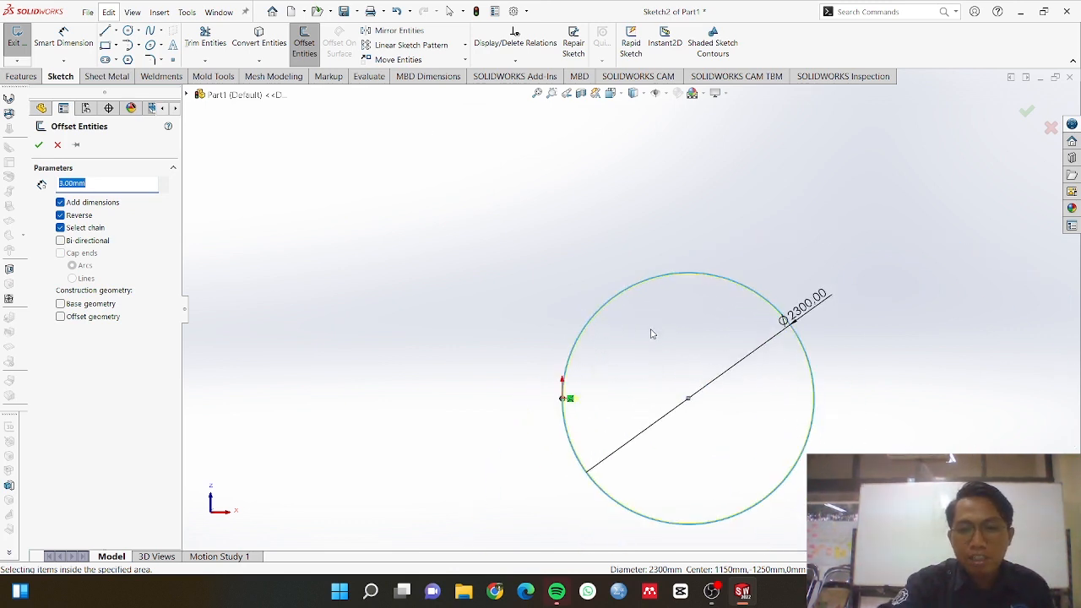
scroll(638, 303, "down", 3)
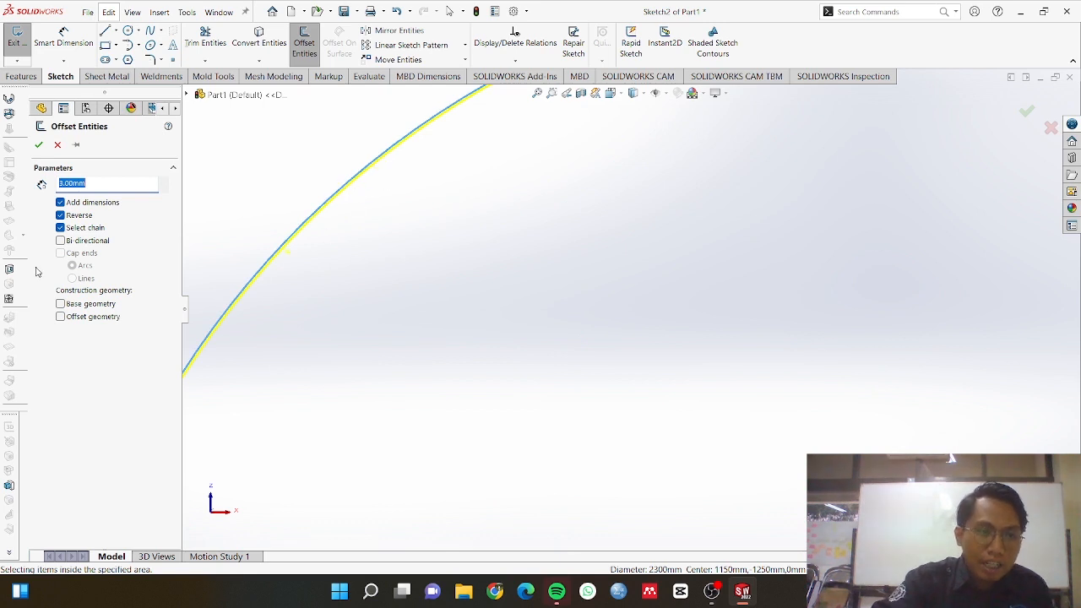
left_click(39, 146)
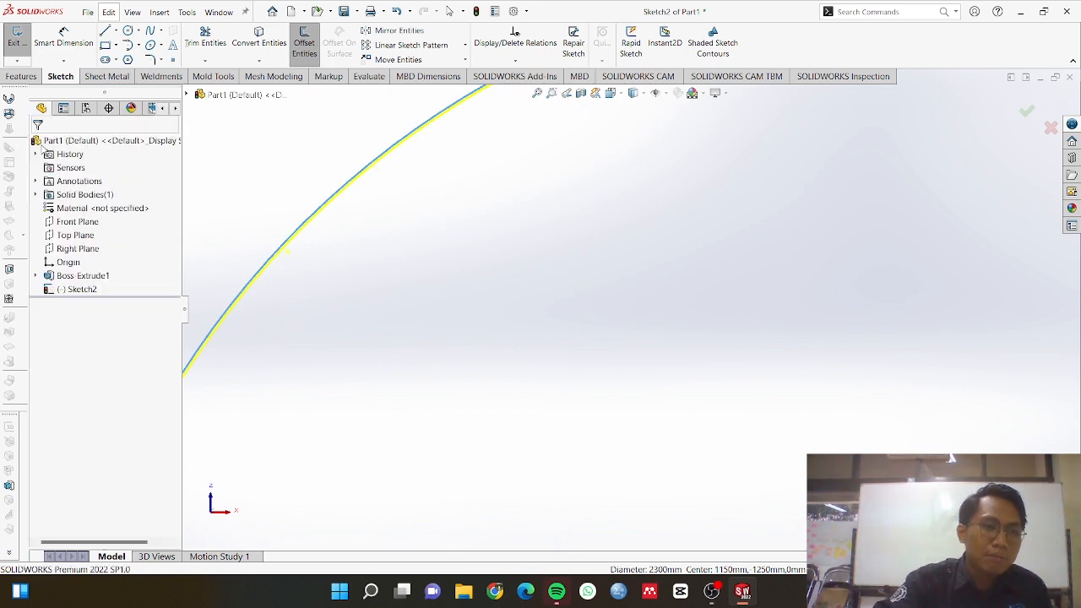
Add a Horizontal relation between the large circle's centre point and the origin.
scroll(413, 277, "down", 3)
scroll(414, 277, "up", 6)
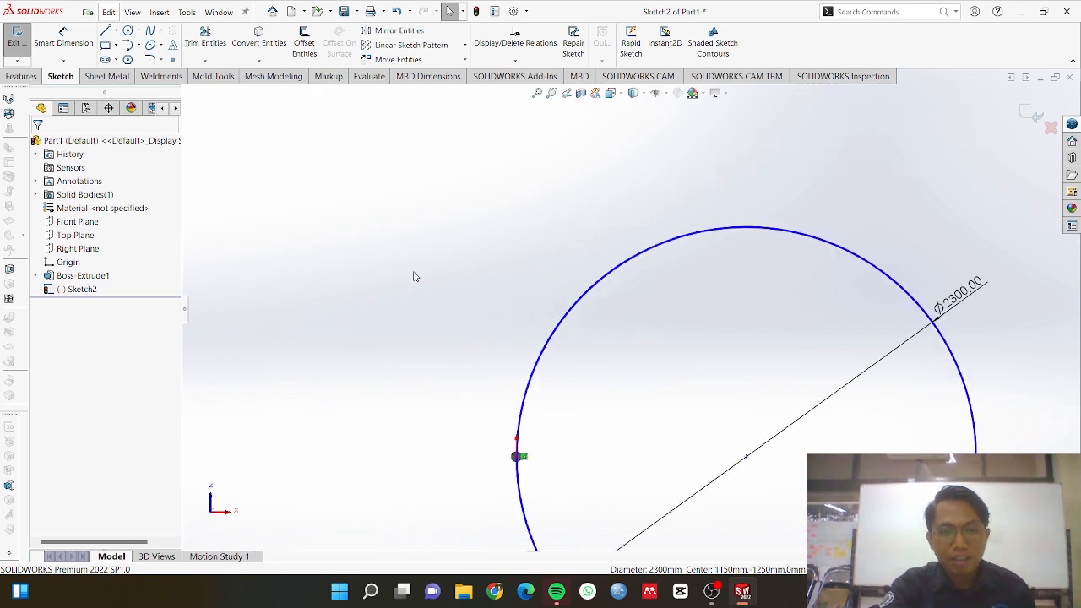
scroll(684, 506, "down", 4)
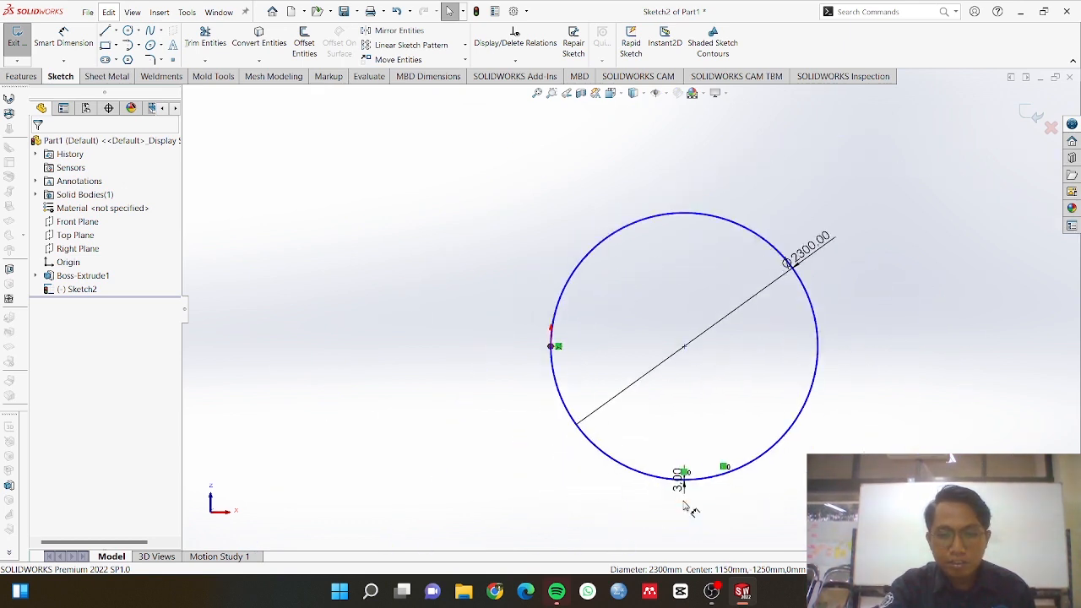
scroll(613, 241, "up", 2)
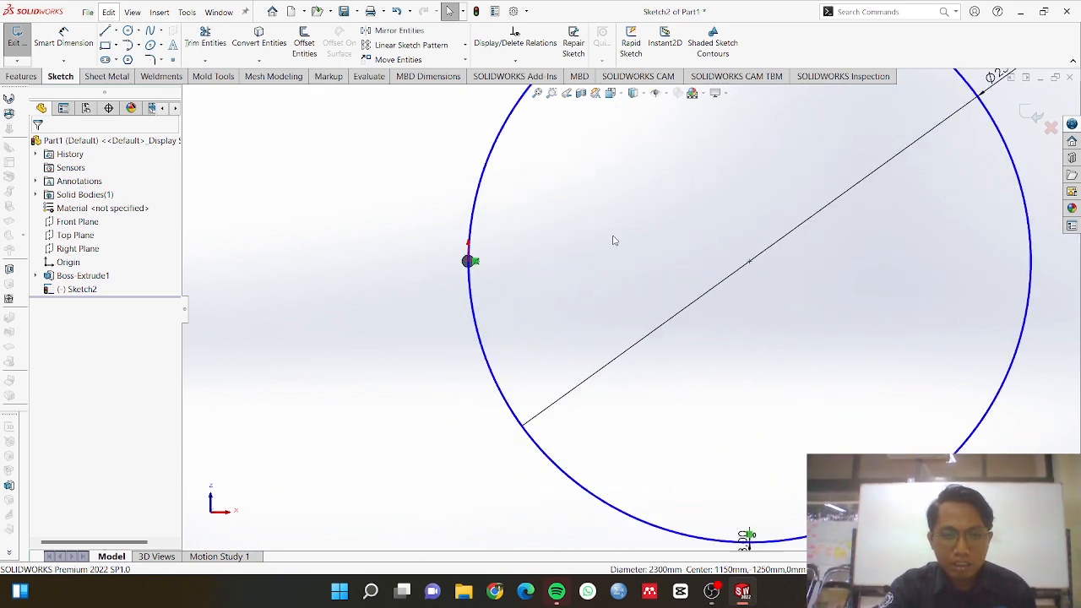
scroll(613, 247, "down", 3)
scroll(612, 250, "up", 2)
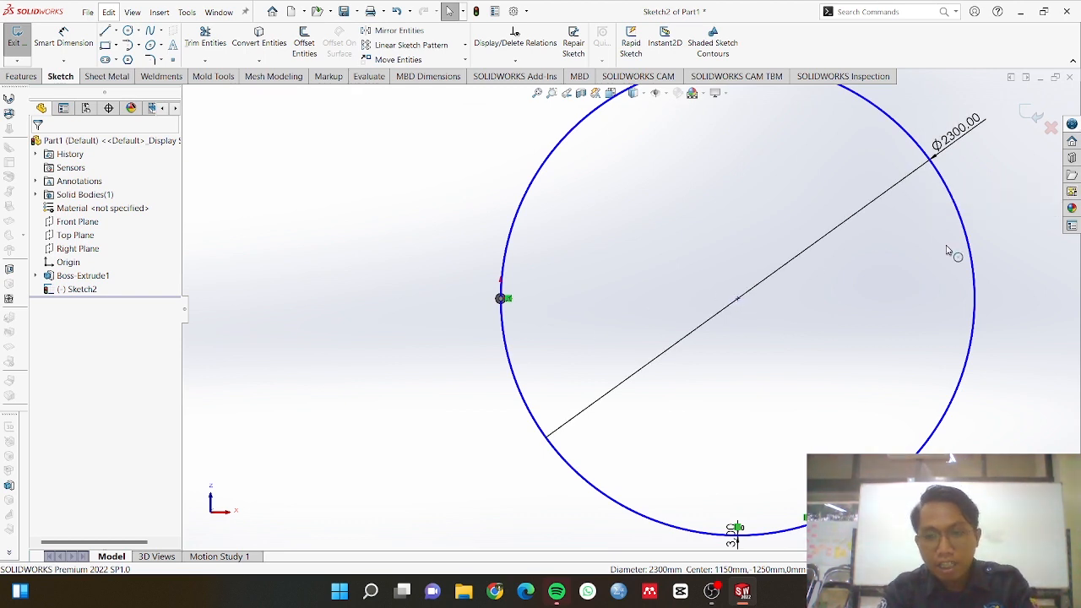
left_click(737, 301)
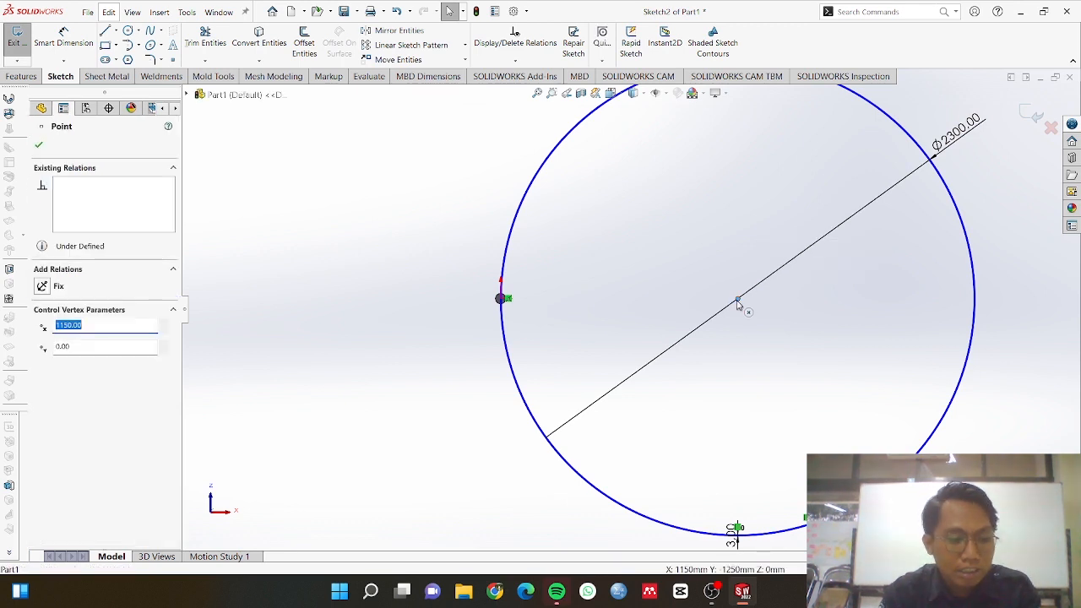
scroll(500, 300, "down", 6)
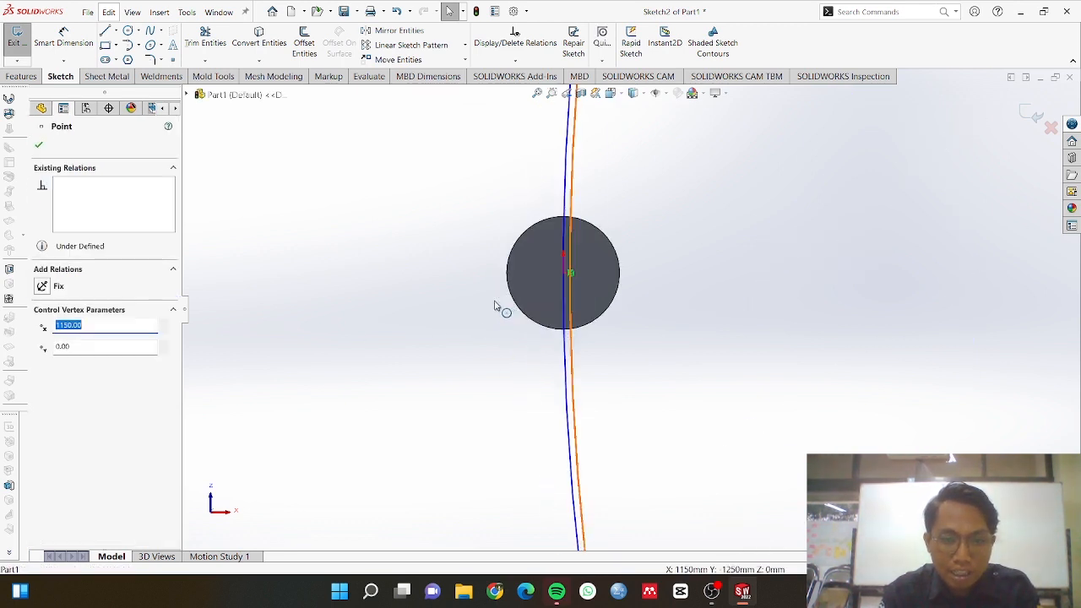
scroll(614, 298, "down", 4)
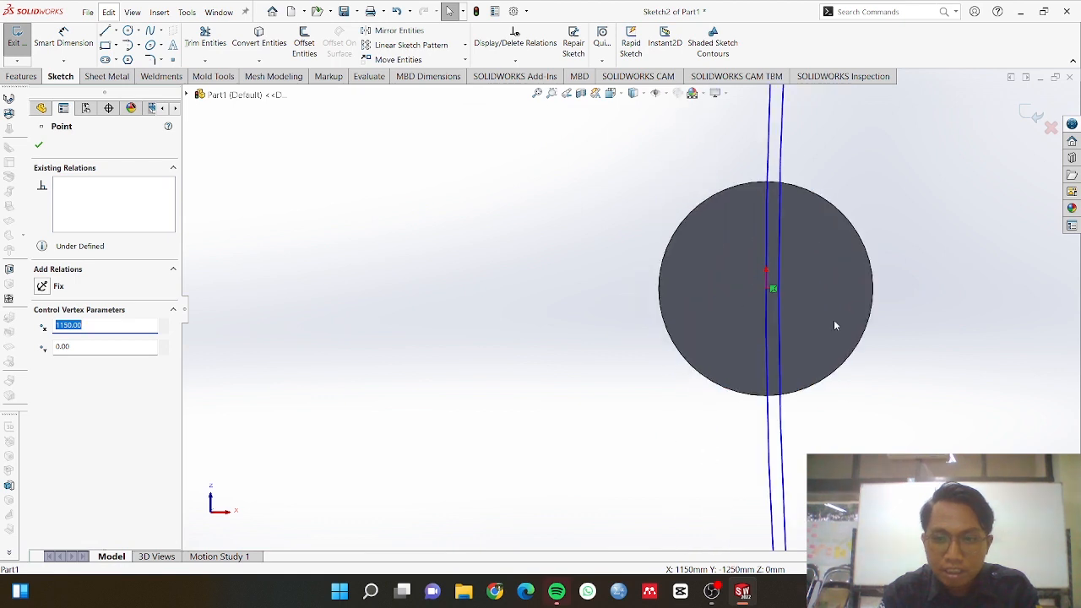
left_click(768, 289, "ctrl")
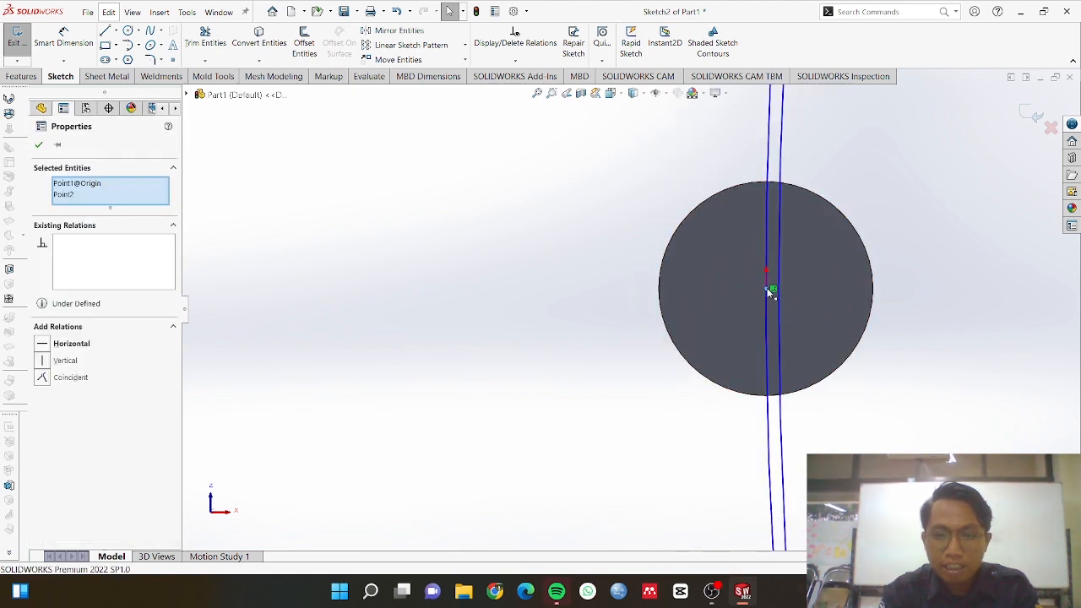
left_click(71, 343)
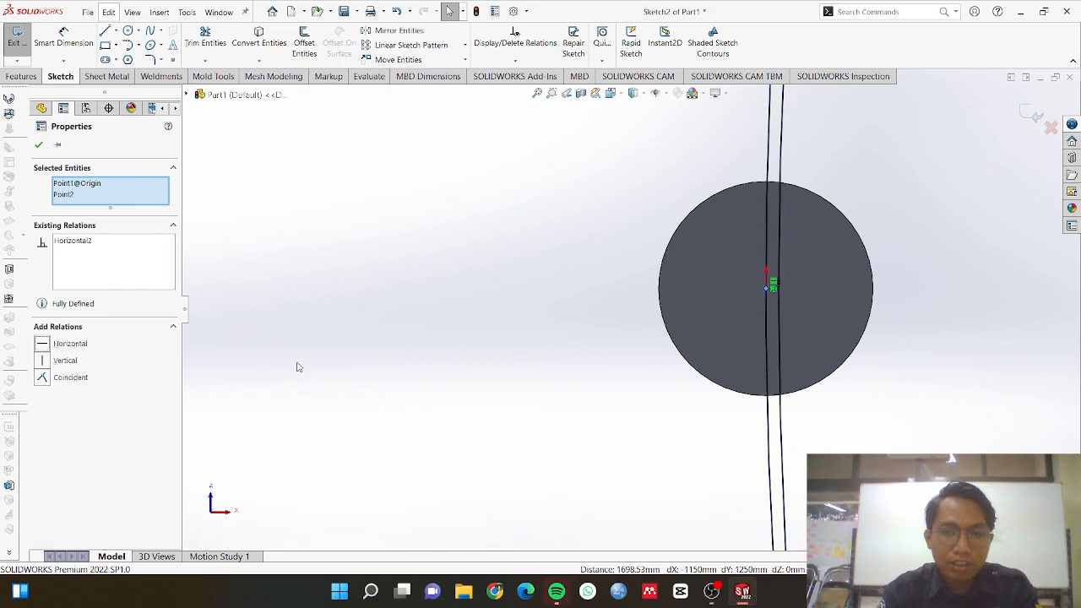
Sketch a horizontal line from the origin through the large circles' centre to beyond their far side.
scroll(700, 392, "up", 8)
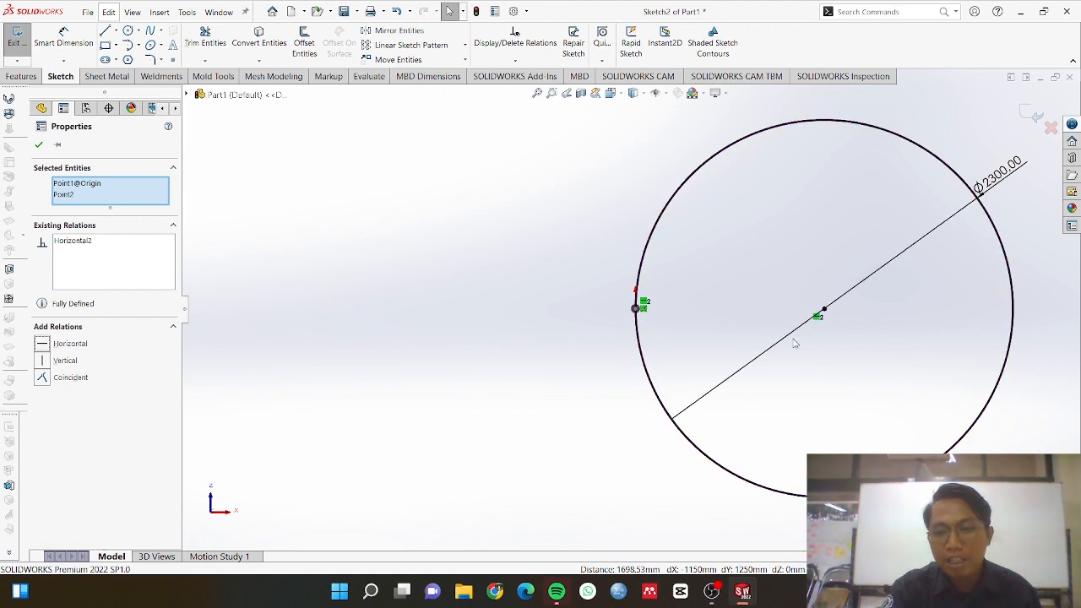
scroll(849, 278, "down", 3)
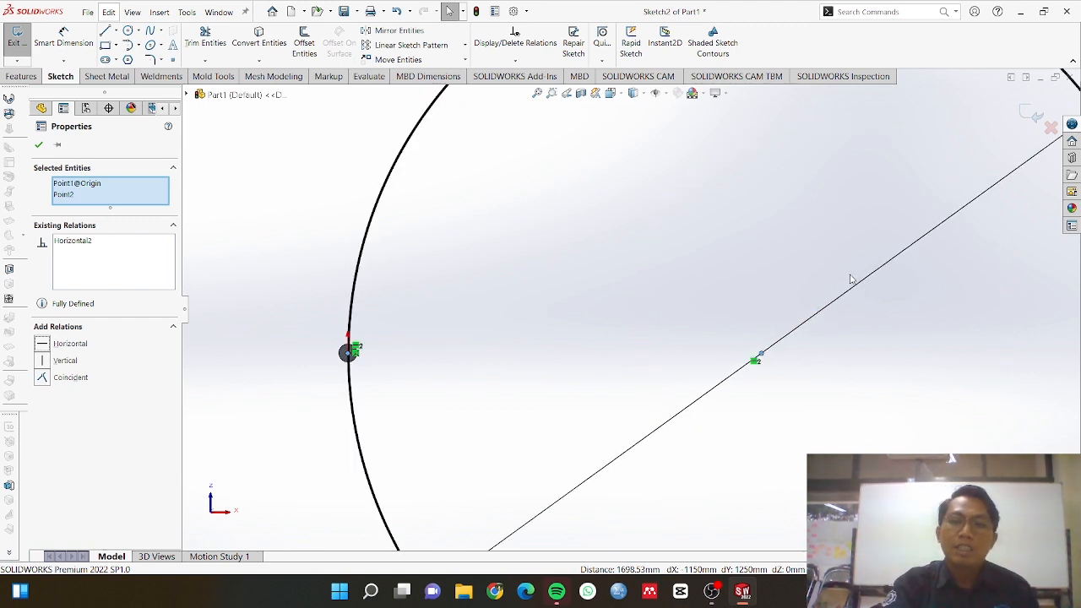
scroll(841, 273, "up", 5)
scroll(593, 333, "down", 2)
scroll(593, 333, "down", 1)
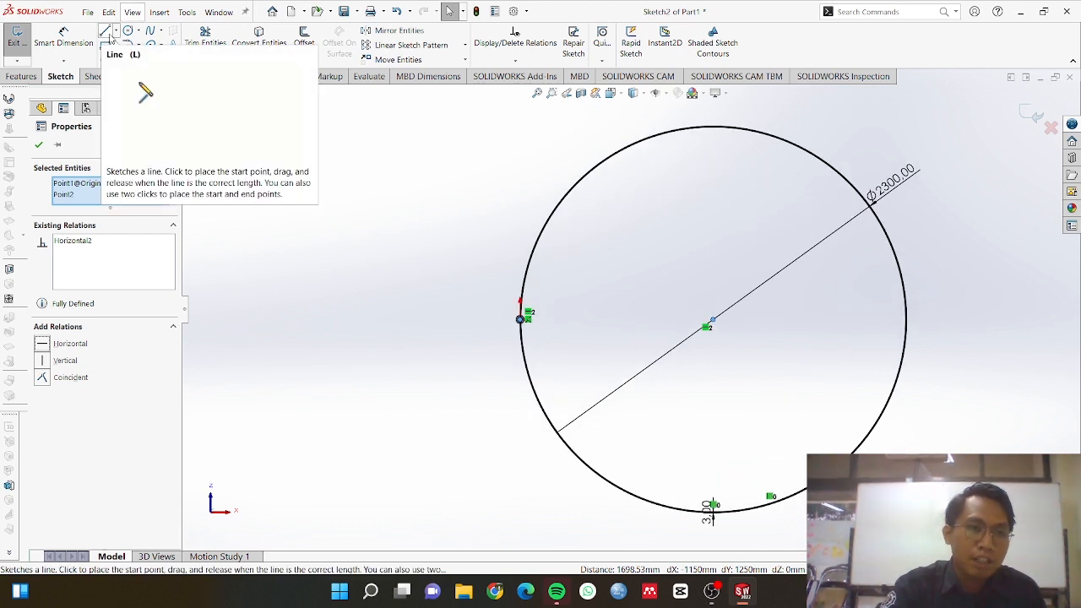
left_click(106, 32)
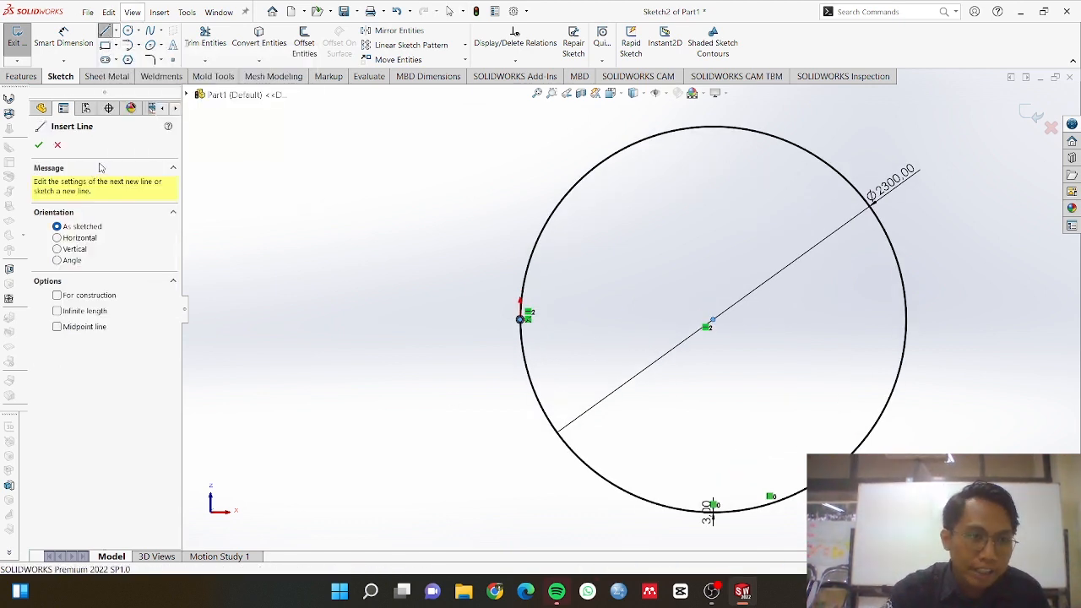
scroll(520, 319, "down", 5)
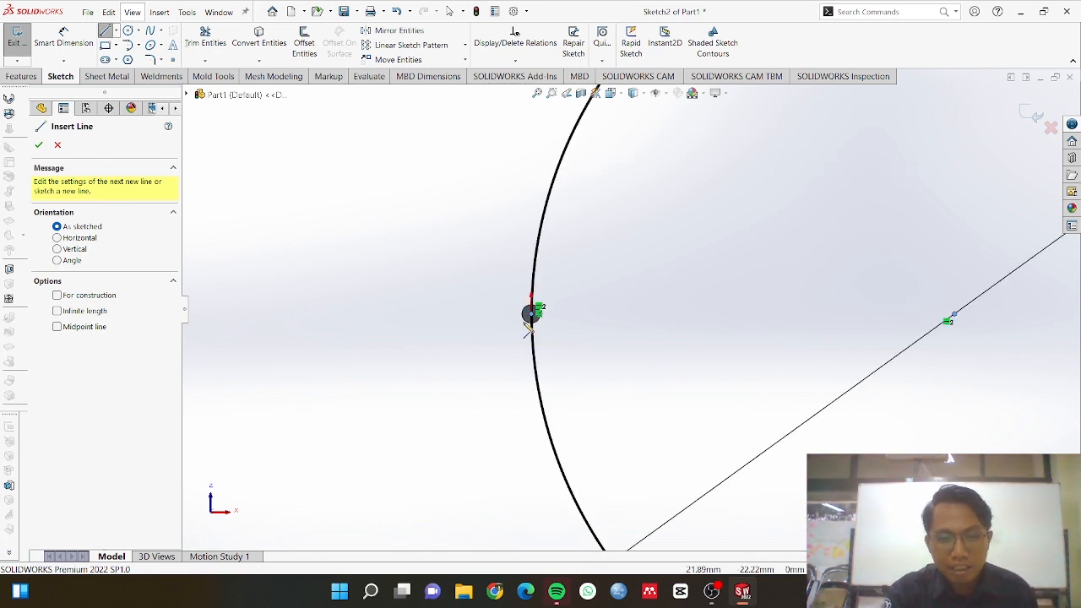
scroll(557, 301, "down", 3)
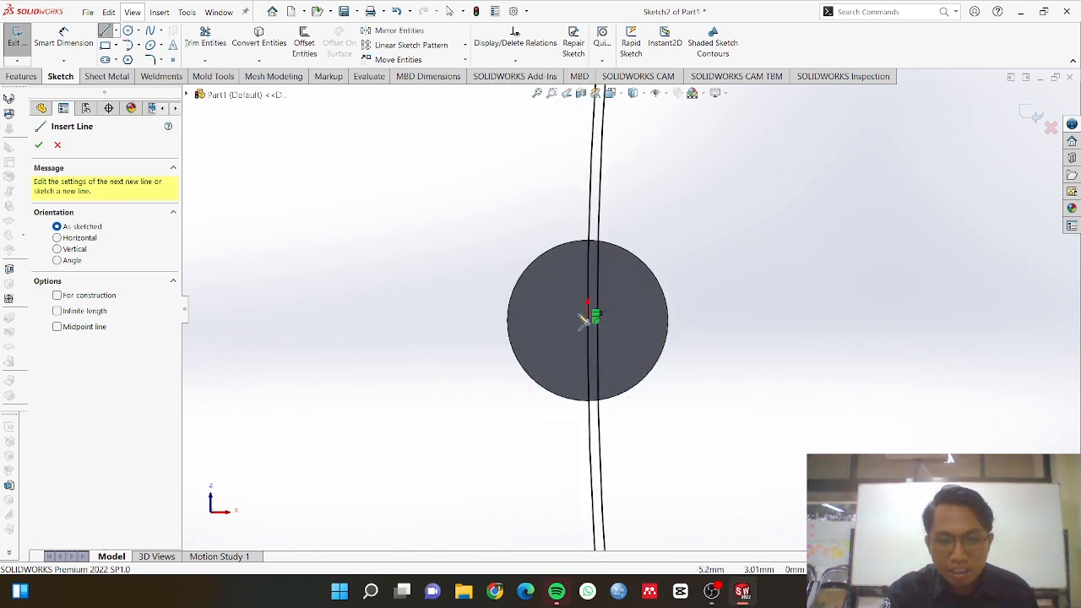
scroll(589, 323, "down", 4)
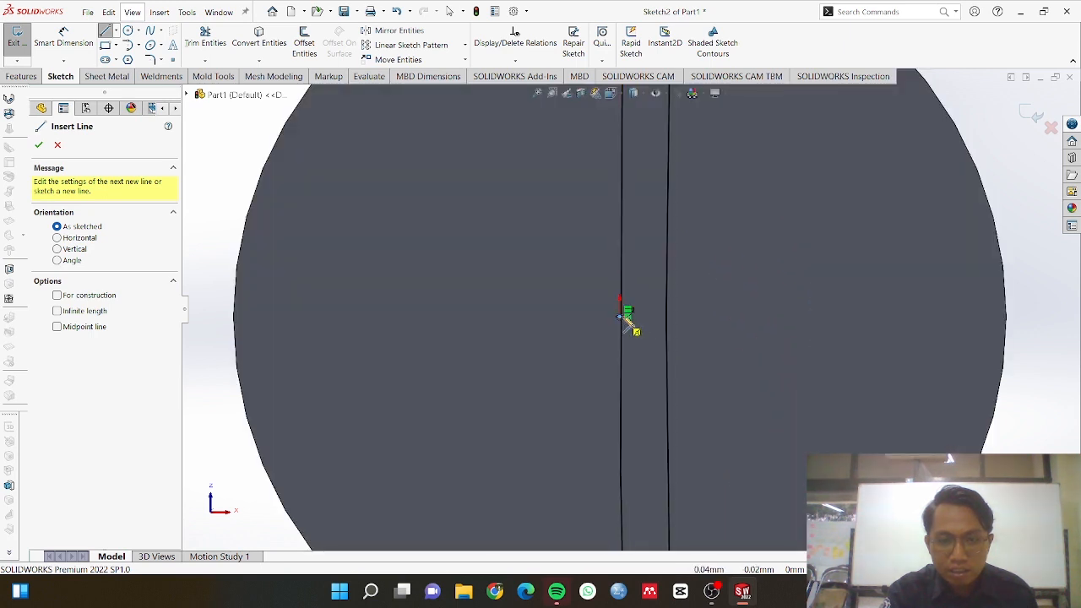
scroll(627, 319, "down", 2)
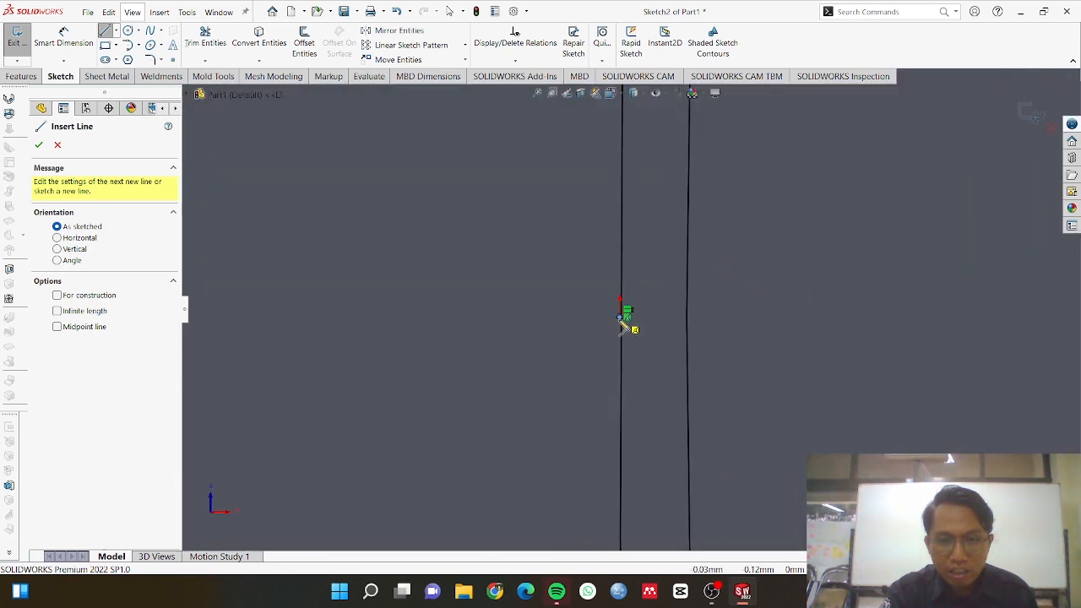
left_click(625, 318)
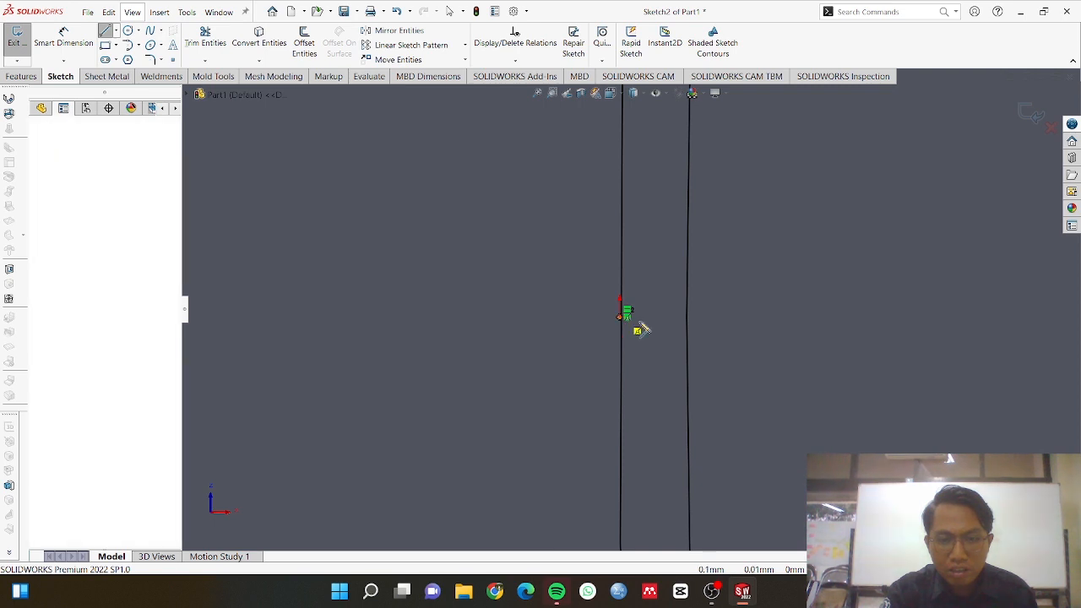
scroll(870, 321, "down", 2)
scroll(851, 310, "up", 6)
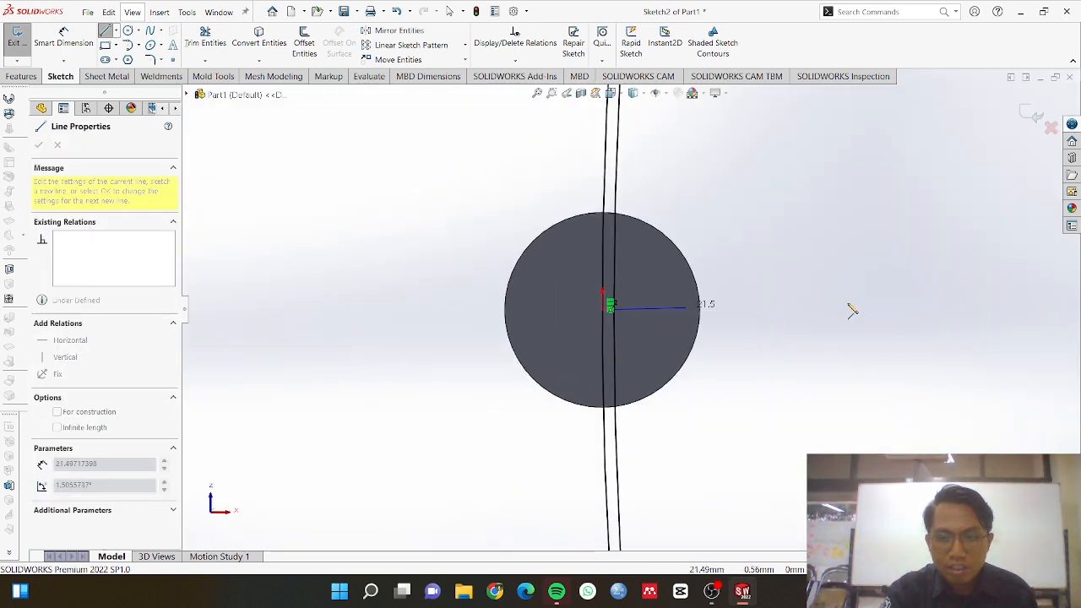
scroll(851, 310, "up", 5)
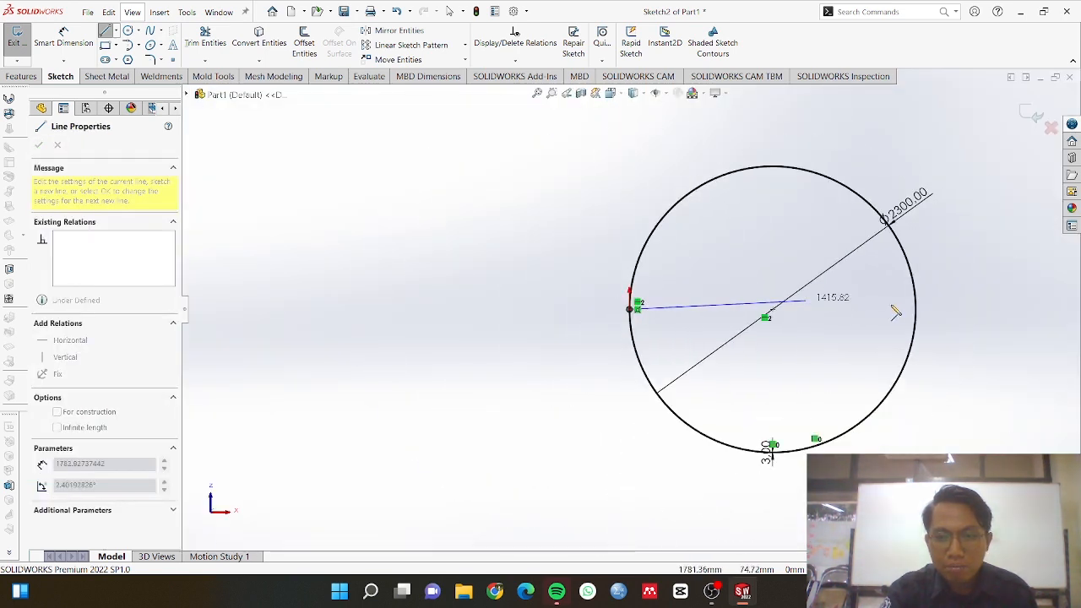
left_click(1028, 310)
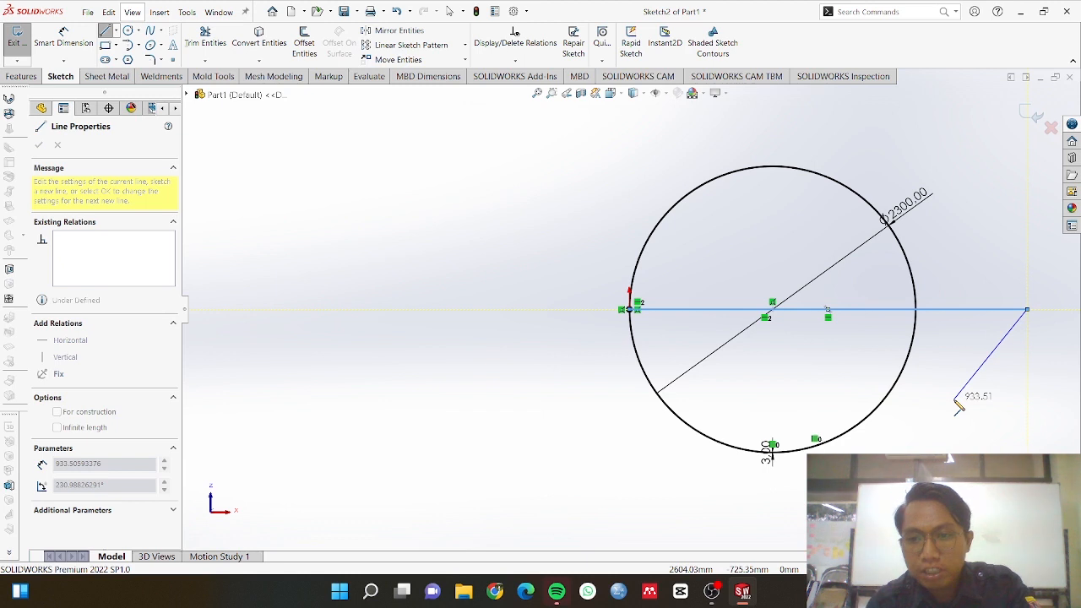
key("Escape")
key("Escape")
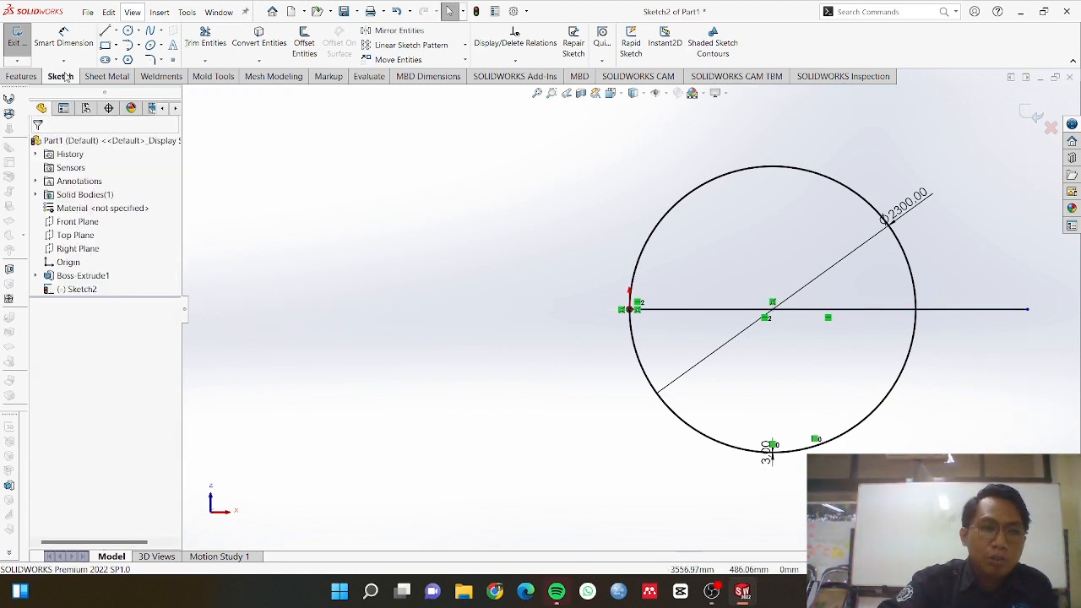
Trim away the lower halves of both circles and the entire horizontal line, leaving two concentric upper arcs.
left_click(205, 38)
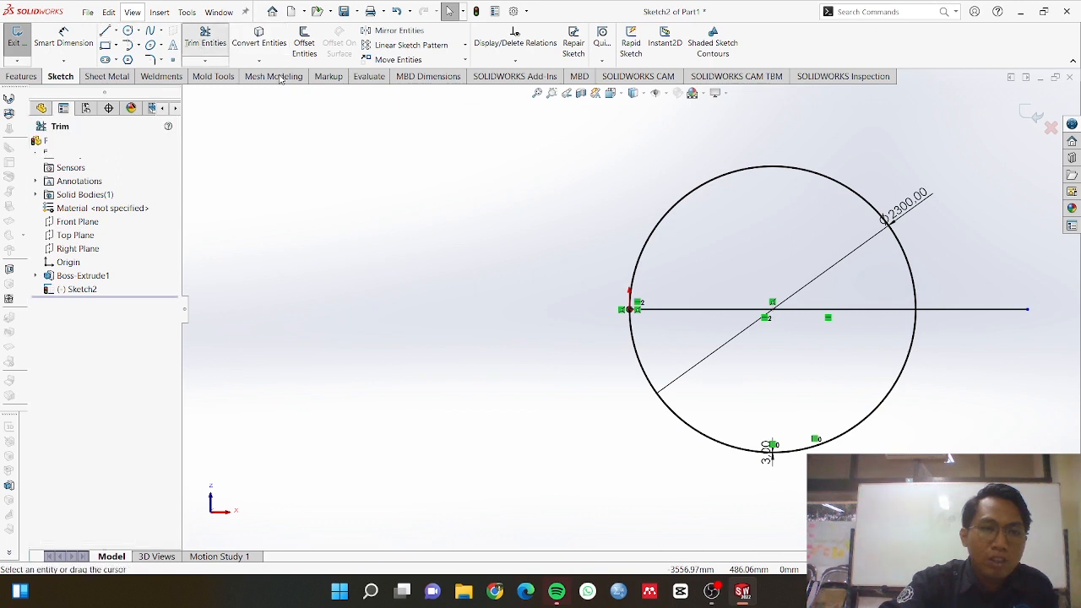
left_click_drag(704, 411, 651, 454)
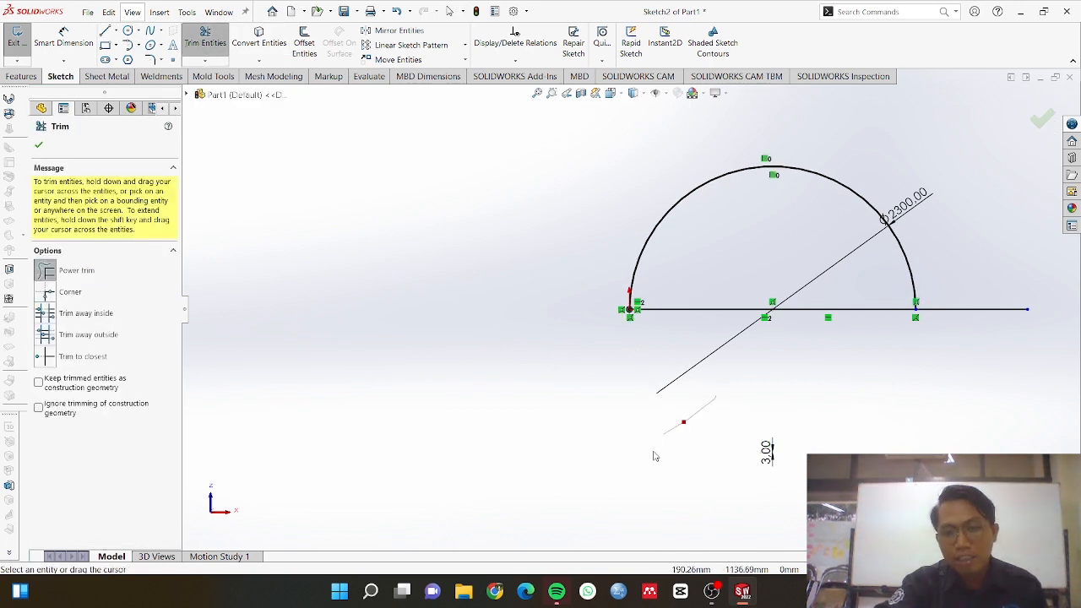
left_click_drag(1021, 302, 971, 340)
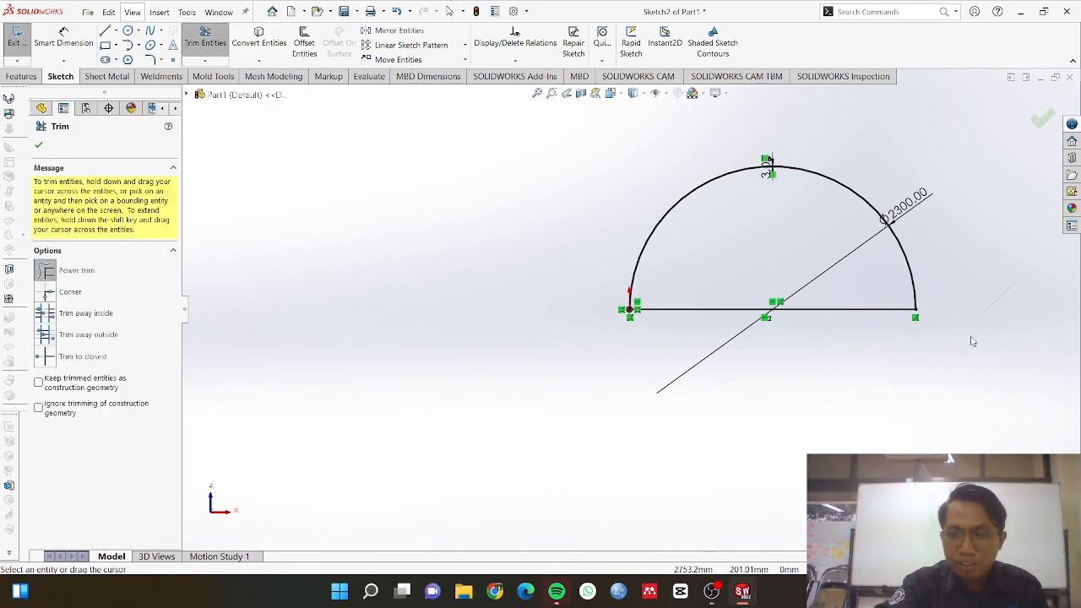
left_click_drag(770, 332, 782, 299)
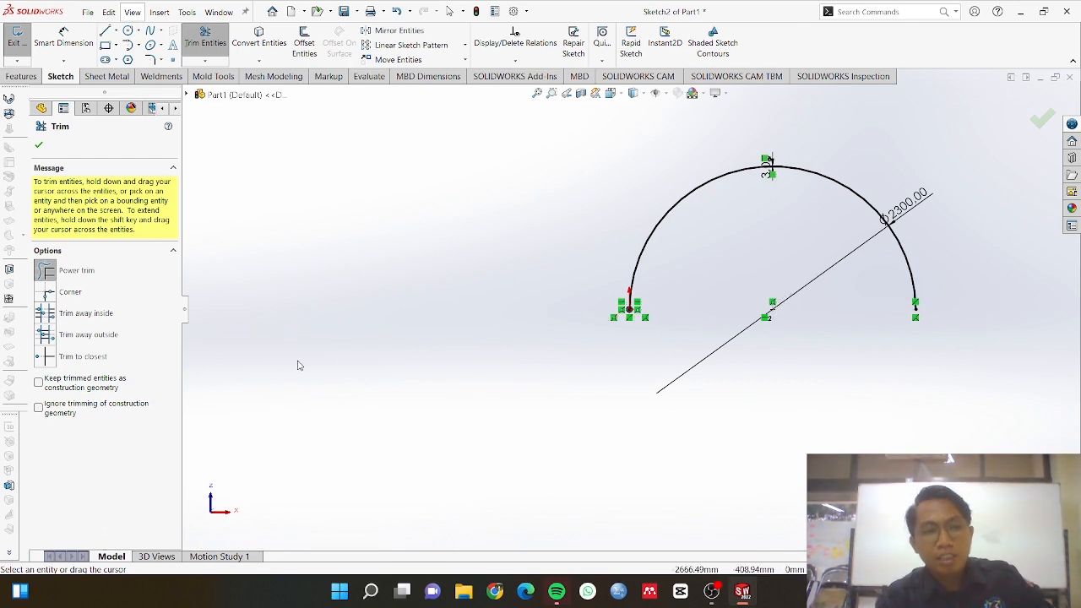
scroll(737, 273, "down", 5)
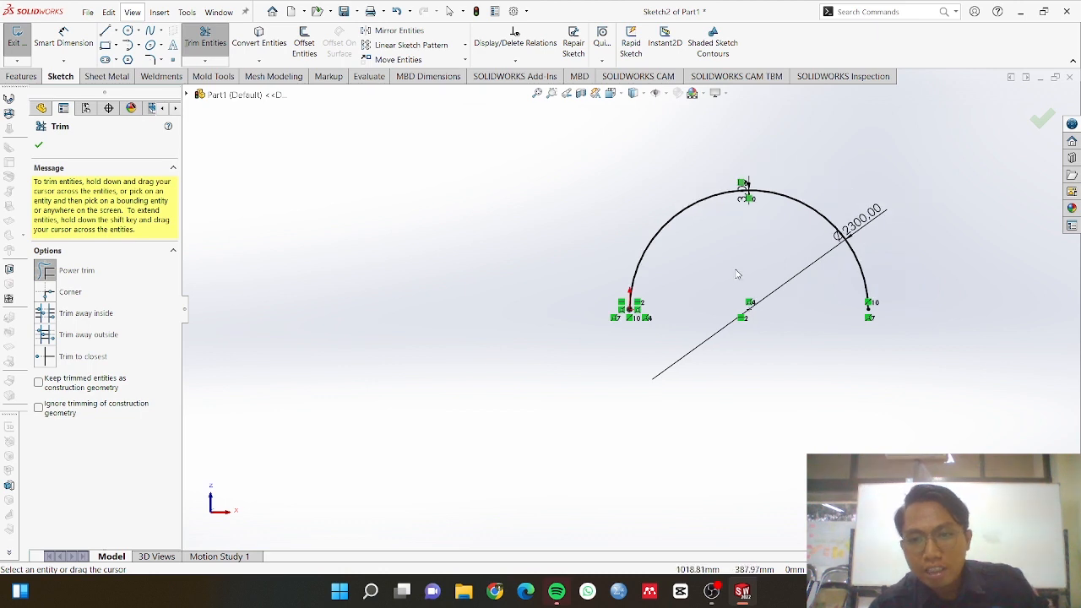
scroll(737, 273, "down", 5)
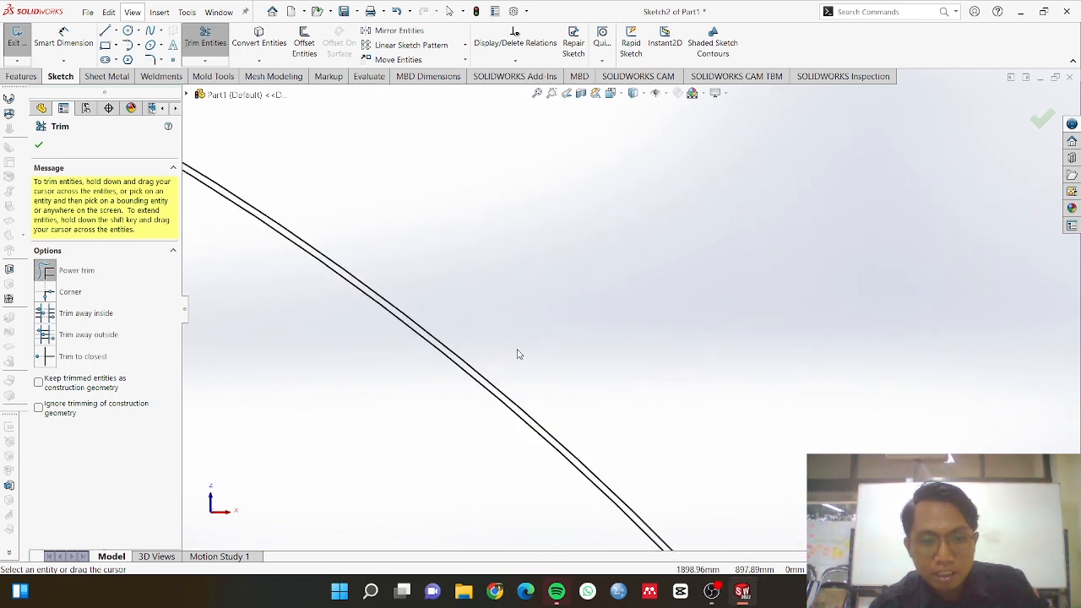
scroll(488, 387, "up", 10)
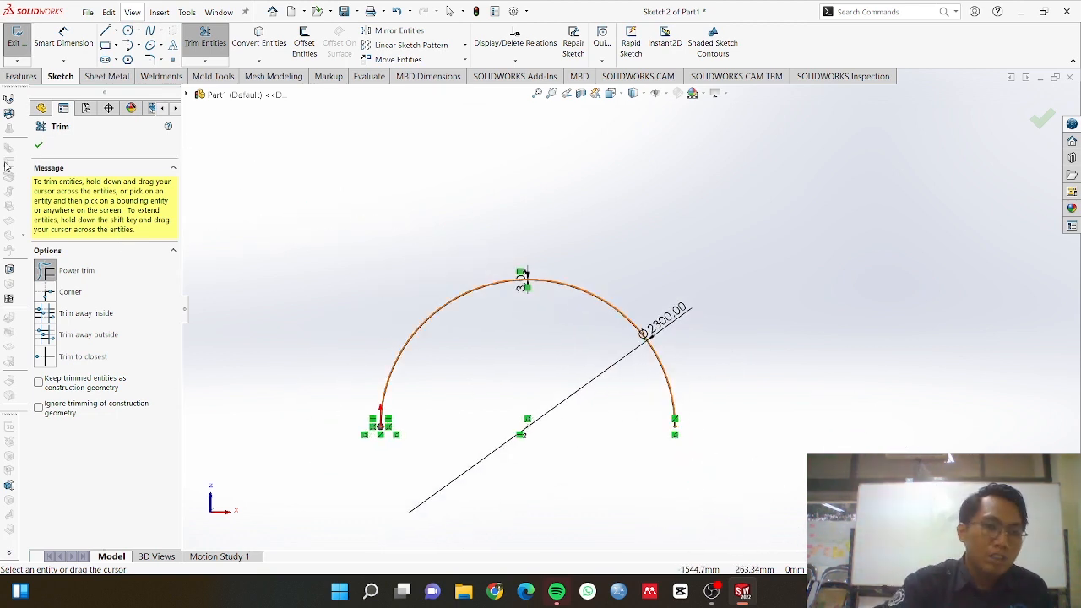
left_click(39, 144)
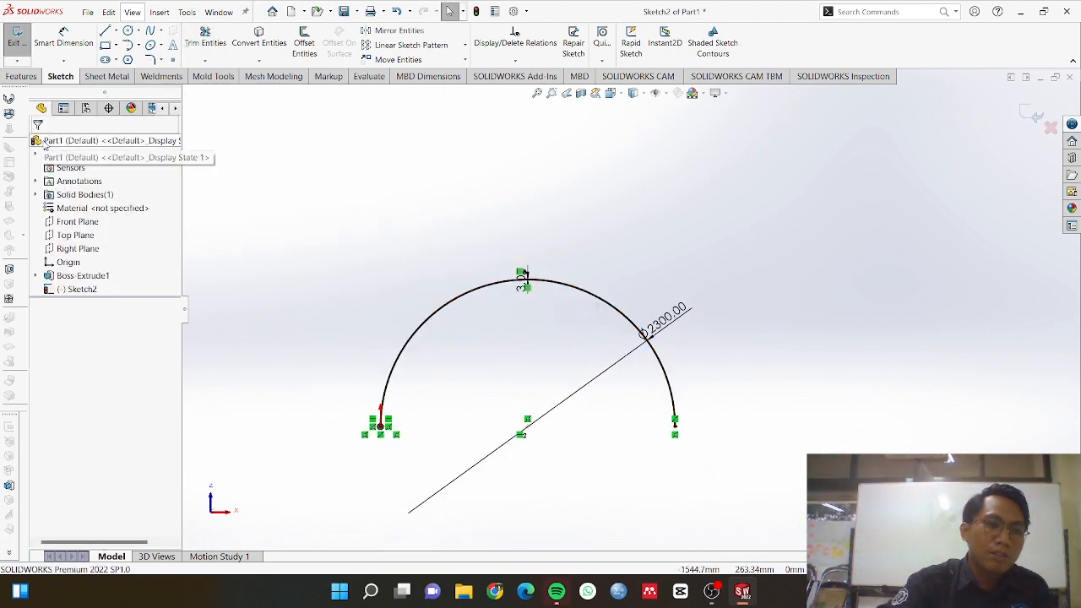
Extrude the thin half-ring profile Blind to 2500 mm, reversing the direction so it runs along the shaft.
left_click(25, 77)
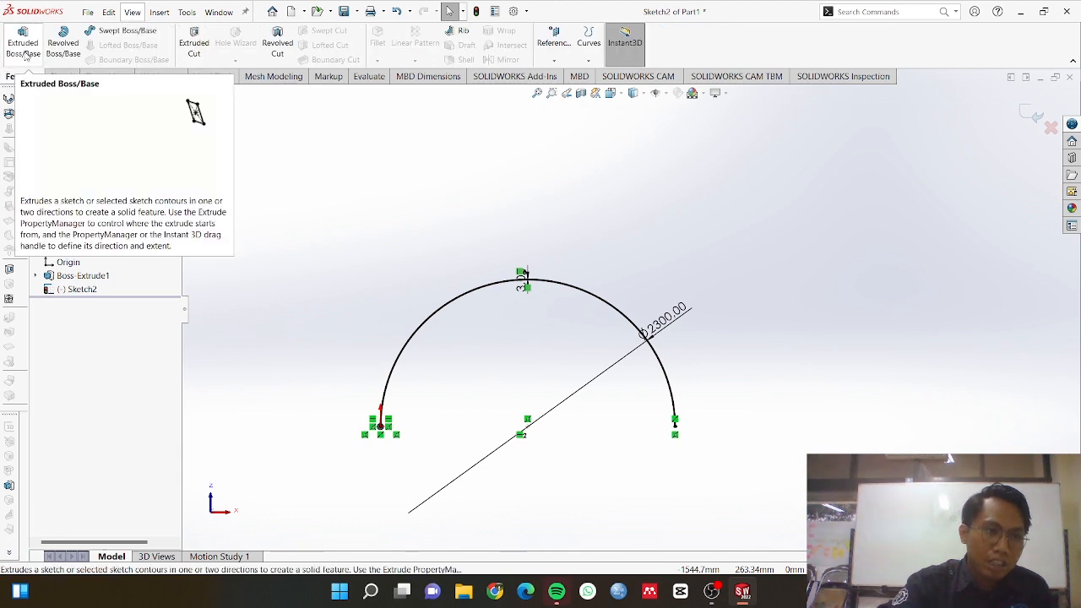
left_click(25, 50)
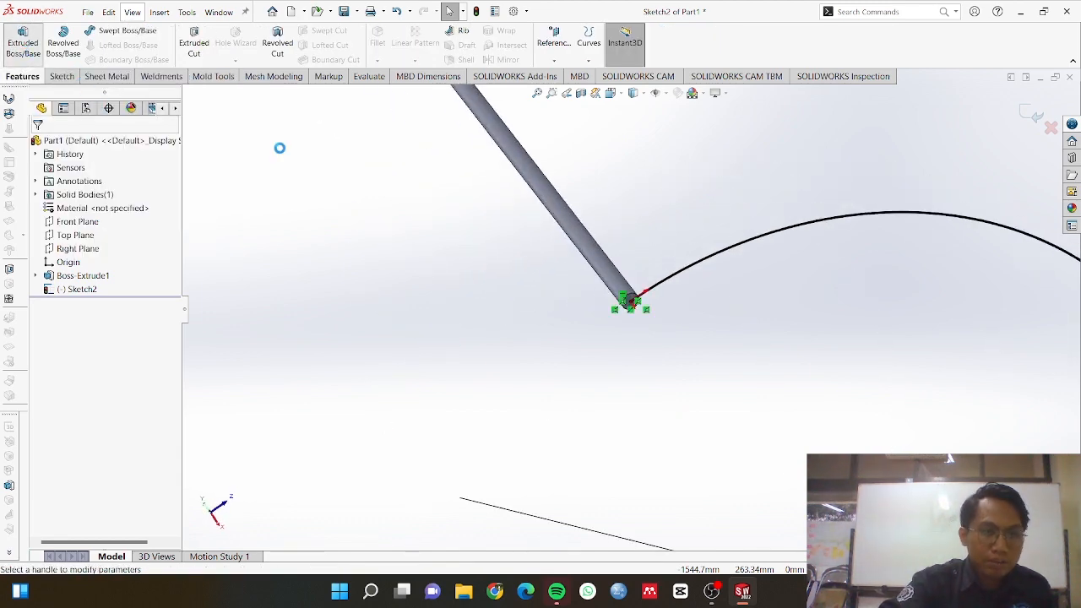
scroll(627, 396, "down", 2)
scroll(626, 397, "up", 8)
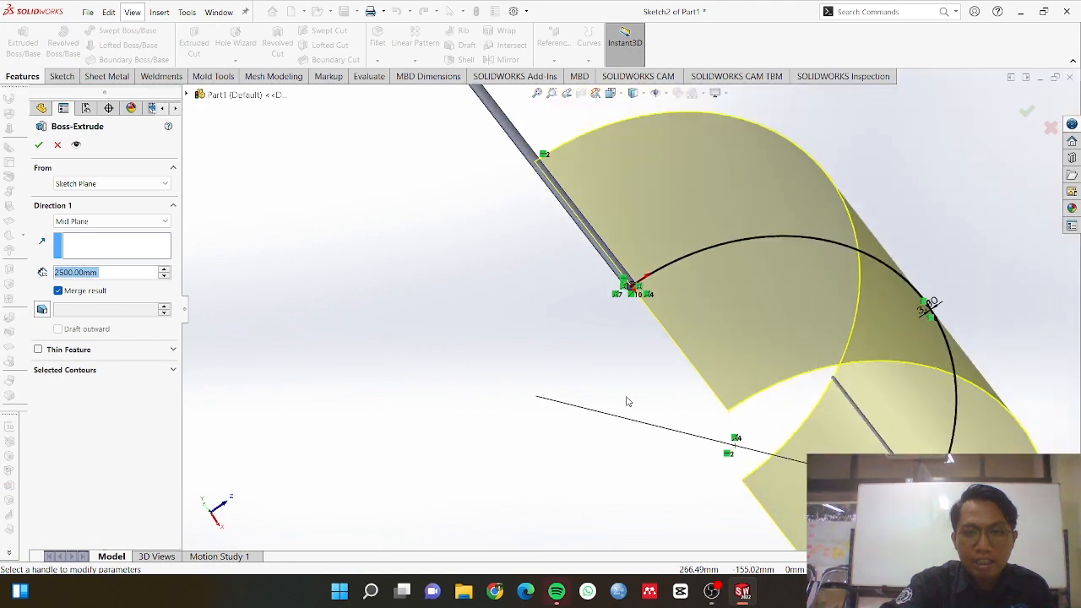
scroll(631, 399, "up", 3)
middle_click_drag(625, 405, 601, 141)
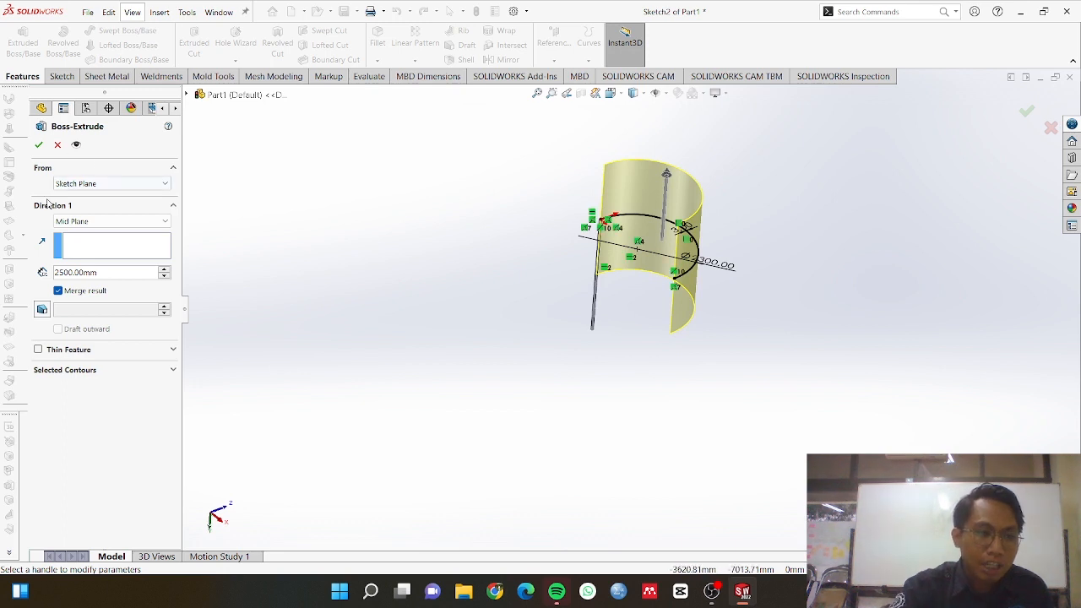
left_click(107, 221)
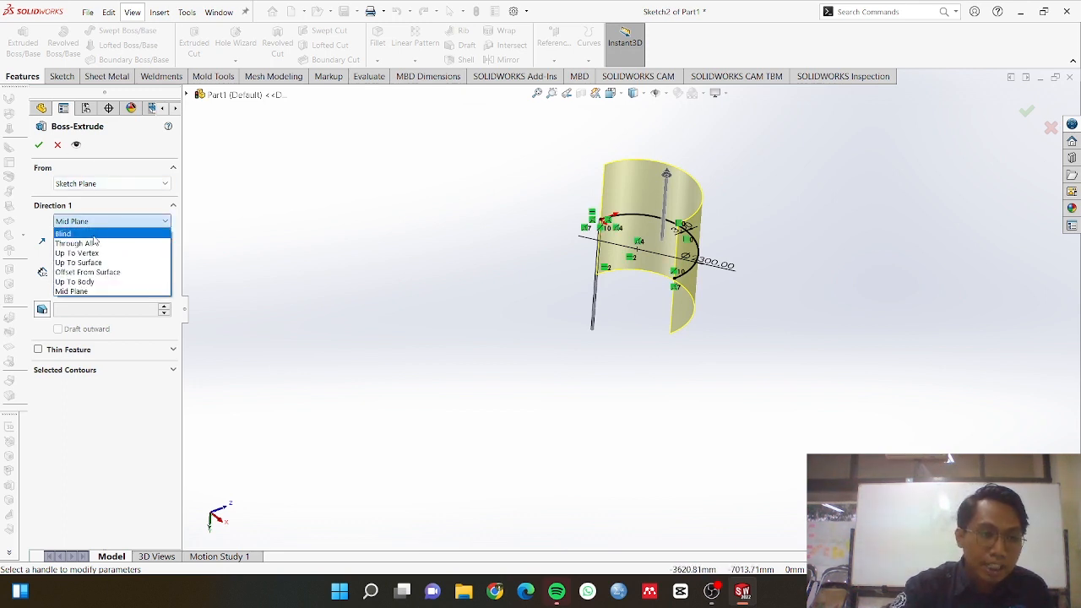
left_click(94, 240)
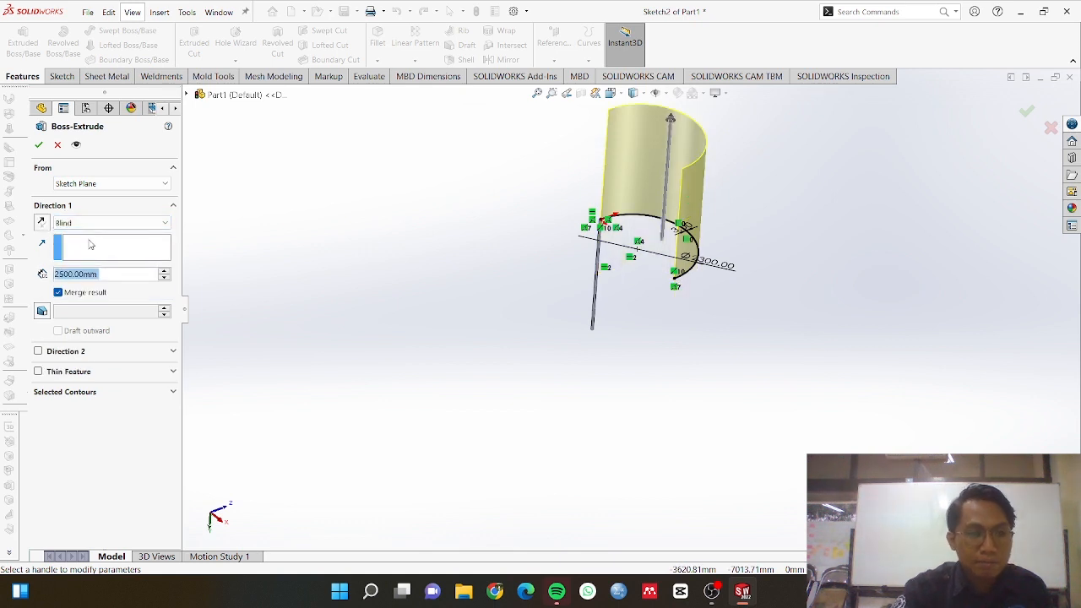
left_click(41, 222)
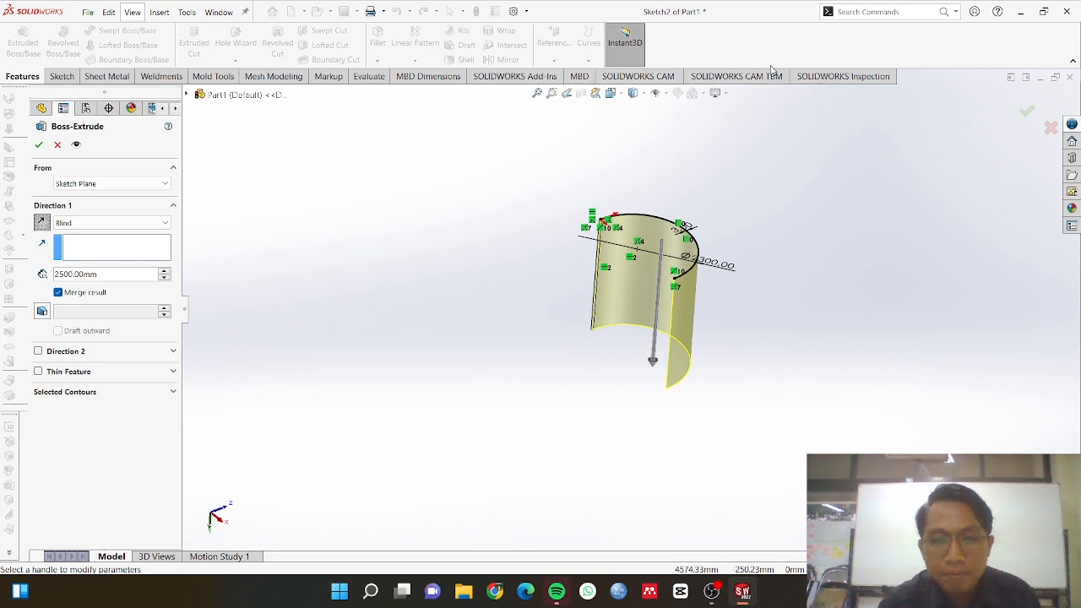
scroll(701, 98, "down", 1)
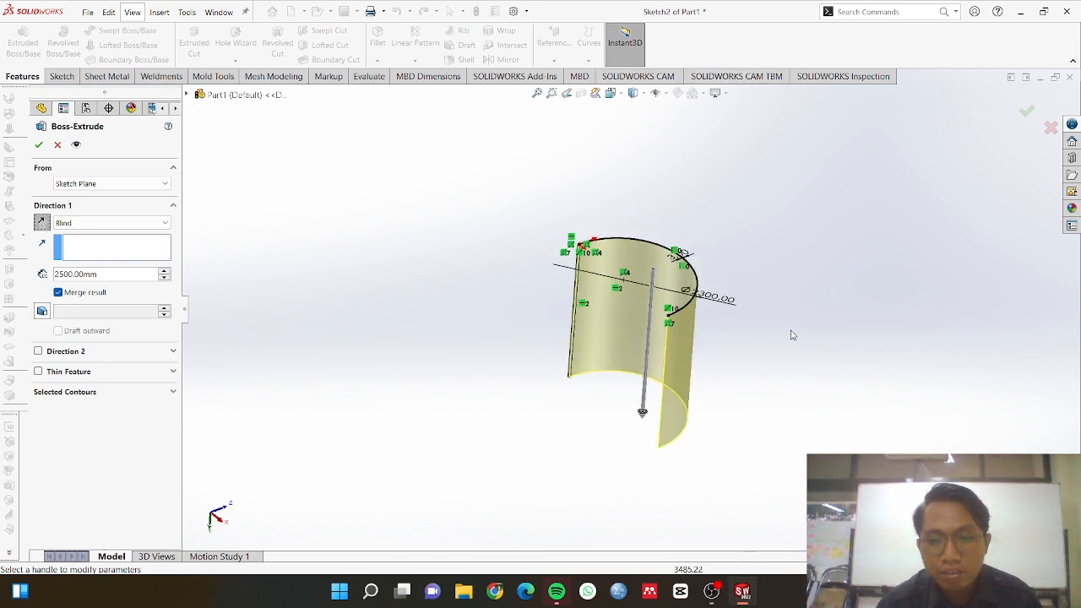
mouse_move(791, 336)
middle_mouse_down()
mouse_move(853, 284)
mouse_move(771, 345)
middle_mouse_up()
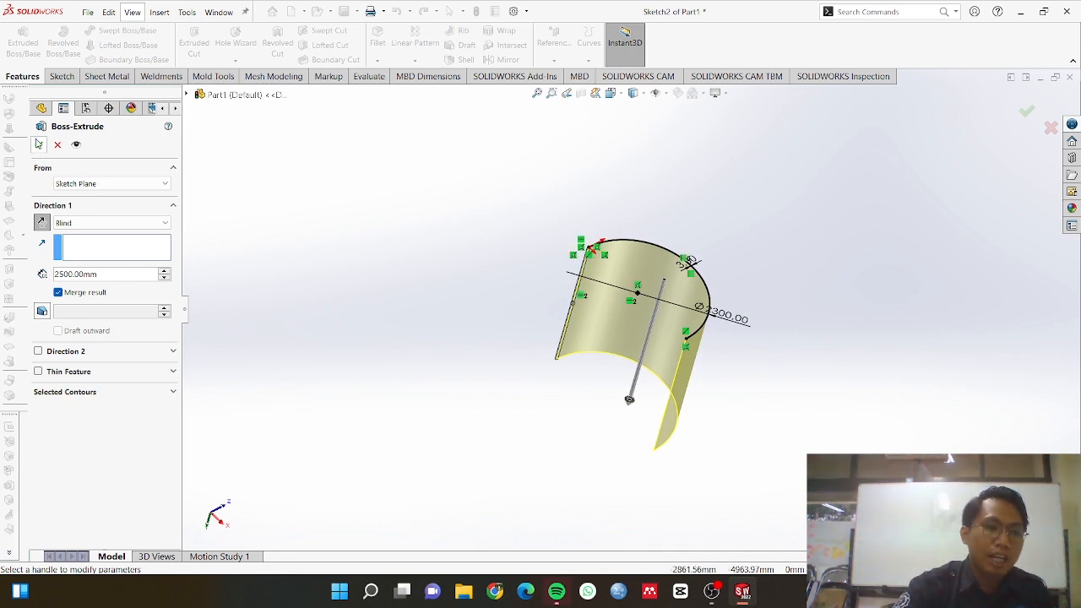
left_click(40, 145)
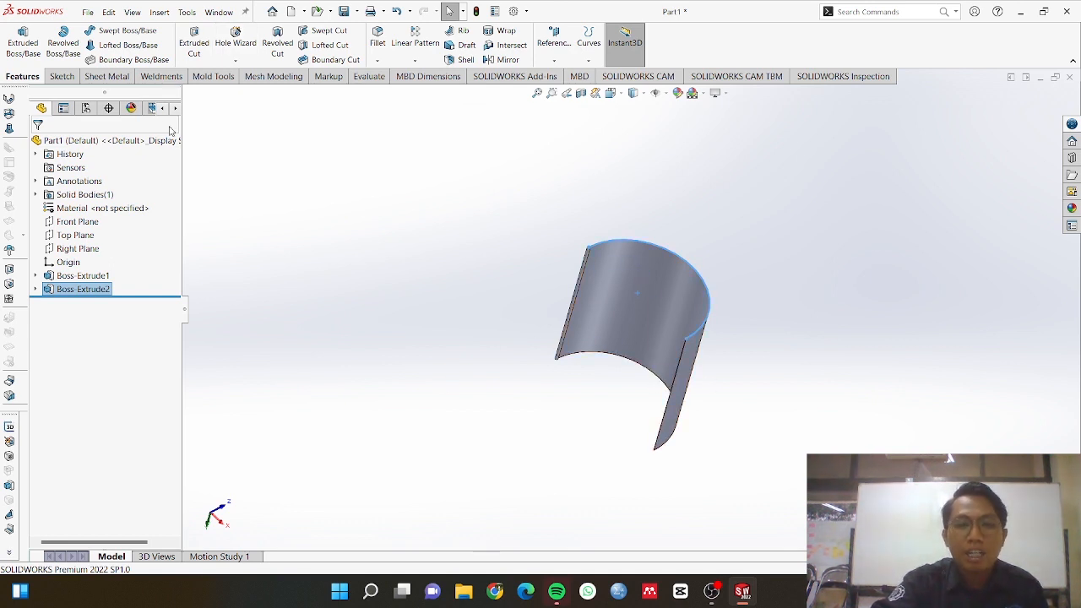
Circular-pattern the half-ring blade around the shaft's axis with 8 equally spaced instances over 360 degrees.
left_click(416, 61)
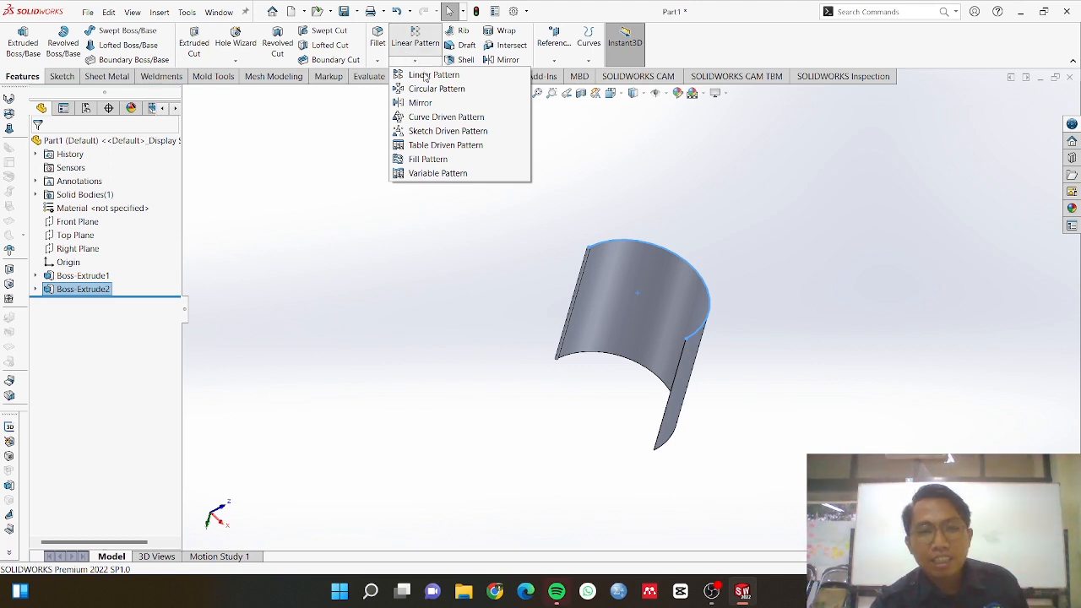
left_click(427, 91)
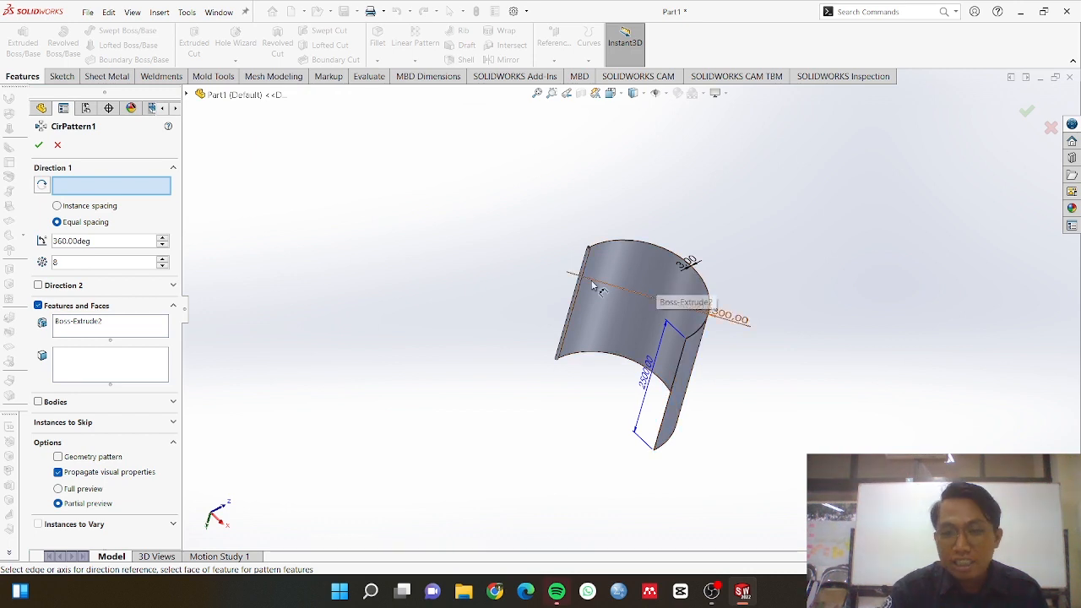
scroll(568, 287, "up", 2)
scroll(552, 289, "down", 2)
scroll(647, 321, "down", 2)
scroll(648, 324, "down", 5)
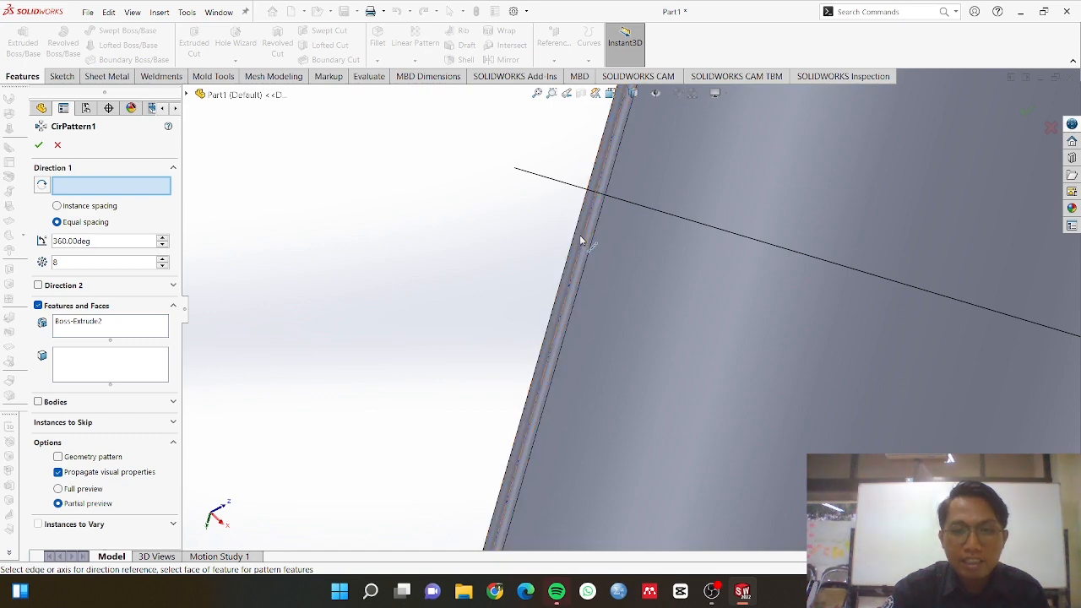
left_click(582, 241)
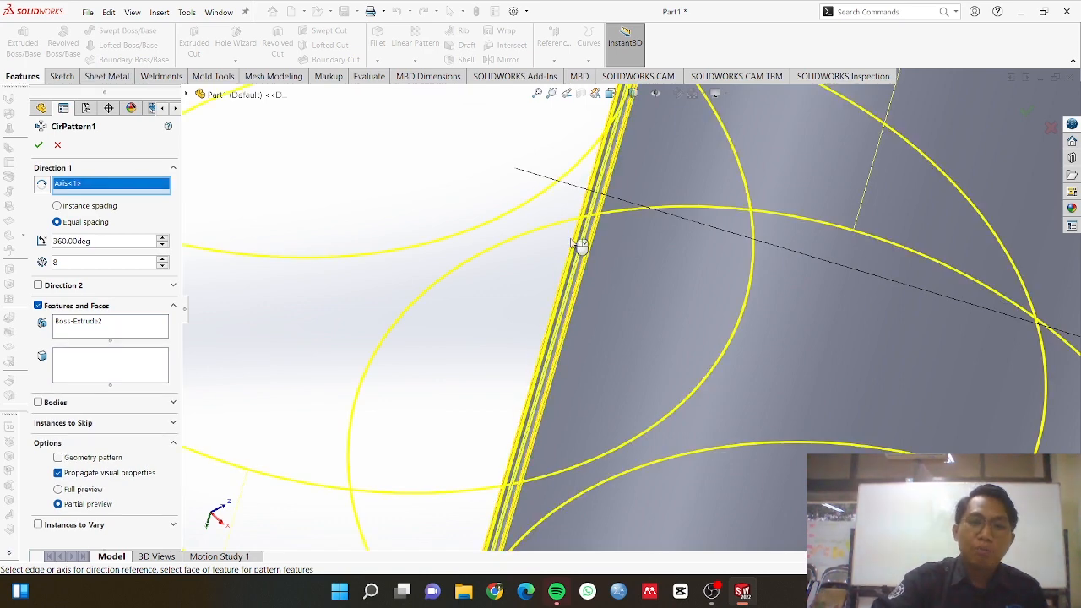
scroll(578, 245, "down", 2)
scroll(579, 245, "up", 4)
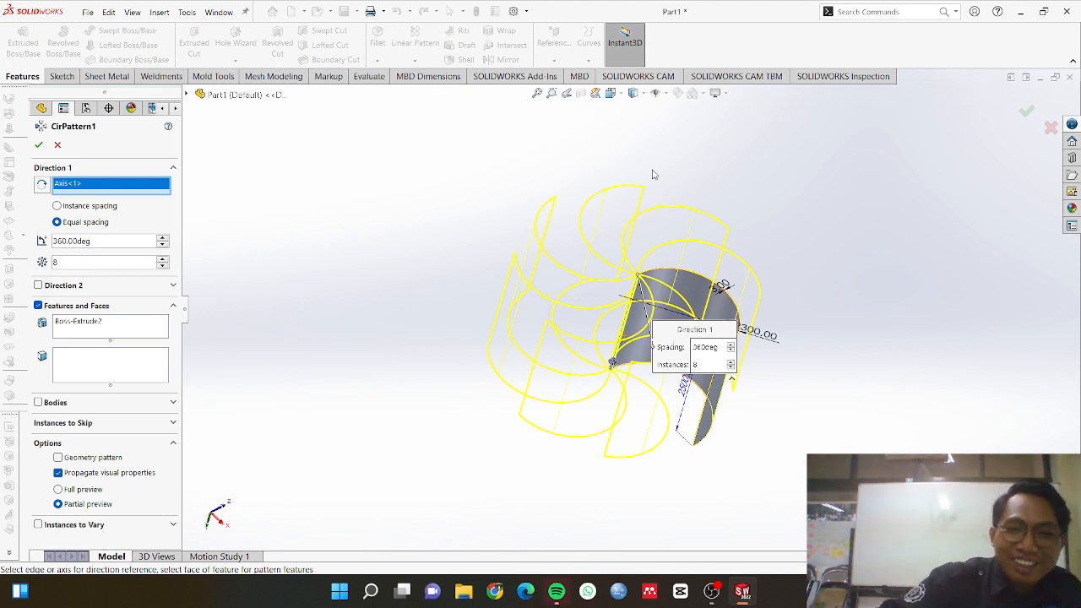
left_click(40, 145)
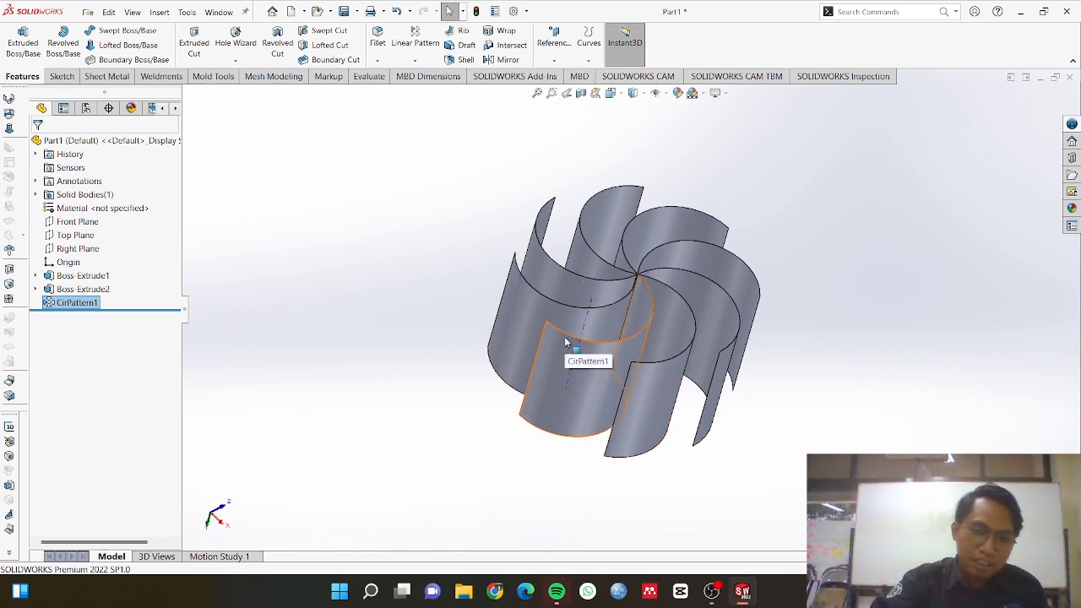
Open a new sketch on the shaft's circular end face at the centre of the blades.
middle_click_drag(567, 339, 512, 368)
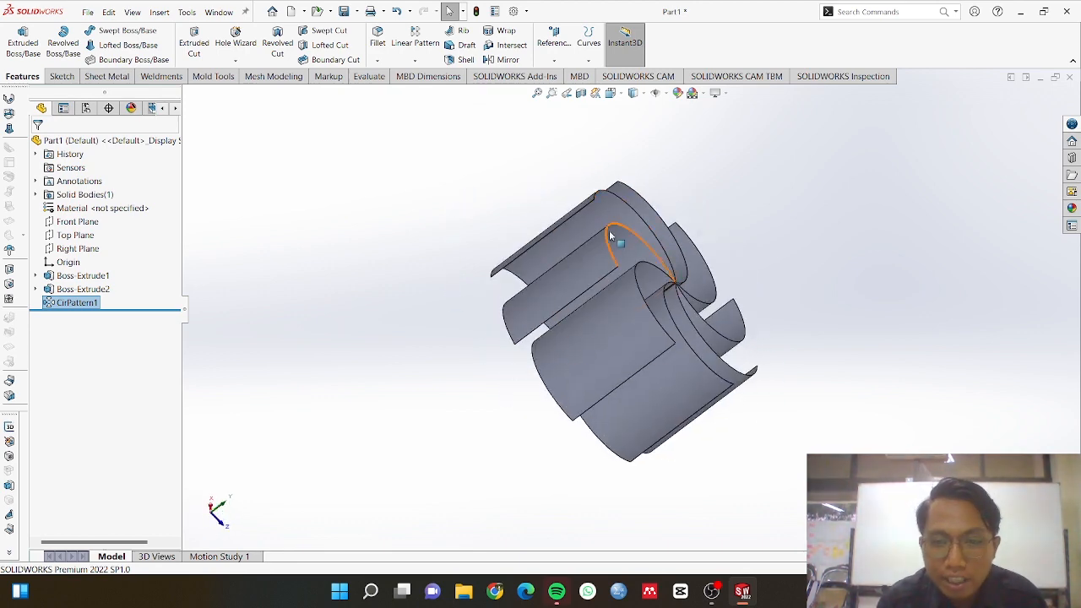
middle_click_drag(678, 233, 581, 277)
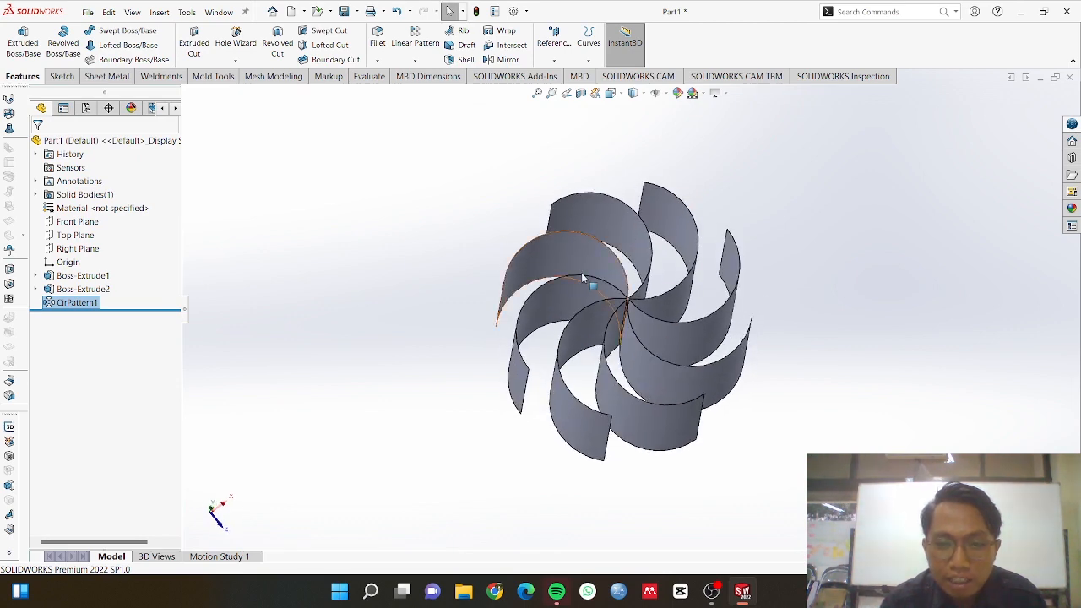
scroll(613, 288, "up", 3)
scroll(612, 289, "down", 3)
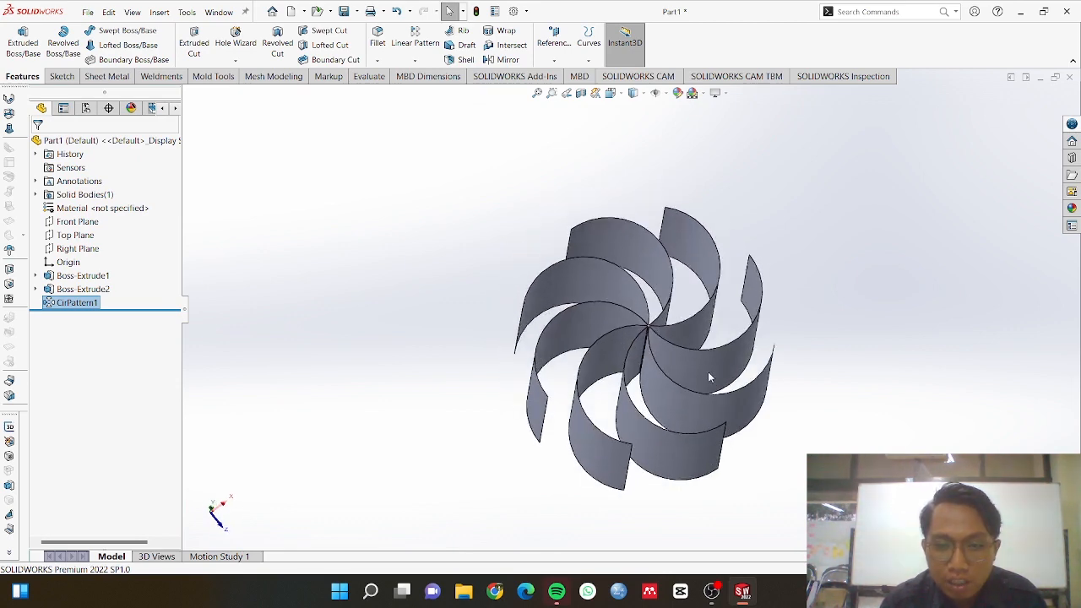
scroll(667, 332, "down", 5)
scroll(555, 279, "down", 3)
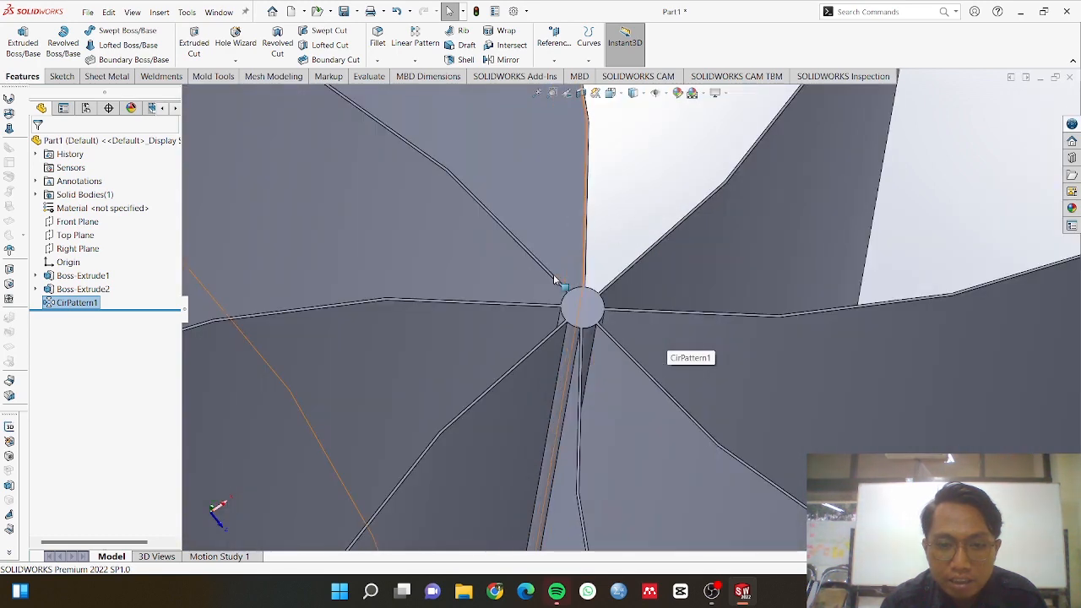
left_click(579, 309)
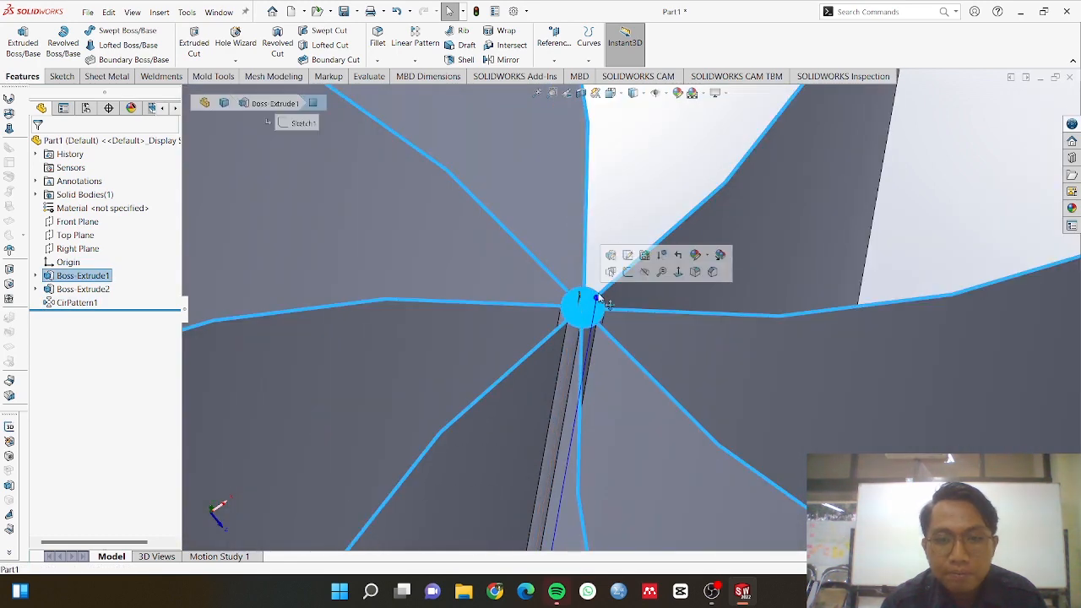
left_click(626, 272)
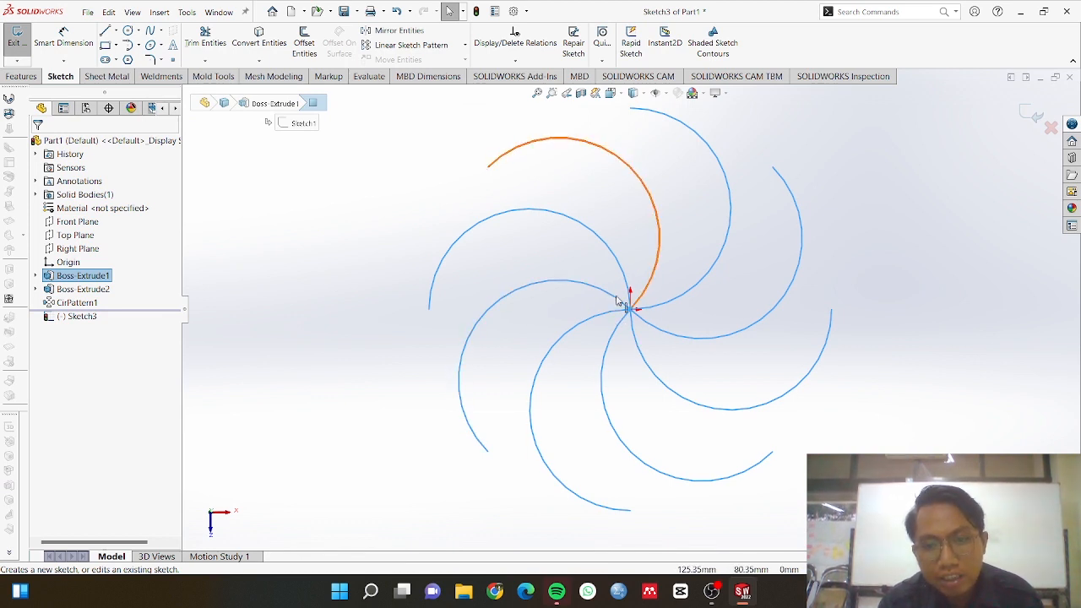
left_click(129, 31)
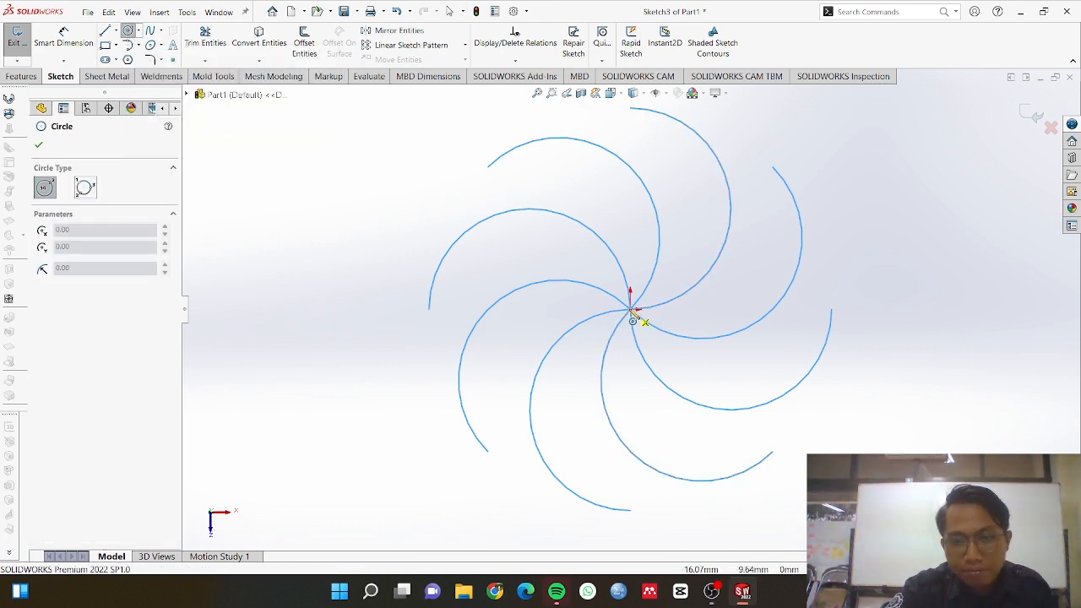
left_click(634, 312)
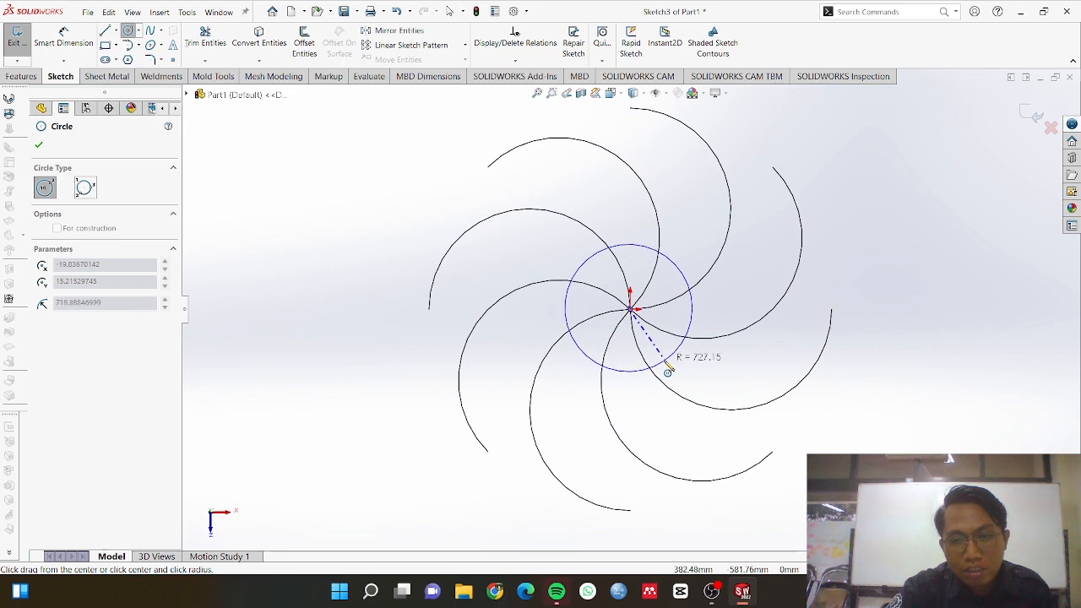
scroll(656, 365, "down", 5)
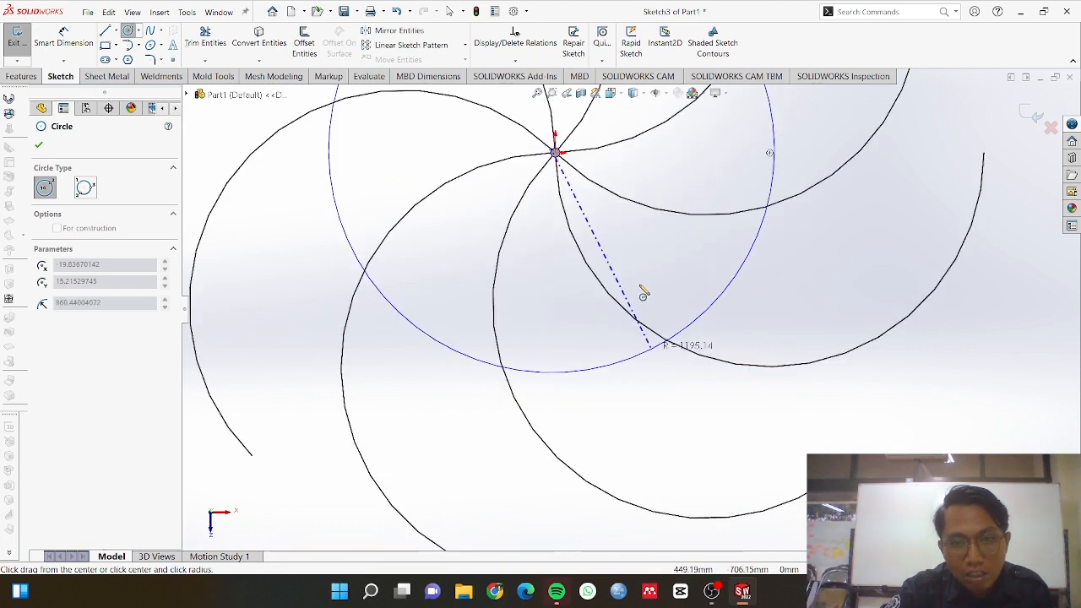
key("Escape")
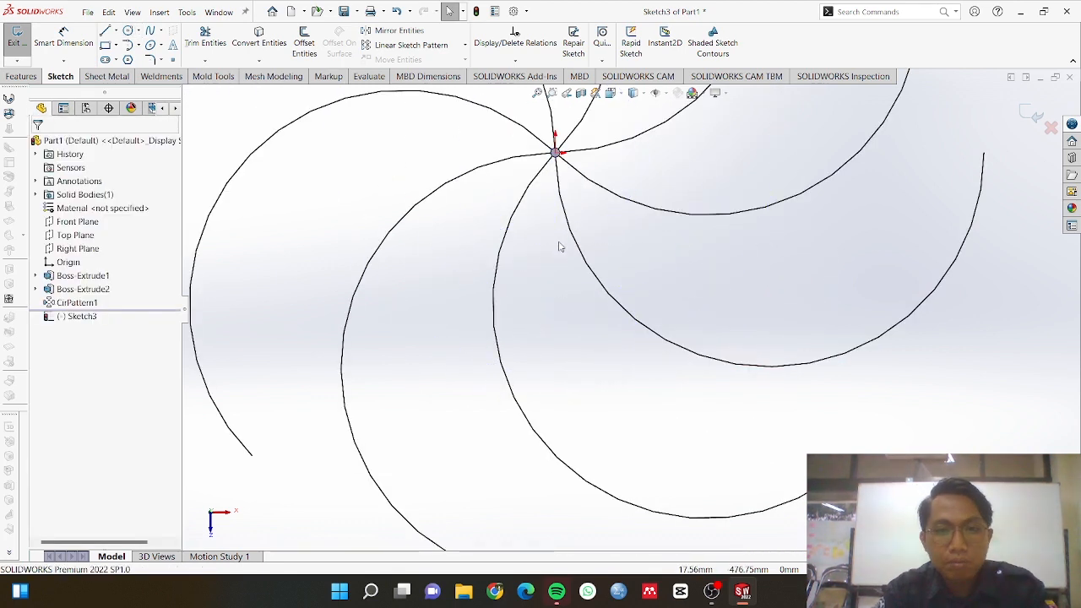
Sketch a circle centred on the origin with a radius of about 2485 mm, enclosing all the blades.
left_click(128, 32)
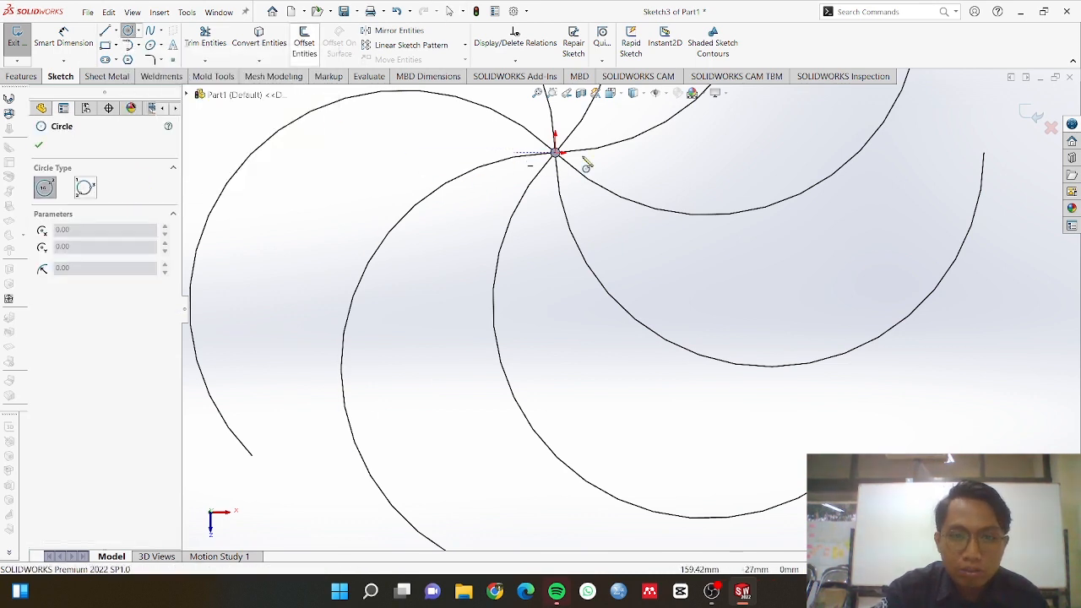
scroll(545, 169, "up", 3)
scroll(582, 245, "down", 3)
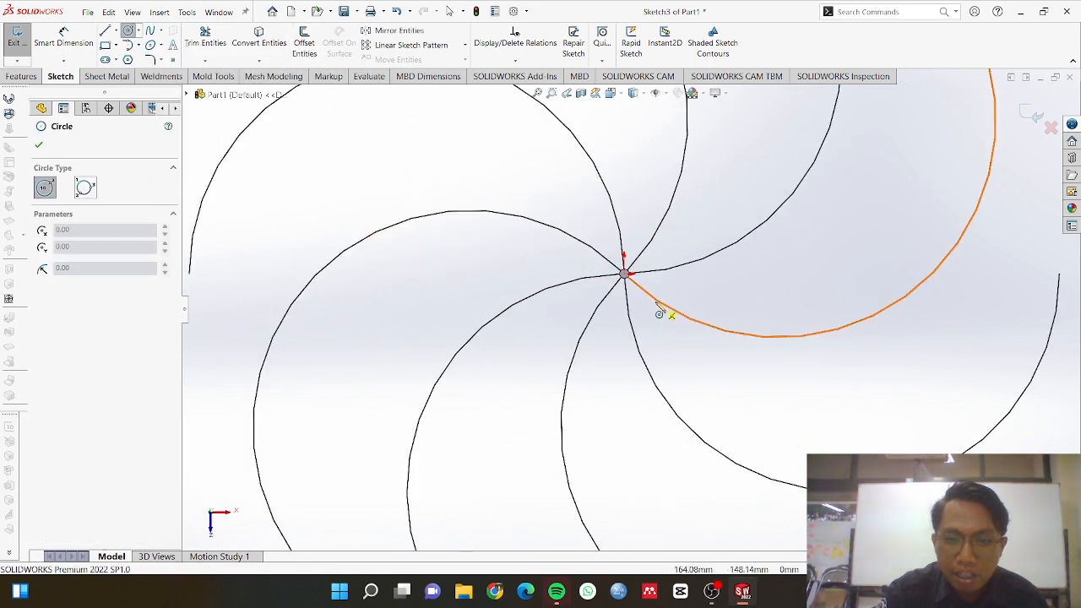
scroll(658, 309, "down", 2)
scroll(591, 254, "up", 1)
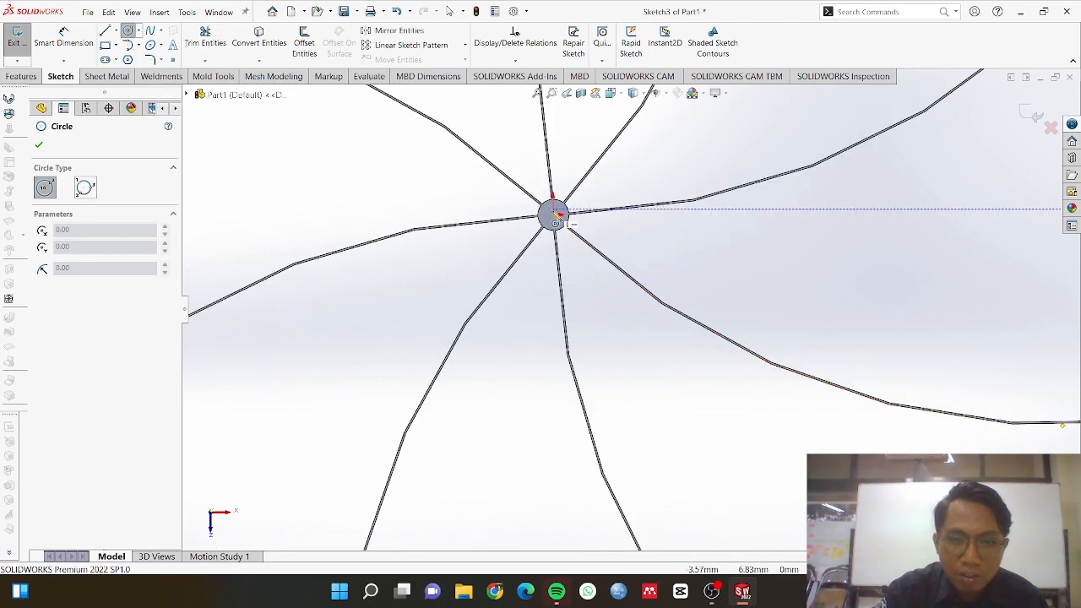
scroll(557, 218, "down", 3)
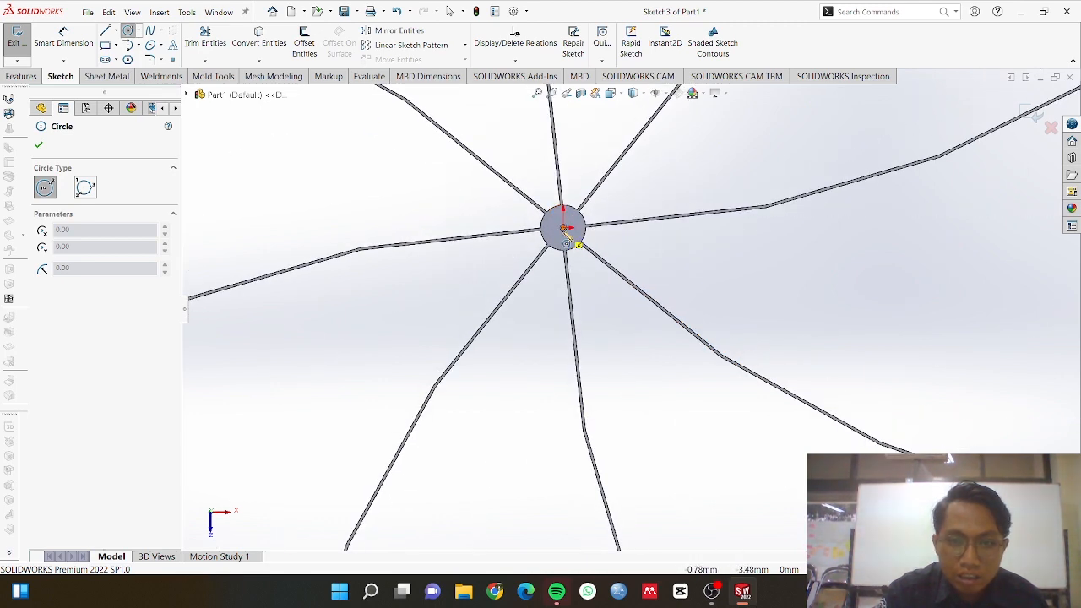
left_click(571, 238)
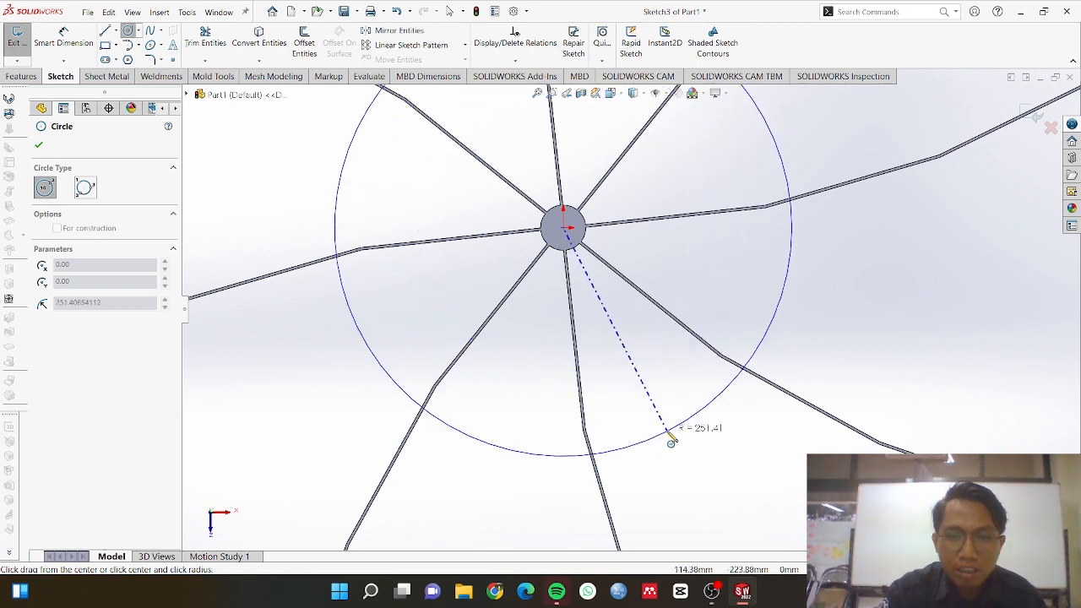
scroll(667, 426, "down", 2)
scroll(667, 423, "up", 5)
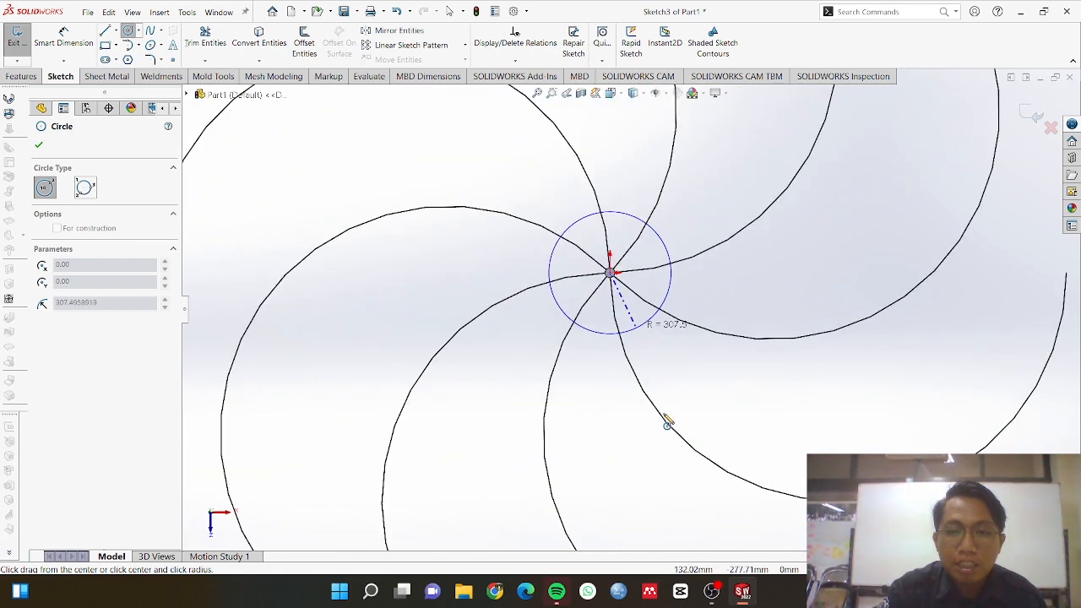
scroll(667, 424, "up", 5)
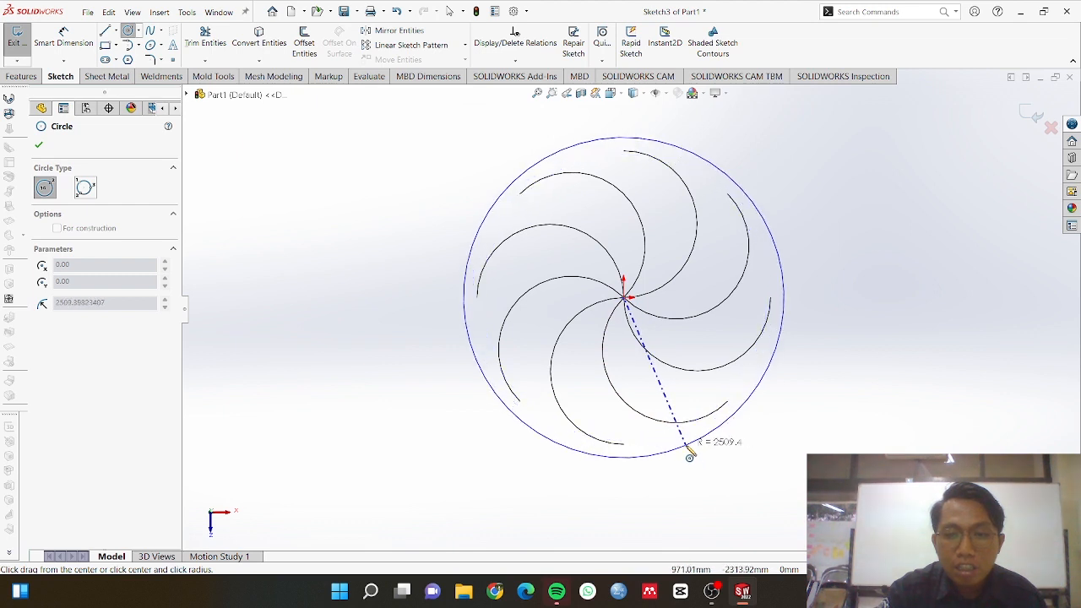
left_click(689, 455)
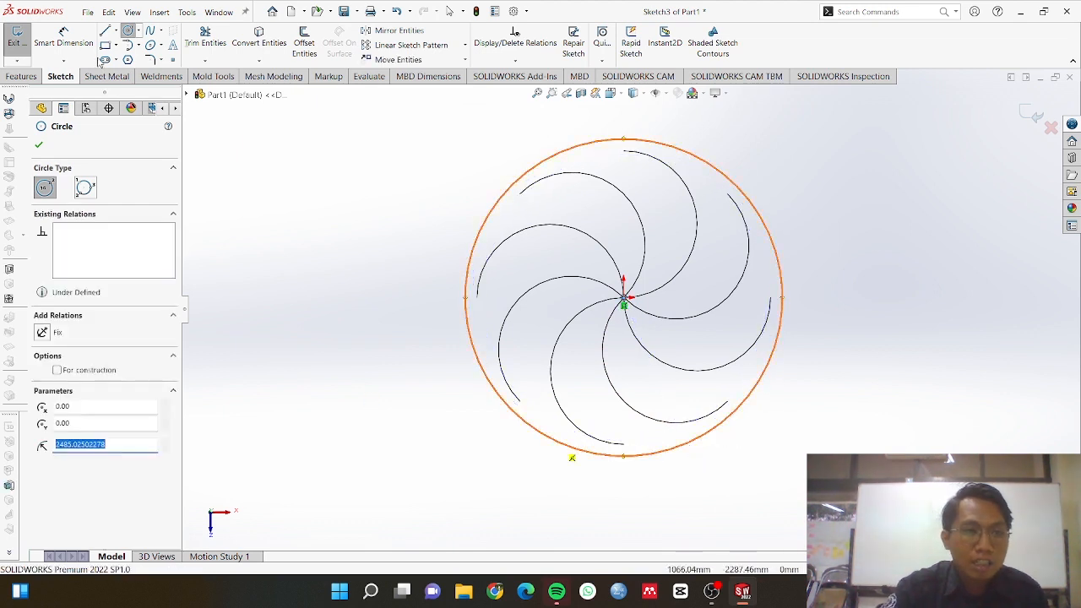
Dimension the enclosing circle's diameter and set it to 4700 mm.
left_click(86, 47)
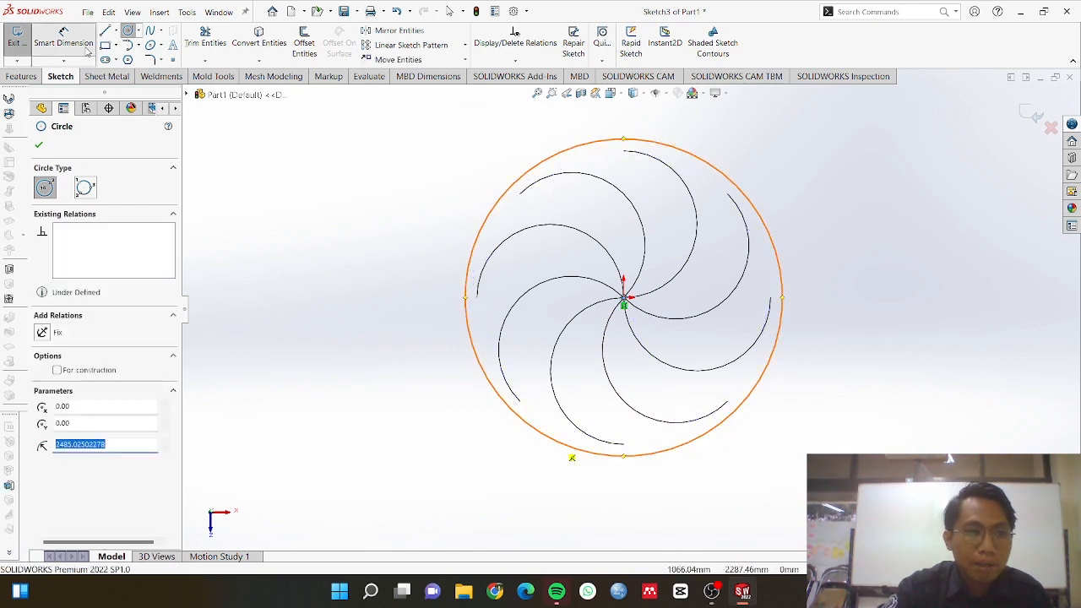
left_click(659, 144)
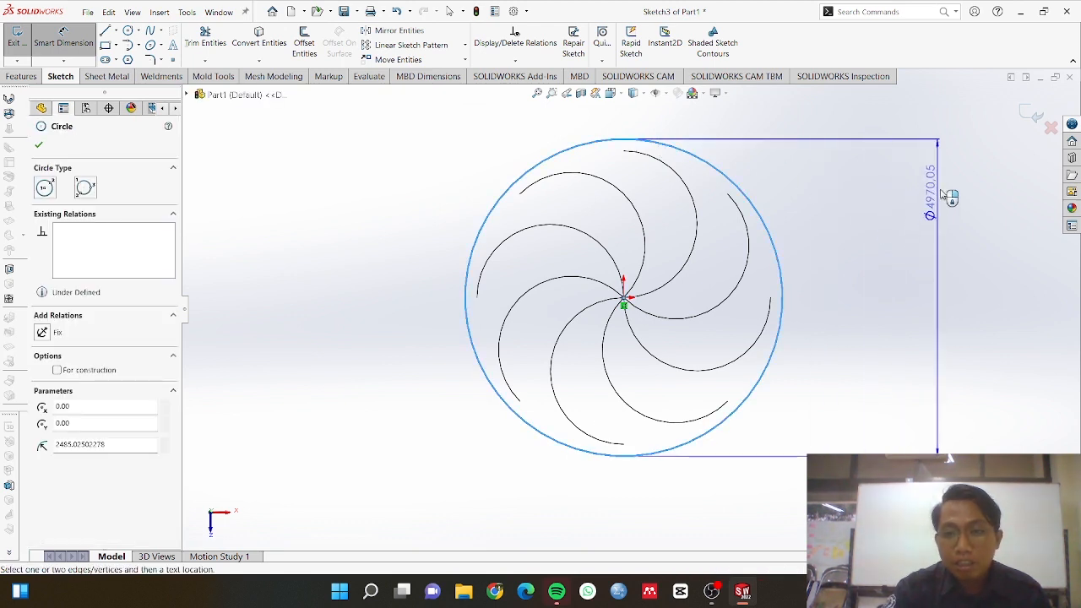
left_click(952, 200)
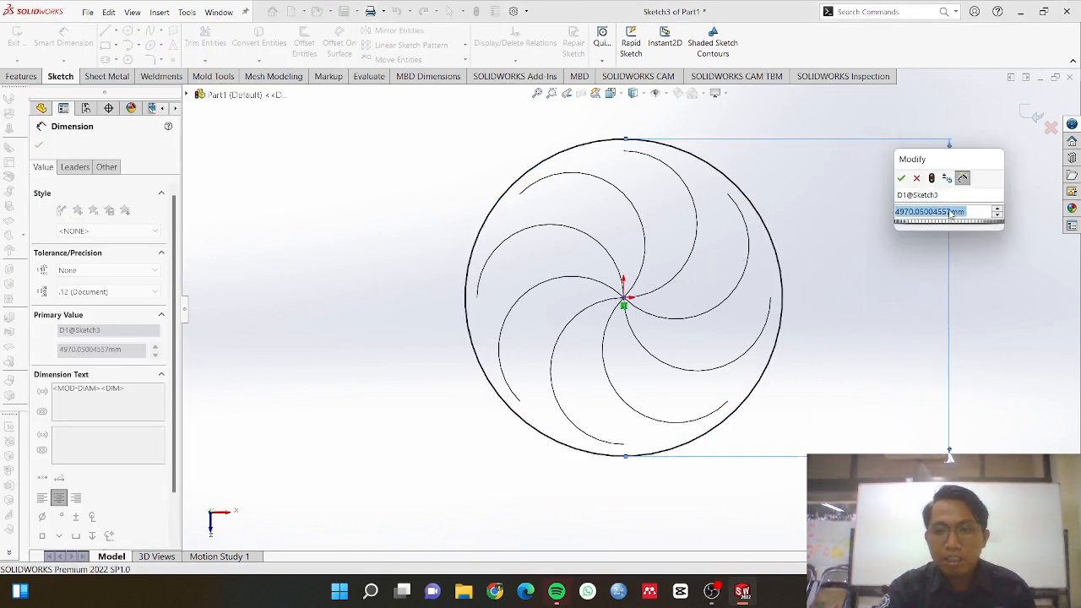
type("47")
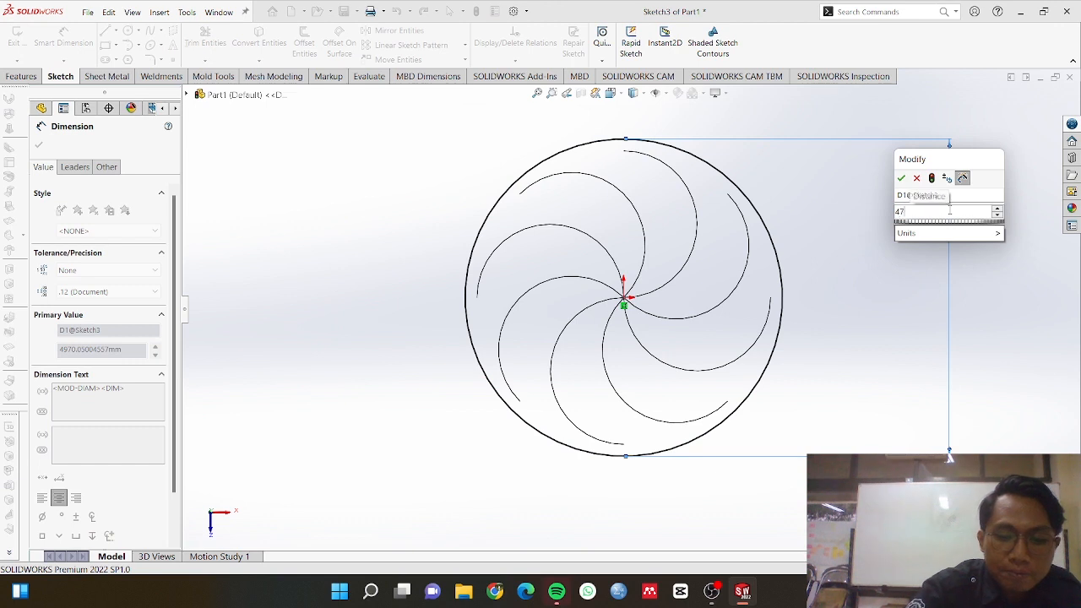
type("00")
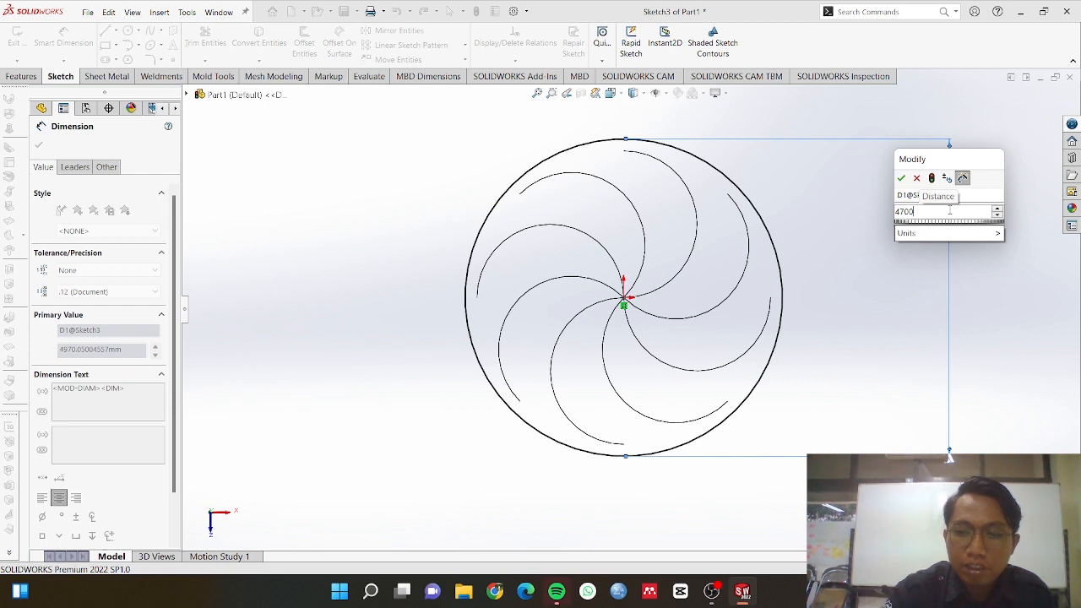
key("Return")
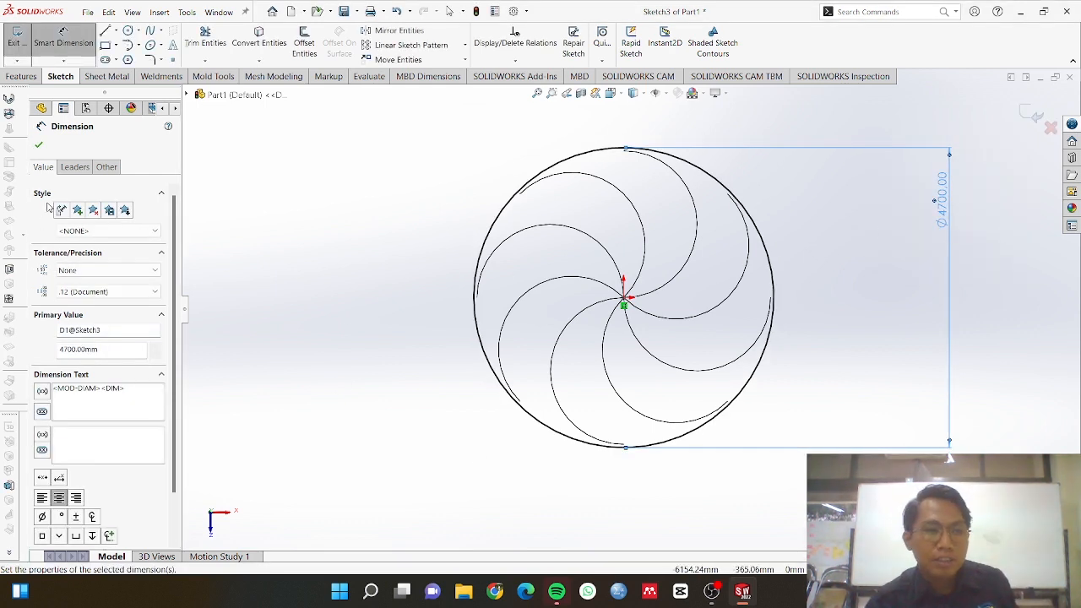
left_click(38, 146)
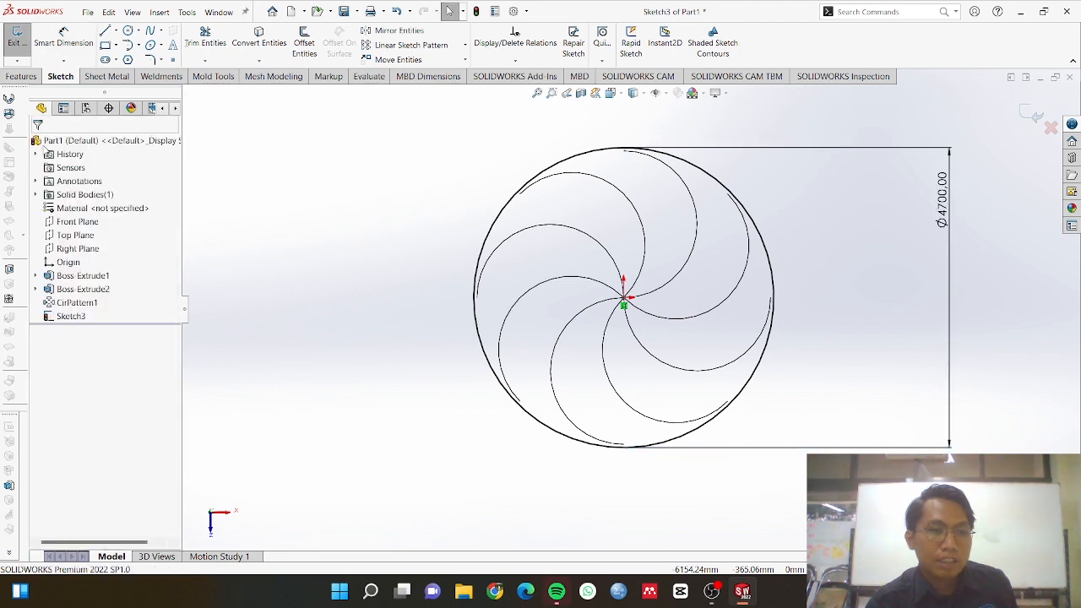
Extrude the 4700 mm circle 5 mm in the reversed direction, toward the blades, merged with the existing body.
left_click(23, 76)
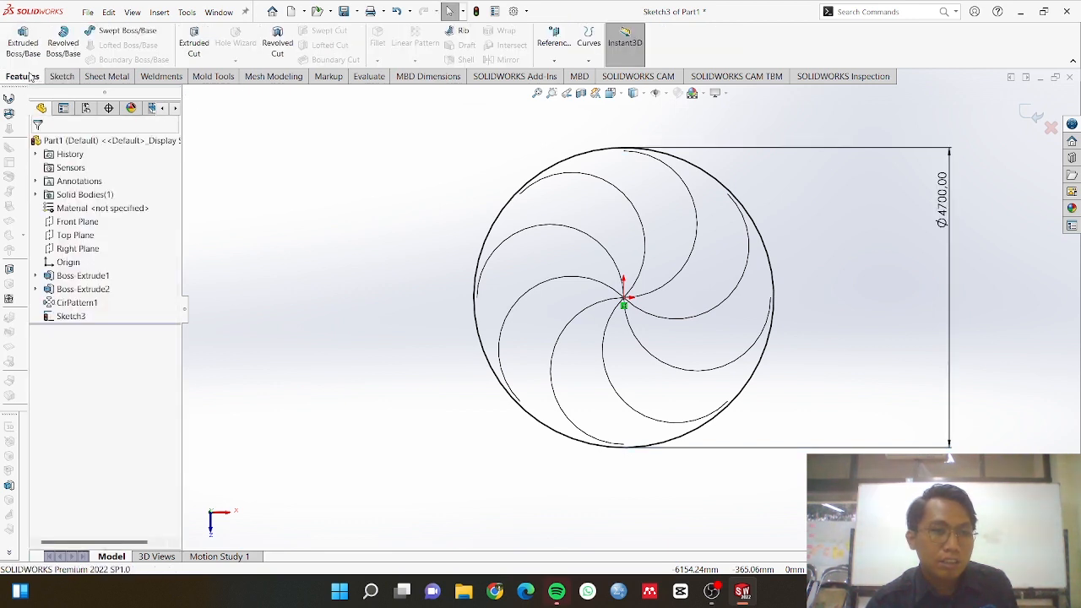
left_click(23, 48)
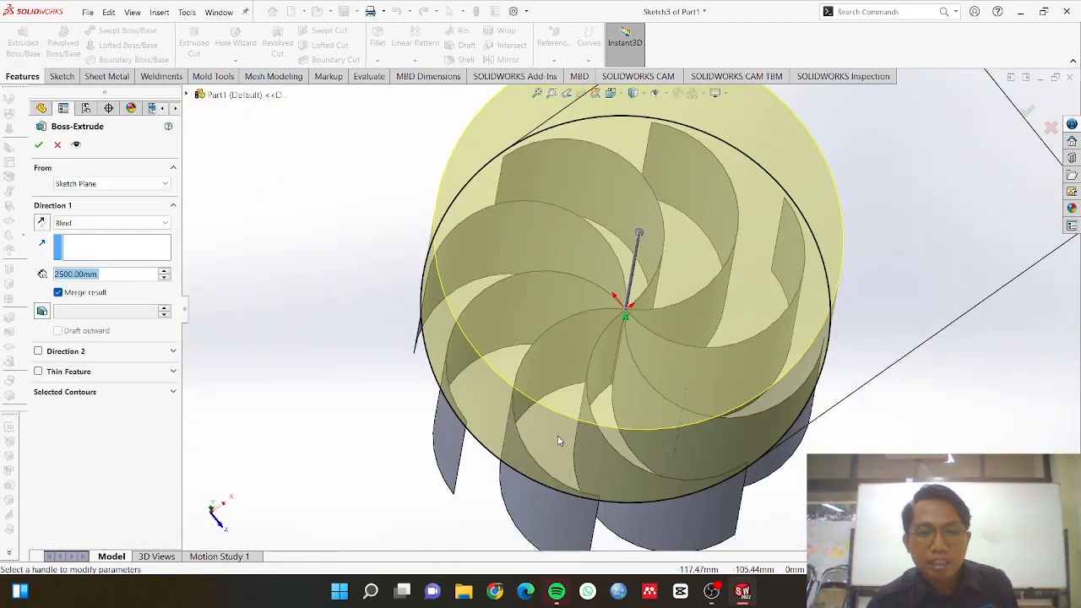
scroll(558, 439, "up", 1)
middle_click_drag(589, 408, 616, 361)
left_click(47, 221)
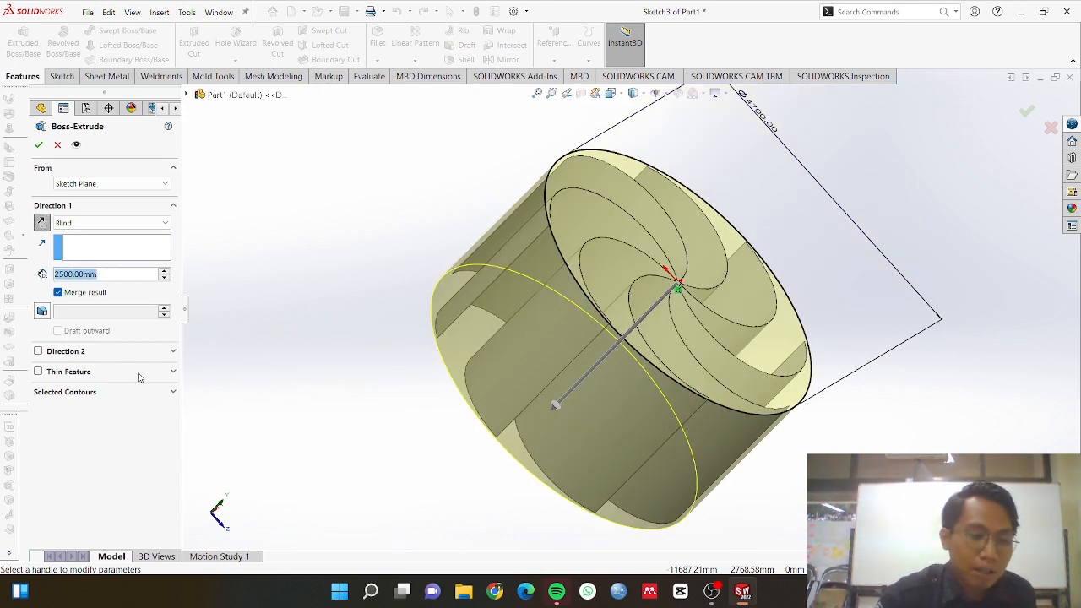
type("5")
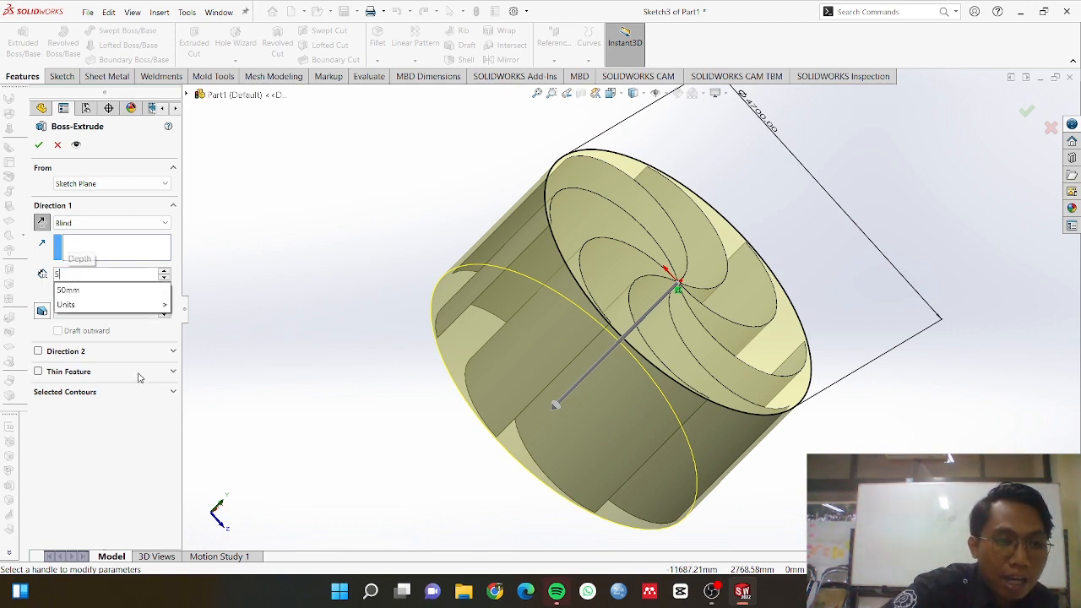
key("Return")
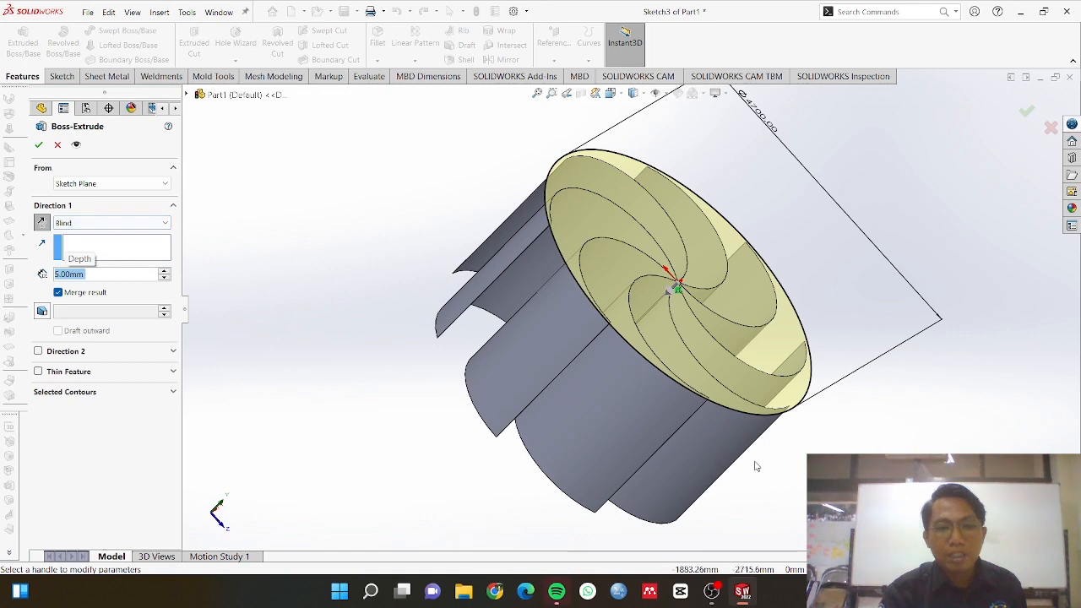
middle_click_drag(755, 465, 678, 385)
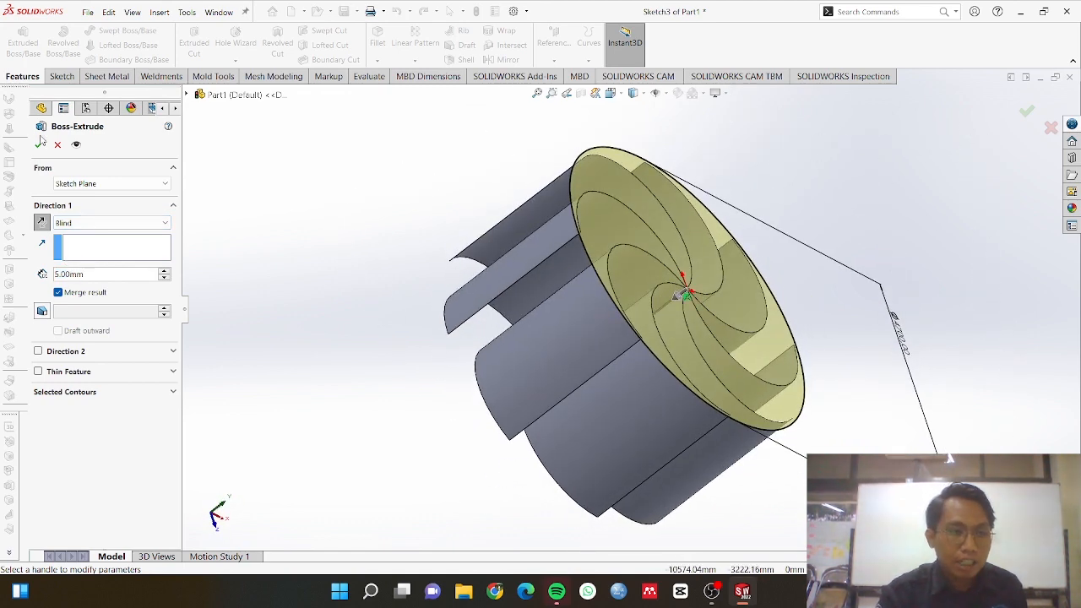
left_click(39, 145)
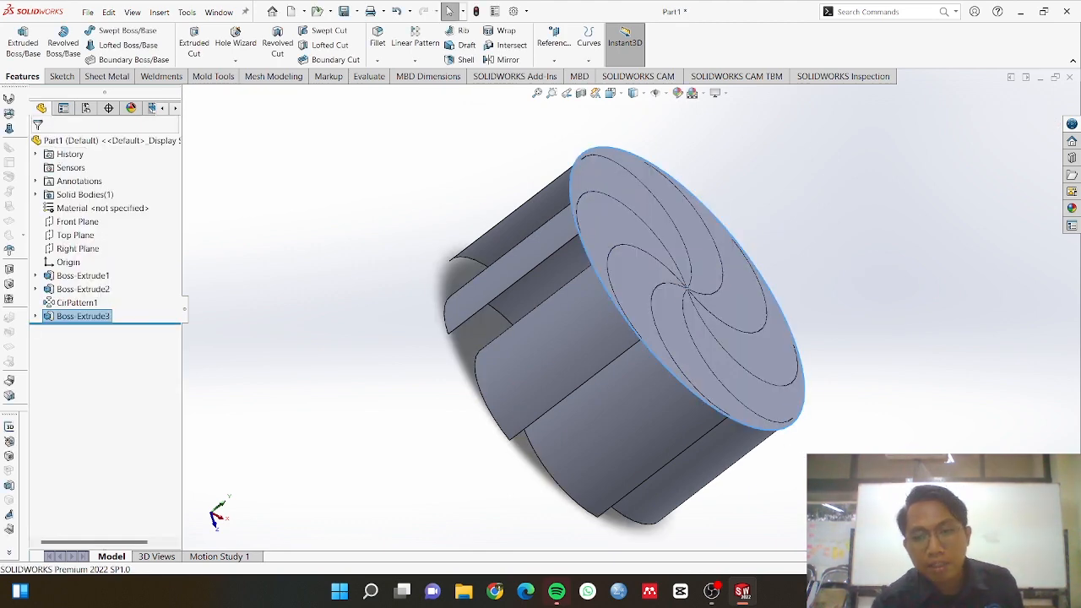
Open a new sketch on the shaft's end face at the open end of the rotor, opposite the disc.
middle_click_drag(549, 321, 686, 249)
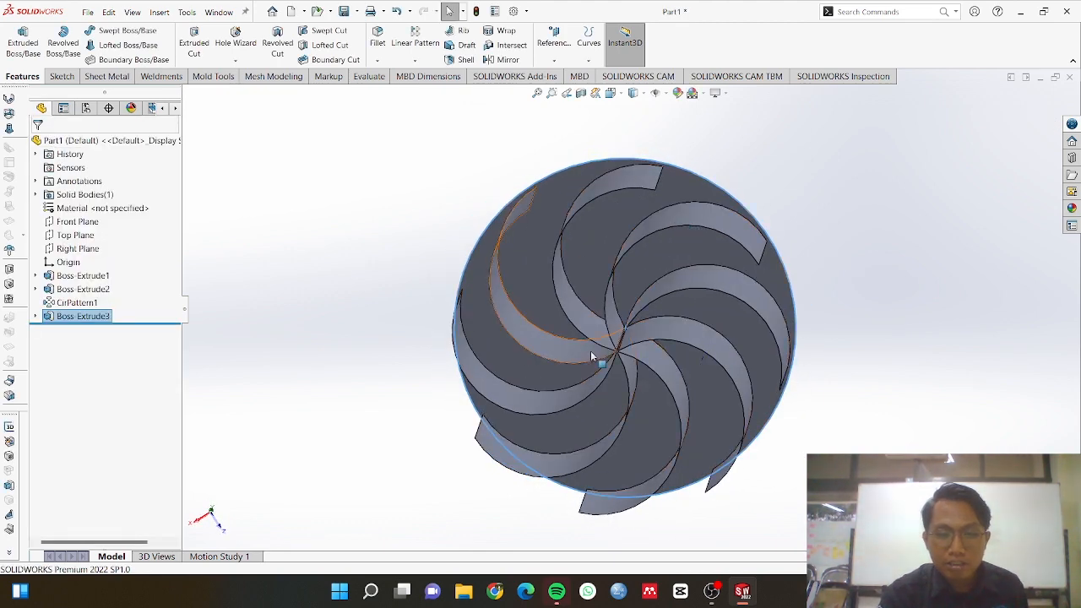
scroll(608, 367, "down", 6)
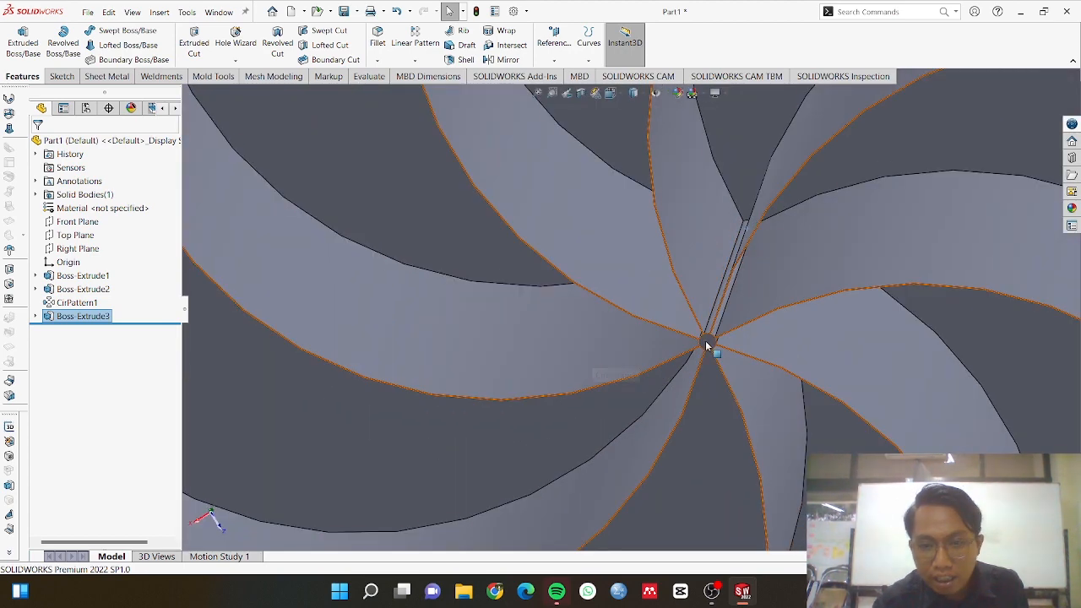
left_click(707, 345)
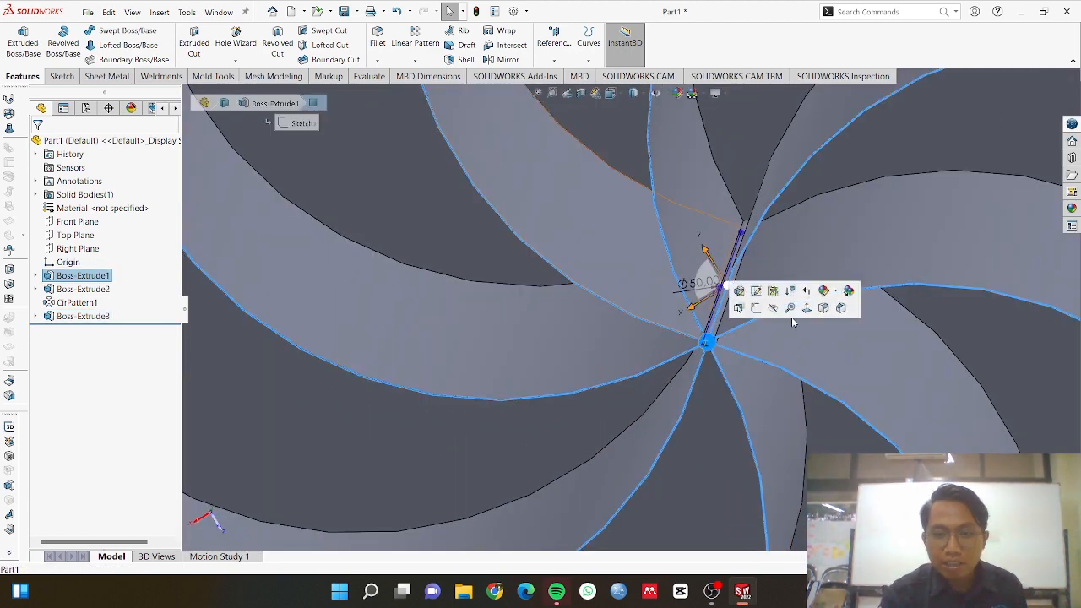
left_click(755, 308)
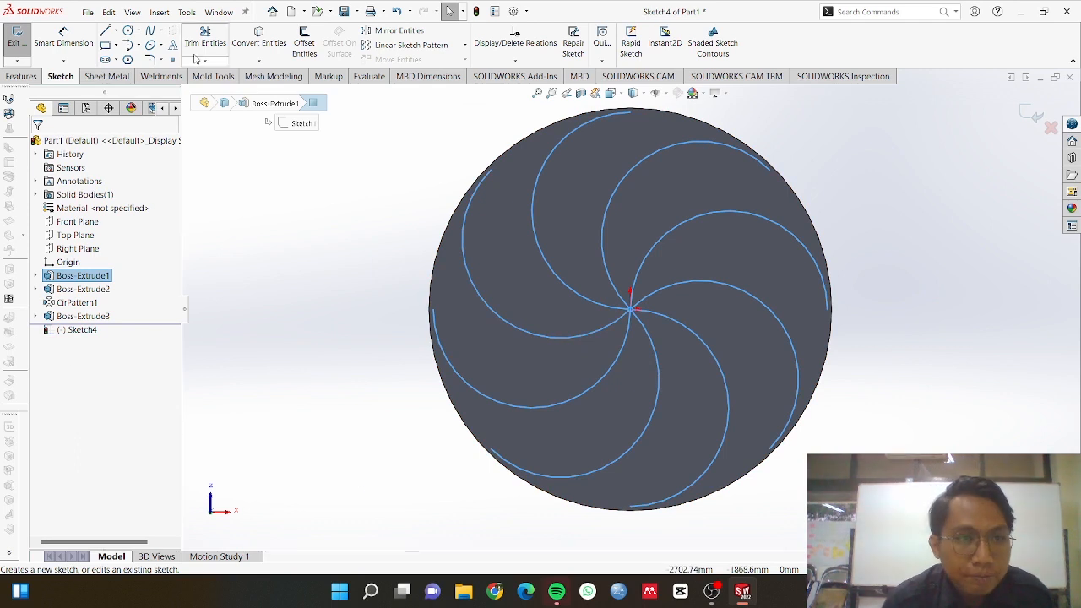
Sketch a circle centred on the origin with a radius of about 3636 mm, enclosing the whole rotor.
left_click(129, 31)
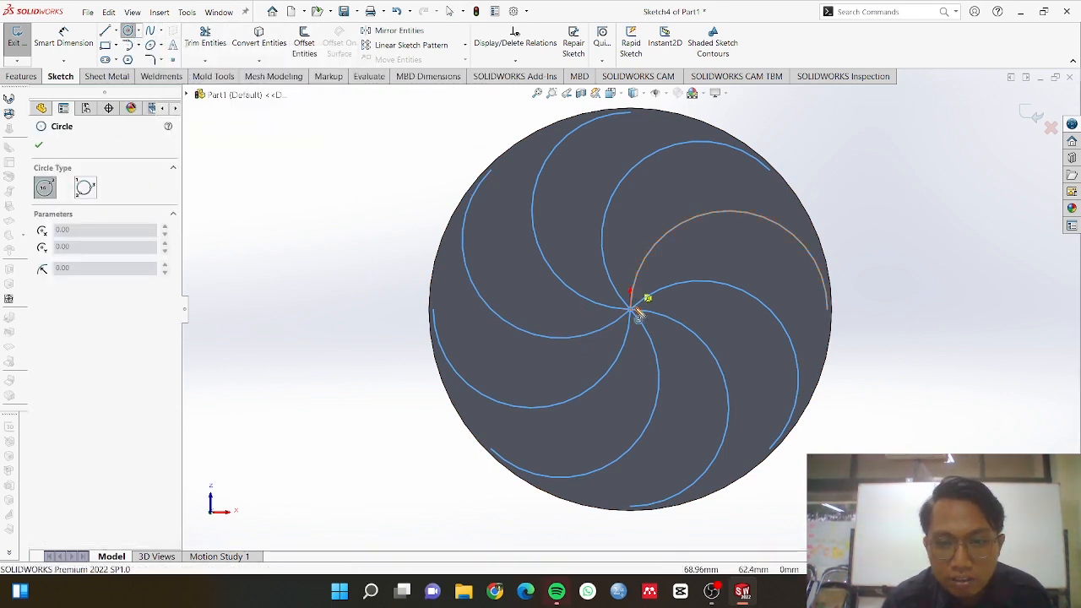
scroll(633, 319, "down", 5)
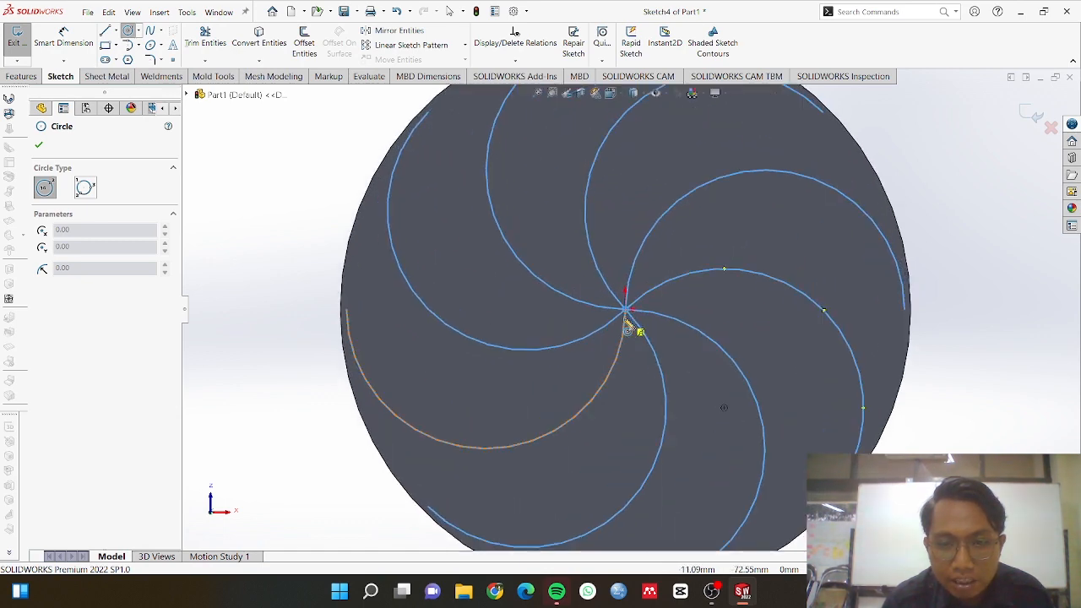
scroll(626, 323, "down", 5)
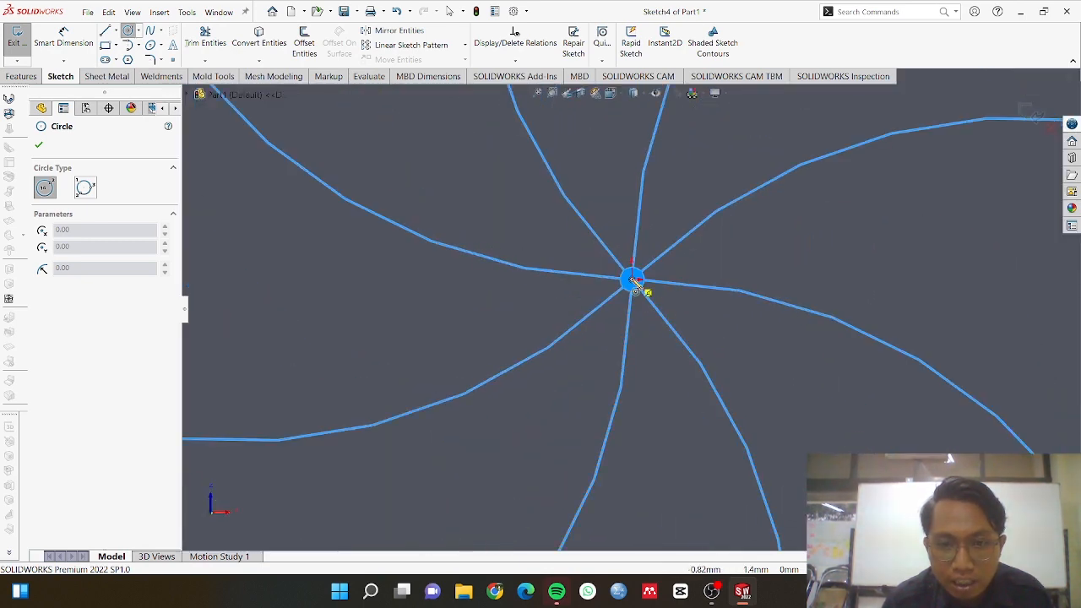
left_click(632, 280)
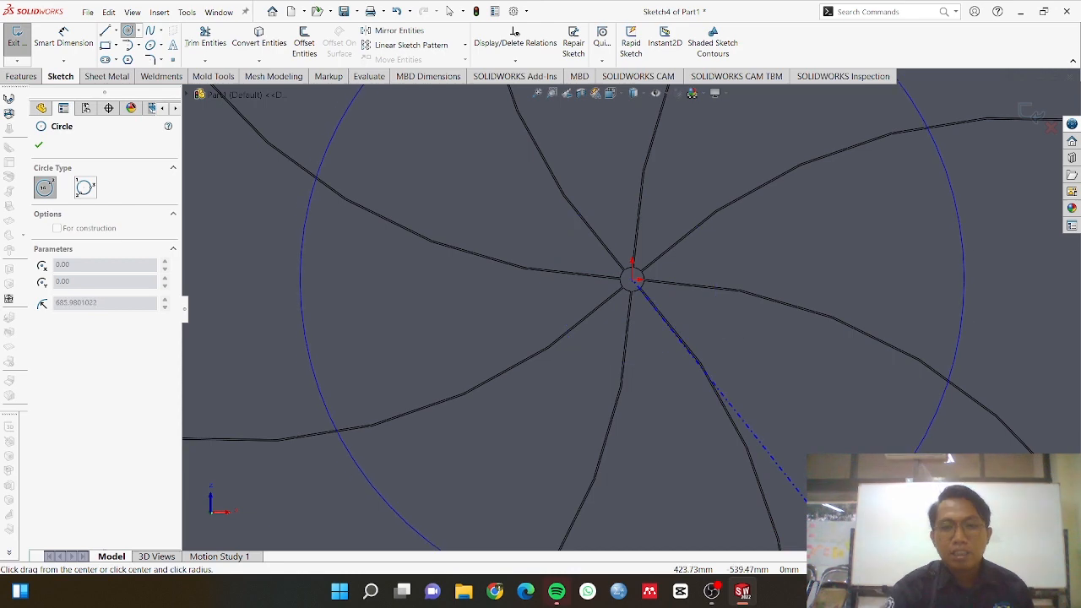
scroll(635, 314, "up", 10)
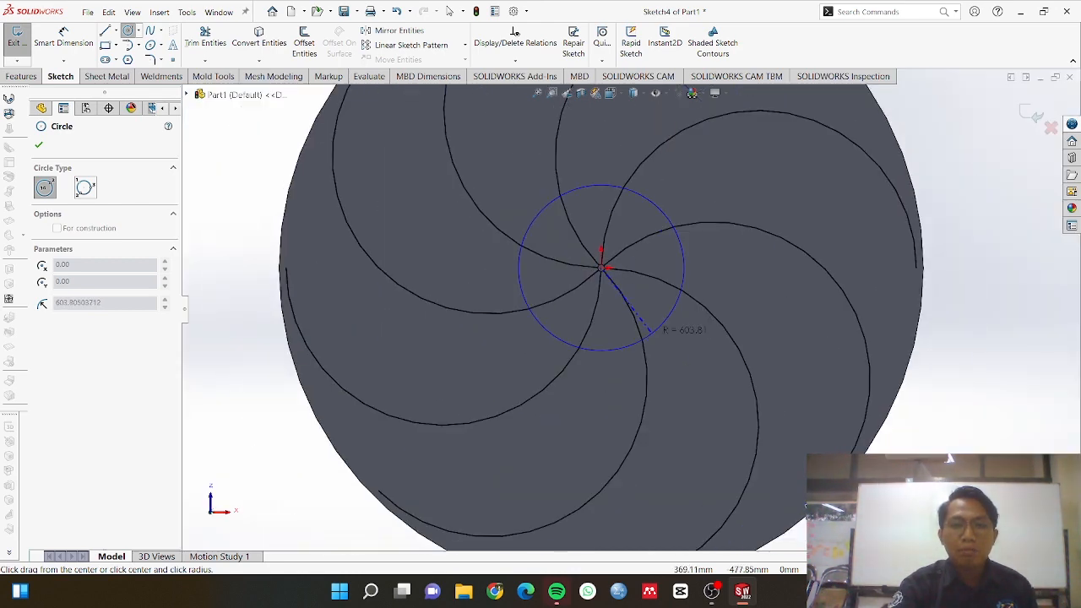
scroll(634, 314, "up", 2)
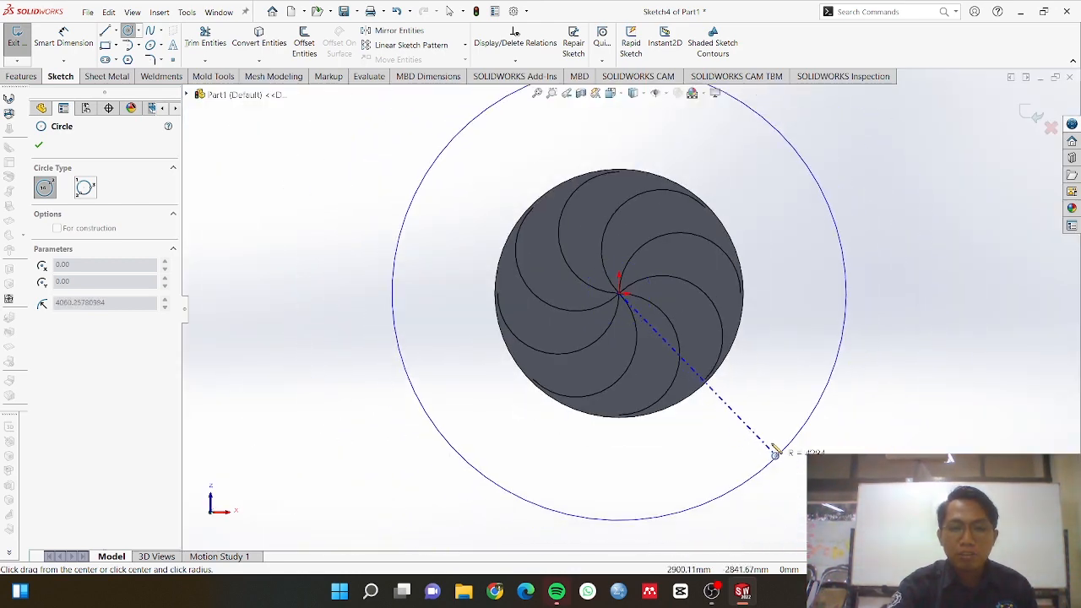
left_click(766, 430)
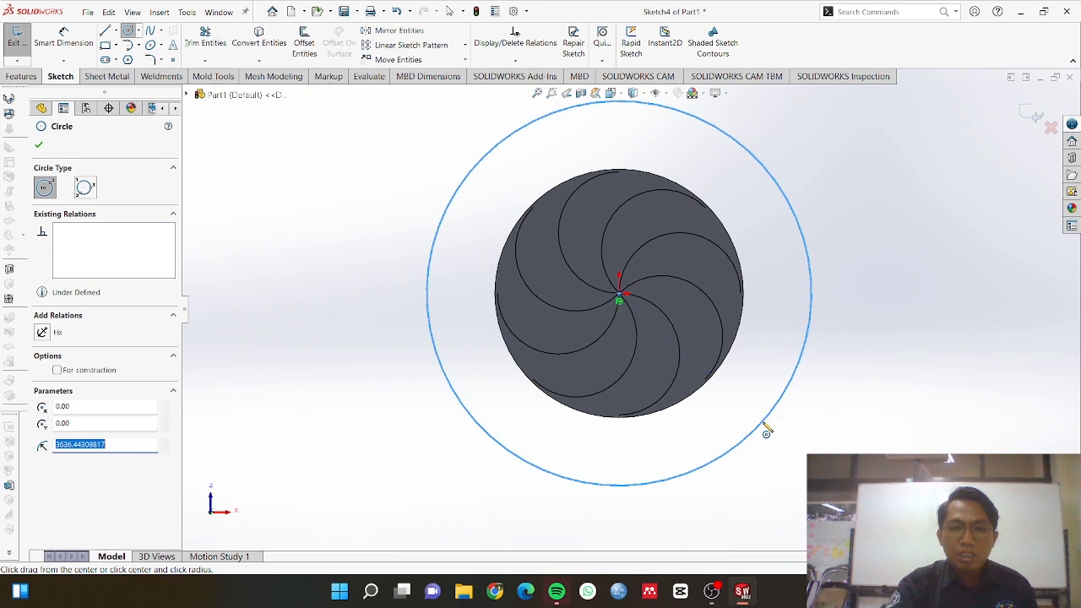
Dimension the new circle's diameter and set it to 4700 mm.
left_click(67, 46)
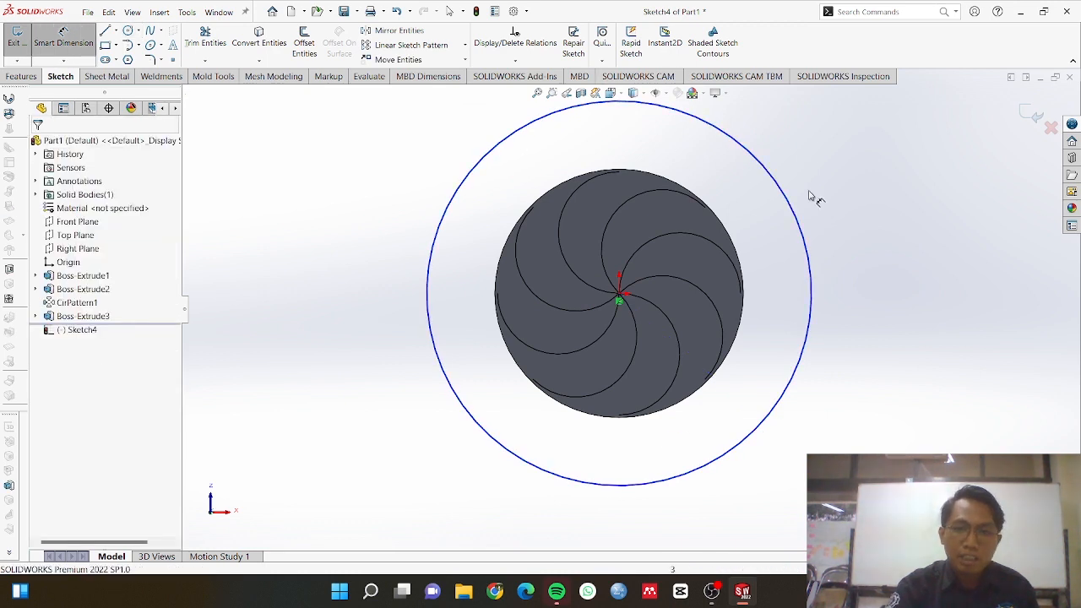
left_click(762, 163)
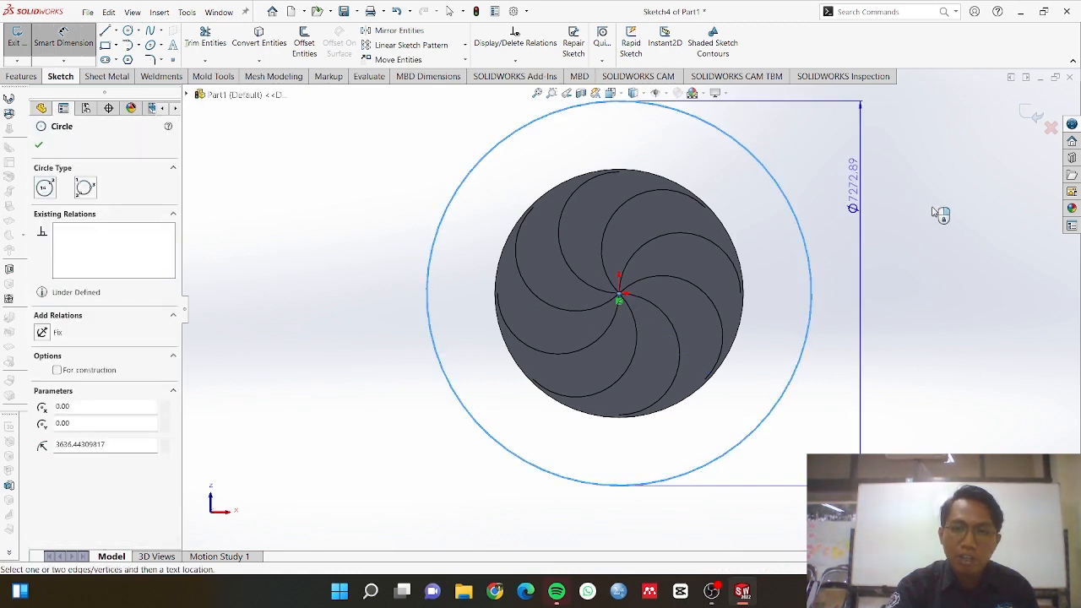
left_click(905, 338)
type("4")
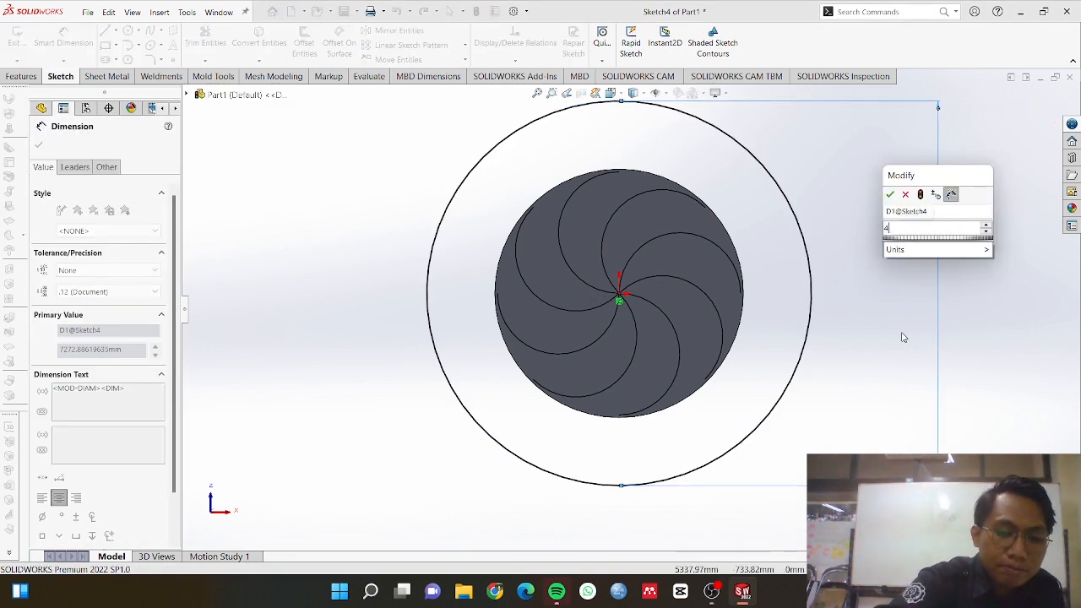
type("700")
key("Return")
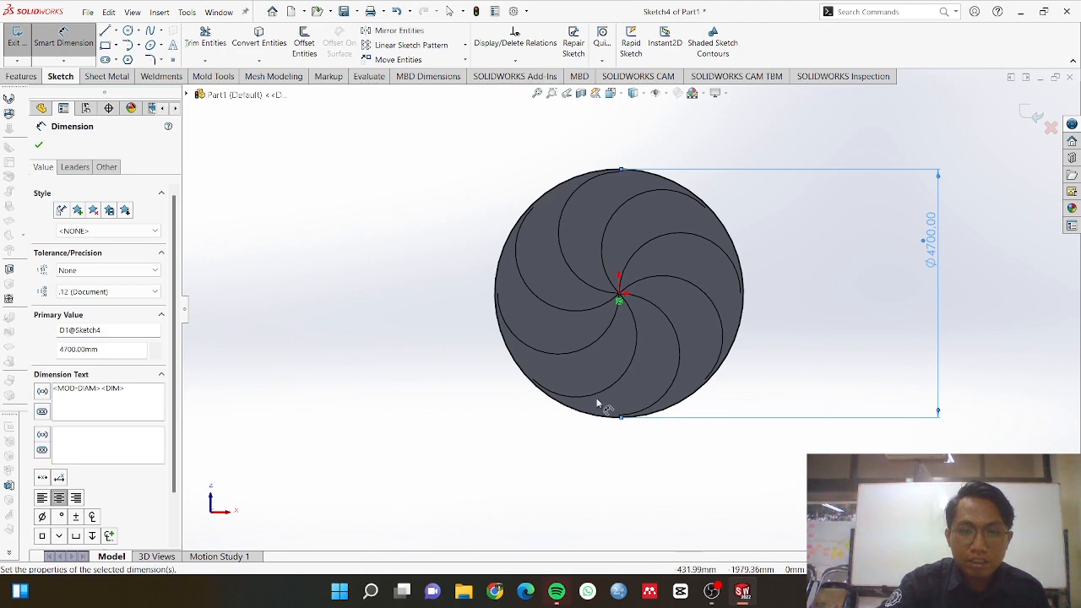
Extrude the second 4700 mm circle 5 mm in the reversed direction, merged with the body, as the opposite end disc.
left_click(23, 76)
left_click(23, 42)
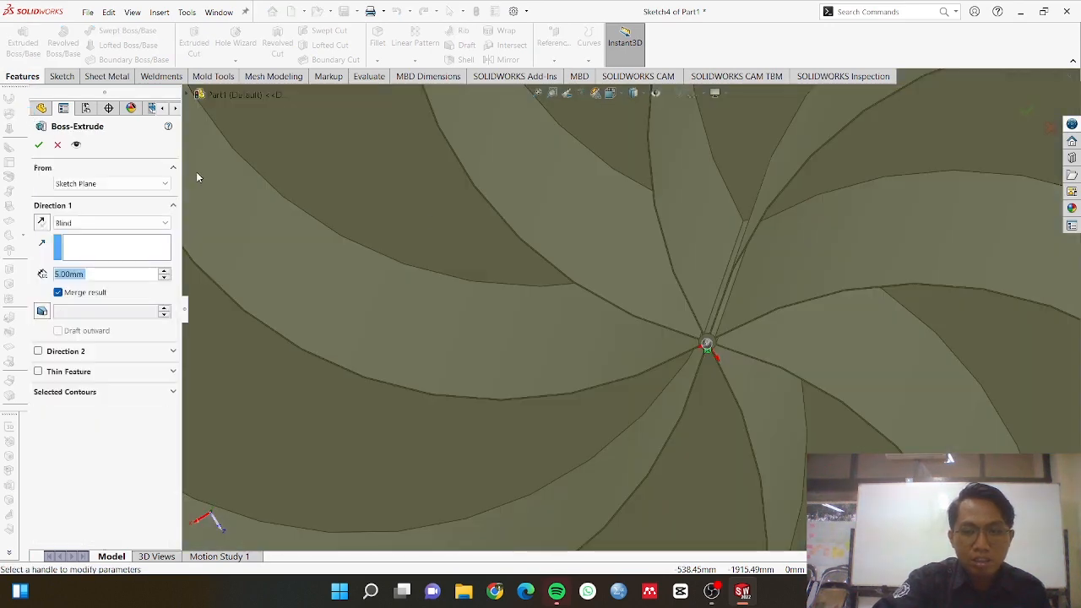
scroll(679, 320, "down", 5)
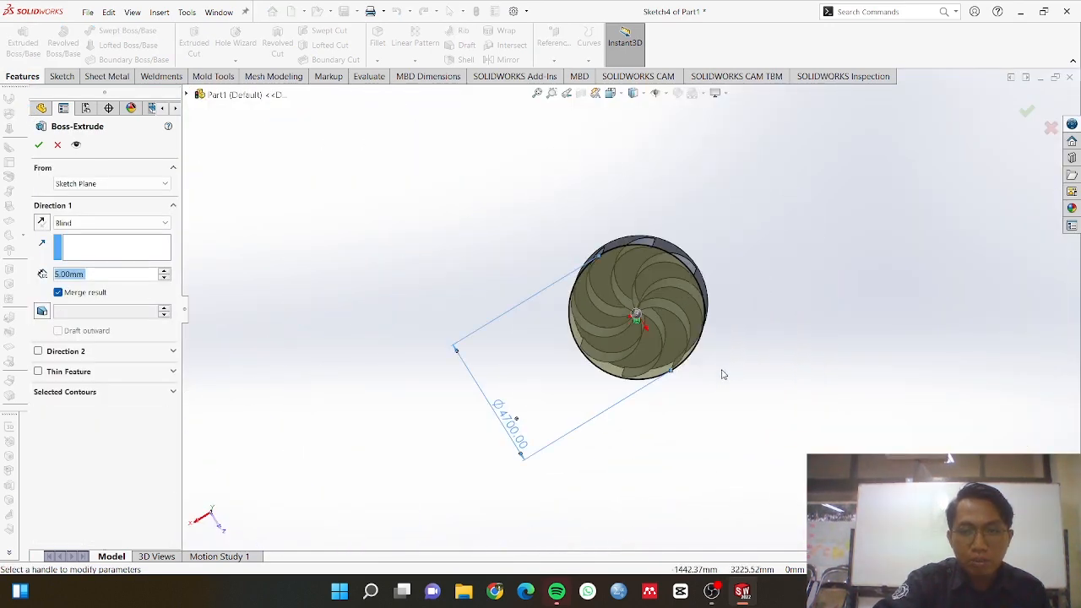
middle_click_drag(721, 372, 695, 166)
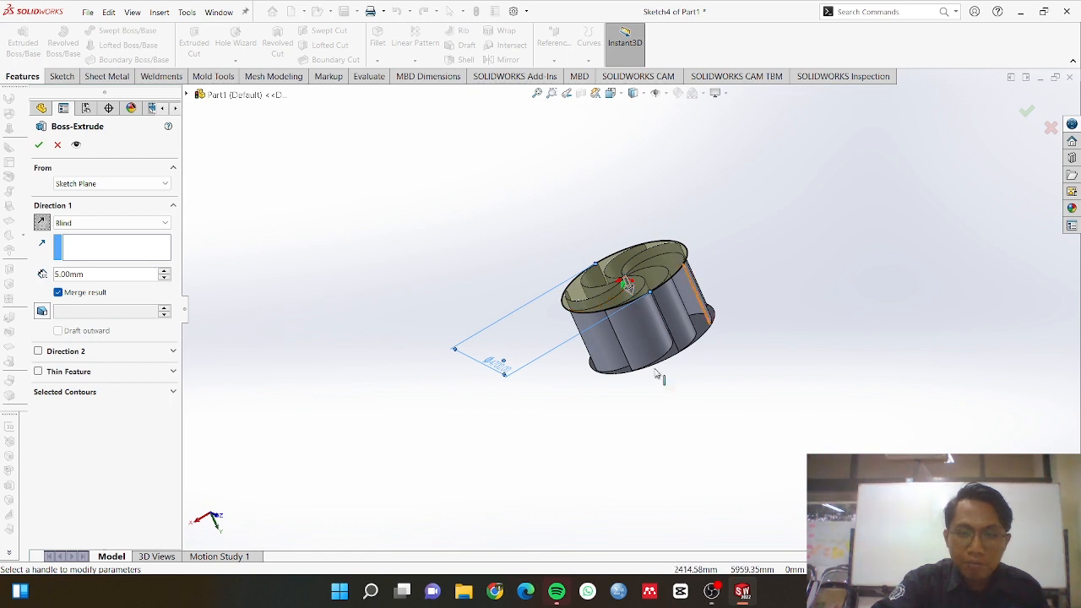
left_click(39, 146)
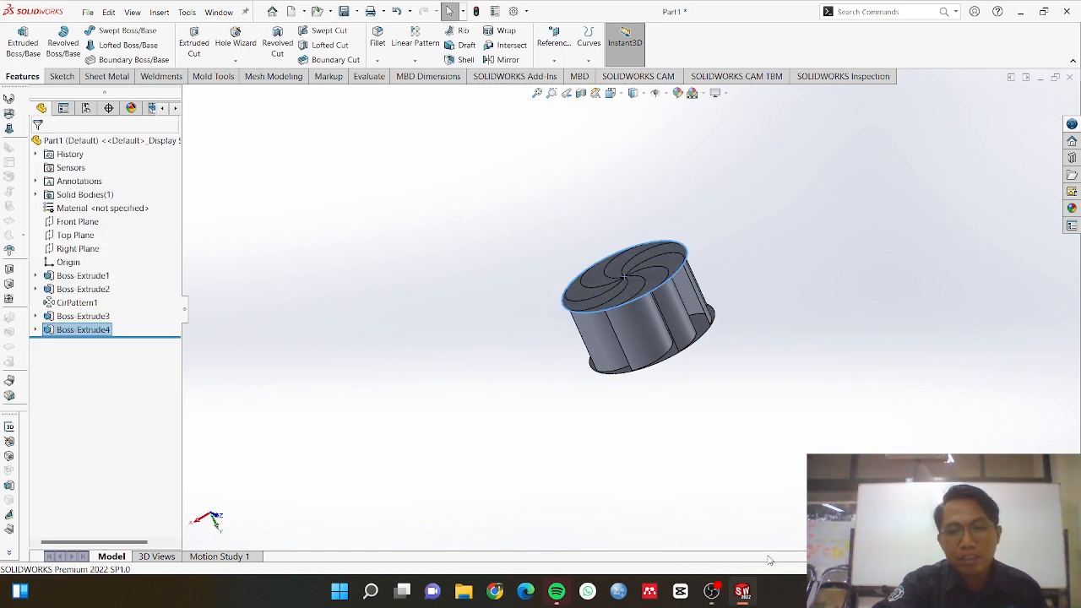
Open a new sketch on the outer face of the first end disc.
middle_click_drag(757, 431, 702, 489)
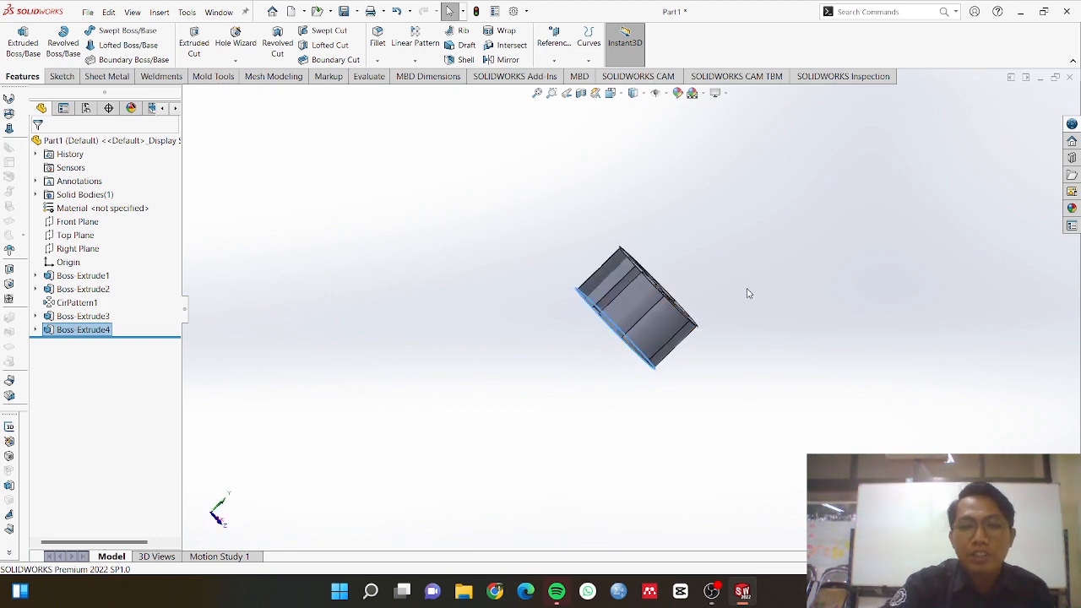
scroll(745, 287, "down", 2)
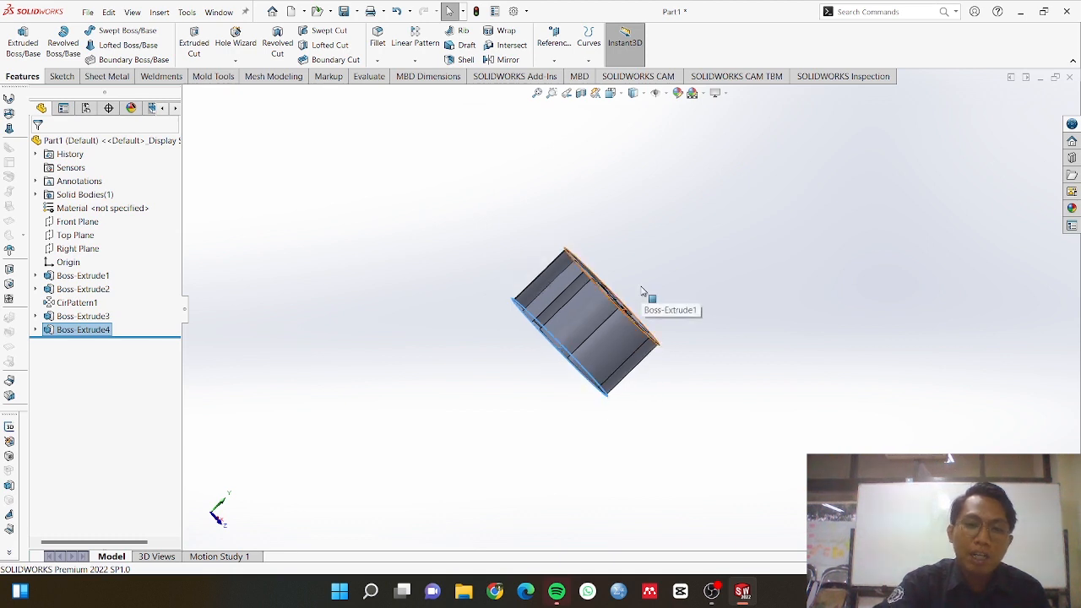
middle_click_drag(647, 297, 561, 397)
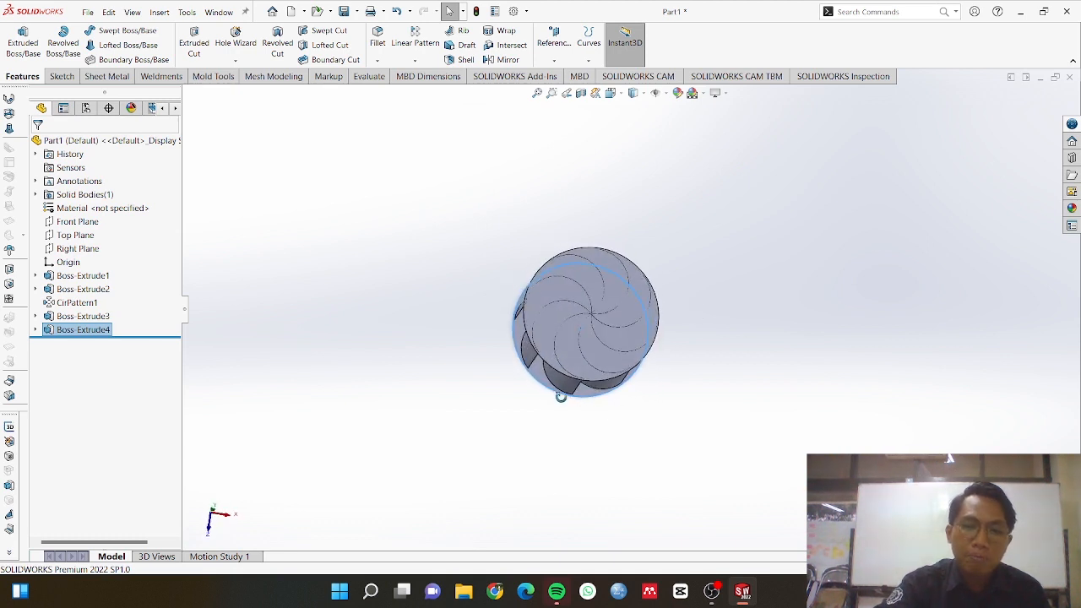
scroll(596, 317, "up", 3)
scroll(622, 306, "down", 8)
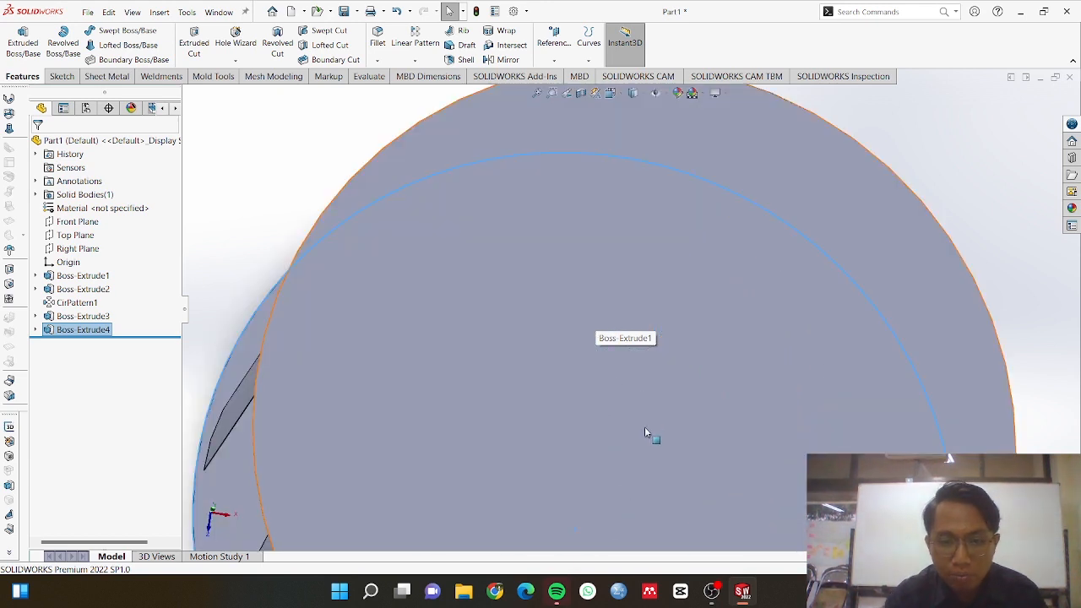
scroll(644, 426, "up", 2)
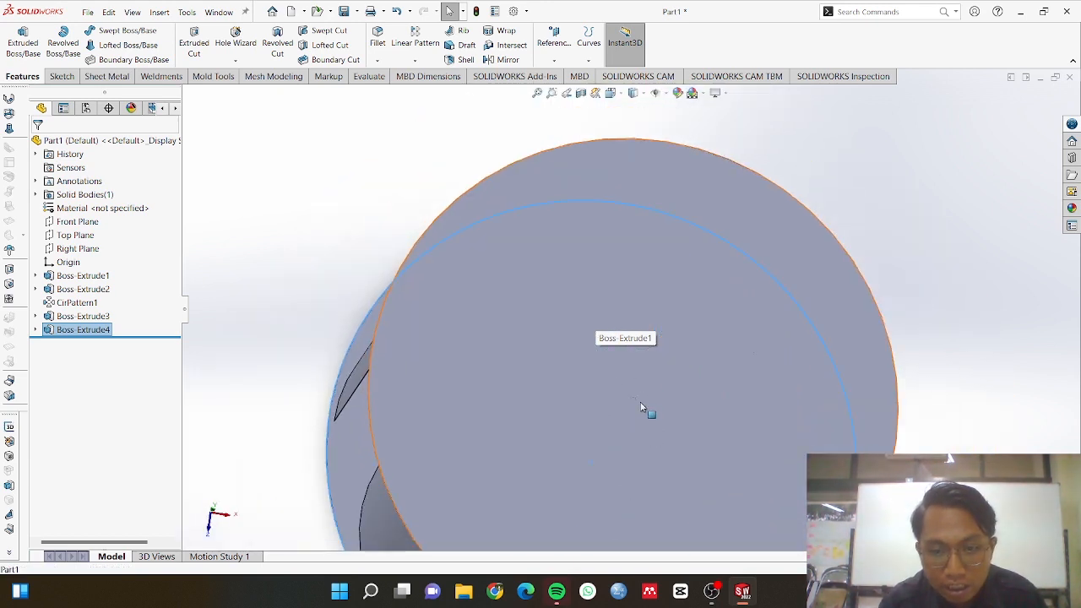
left_click(645, 408)
left_click(692, 369)
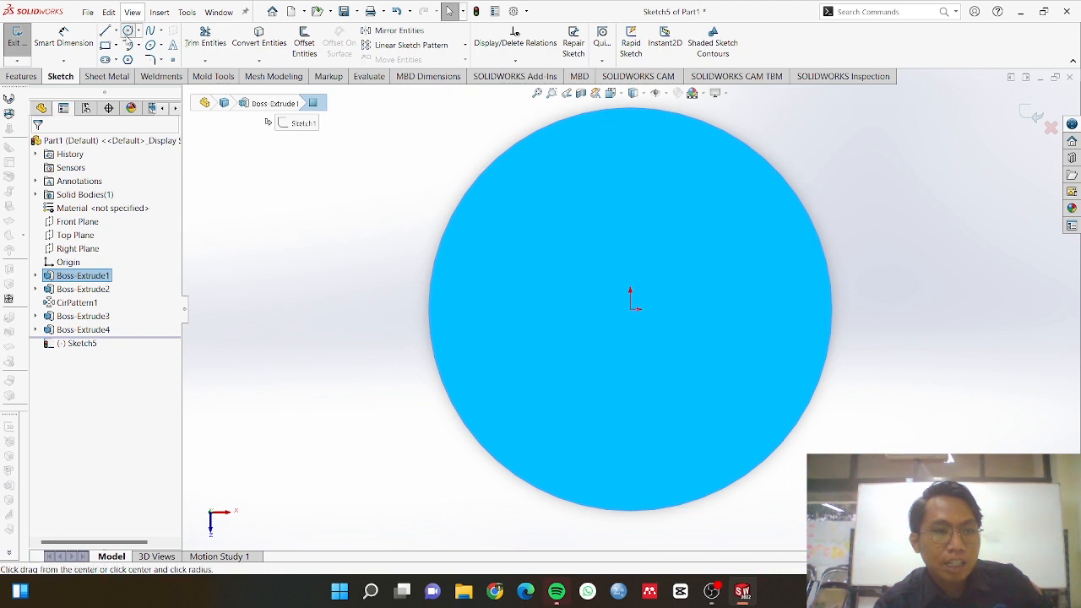
Sketch a small circle centred on the origin of the disc face with a radius of about 112 mm.
left_click(128, 31)
left_click(631, 309)
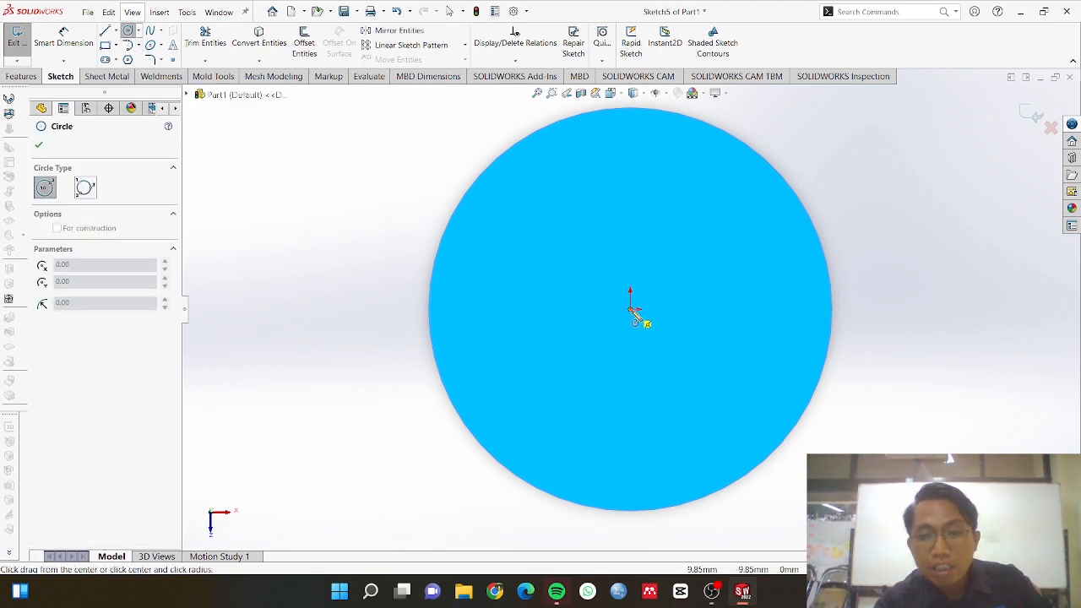
left_click(640, 322)
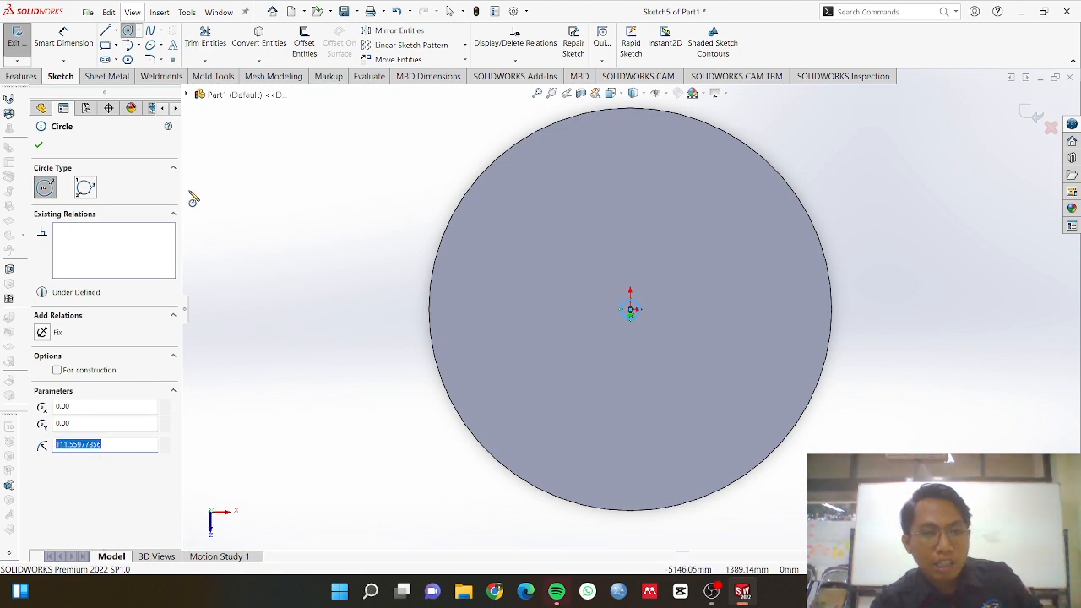
left_click(39, 146)
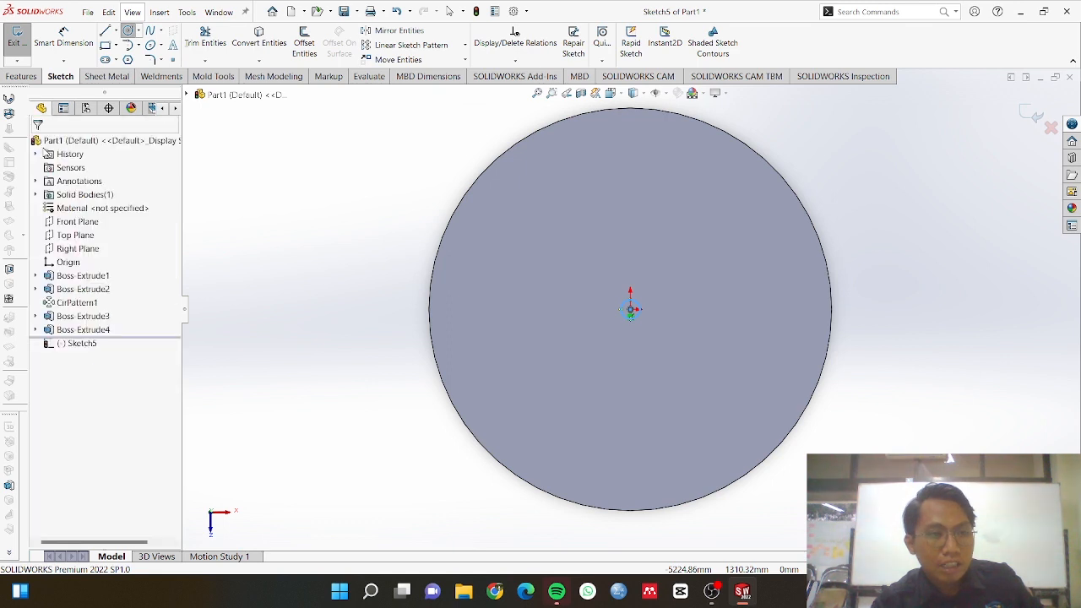
Dimension the small circle at the disc's centre and set its diameter to 38 mm.
left_click(63, 38)
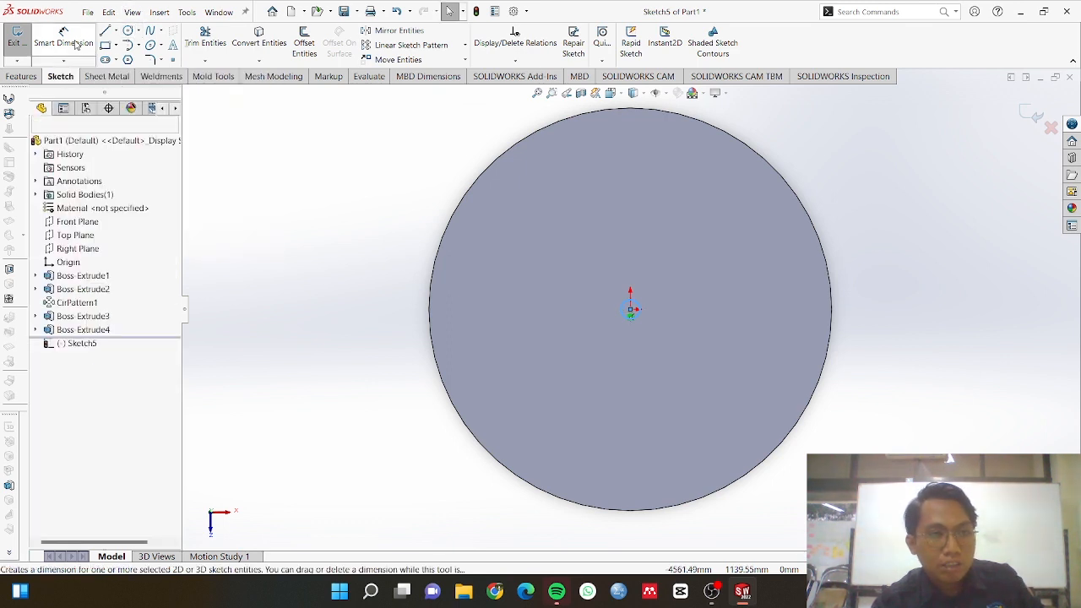
left_click(635, 308)
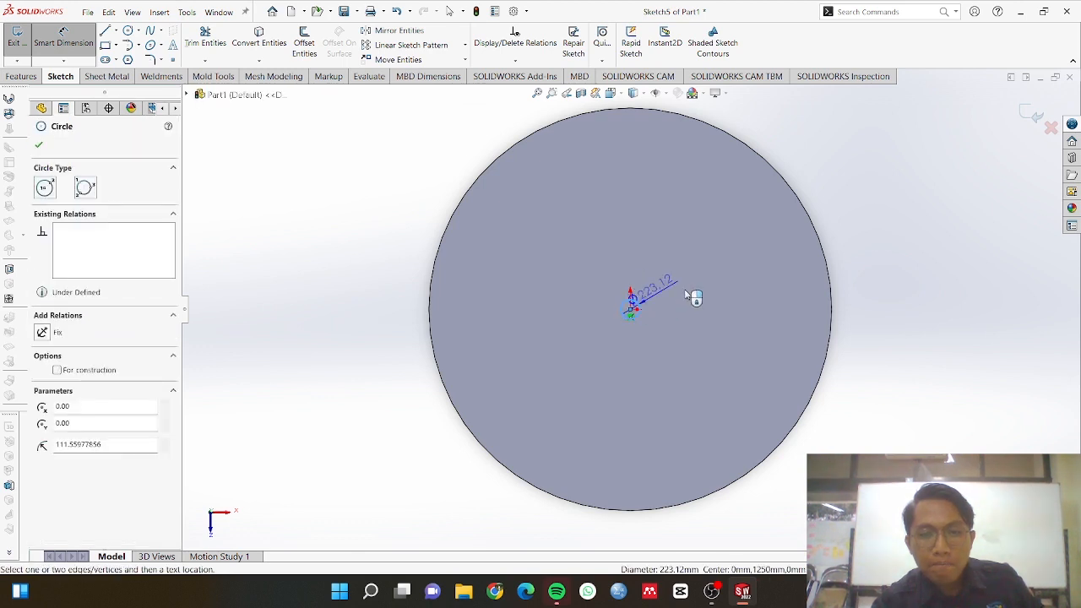
left_click(728, 277)
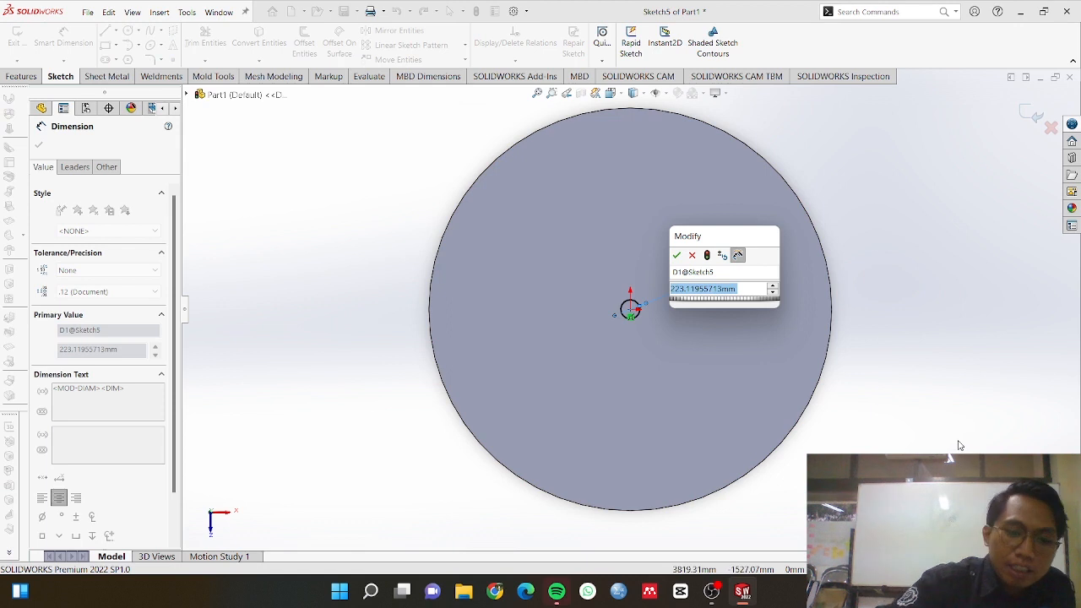
type("38")
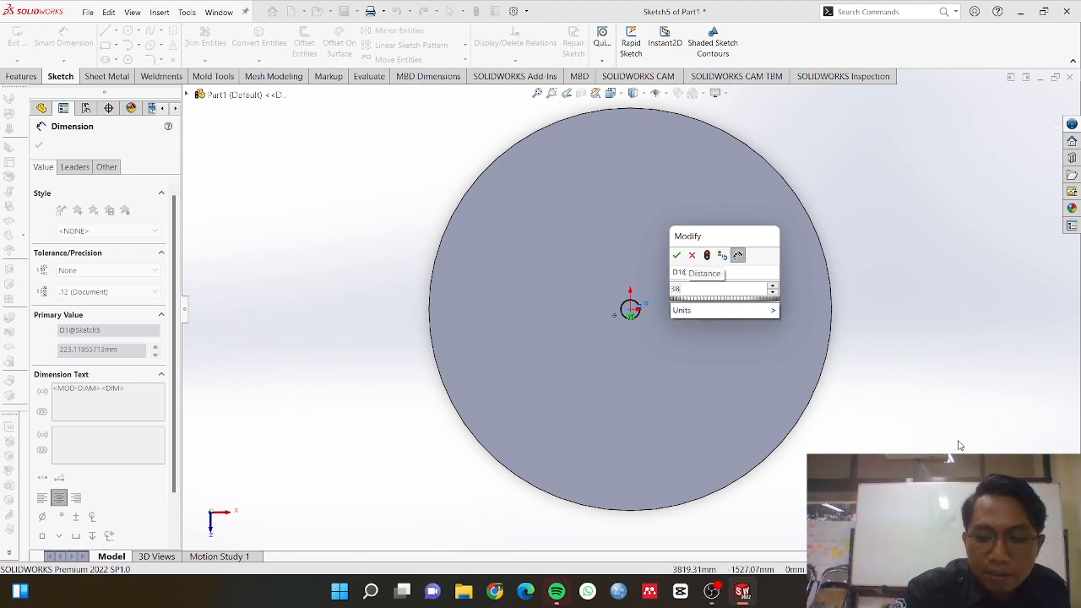
key("Return")
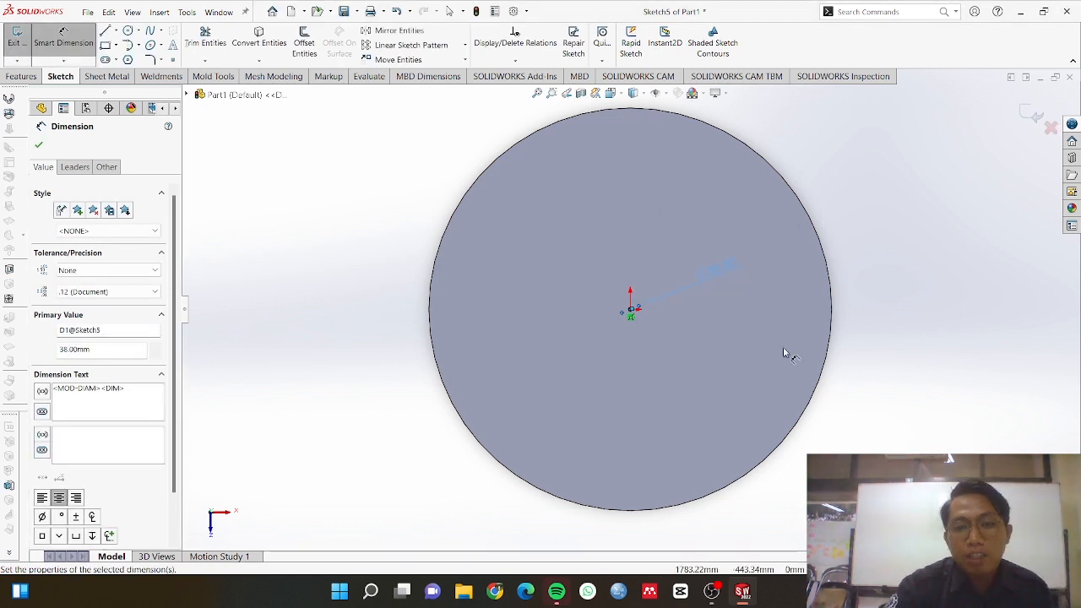
scroll(646, 332, "down", 3)
scroll(647, 330, "up", 3)
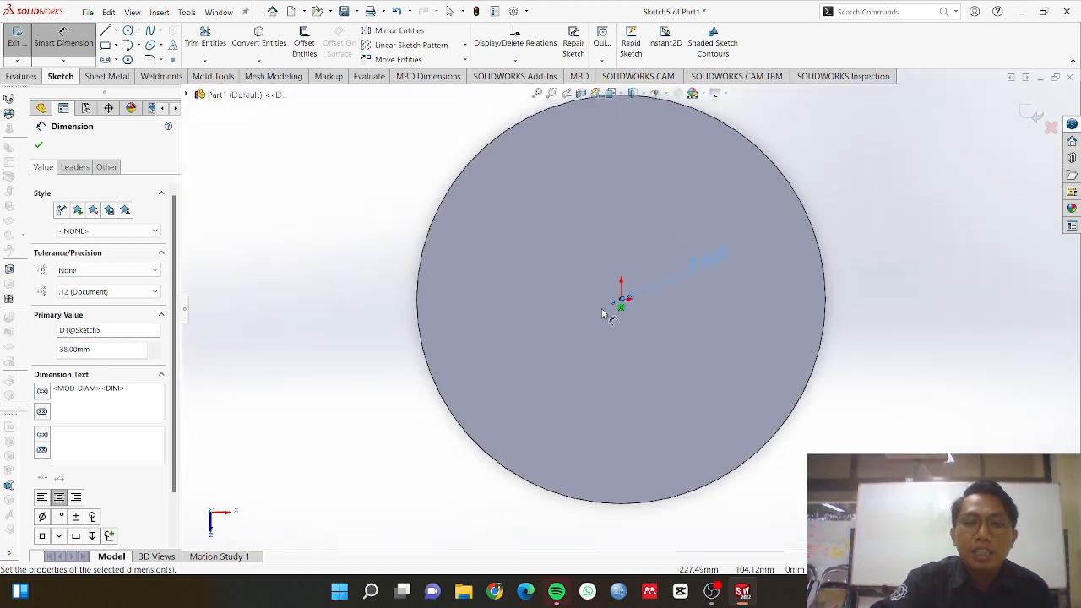
scroll(630, 293, "down", 3)
scroll(629, 293, "down", 2)
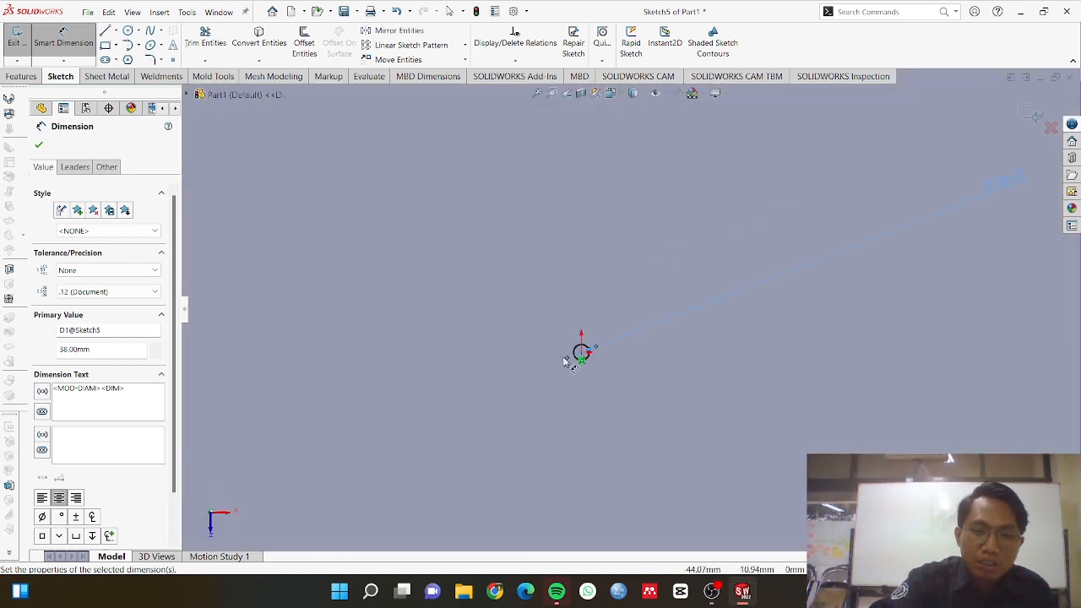
scroll(569, 360, "down", 2)
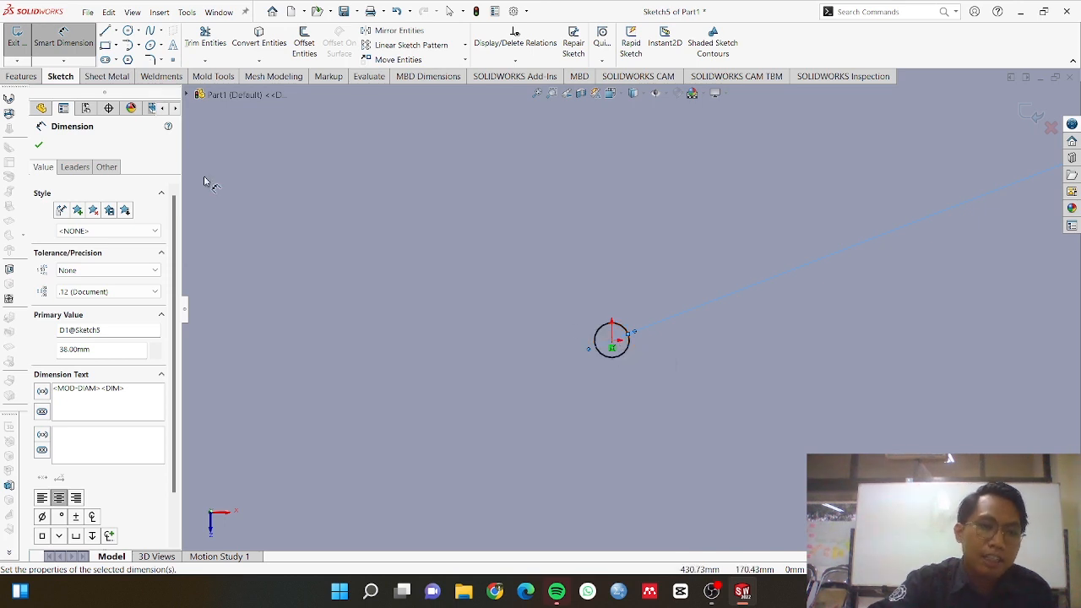
left_click(14, 77)
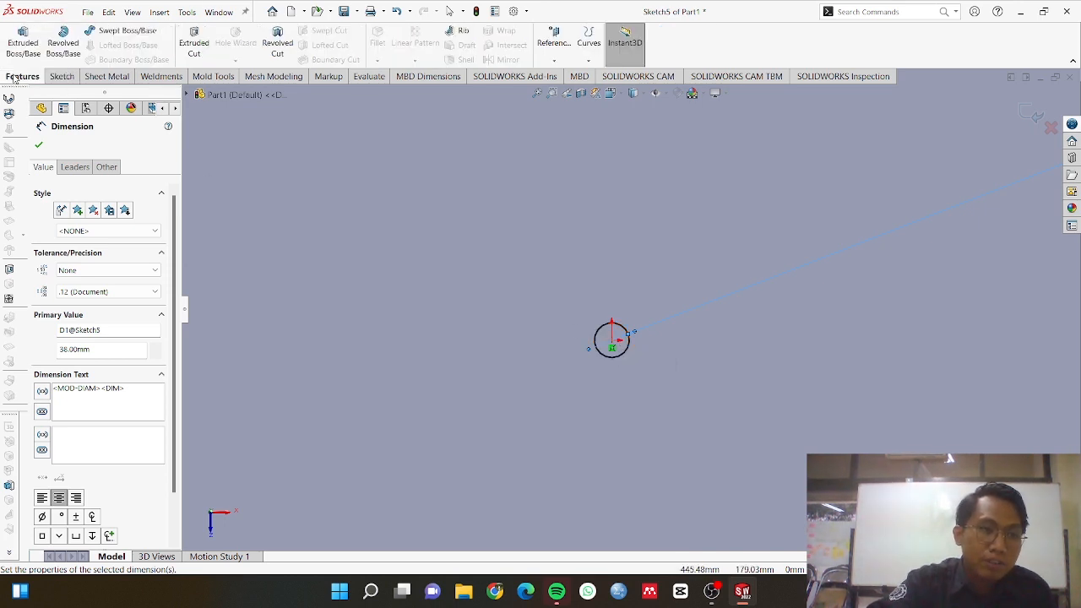
left_click(23, 48)
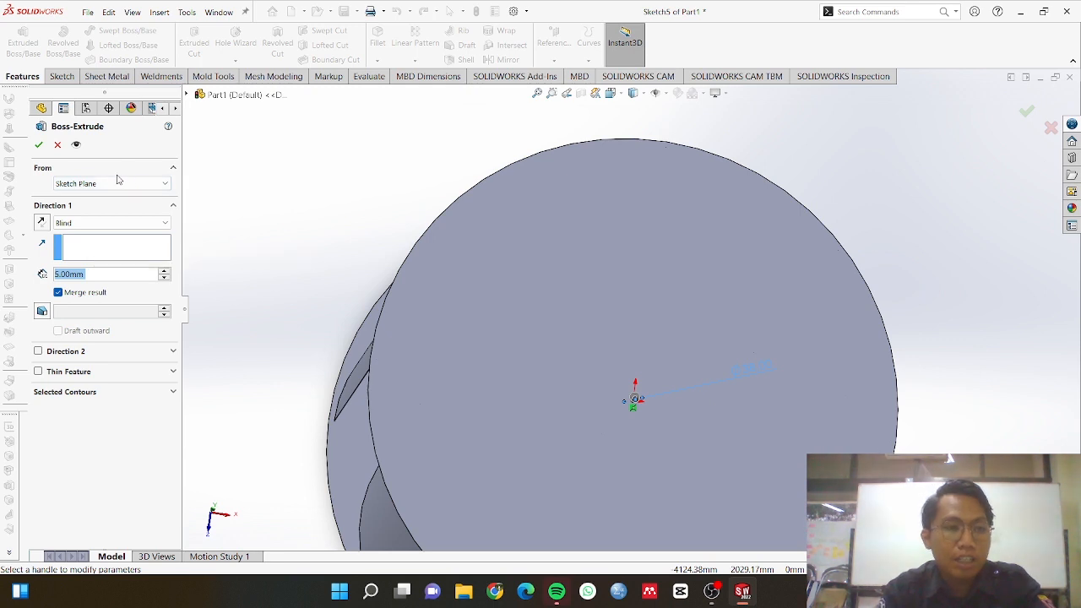
left_click(57, 145)
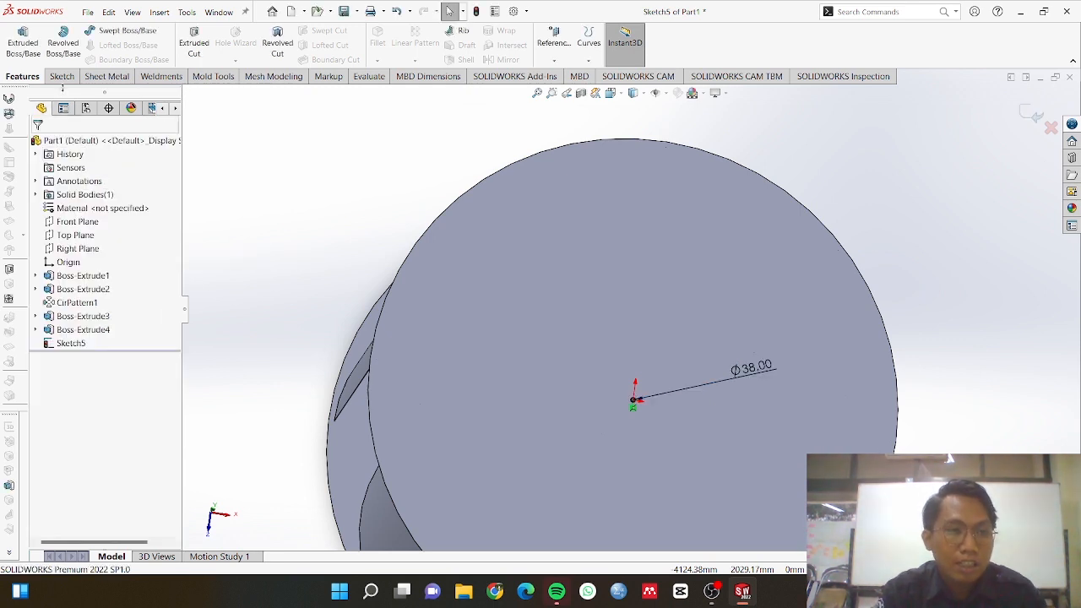
Cut-extrude the 38 mm circle through the whole rotor with the Through All end condition.
left_click(193, 44)
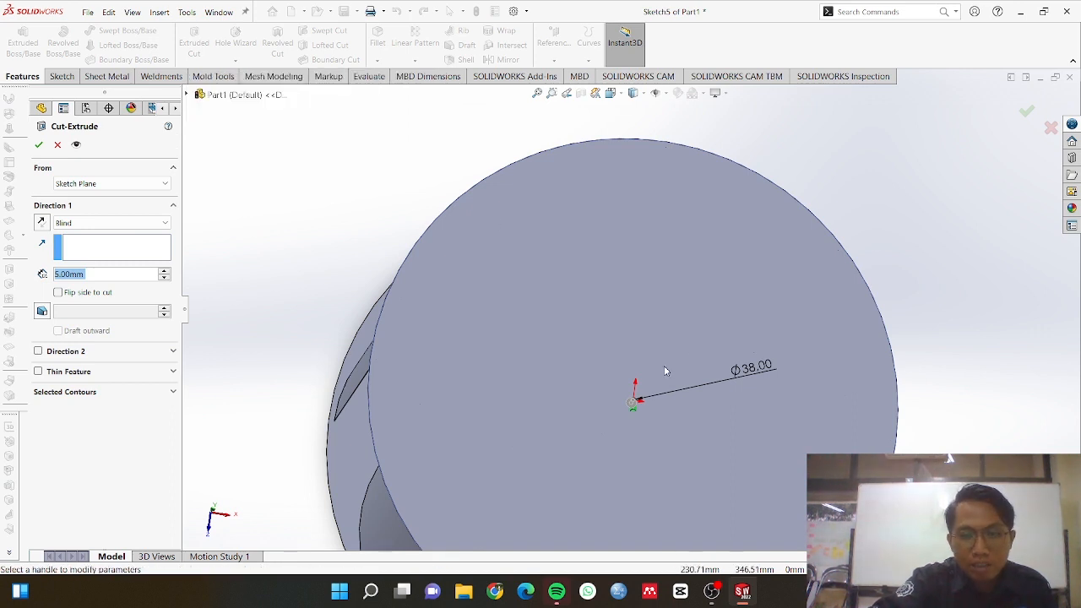
middle_click_drag(653, 429, 721, 279)
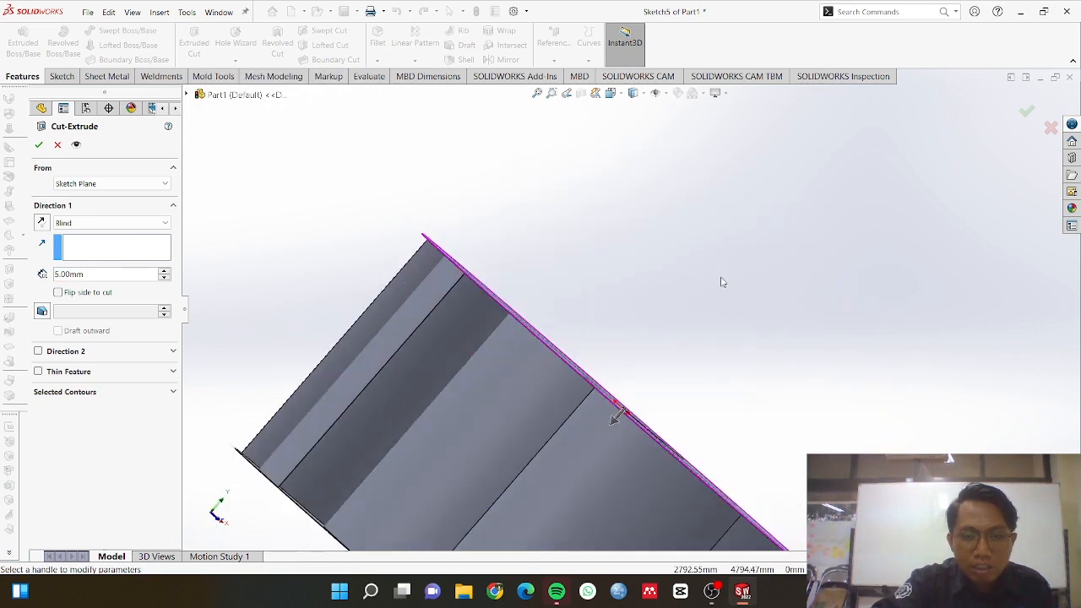
middle_click_drag(579, 391, 610, 341)
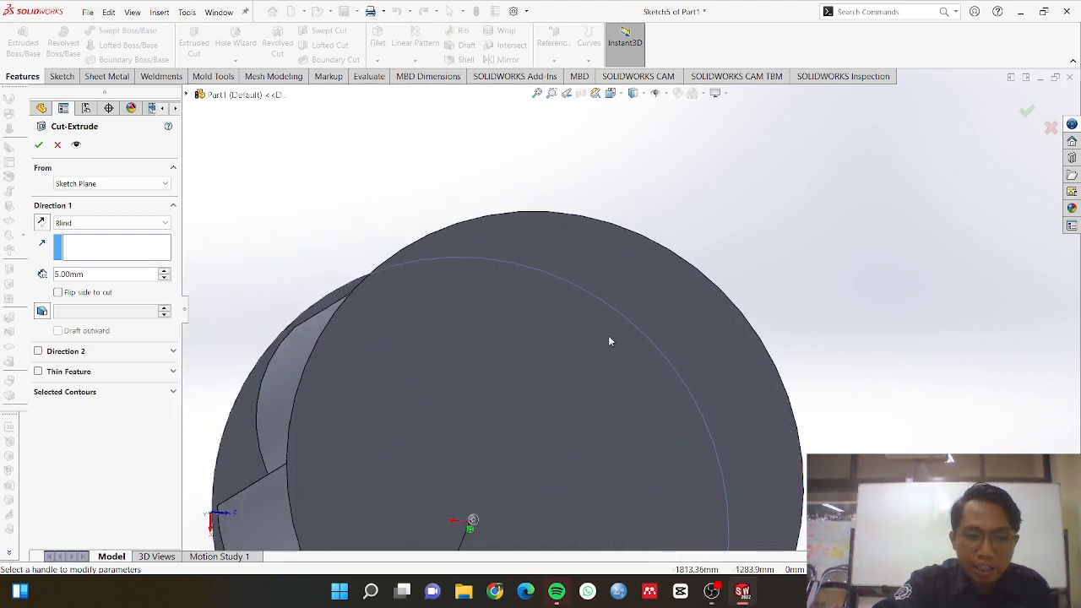
middle_click_drag(245, 226, 340, 285)
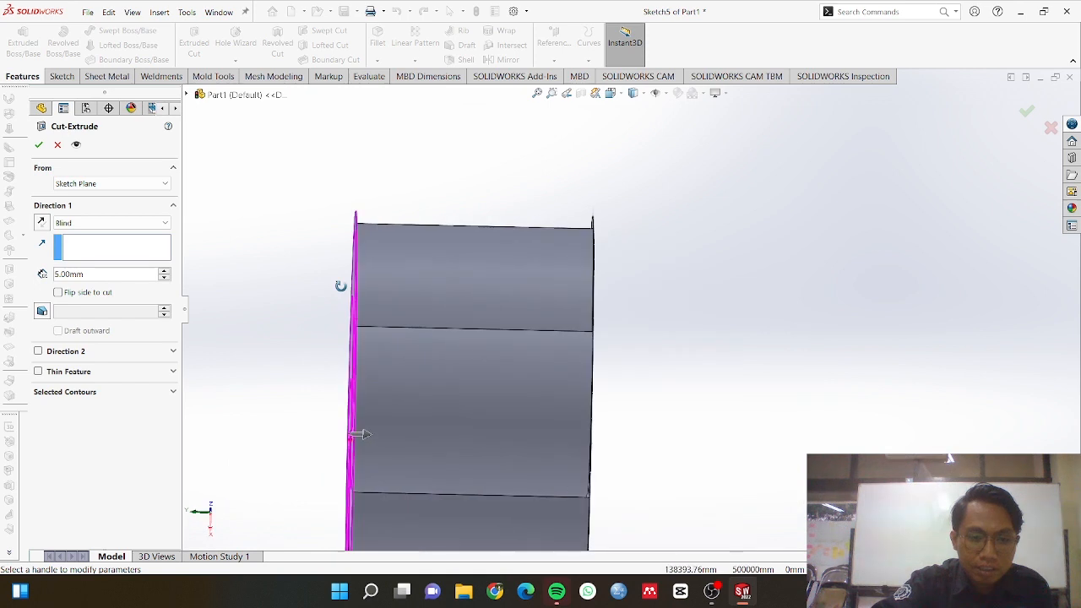
left_click(124, 222)
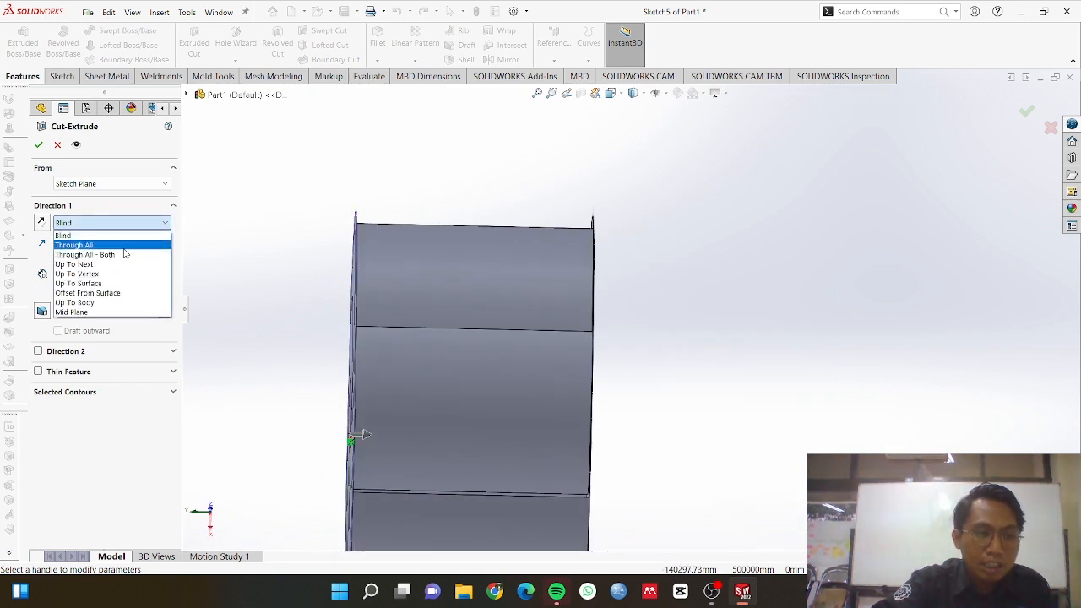
left_click(123, 248)
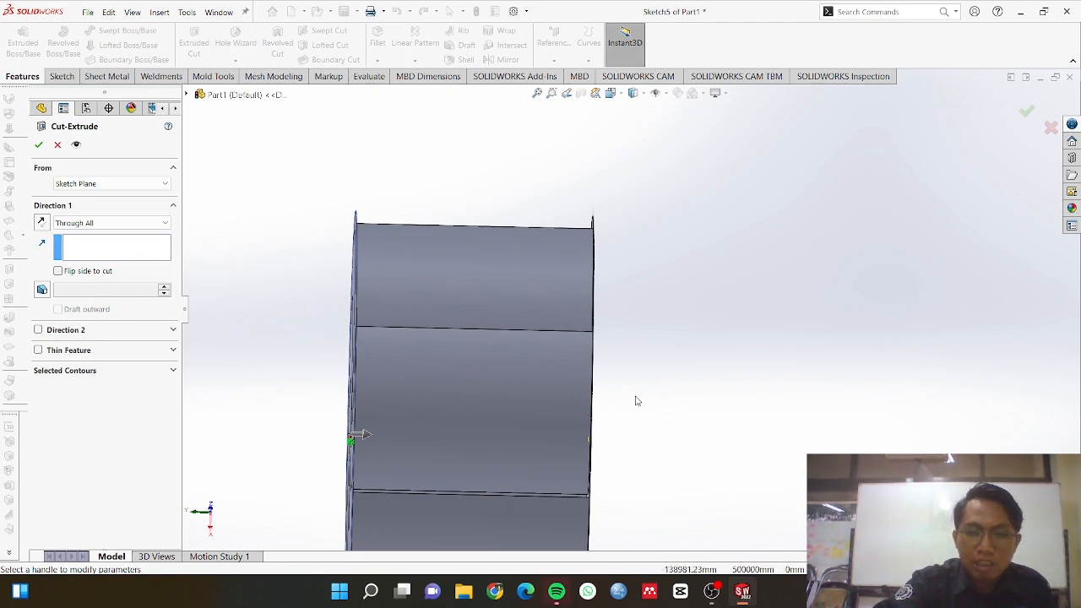
middle_click_drag(637, 400, 813, 422)
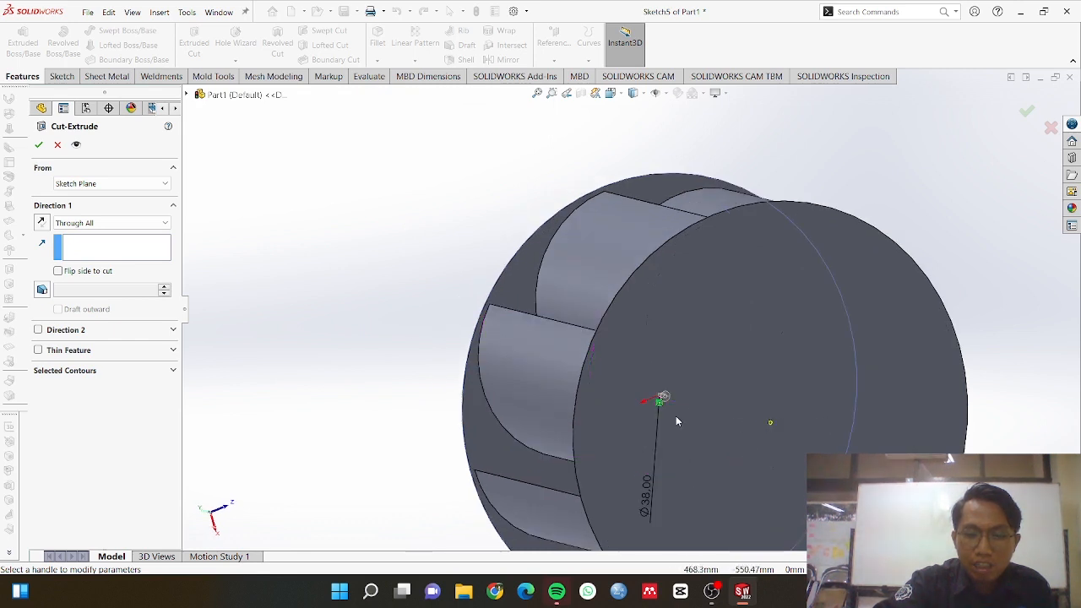
left_click(38, 146)
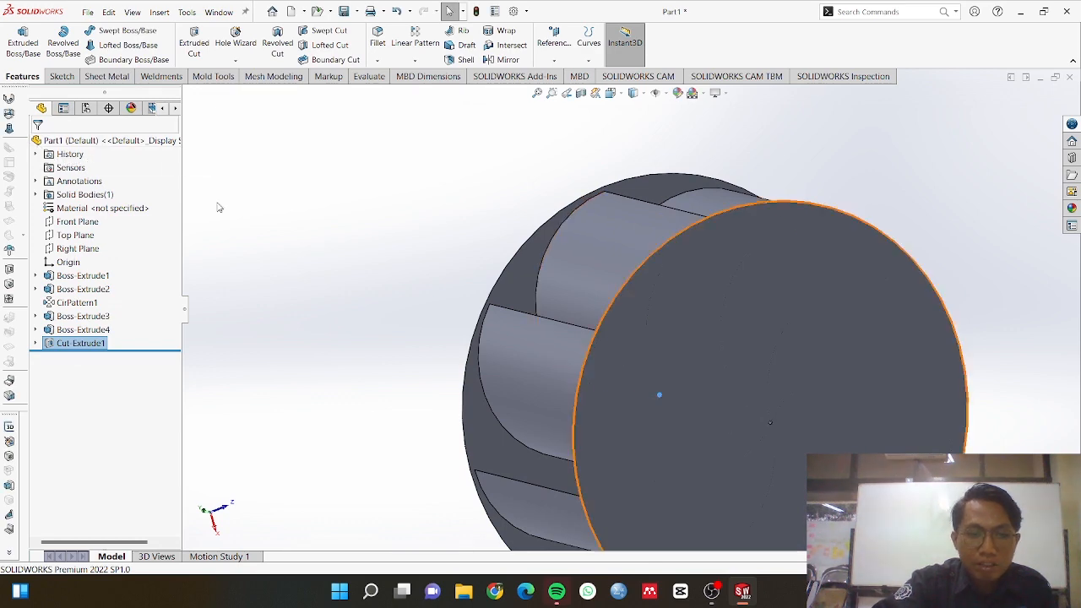
middle_click_drag(807, 395, 767, 382)
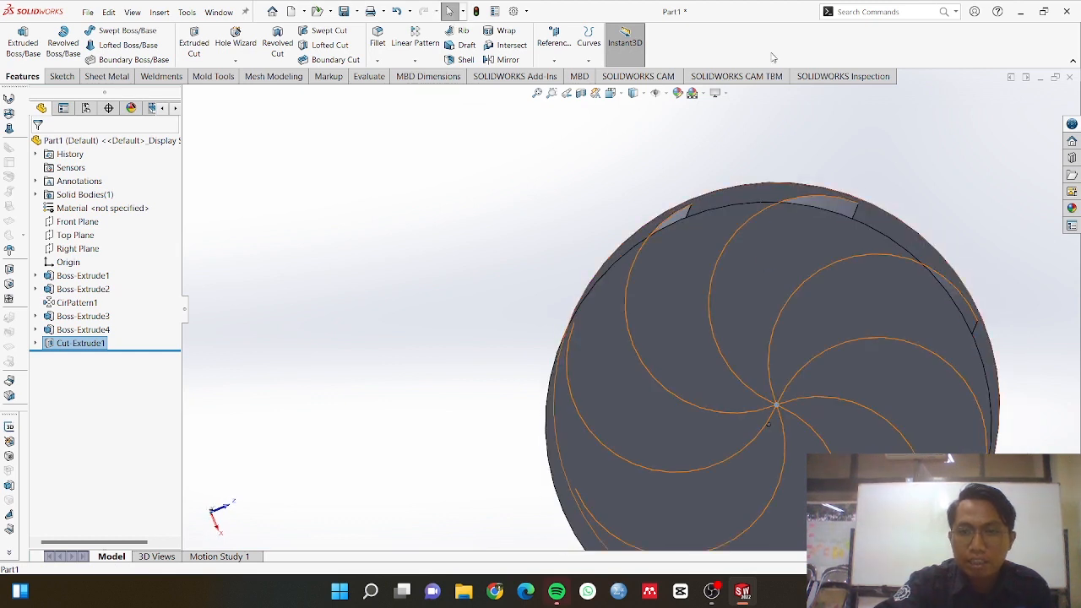
left_click(754, 129)
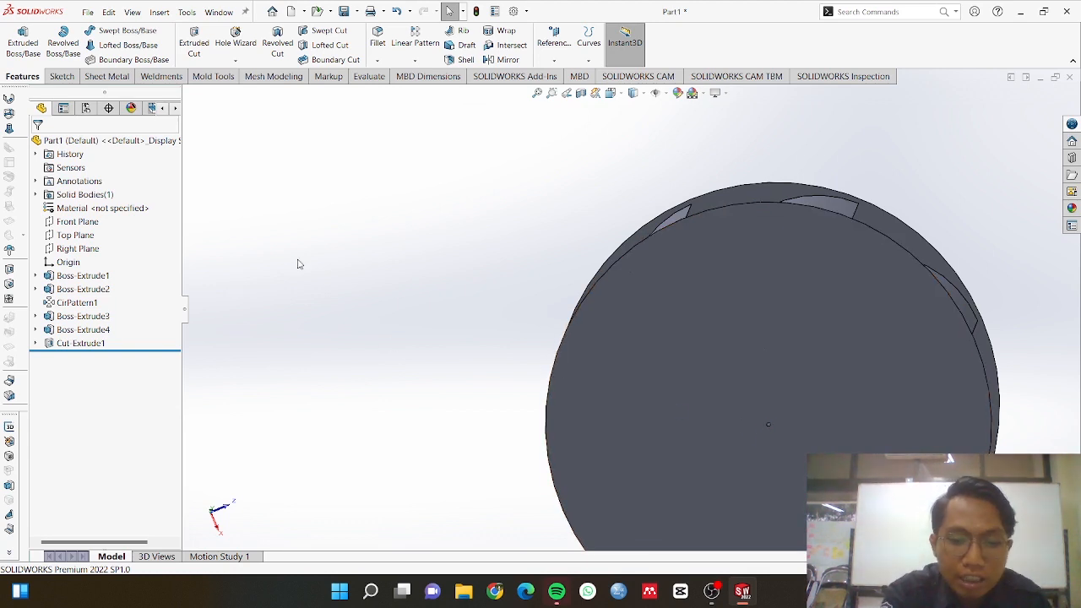
key("ctrl+7")
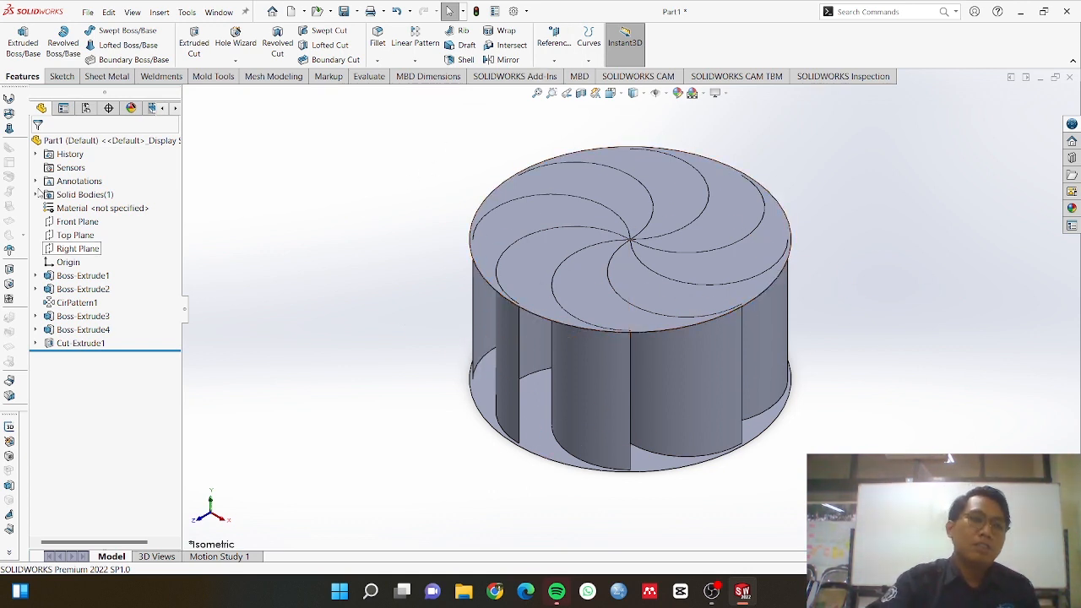
Start saving the part in SOLIDWORKS Part format and enter the file name "turbin vertikal 8 sudu".
left_click(88, 13)
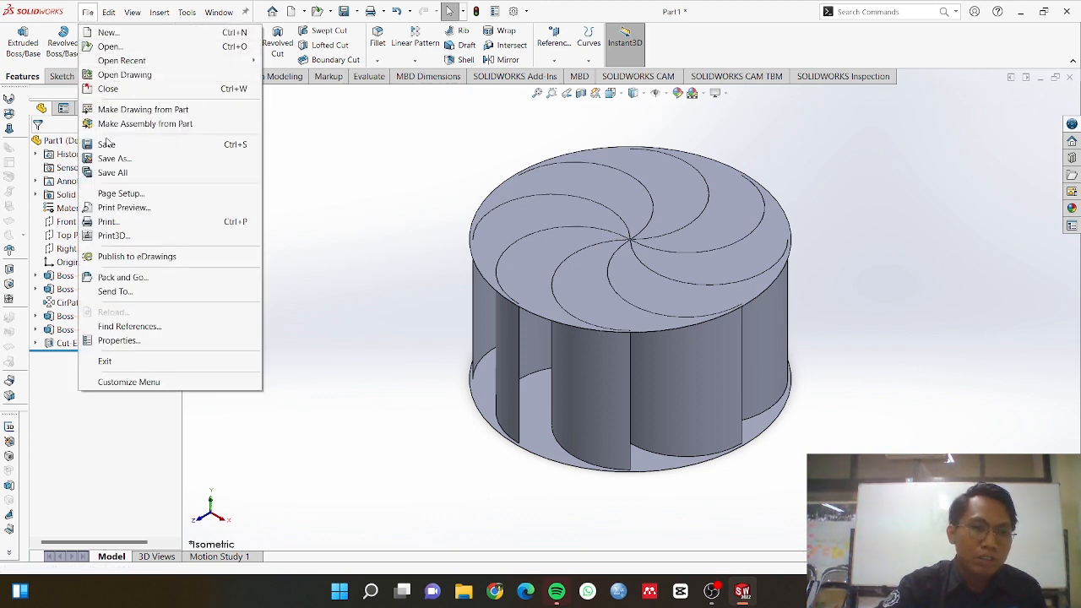
left_click(110, 144)
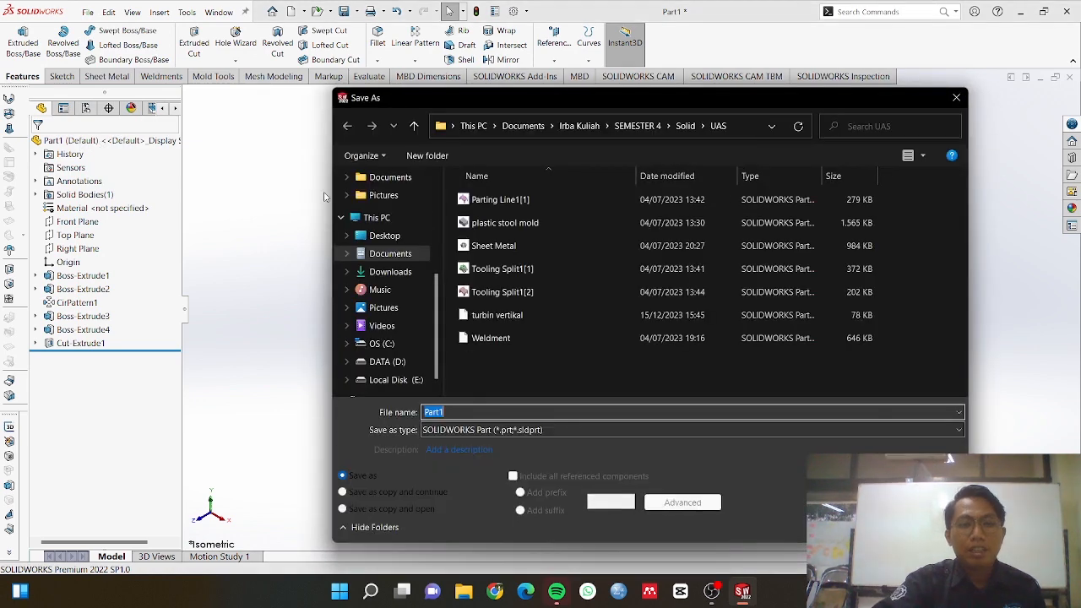
left_click(543, 432)
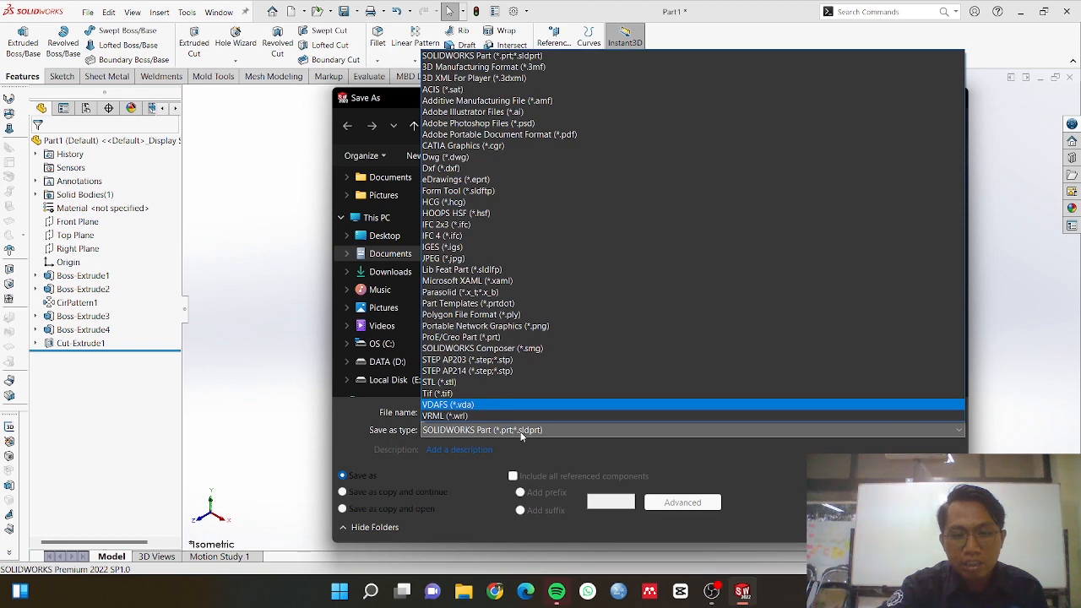
left_click(545, 429)
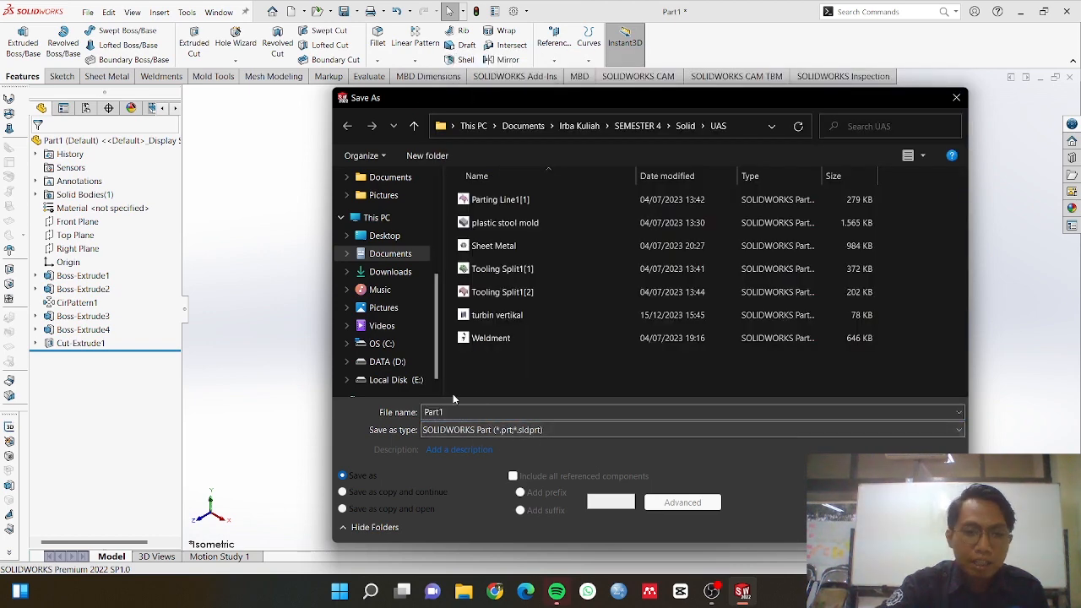
left_click_drag(449, 412, 419, 414)
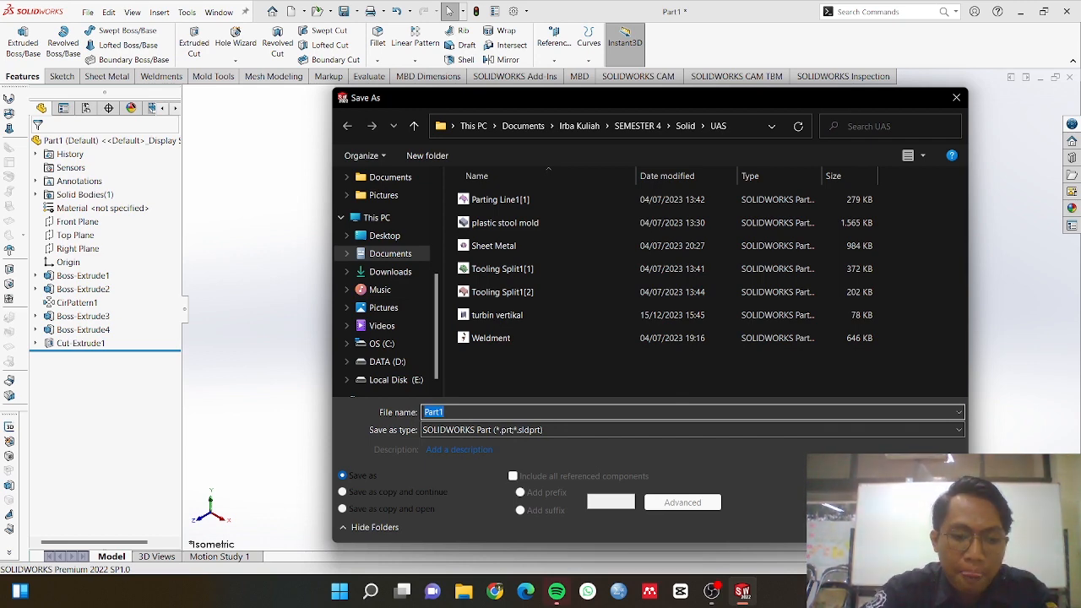
type("turbin ver")
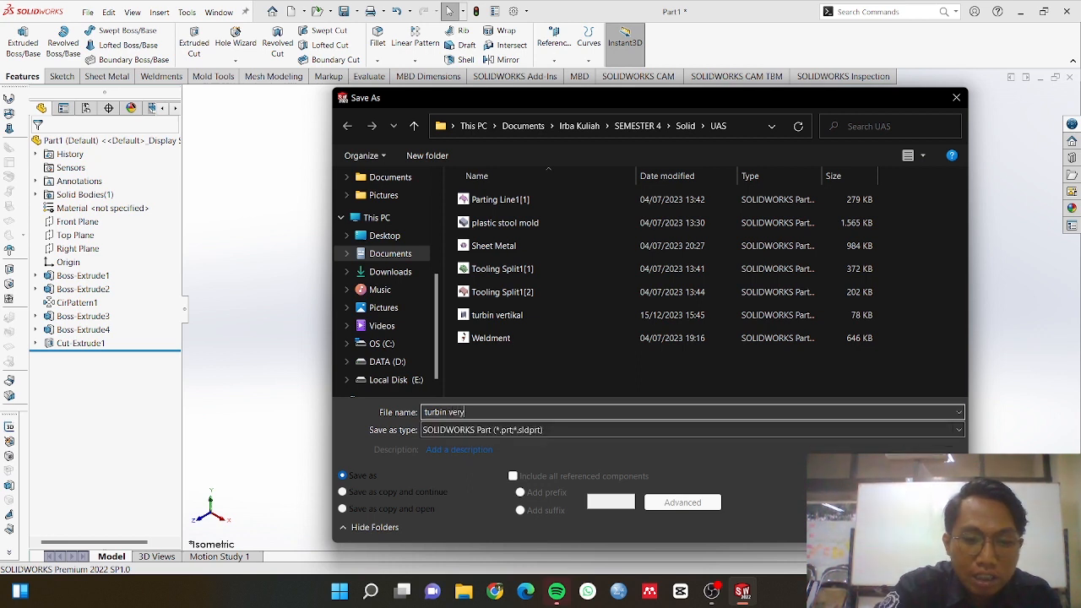
type("t")
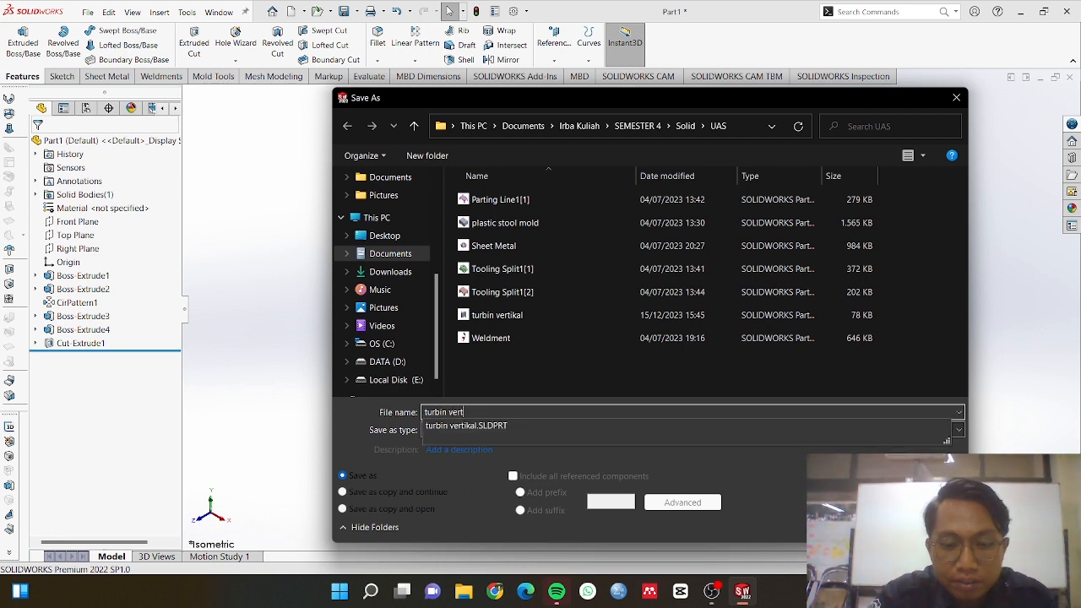
type("ikal")
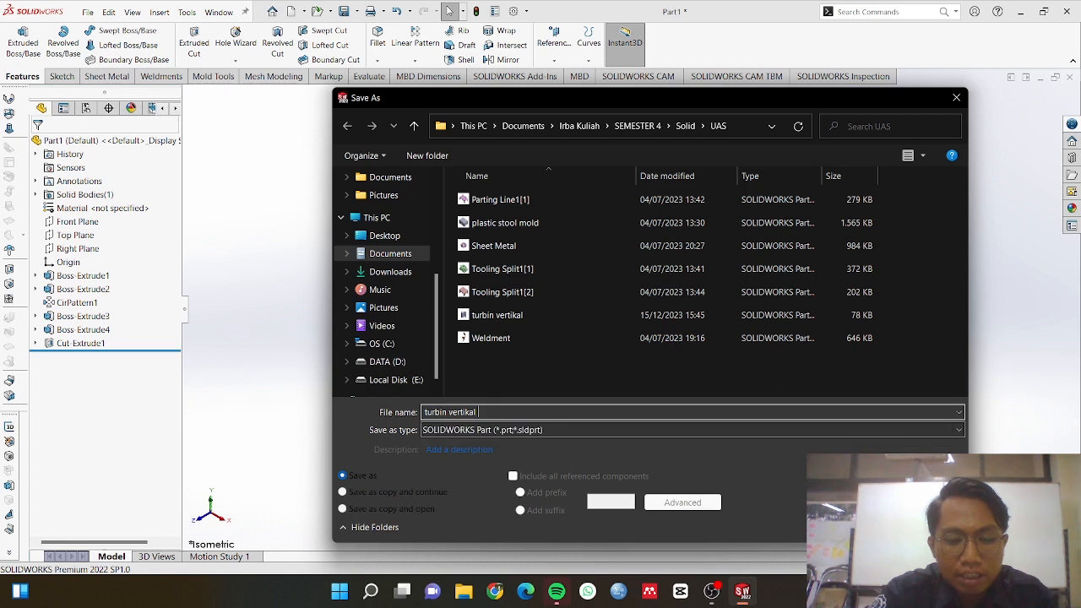
type(" 8")
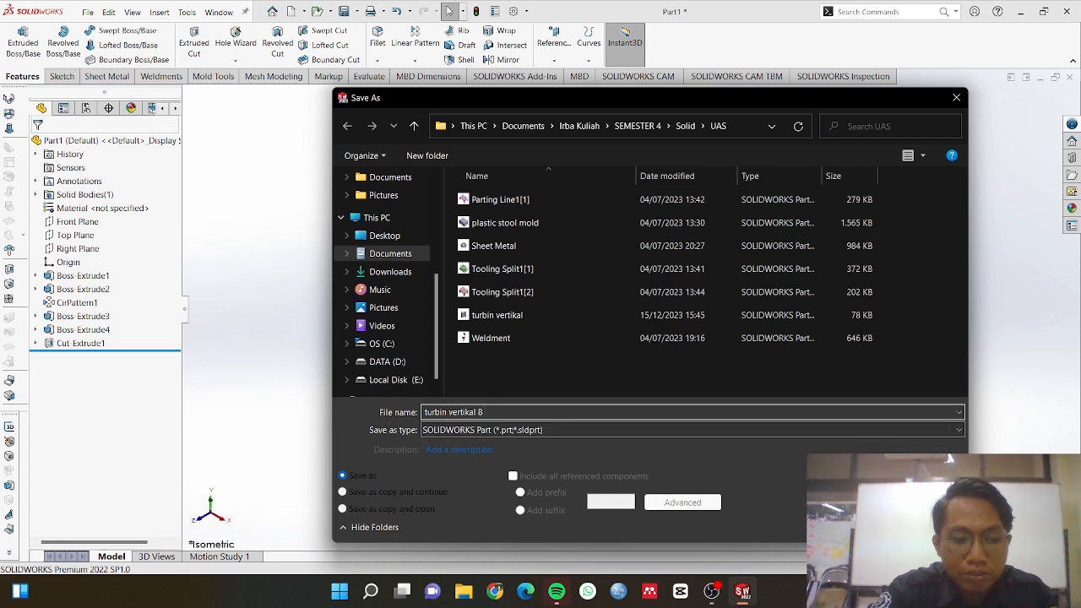
type(" sudu")
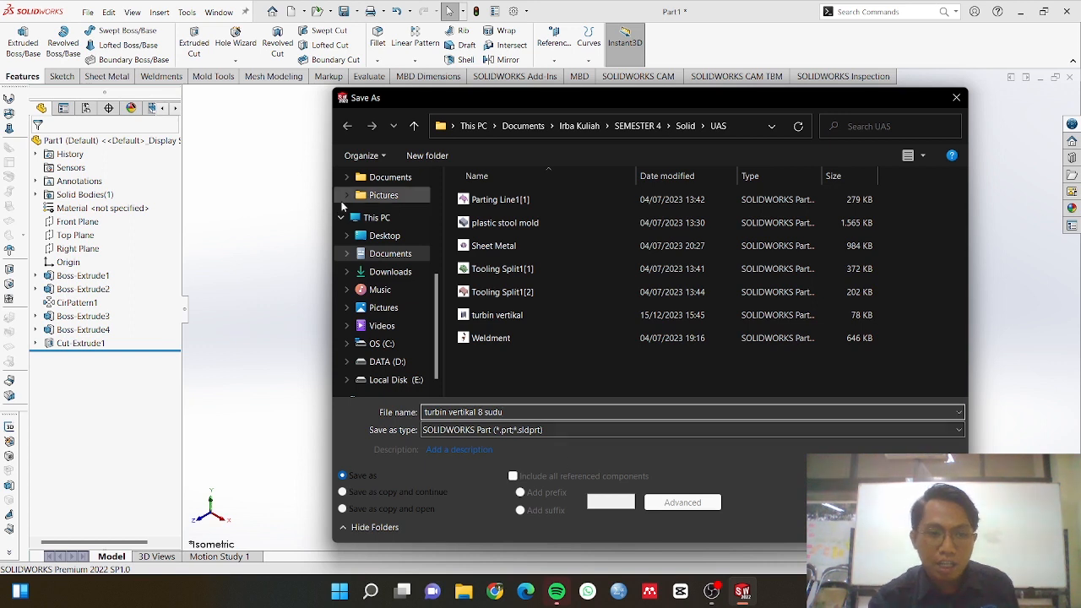
Browse to the college coursework folder inside Documents and save the part file.
left_click(389, 253)
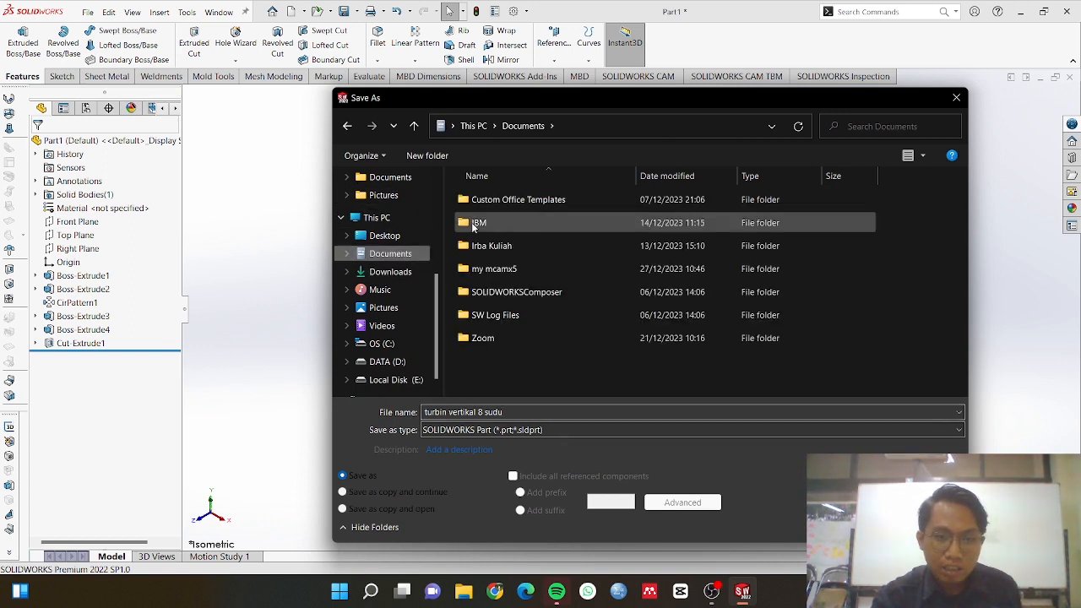
double_click(512, 246)
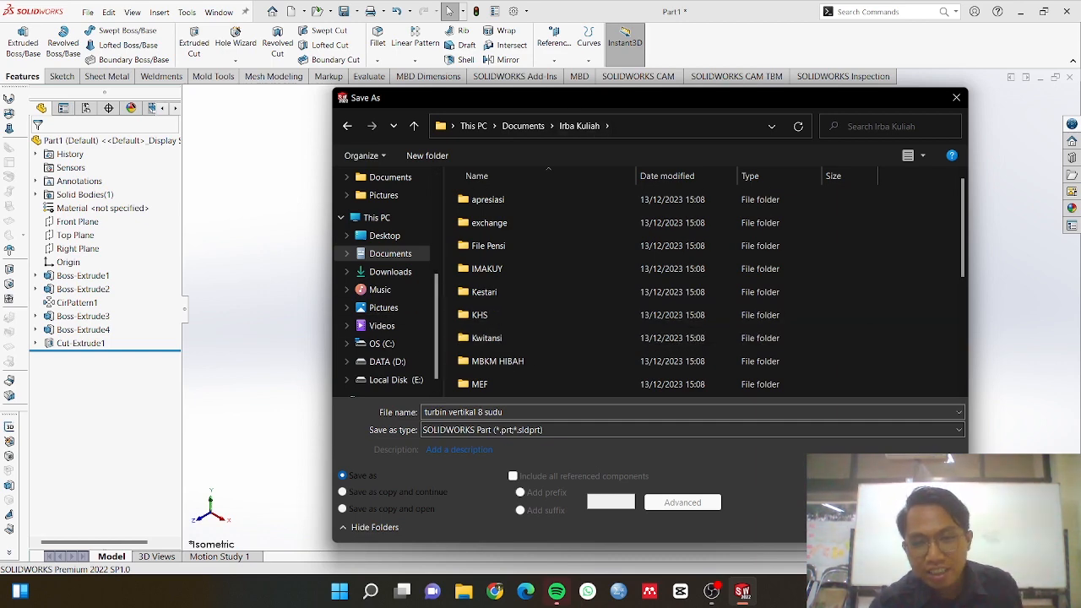
key("Return")
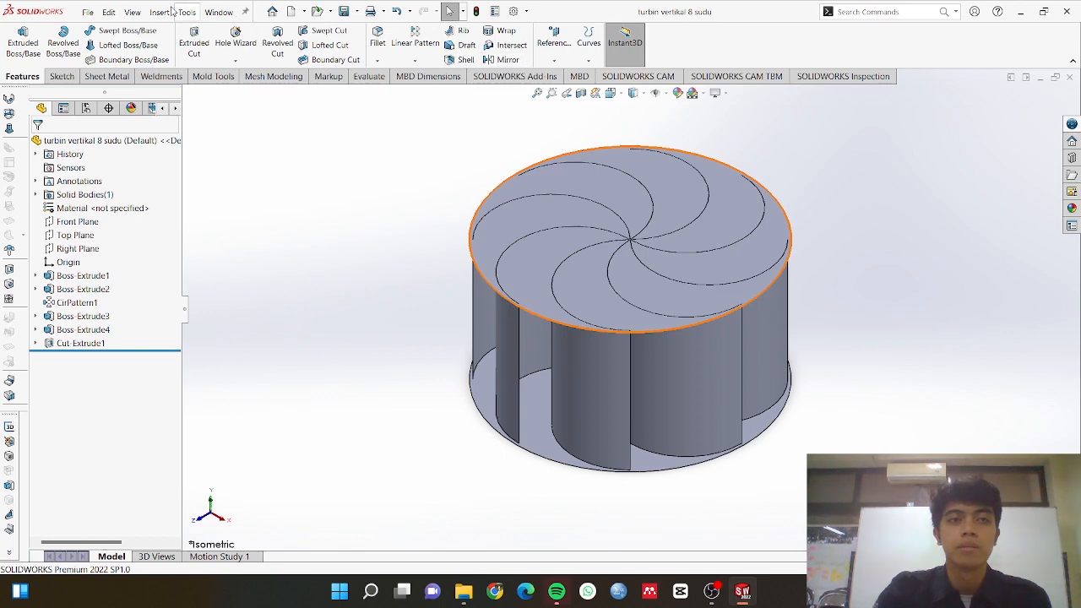
Save a copy of the part in STEP AP214 format as "turbin vertikal 8 sudu" in the current coursework folder.
left_click(88, 13)
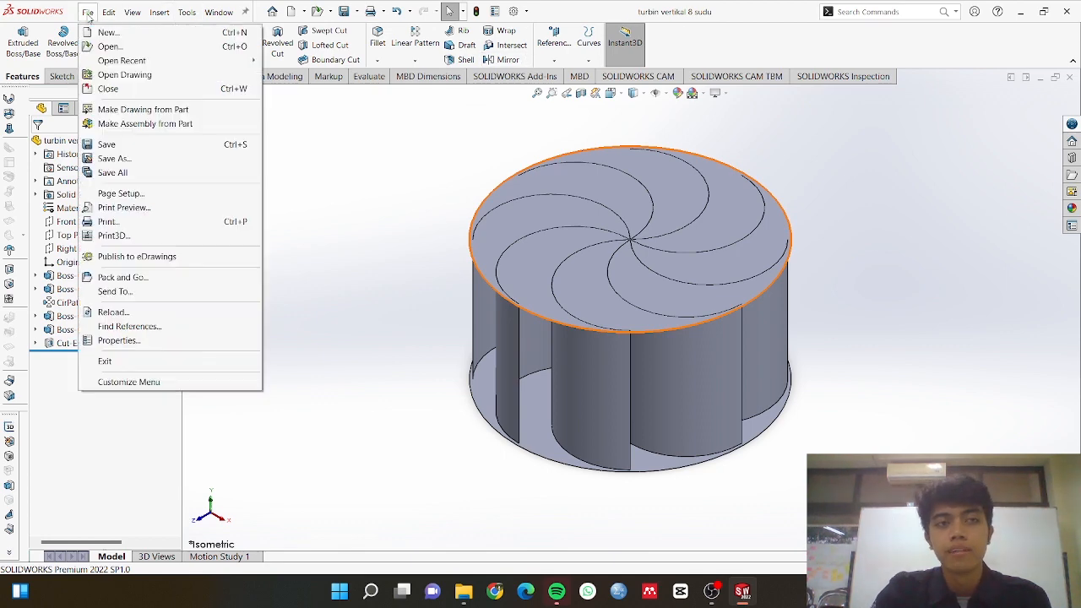
left_click(139, 164)
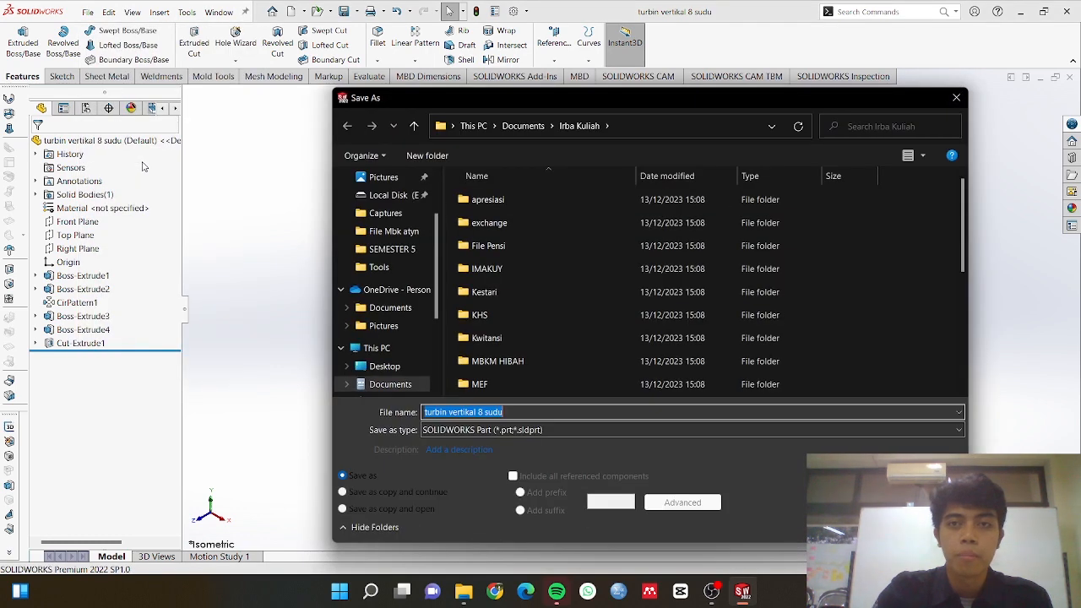
left_click_drag(700, 100, 629, 47)
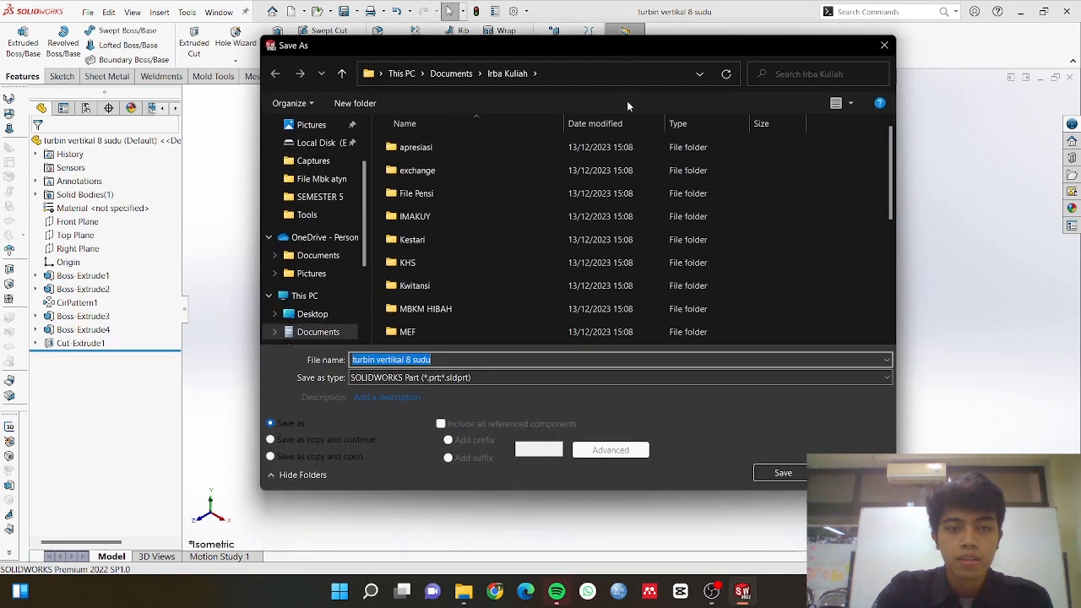
left_click(505, 363)
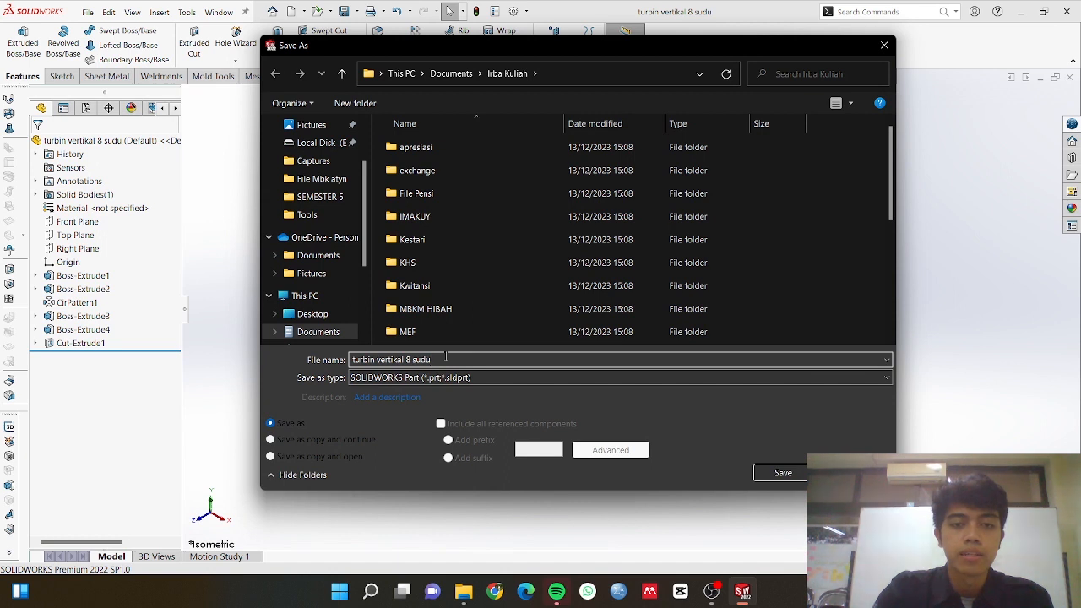
left_click(556, 378)
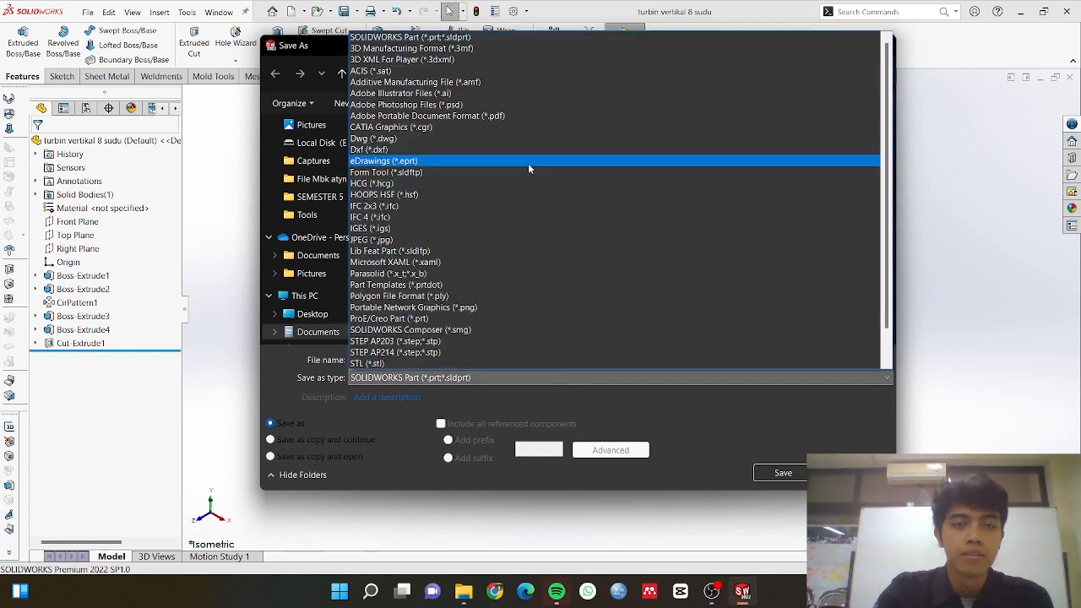
scroll(525, 228, "down", 1)
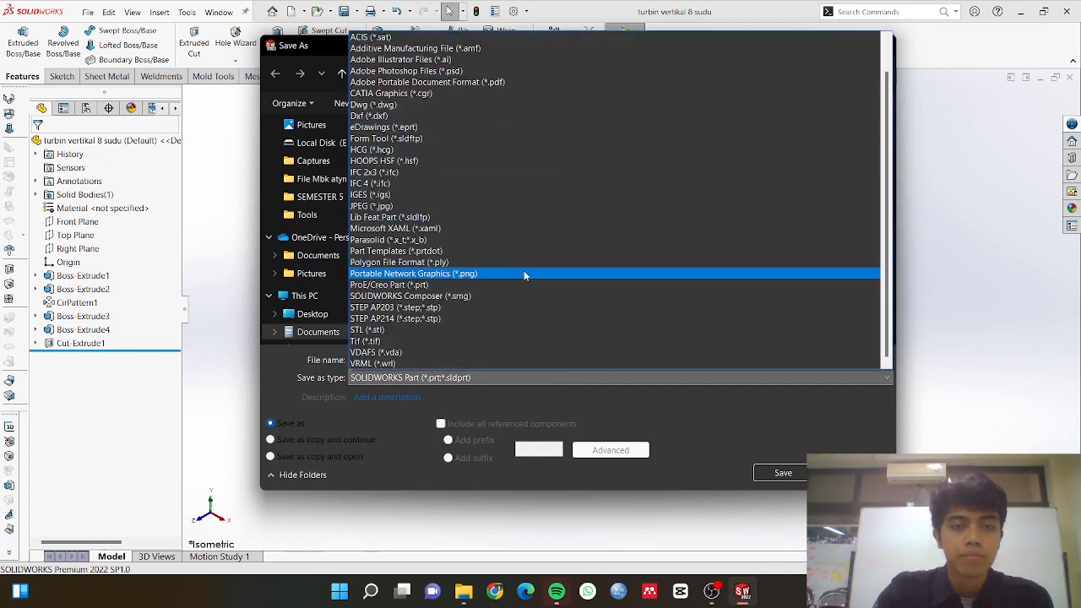
left_click(451, 320)
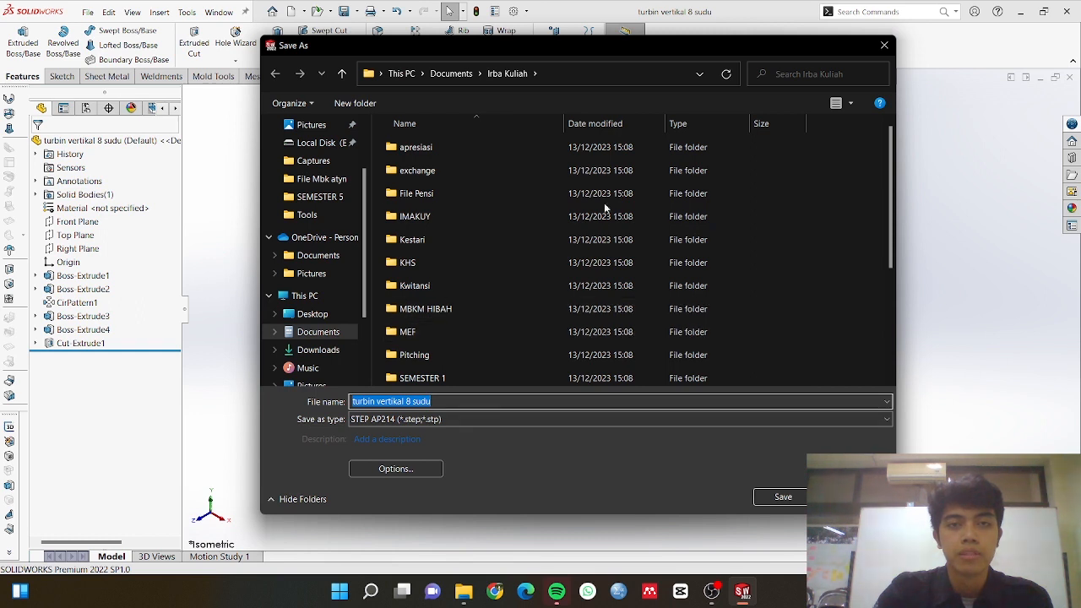
scroll(604, 203, "down", 3)
scroll(642, 211, "up", 3)
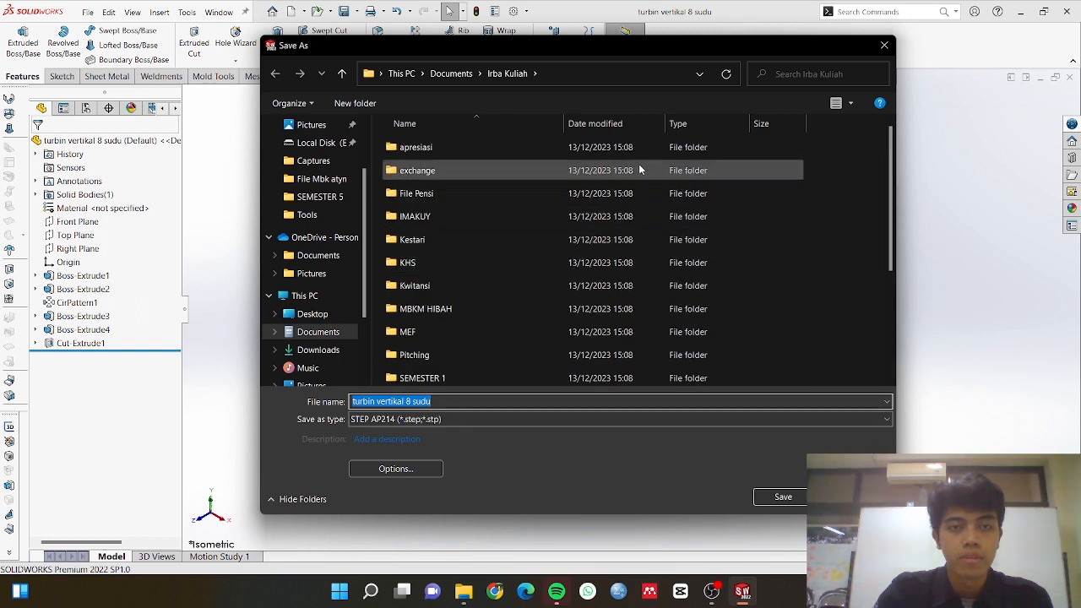
scroll(657, 367, "down", 3)
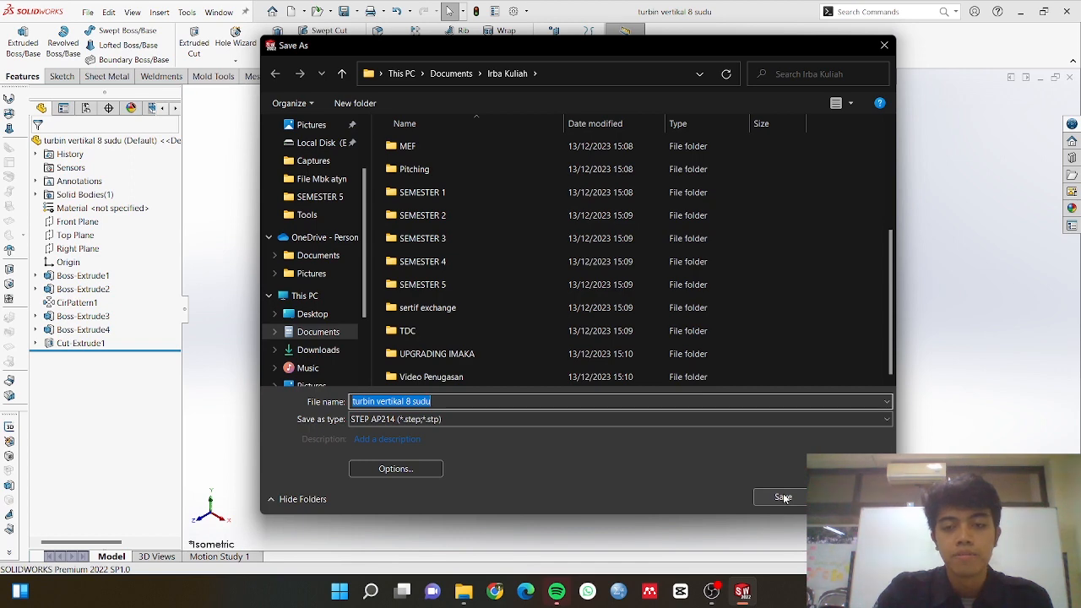
left_click(783, 498)
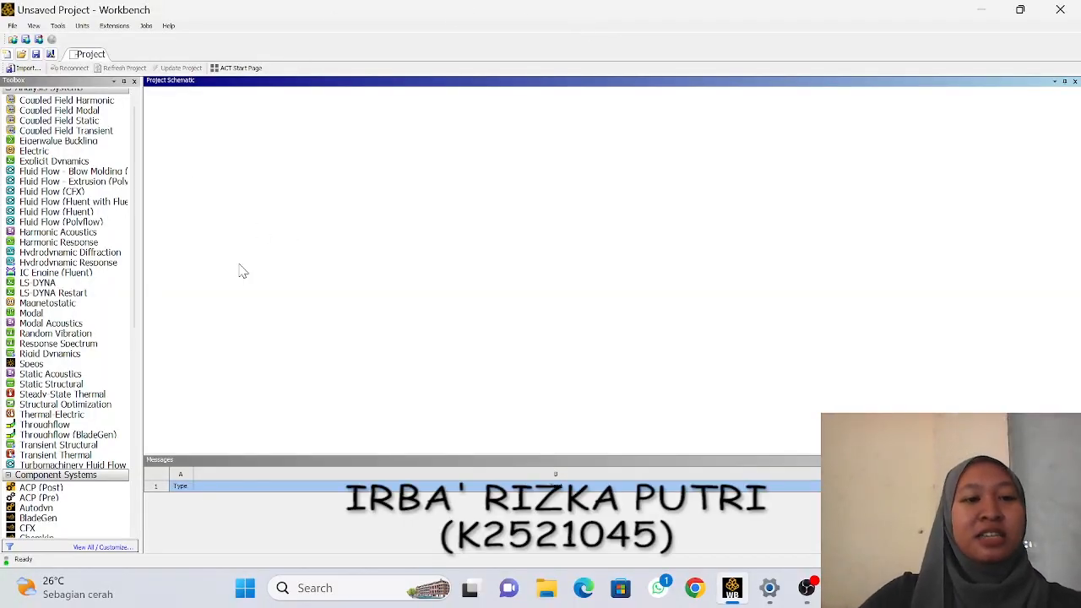
Switch to Ansys Workbench and add a Fluid Flow (Fluent) analysis system to the project schematic.
scroll(138, 267, "up", 1)
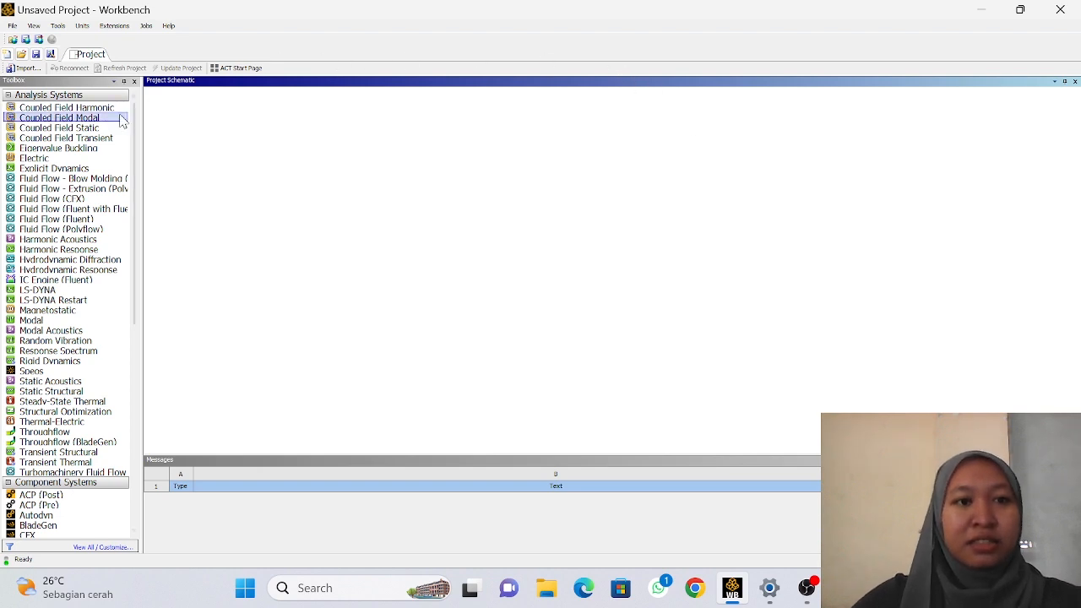
scroll(135, 118, "down", 1)
scroll(135, 118, "up", 1)
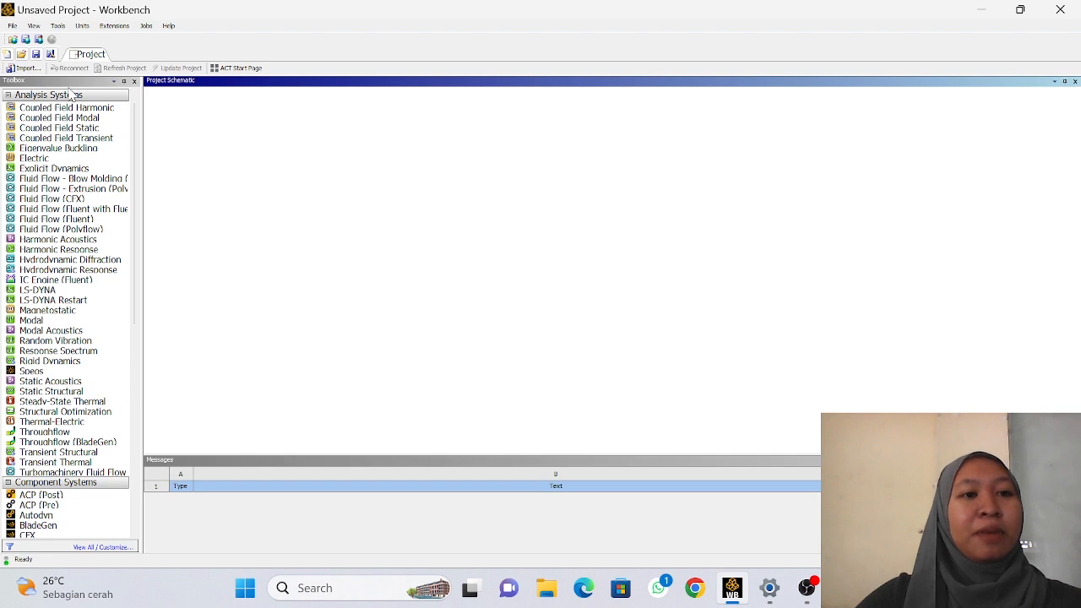
double_click(77, 223)
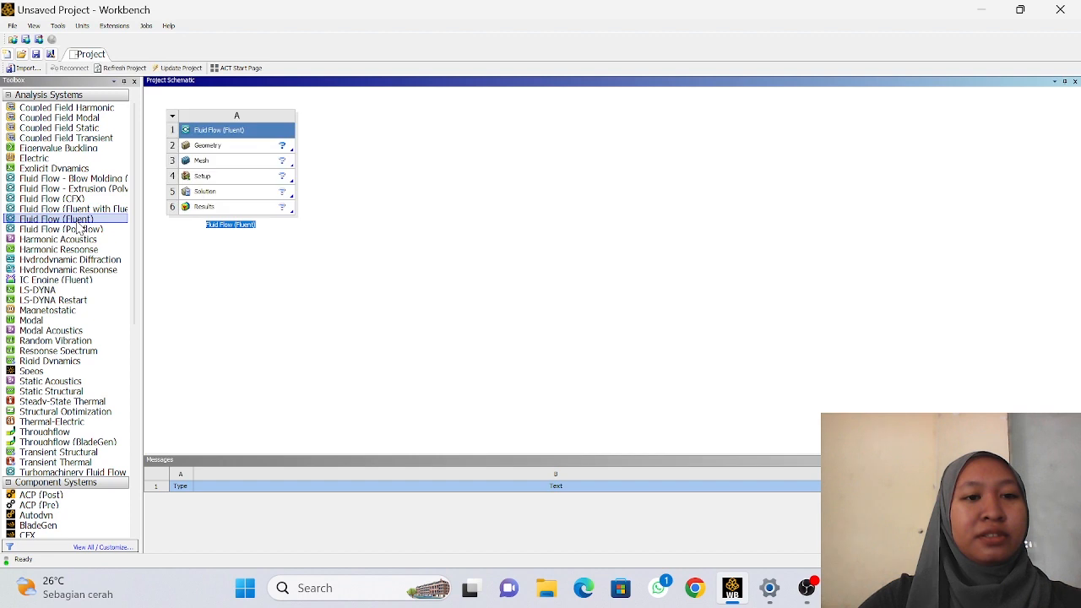
Open a new DesignModeler geometry from the Fluid Flow (Fluent) system's Geometry cell.
left_click(244, 149)
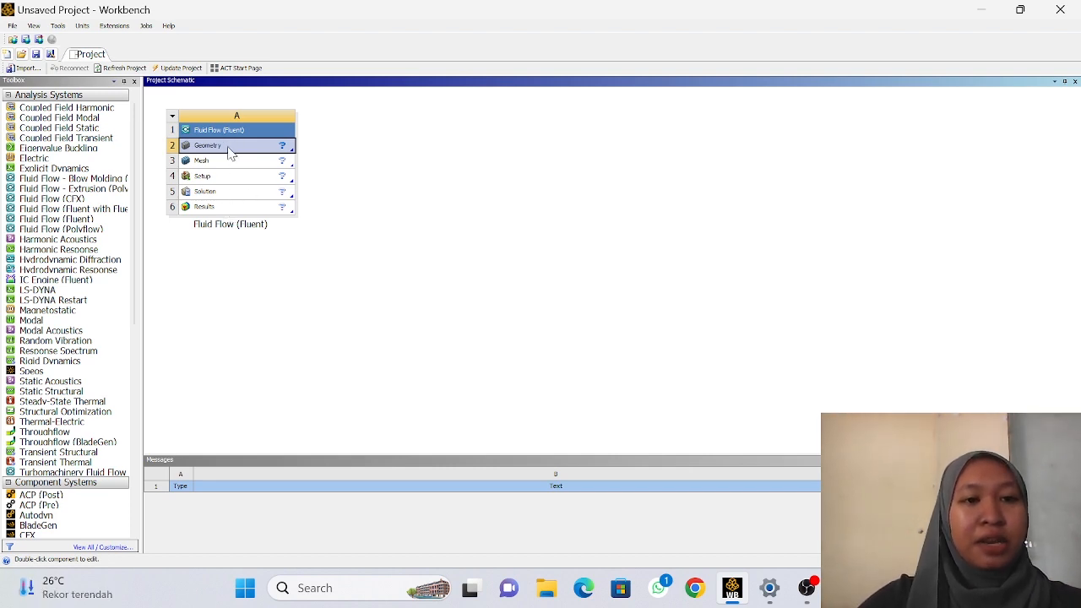
right_click(228, 147)
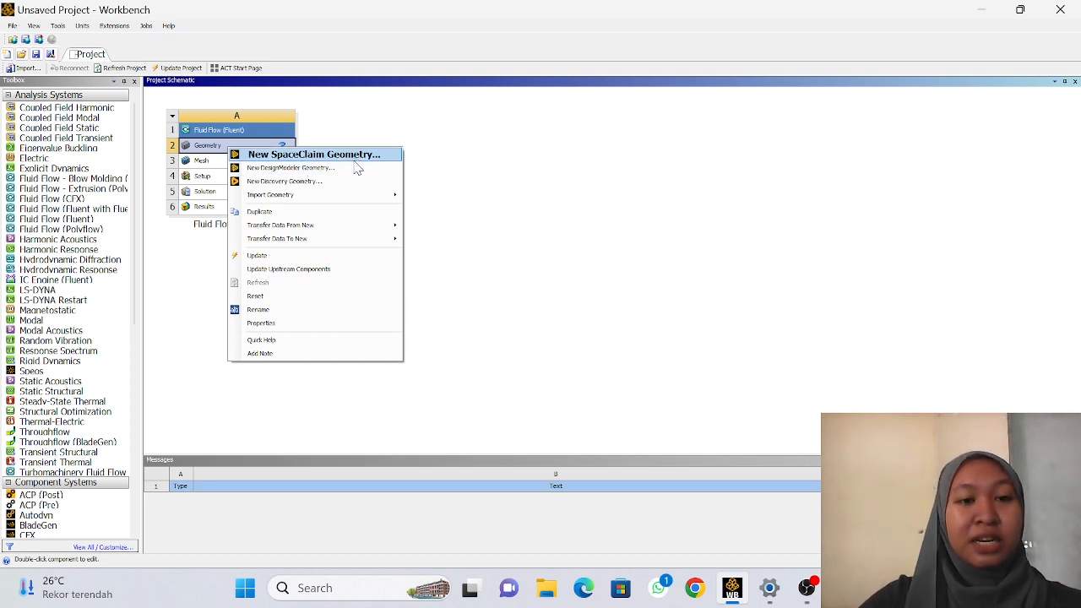
left_click(346, 168)
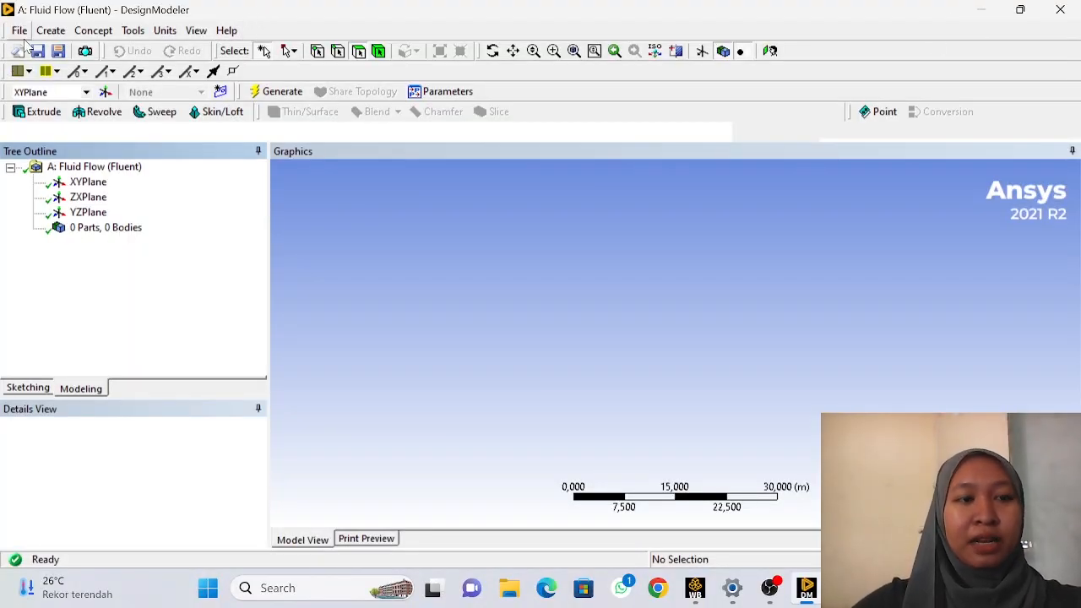
Import the external geometry file "Turbin Angin Vertikal 8 Sudu" from Documents and generate the import feature.
left_click(19, 30)
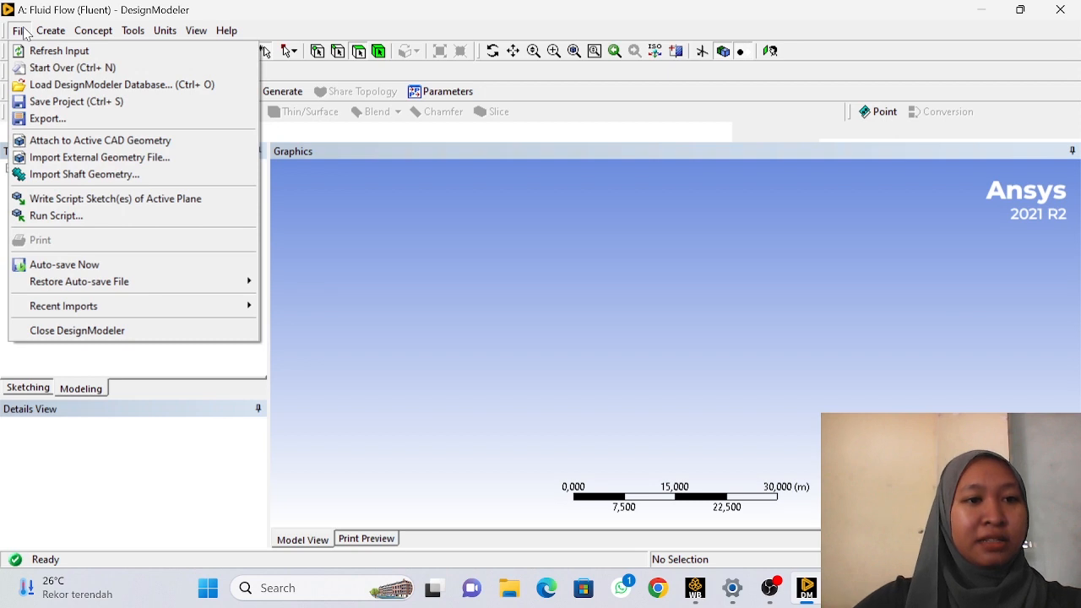
left_click(127, 159)
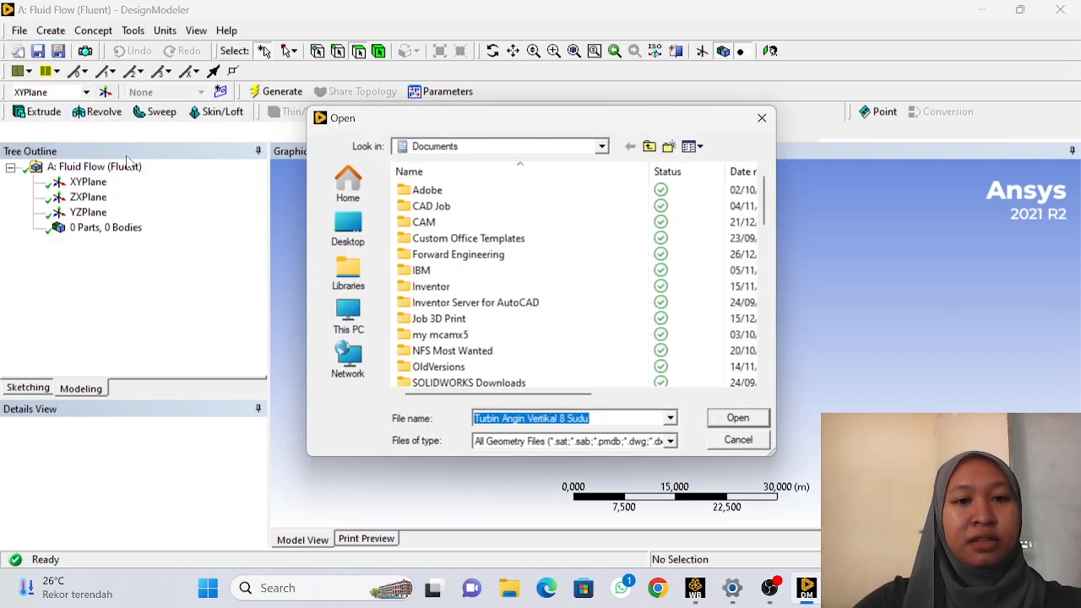
left_click_drag(765, 205, 761, 332)
left_click_drag(762, 346, 764, 355)
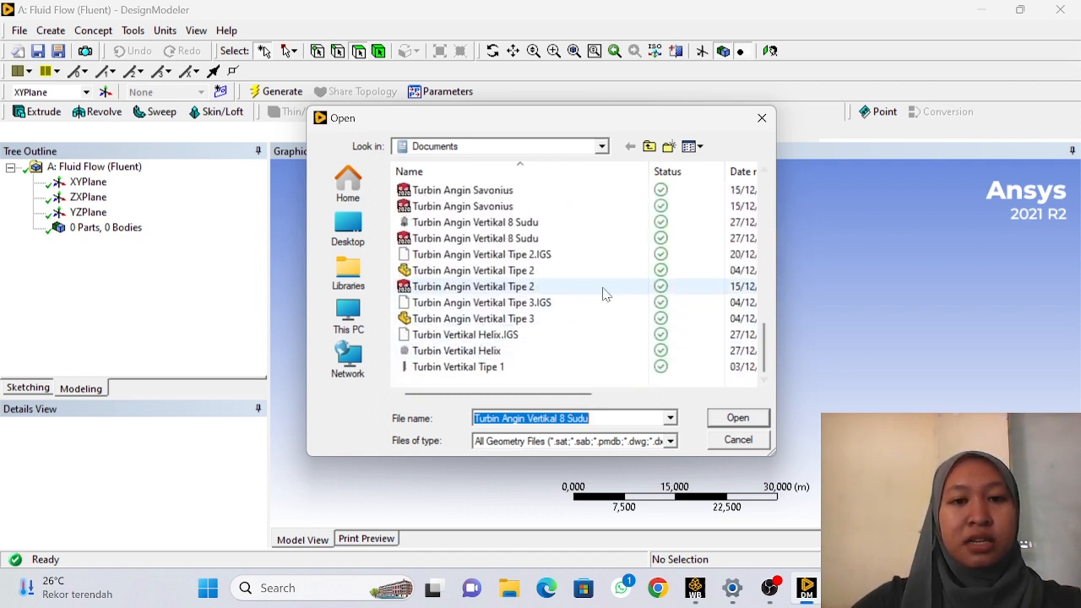
left_click(579, 240)
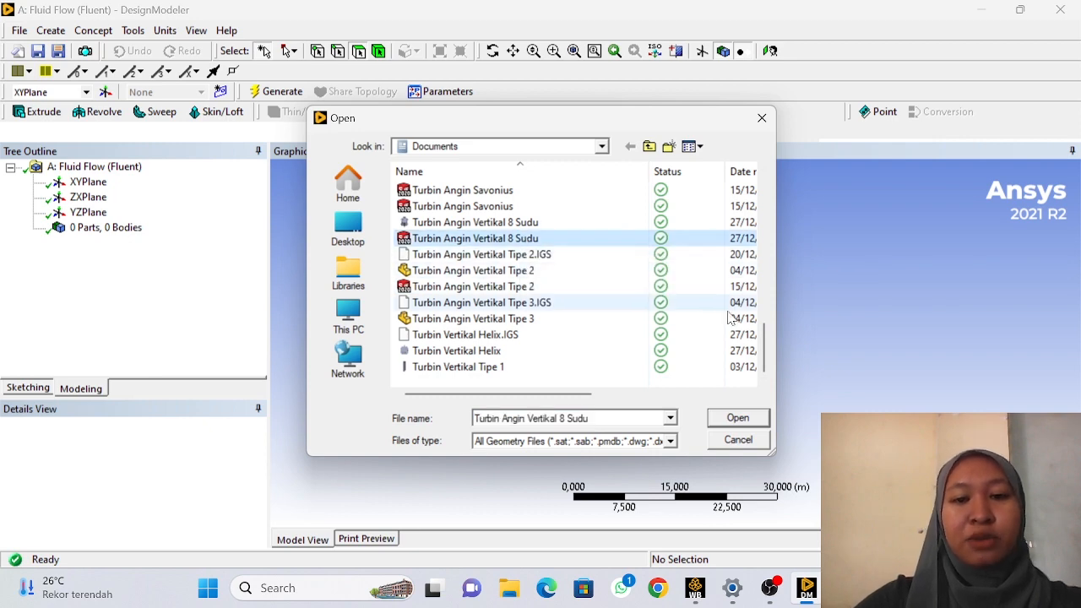
left_click(756, 417)
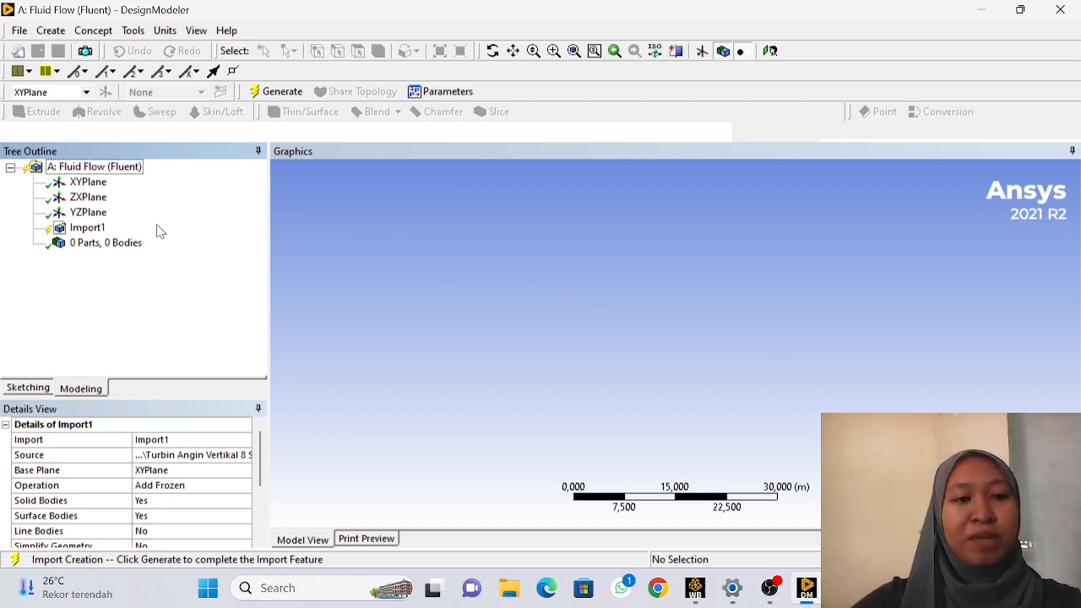
right_click(99, 230)
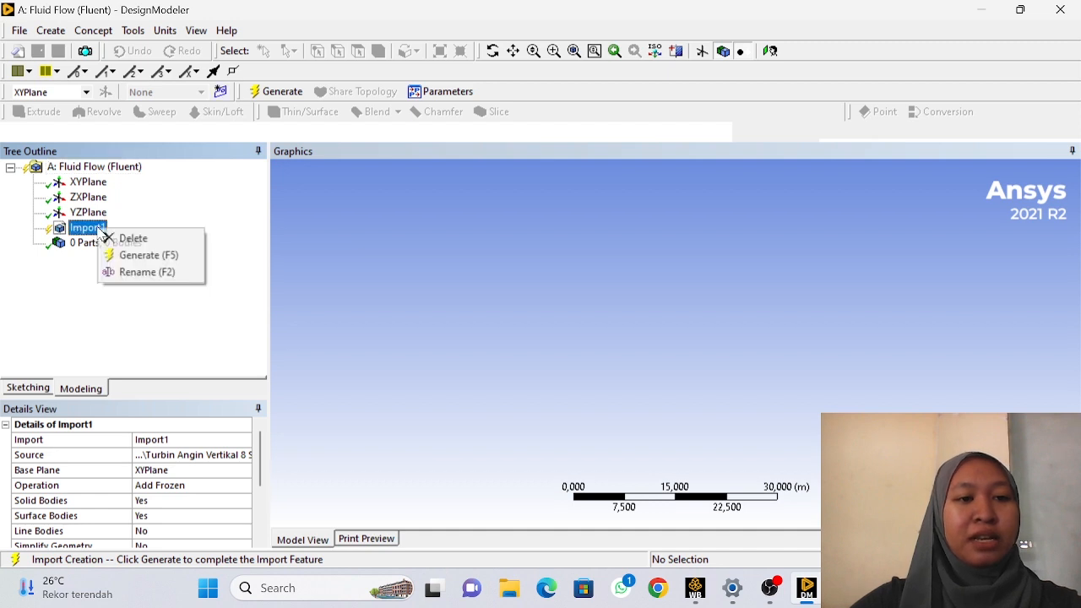
left_click(140, 255)
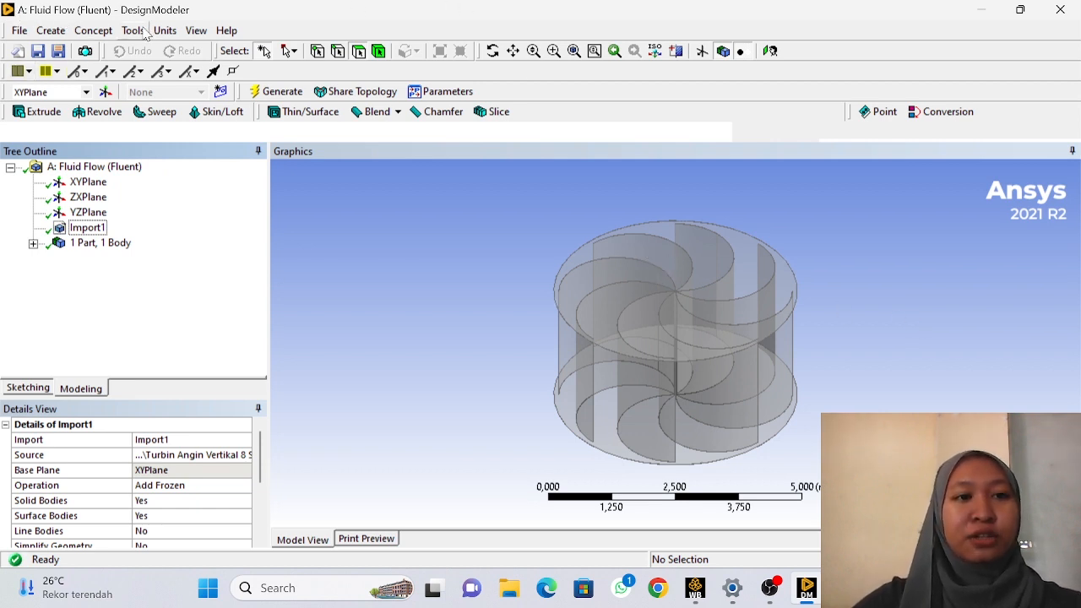
Add an enclosure around the imported turbine and name it "ROTATING ZONE".
left_click(133, 30)
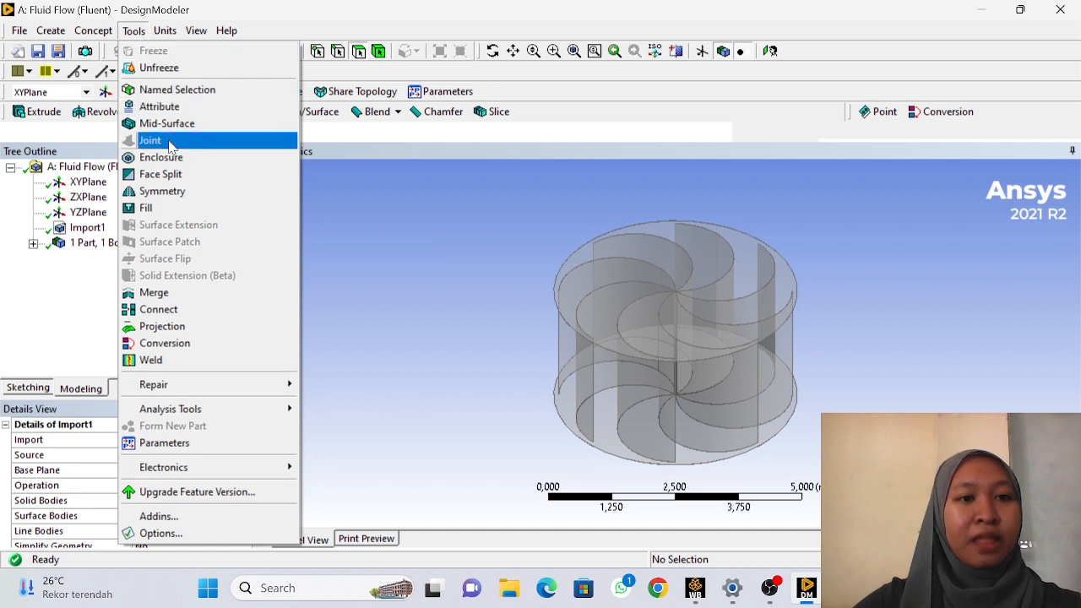
left_click(173, 157)
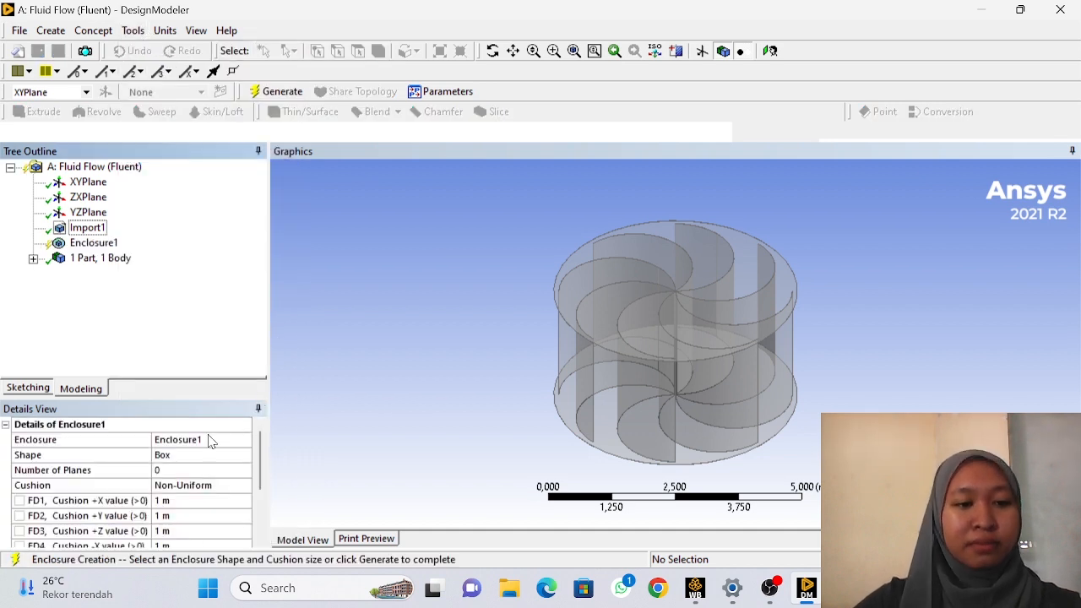
scroll(211, 437, "down", 1)
scroll(226, 429, "up", 1)
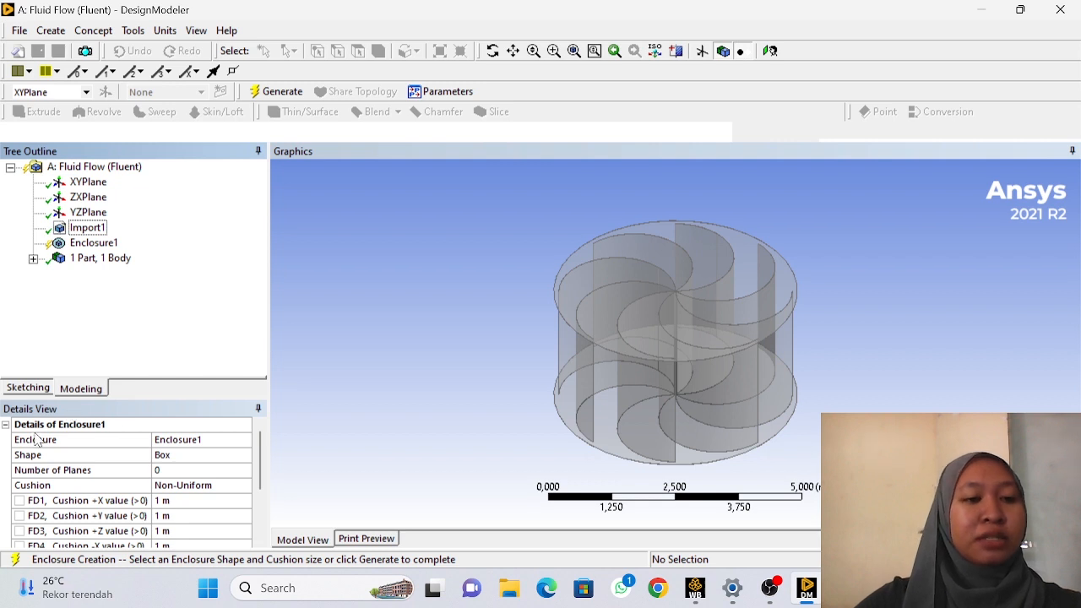
left_click(207, 439)
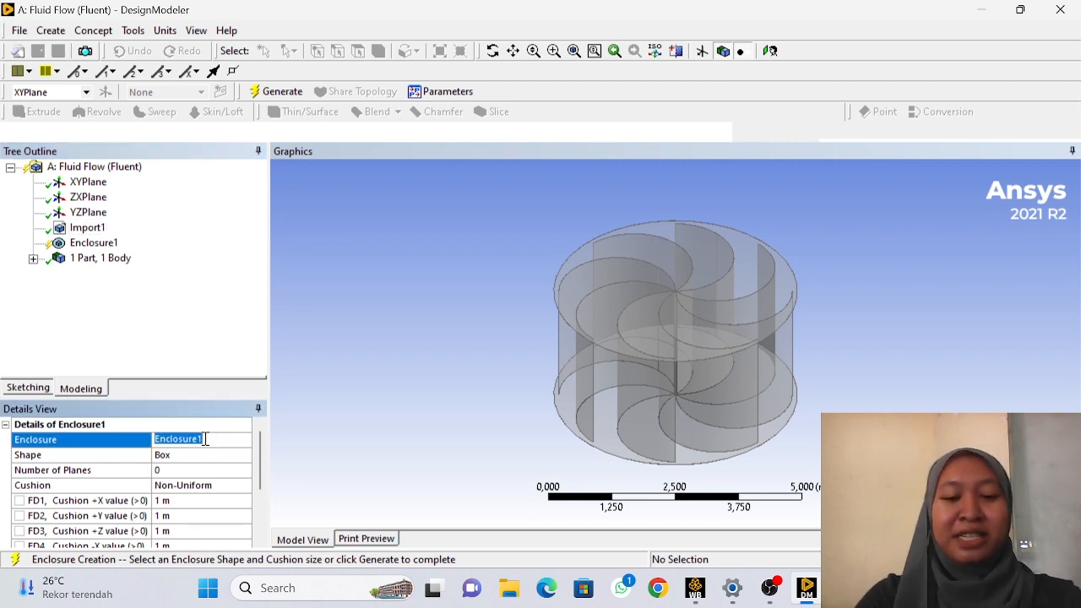
type("ROTATING ZONE")
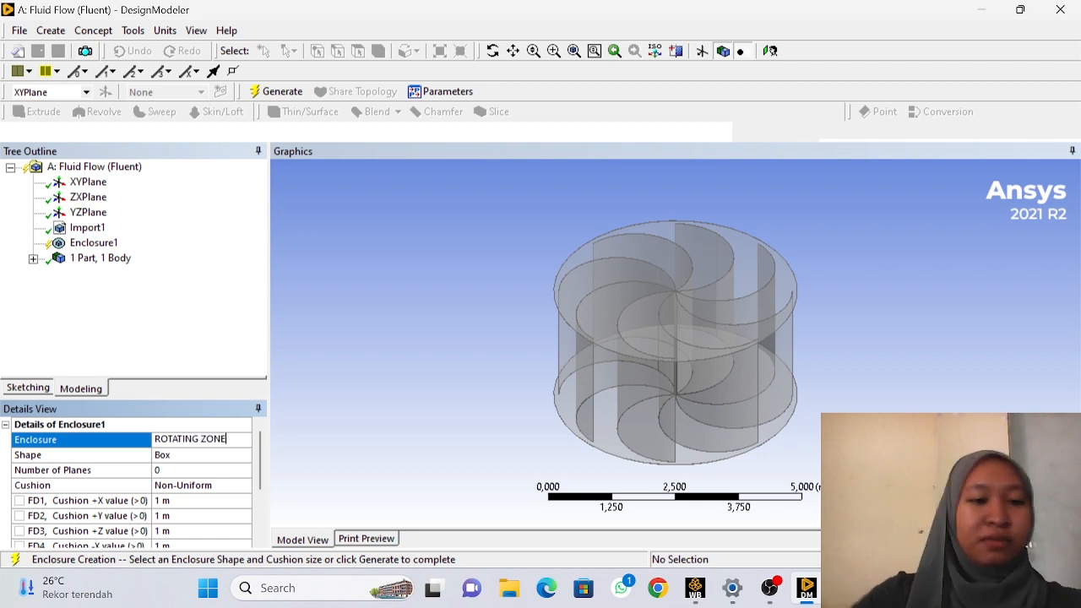
Set the rotating zone enclosure's shape to Cylinder and its cylinder alignment to Y-Axis.
left_click(212, 461)
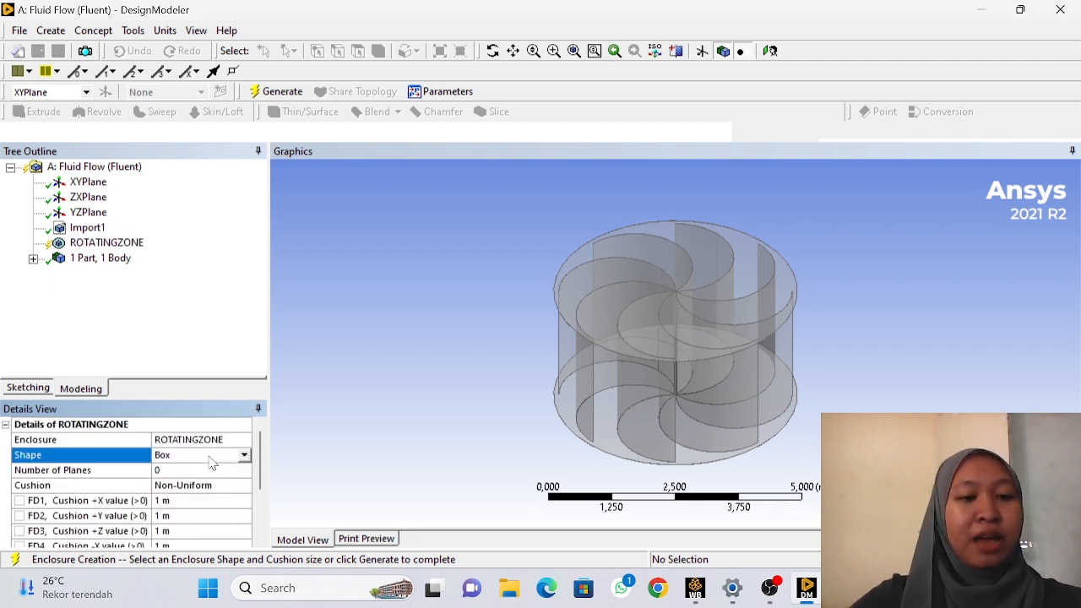
left_click(244, 455)
left_click(191, 479)
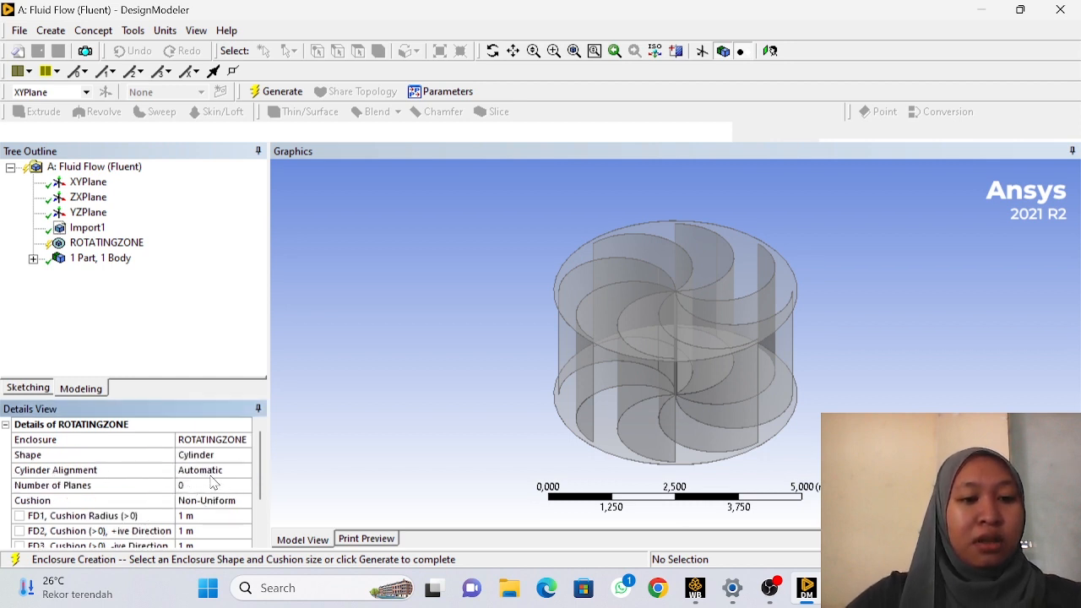
left_click(221, 474)
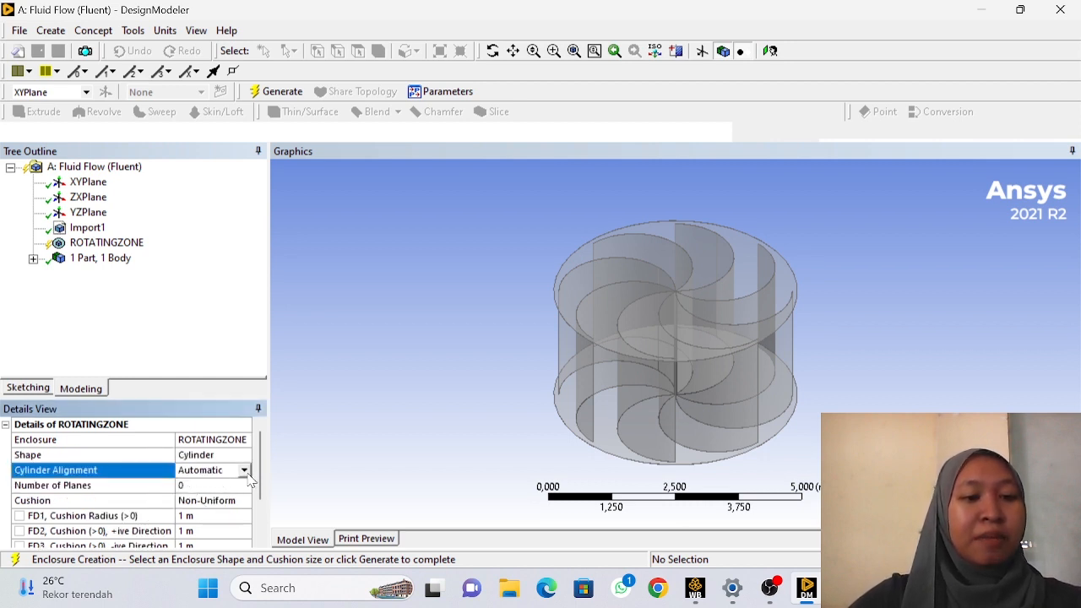
left_click(243, 471)
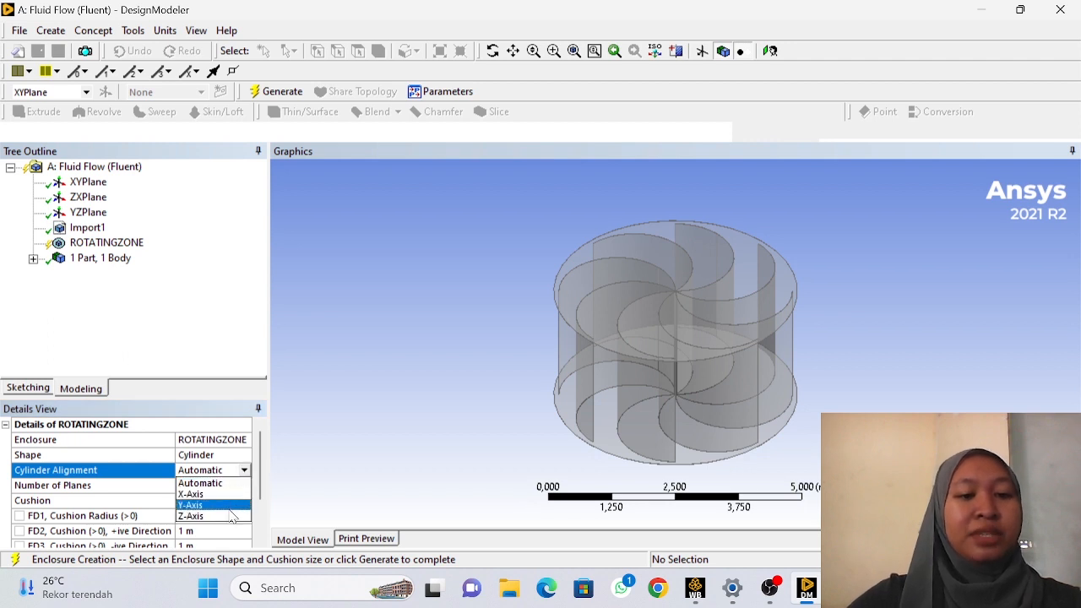
left_click(225, 505)
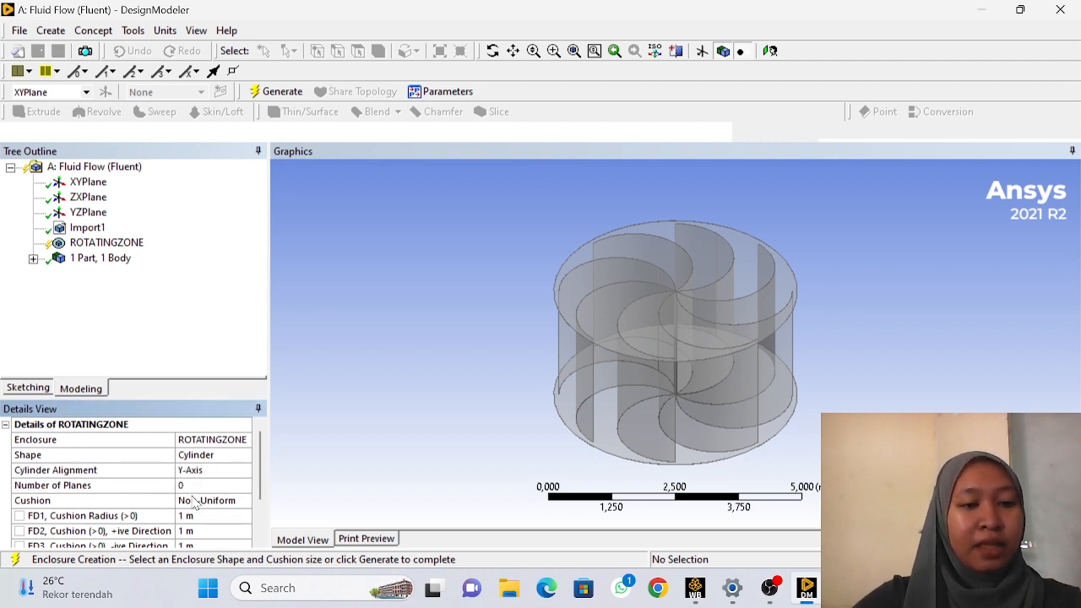
Set the rotating zone enclosure's cushion to Uniform and generate the enclosure.
left_click(237, 502)
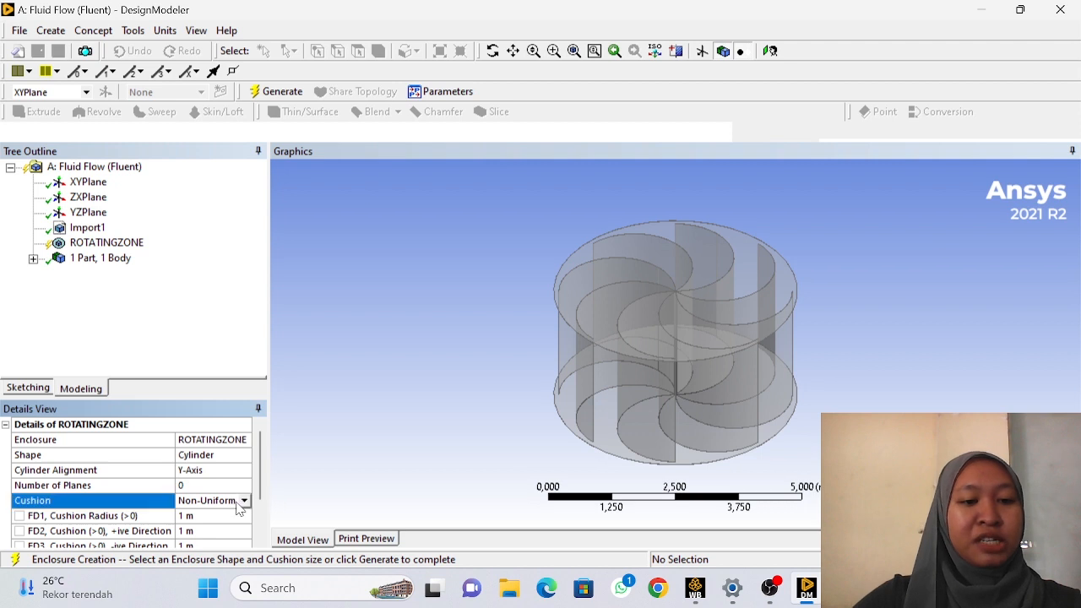
left_click(244, 501)
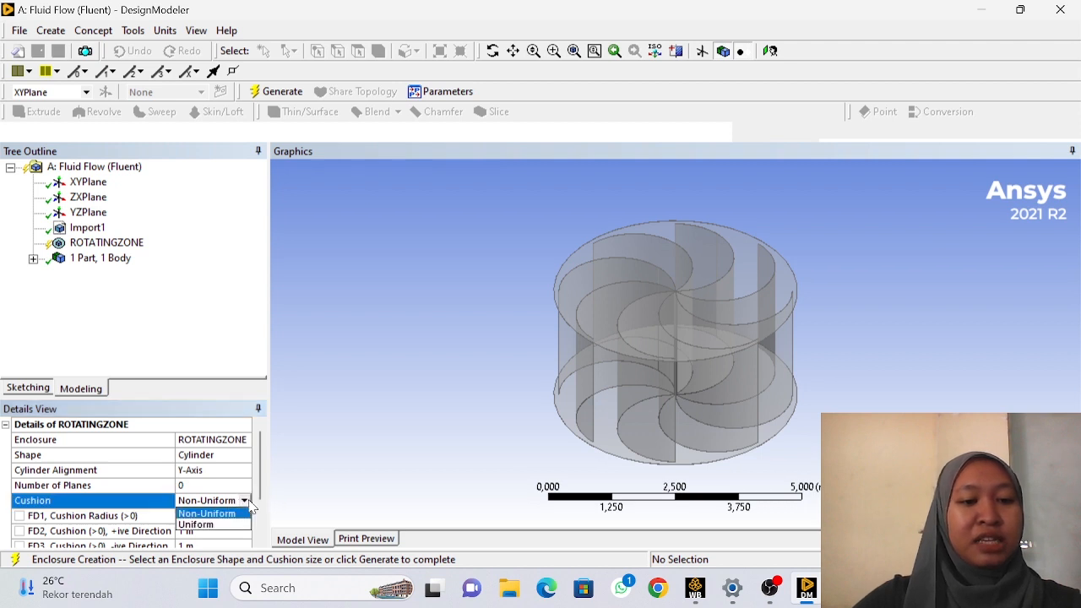
left_click(214, 525)
scroll(203, 514, "down", 1)
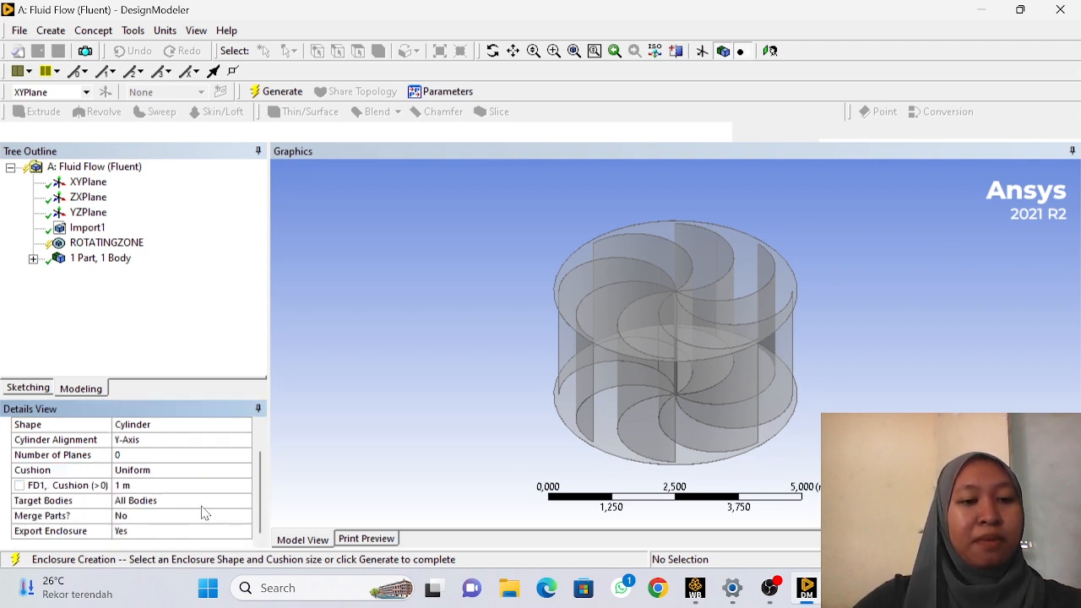
scroll(203, 514, "up", 1)
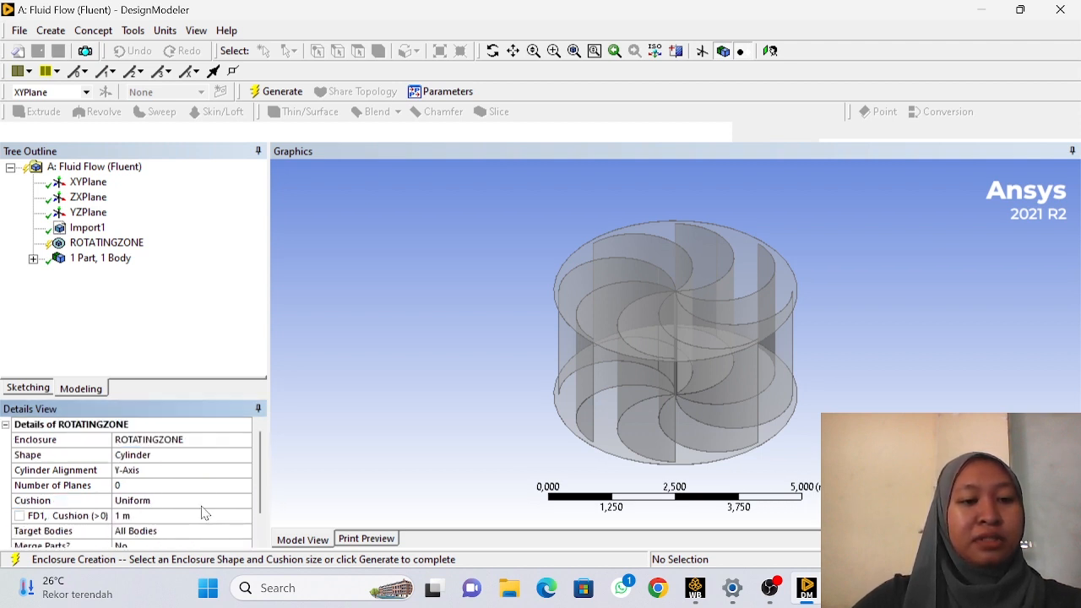
left_click(270, 91)
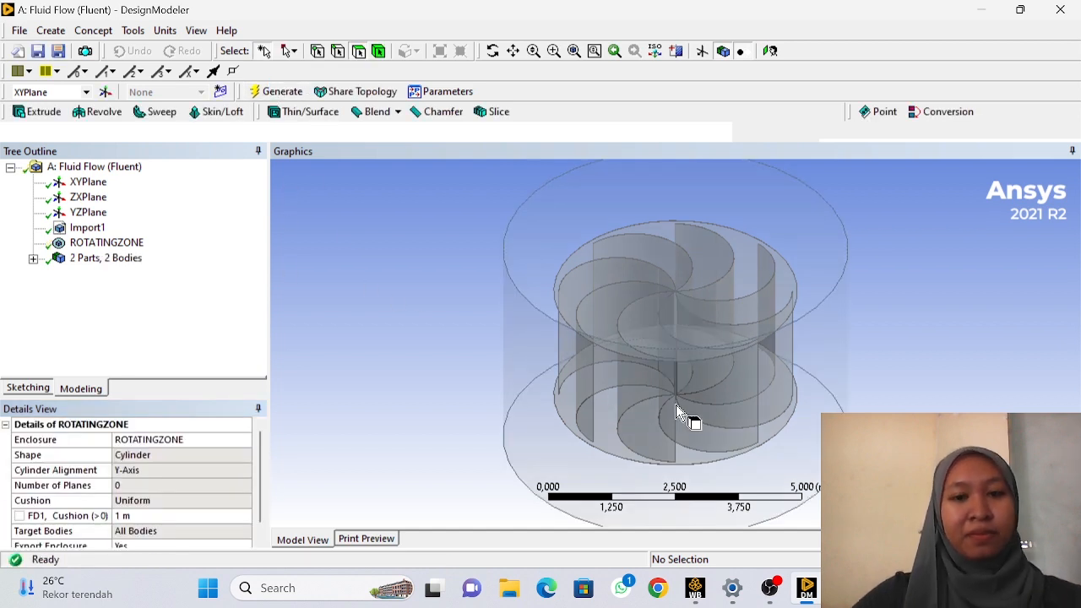
scroll(676, 404, "down", 2)
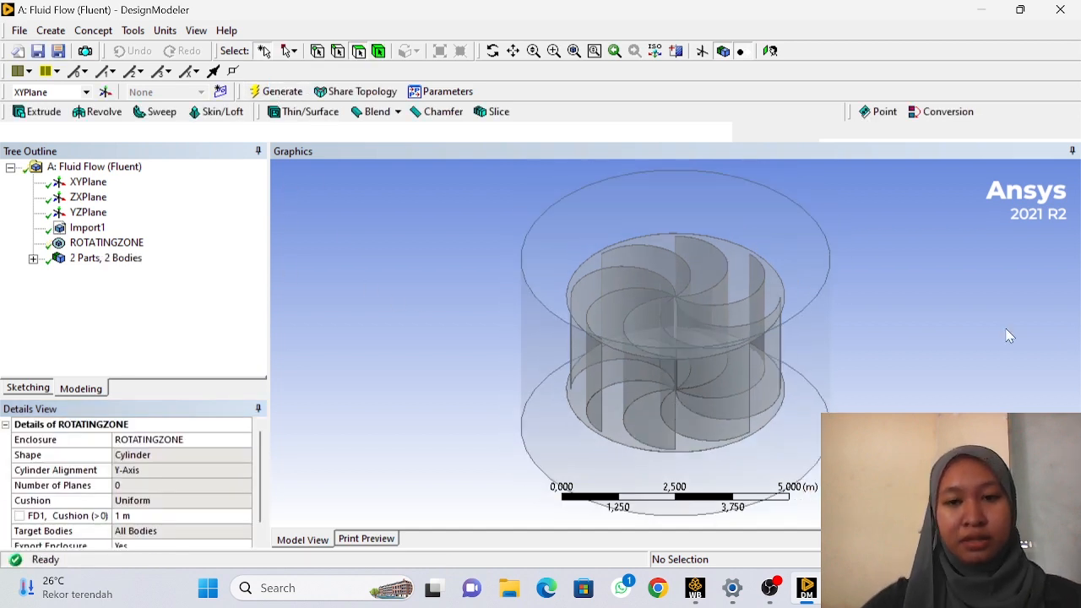
Add a second enclosure around the model and name it "WALL", keeping its Box shape.
left_click(132, 31)
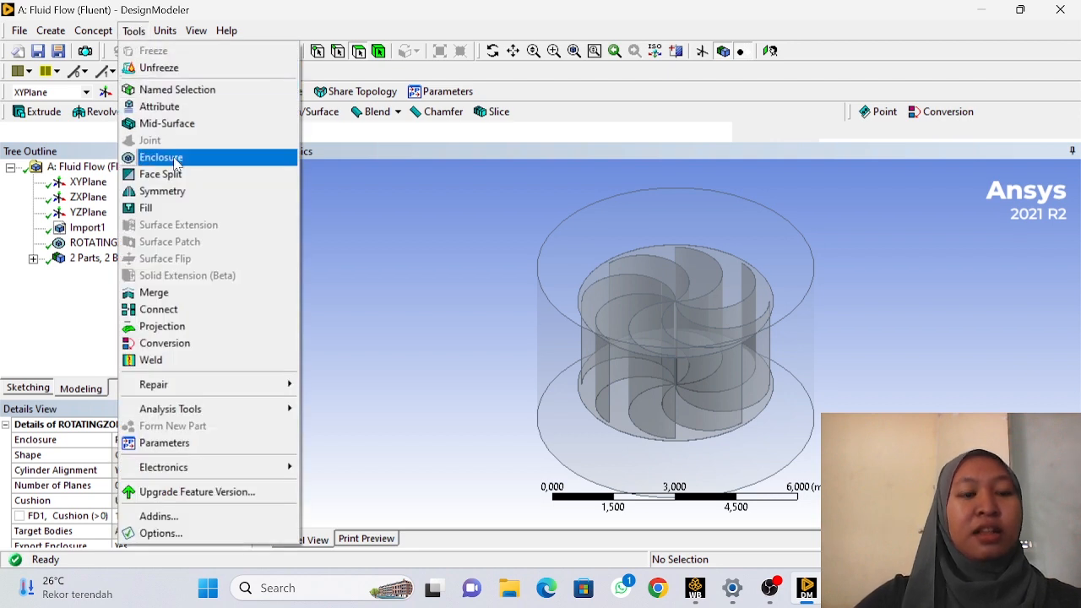
left_click(175, 160)
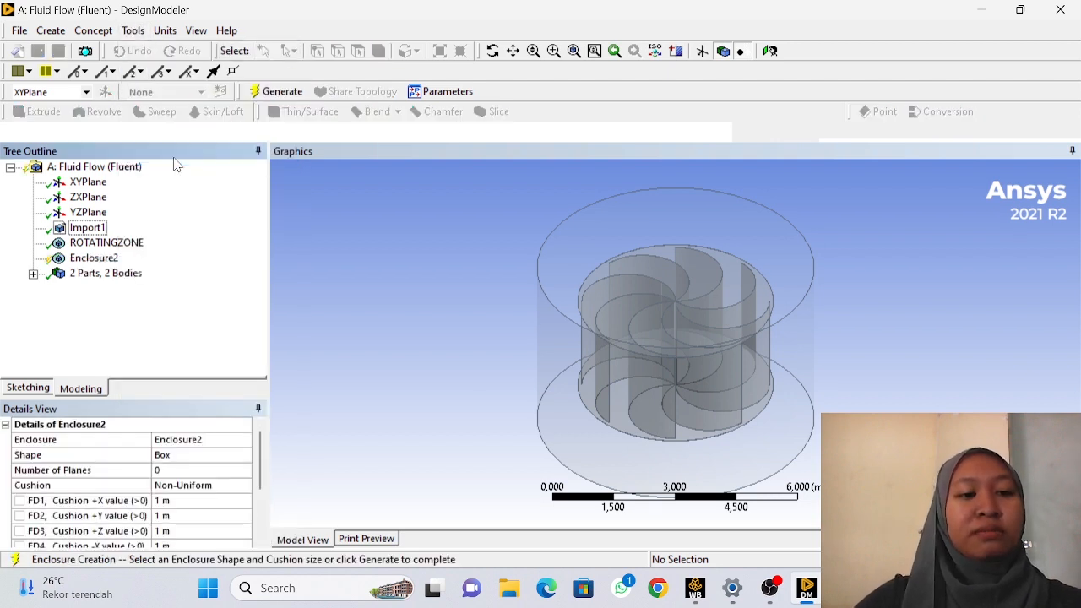
left_click(220, 438)
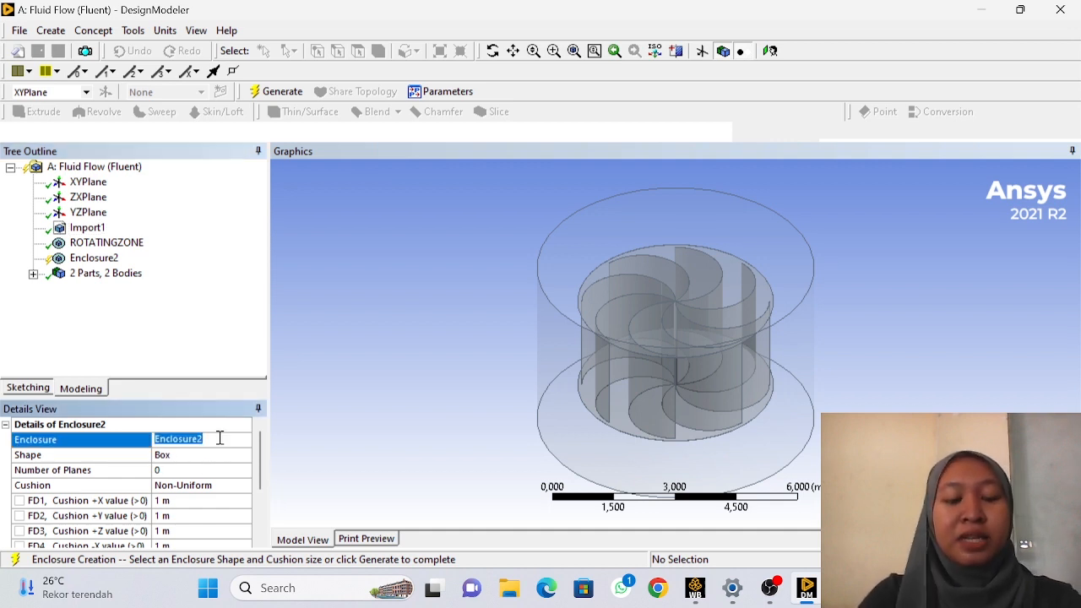
type("WALL")
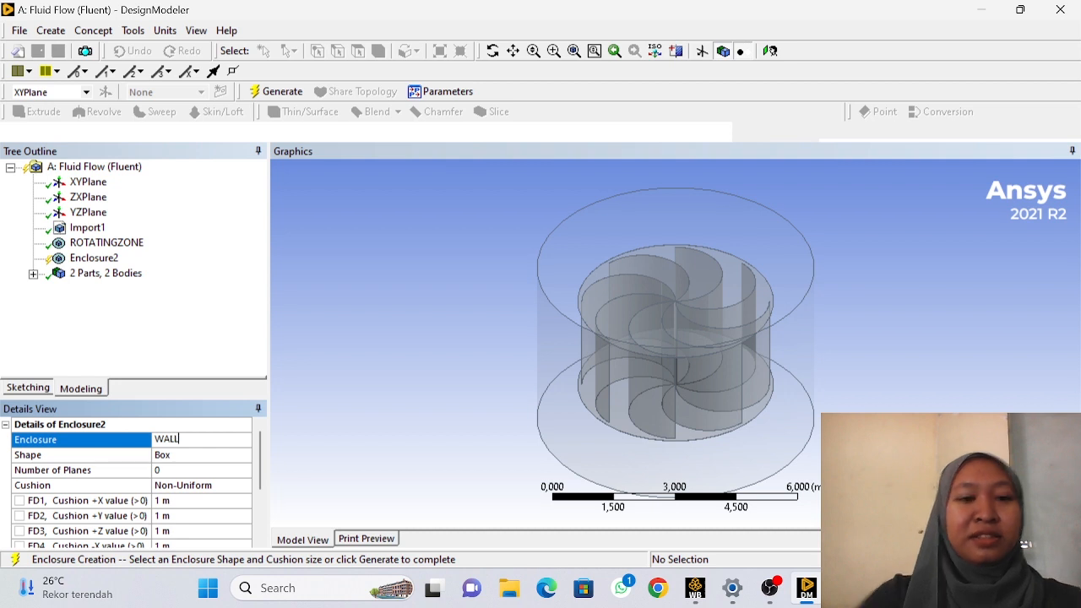
left_click(219, 458)
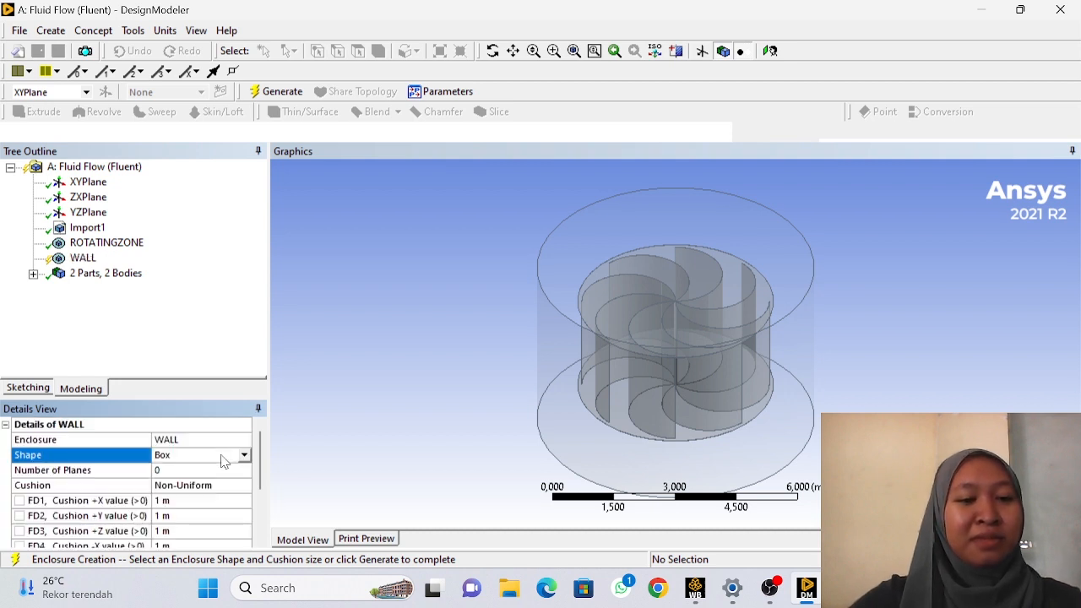
Set the WALL enclosure's +Z cushion to 2 m and its -Z cushion to 4 m, and generate it.
scroll(215, 472, "down", 1)
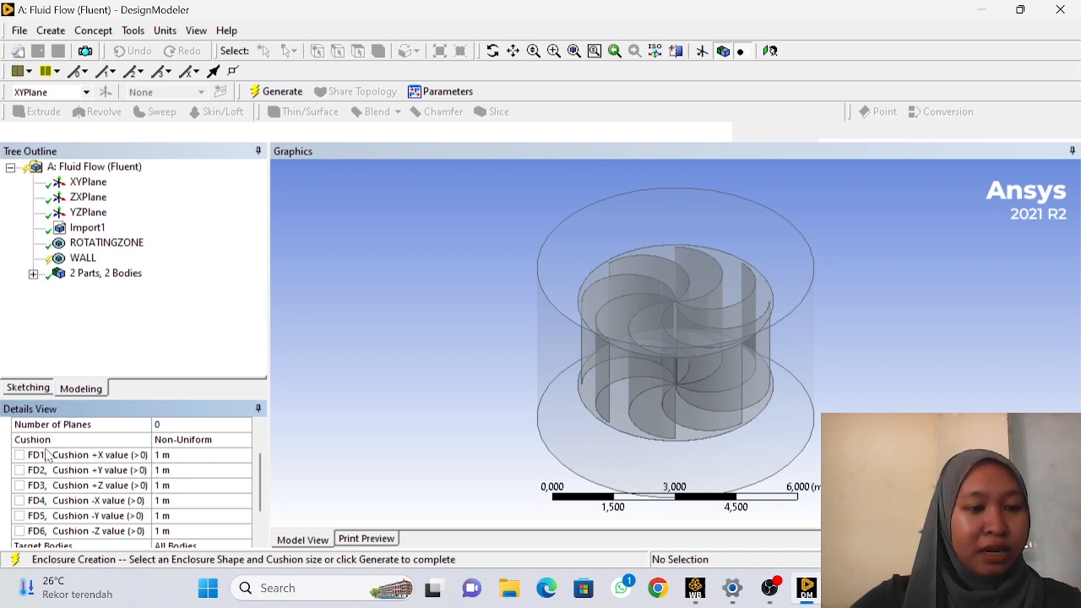
left_click(202, 487)
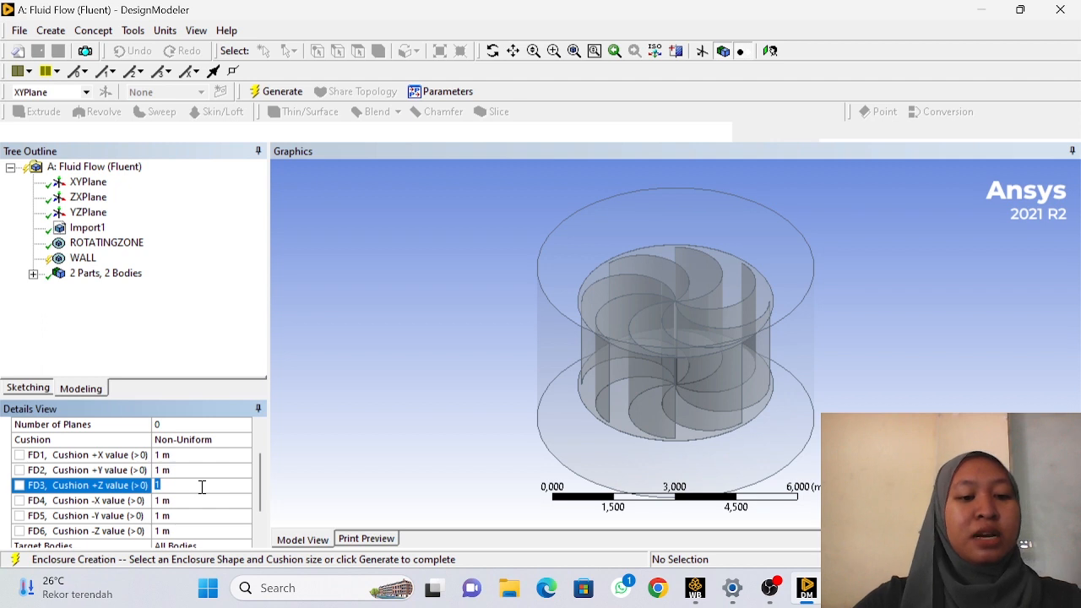
type("2")
scroll(186, 511, "down", 1)
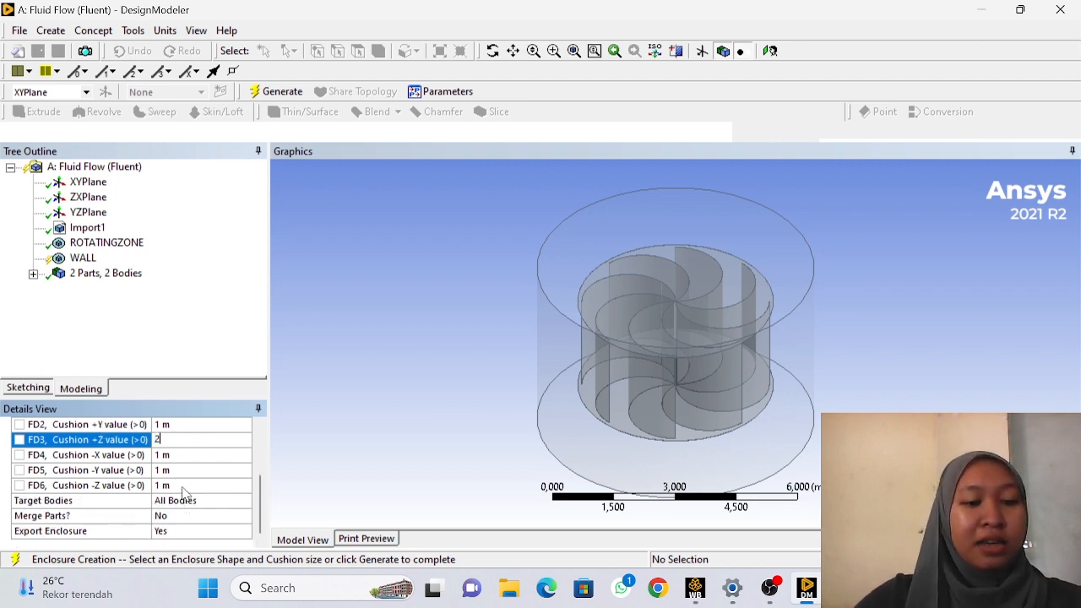
left_click(184, 486)
scroll(193, 498, "up", 1)
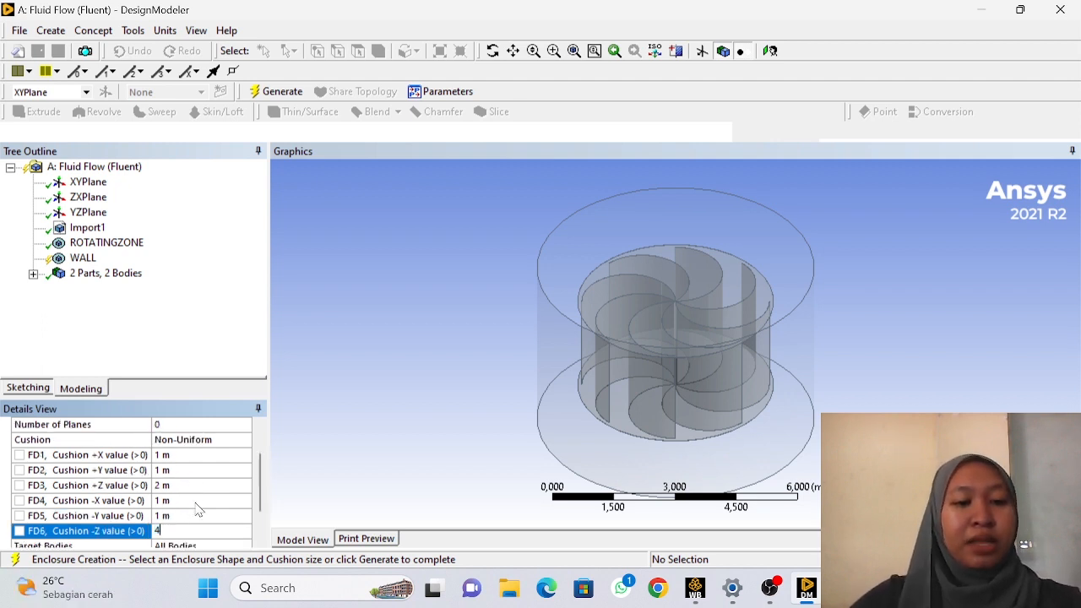
left_click(279, 91)
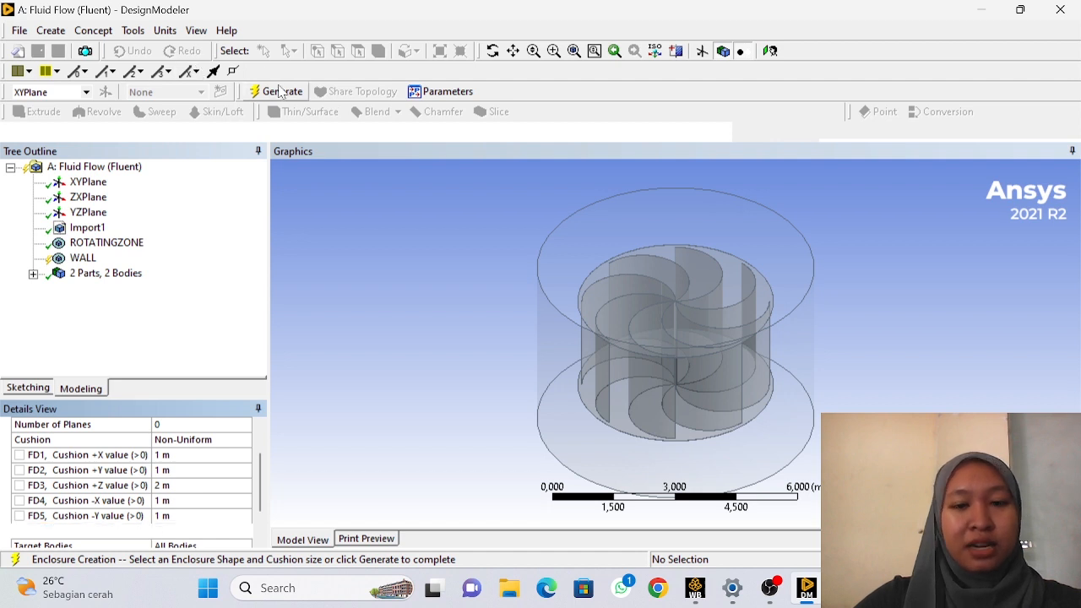
scroll(776, 385, "down", 5)
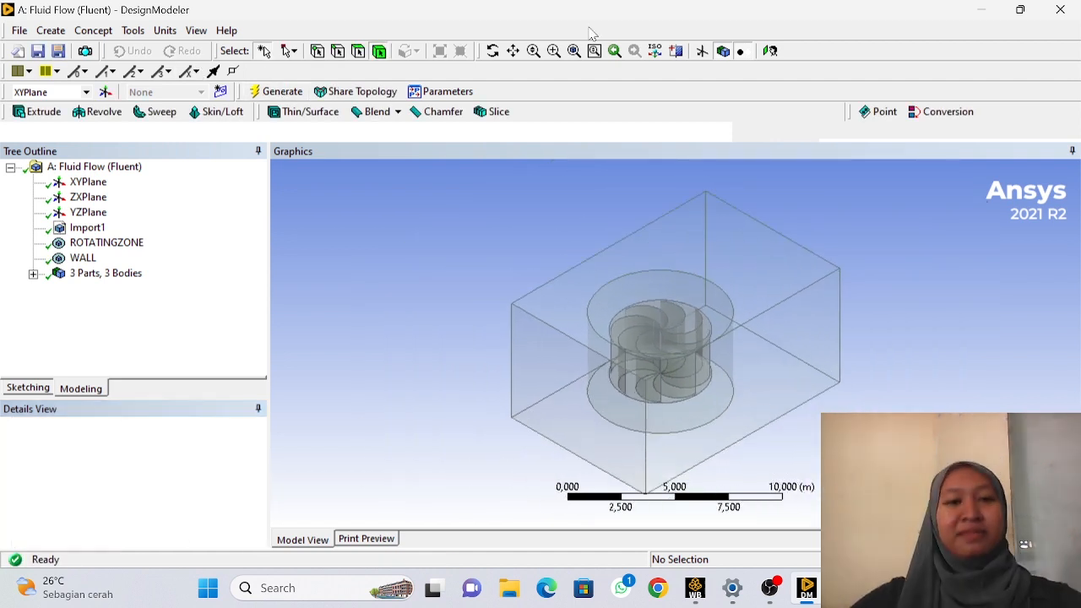
Create and generate a named selection "INLET" on the box enclosure's end face nearest the turbine.
left_click(135, 26)
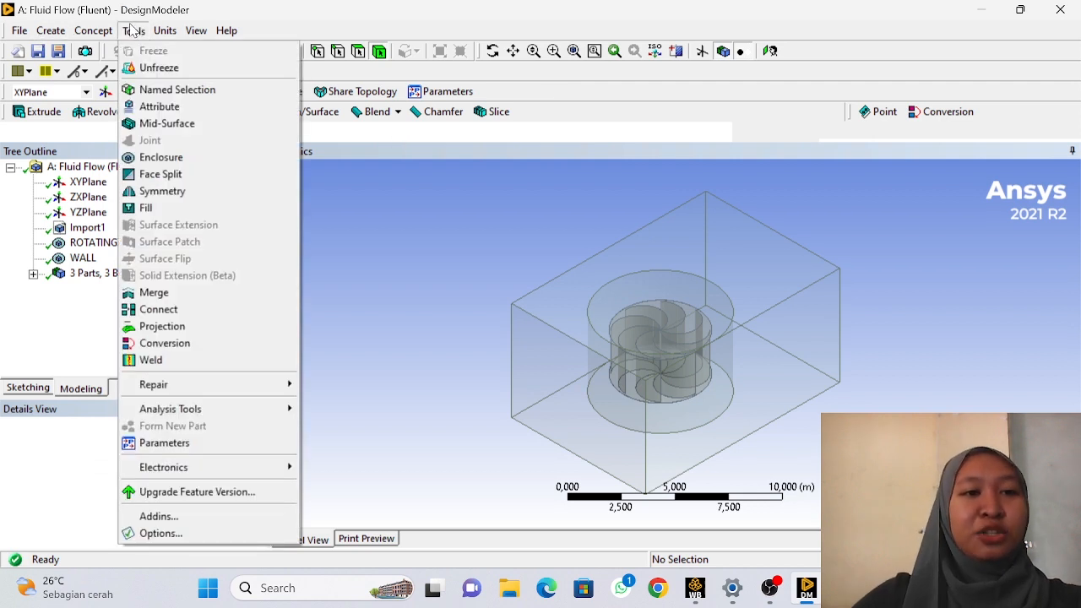
left_click(147, 90)
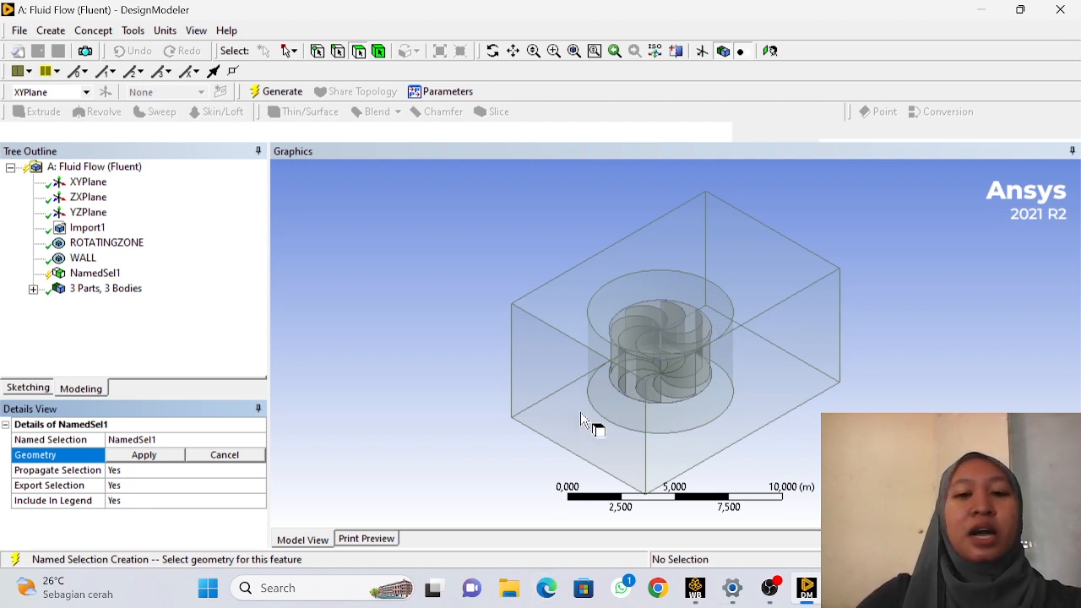
left_click(173, 440)
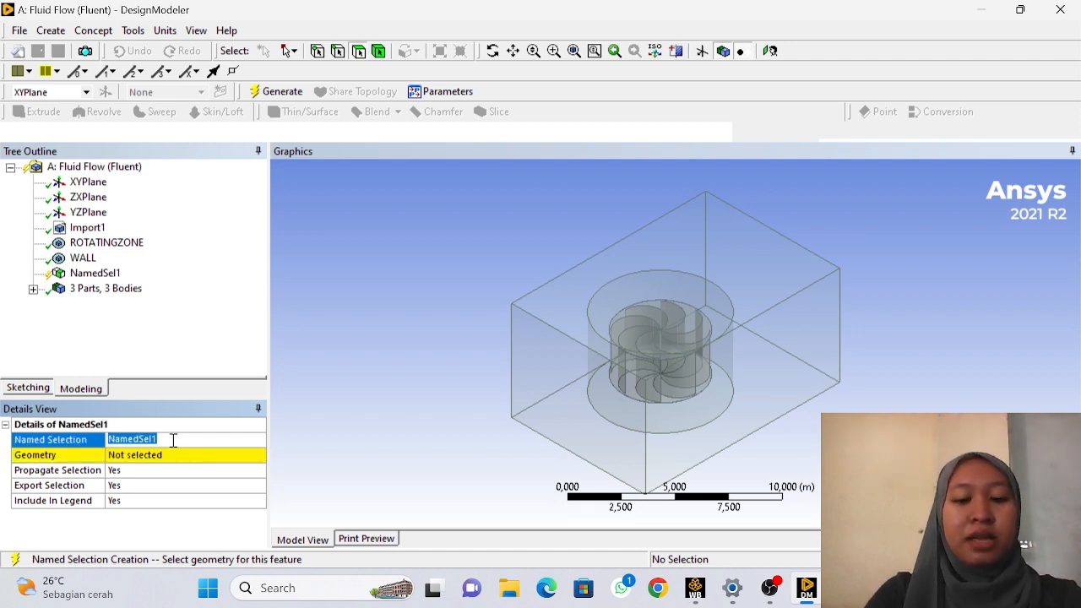
key("BackSpace")
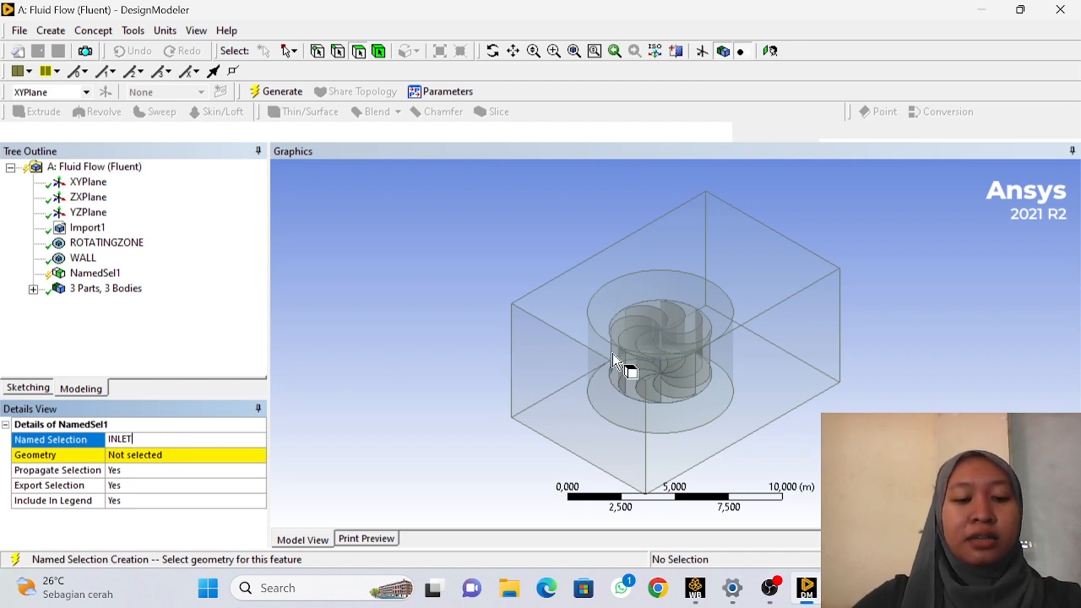
left_click(554, 373)
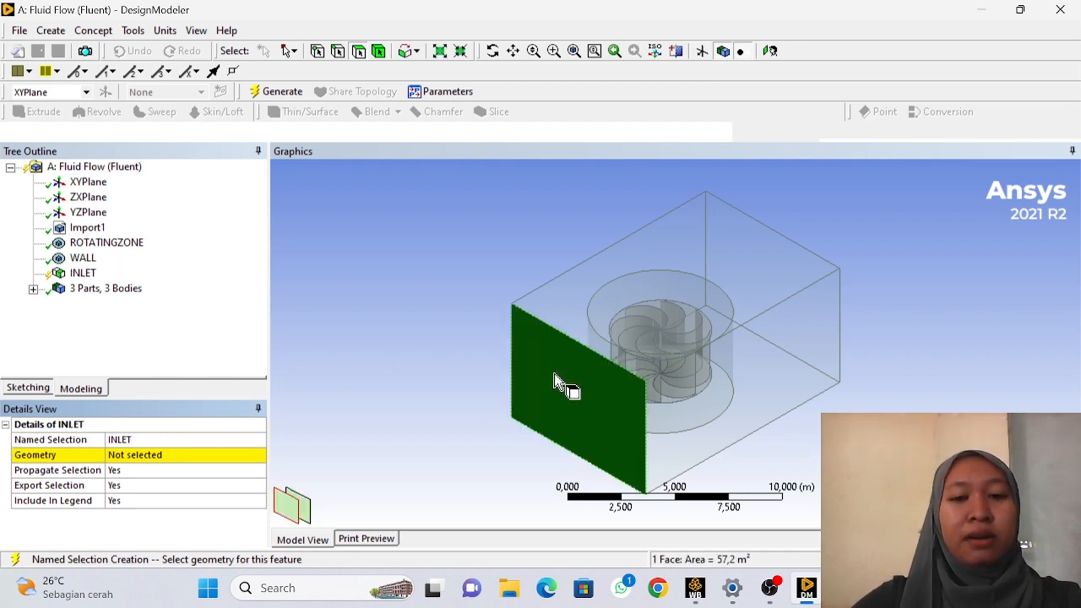
left_click(145, 458)
left_click(156, 459)
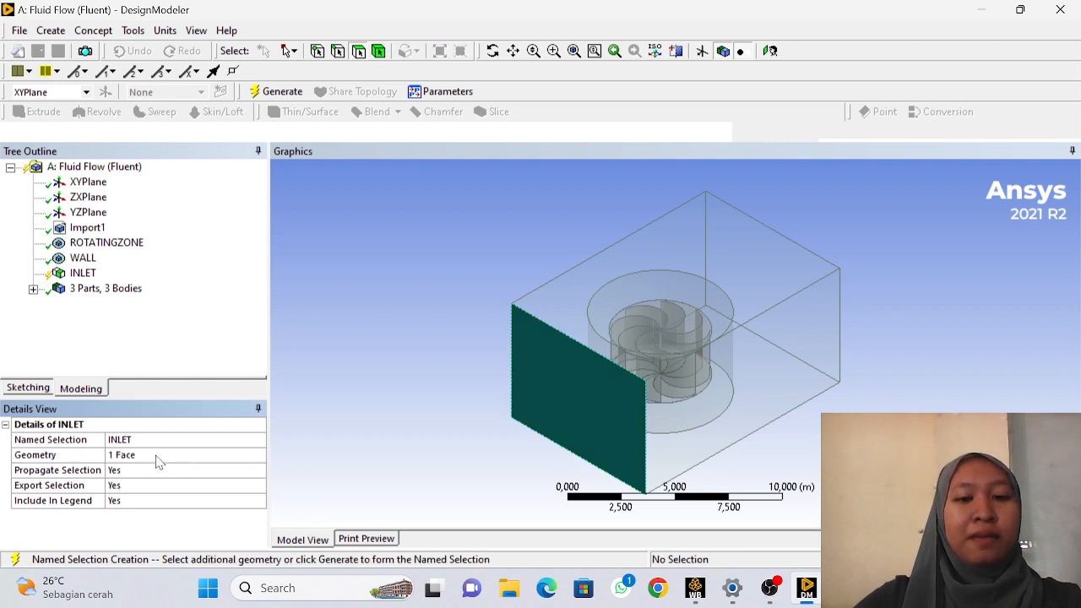
left_click(283, 92)
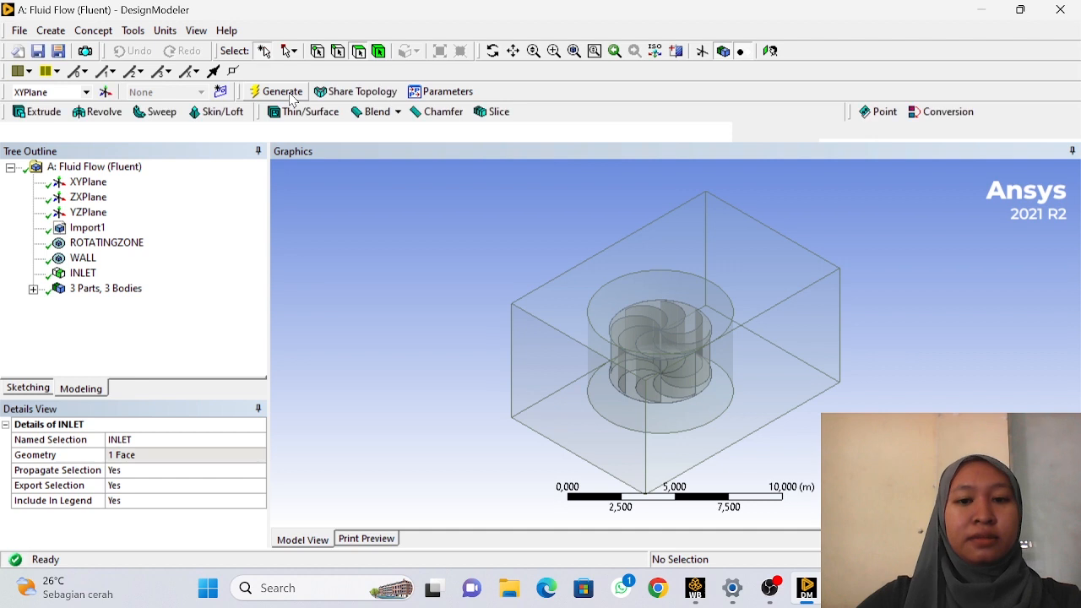
Add another named selection and pick the four long side faces of the box enclosure for it.
left_click(134, 30)
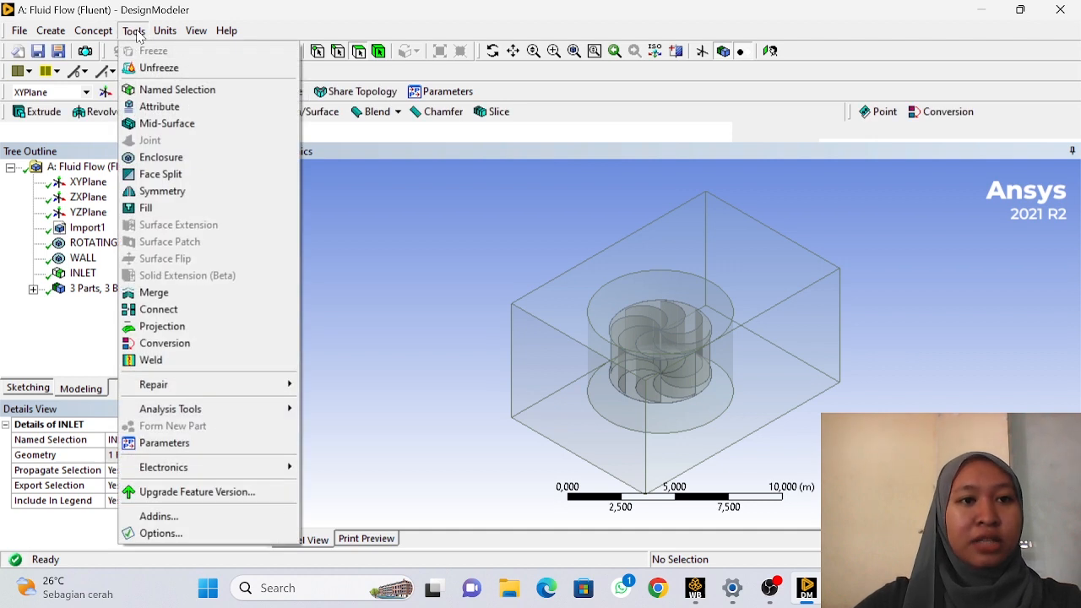
left_click(200, 89)
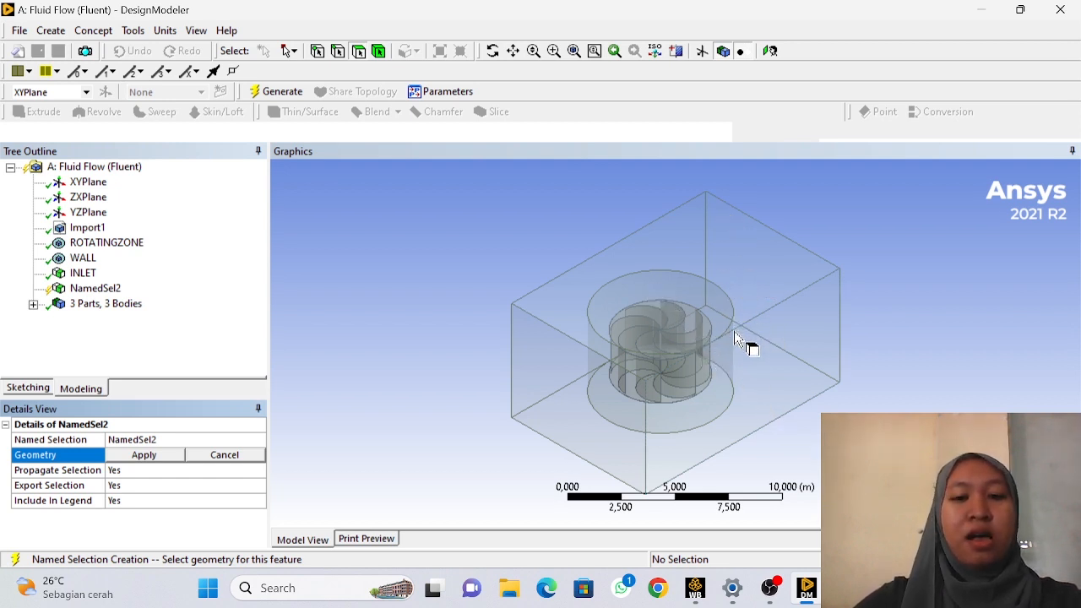
left_click(767, 364)
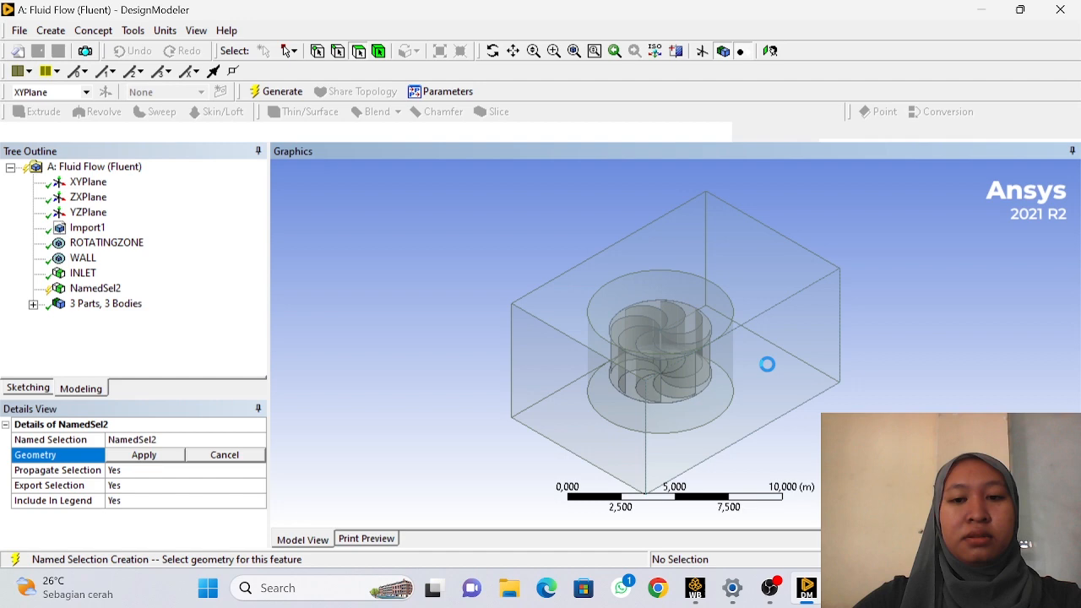
left_click(757, 289, "ctrl")
middle_click_drag(477, 380, 694, 285)
left_click(610, 292, "ctrl")
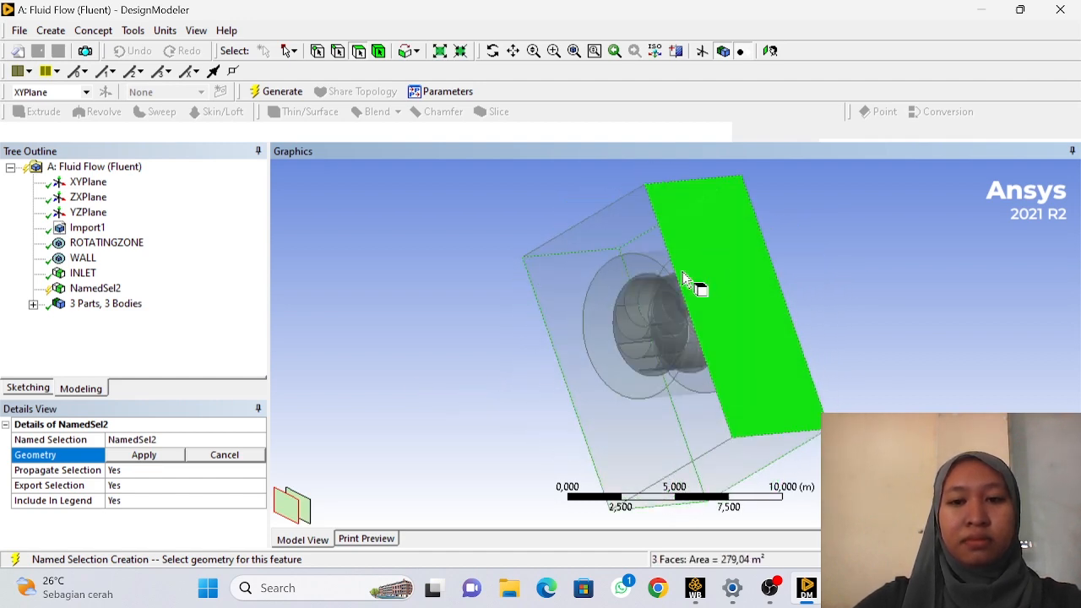
left_click(585, 261, "ctrl")
mouse_move(586, 260)
middle_mouse_down()
mouse_move(784, 355)
mouse_move(663, 273)
mouse_move(589, 270)
middle_mouse_up()
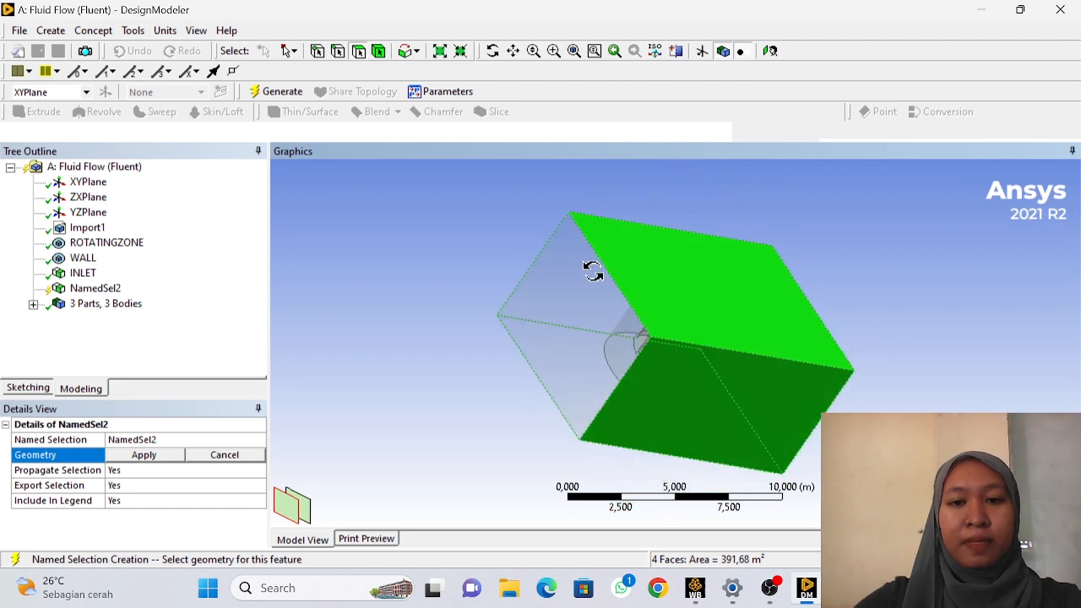
Name the new selection "TUNEL", apply the four picked faces as its geometry and generate it.
left_click(228, 439)
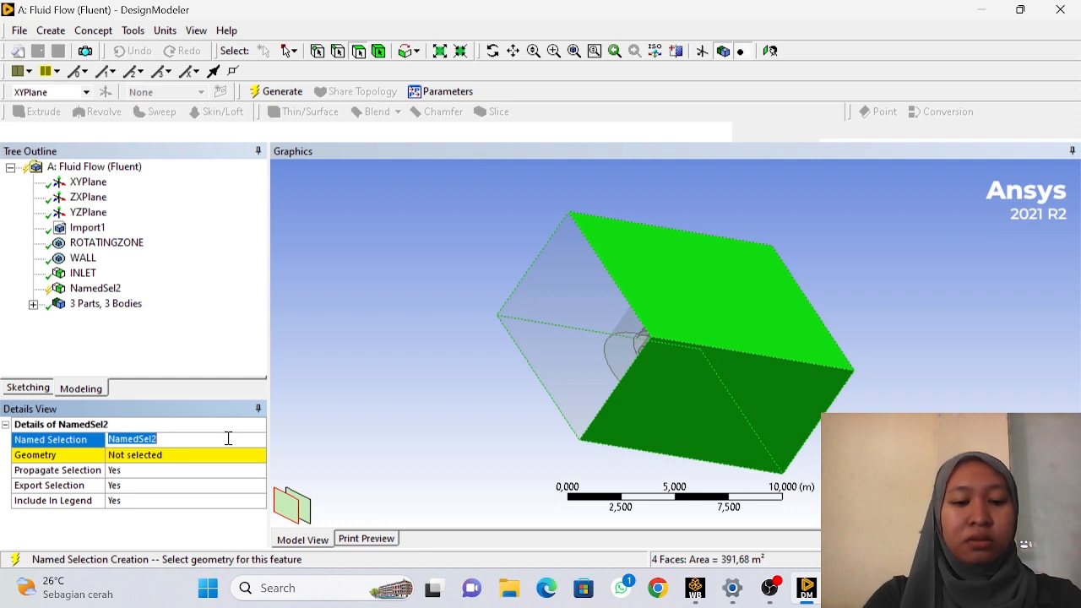
type("T")
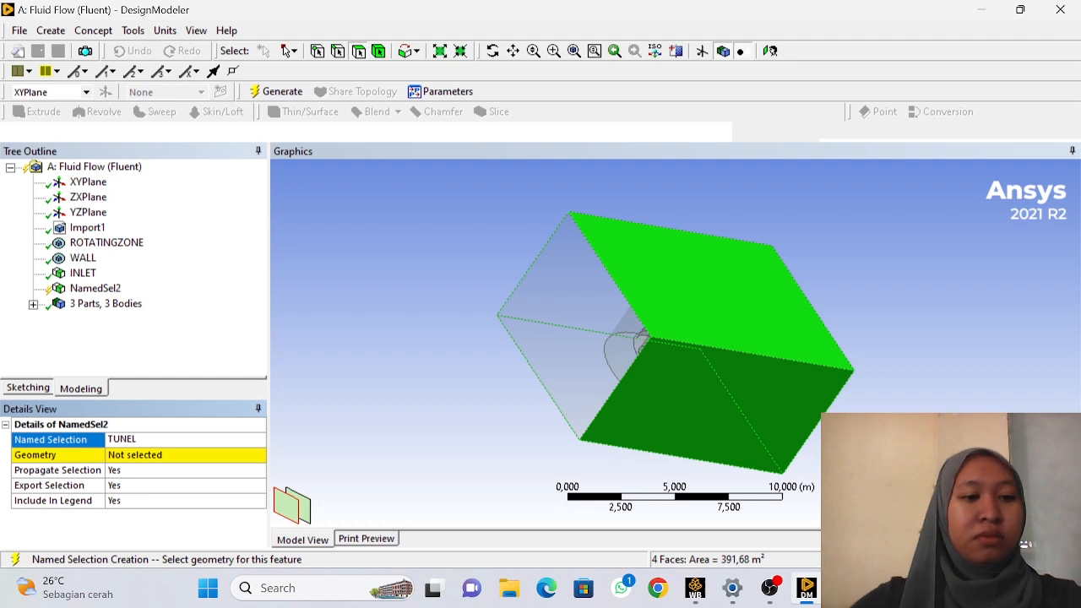
type("UNEL")
left_click(223, 455)
left_click(163, 460)
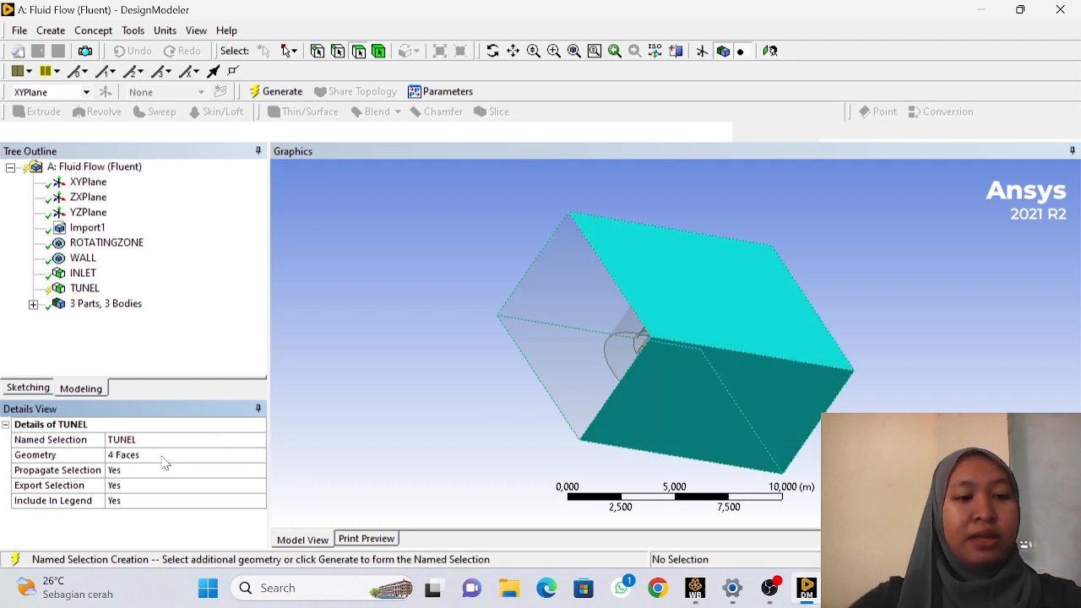
left_click(278, 91)
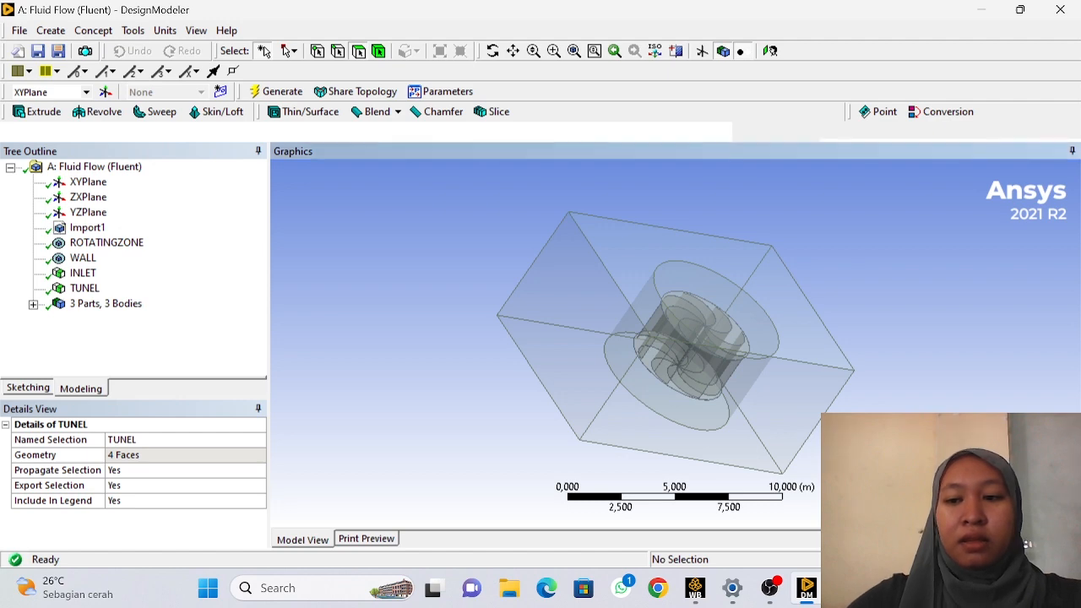
Add another named selection and pick the box enclosure's end face opposite the inlet for it.
middle_click_drag(726, 338, 658, 338)
left_click(1035, 498)
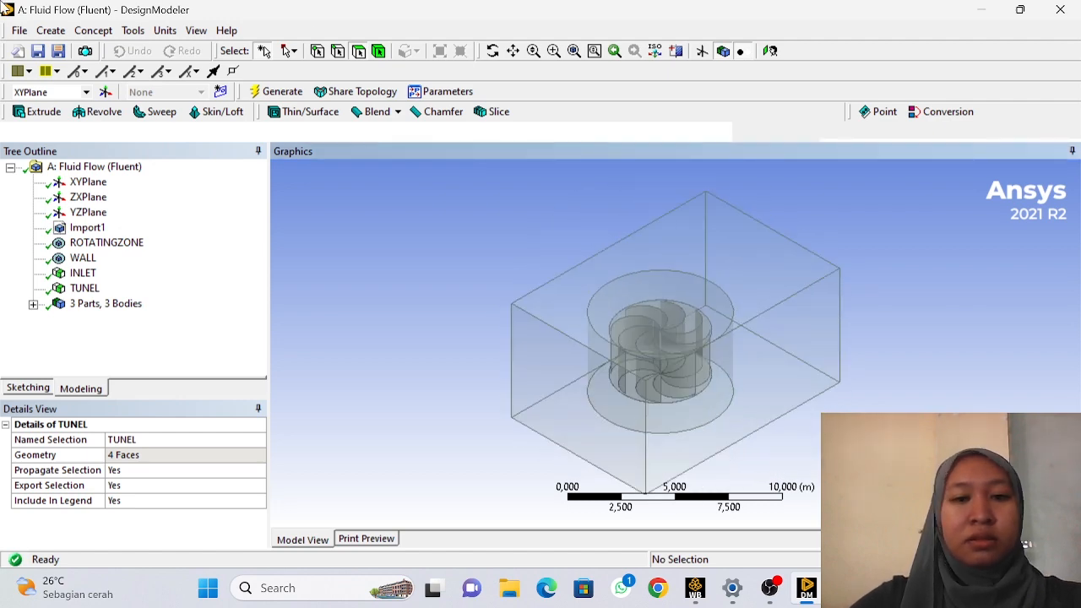
left_click(135, 31)
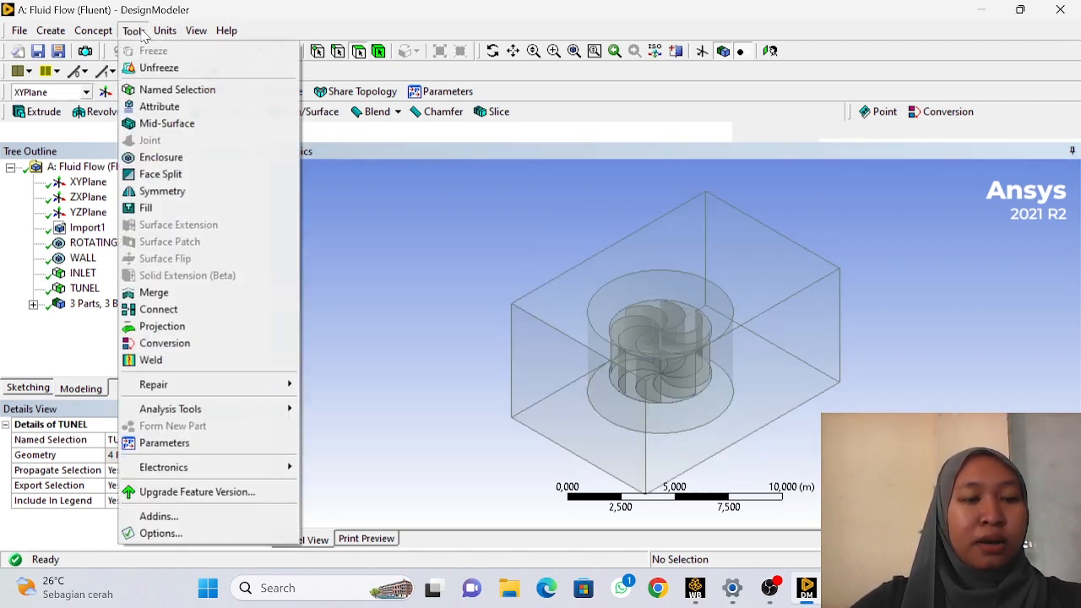
left_click(177, 90)
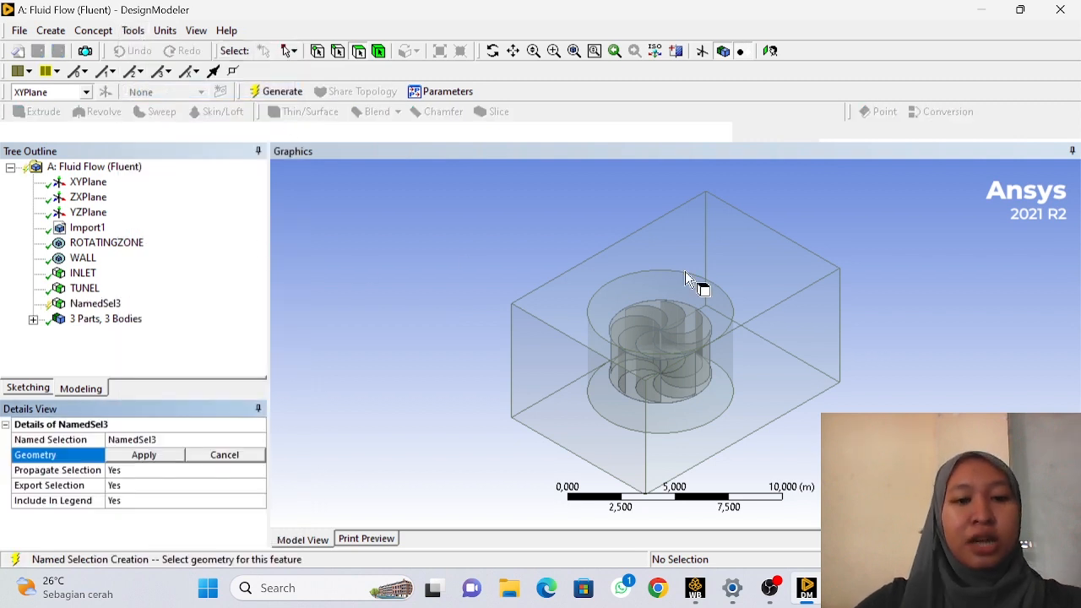
middle_click_drag(934, 297, 886, 357)
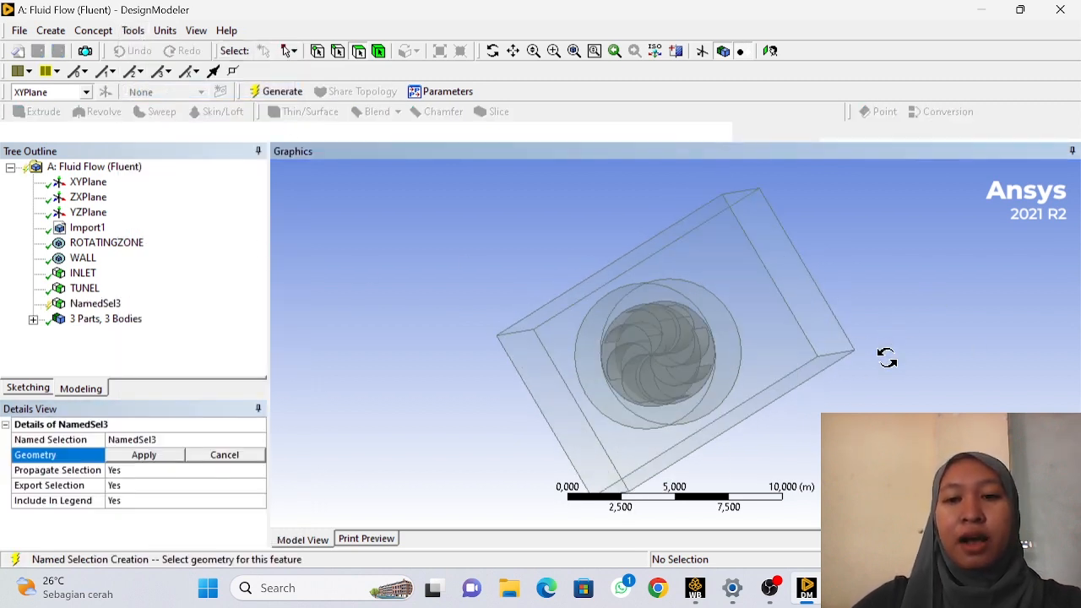
left_click(790, 297)
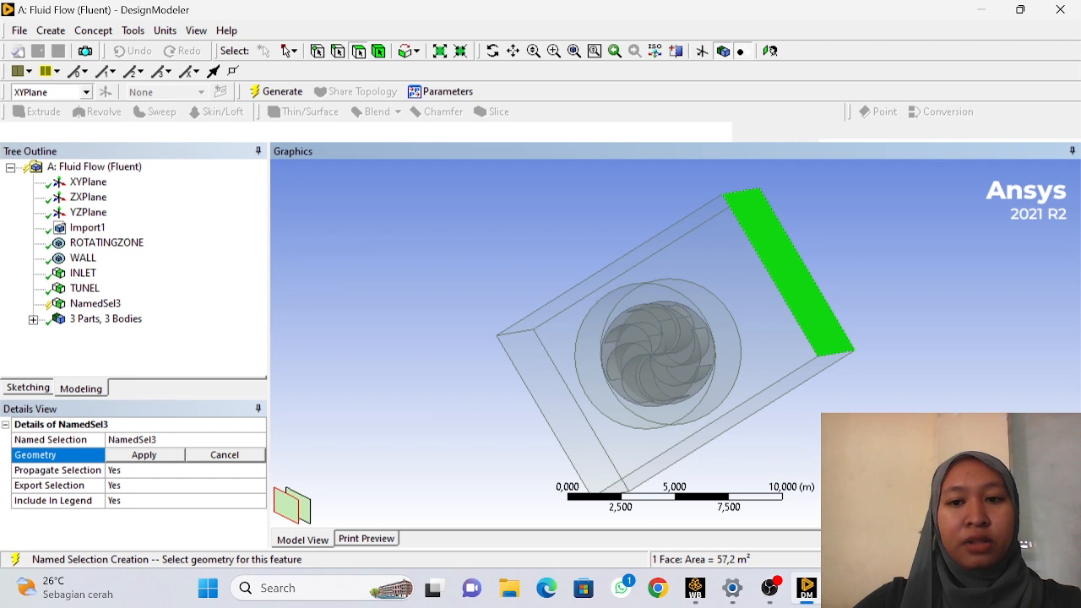
middle_click_drag(800, 302, 878, 299)
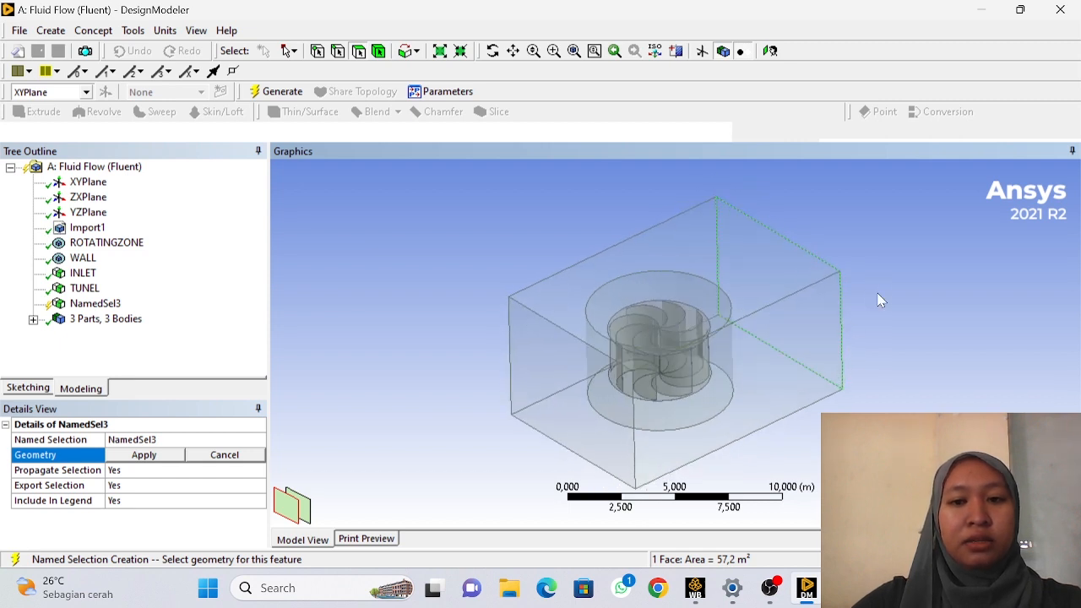
Name the new selection "OUTLET", apply the picked end face as its geometry and generate it.
left_click(186, 437)
type("O")
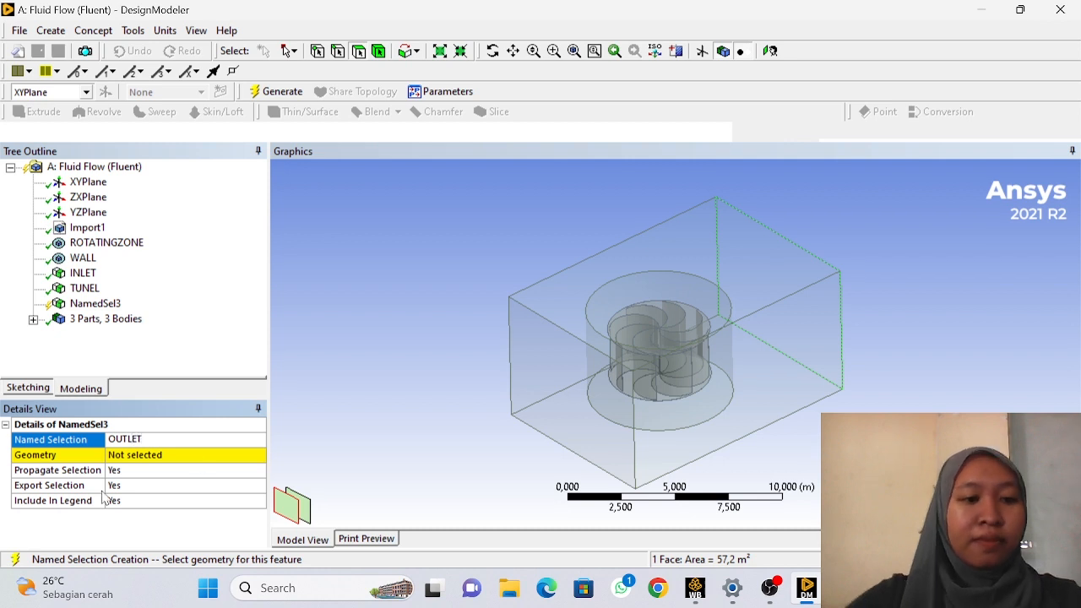
type("UTLET")
left_click(218, 457)
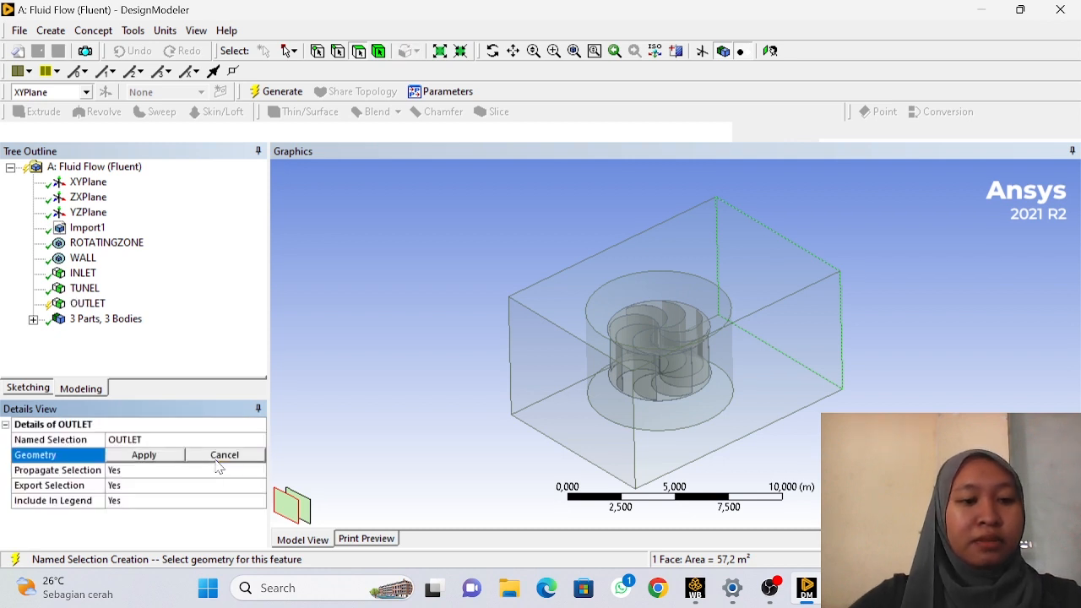
left_click(166, 460)
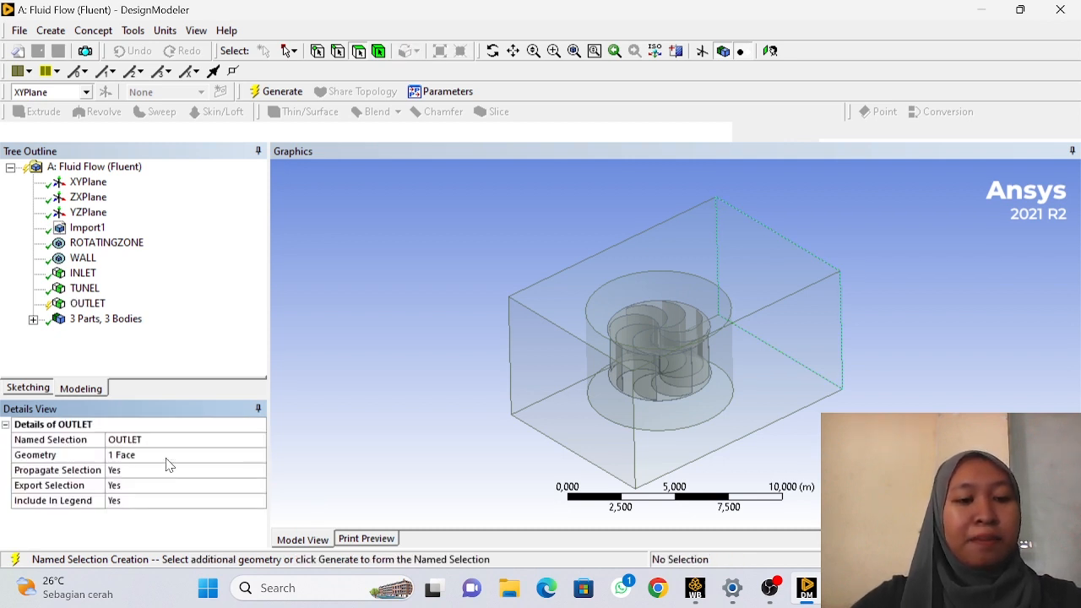
left_click(282, 93)
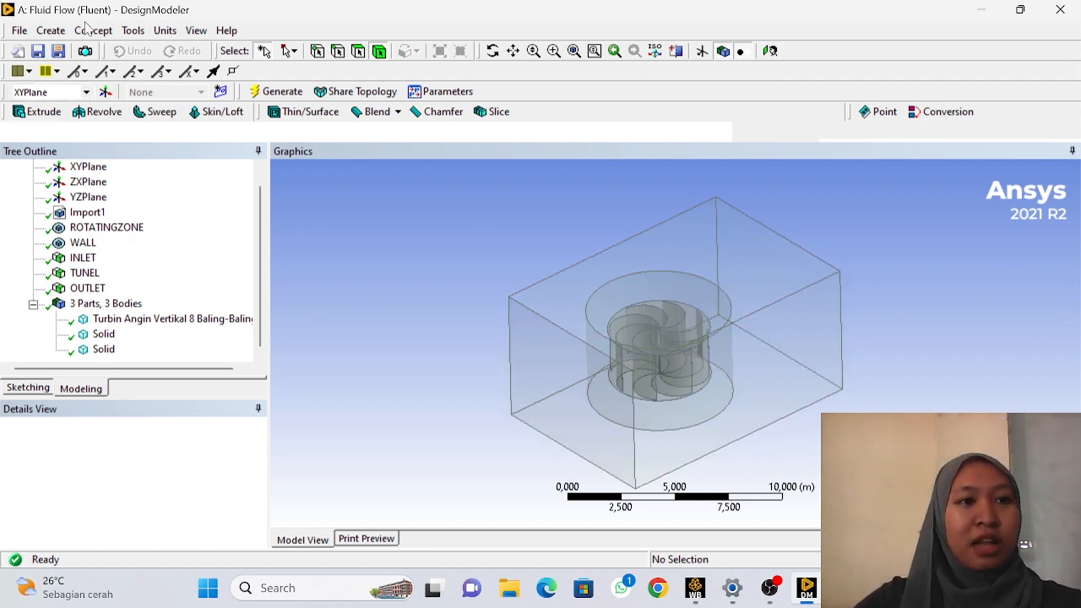
Add a Boolean feature and set its operation to Subtract.
left_click(50, 33)
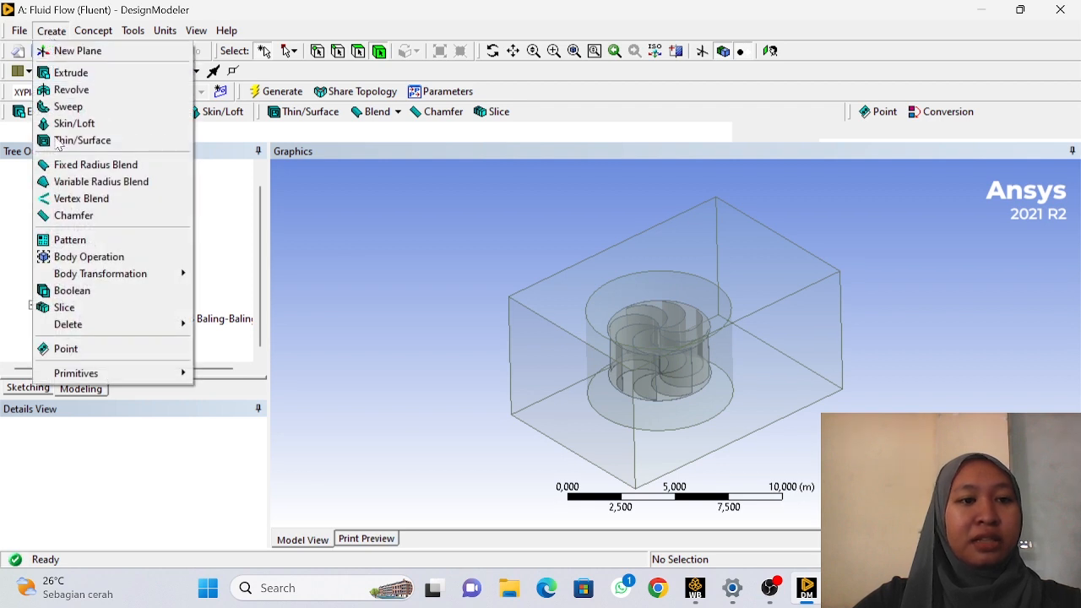
left_click(110, 295)
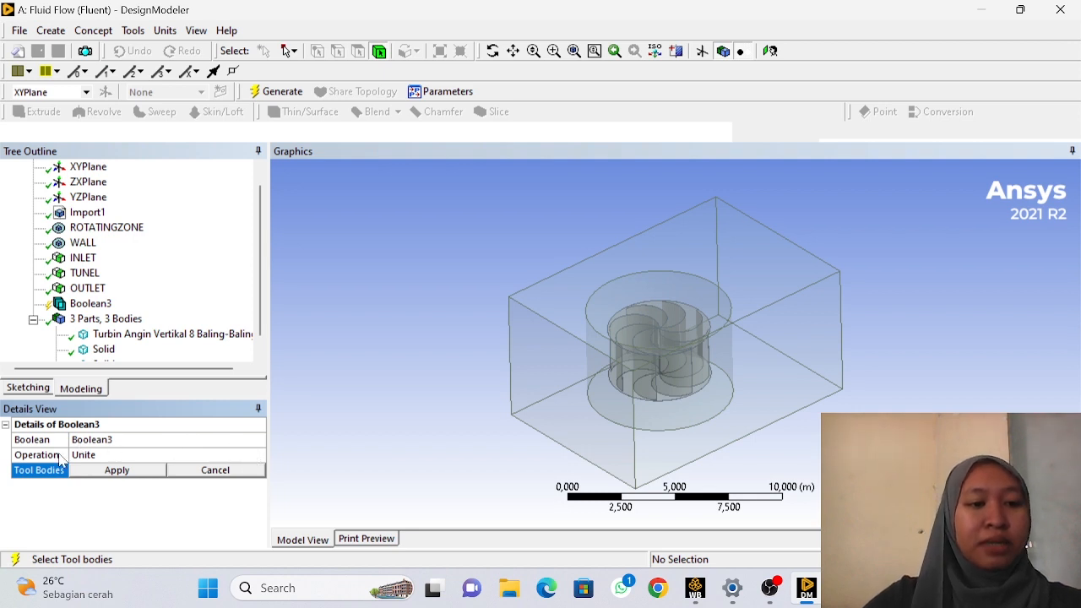
left_click(245, 457)
left_click(258, 454)
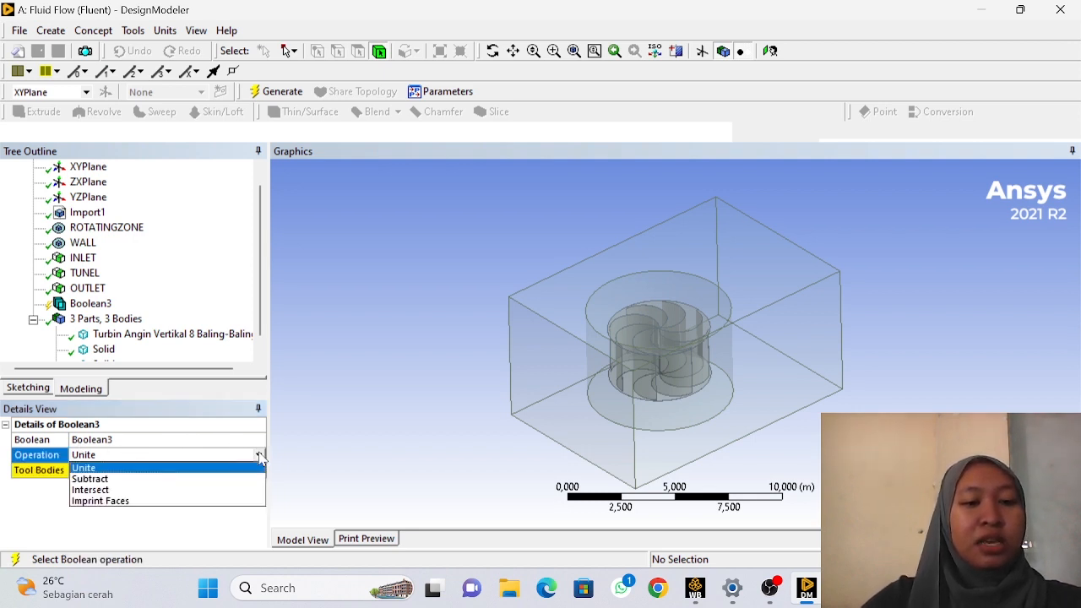
left_click(78, 480)
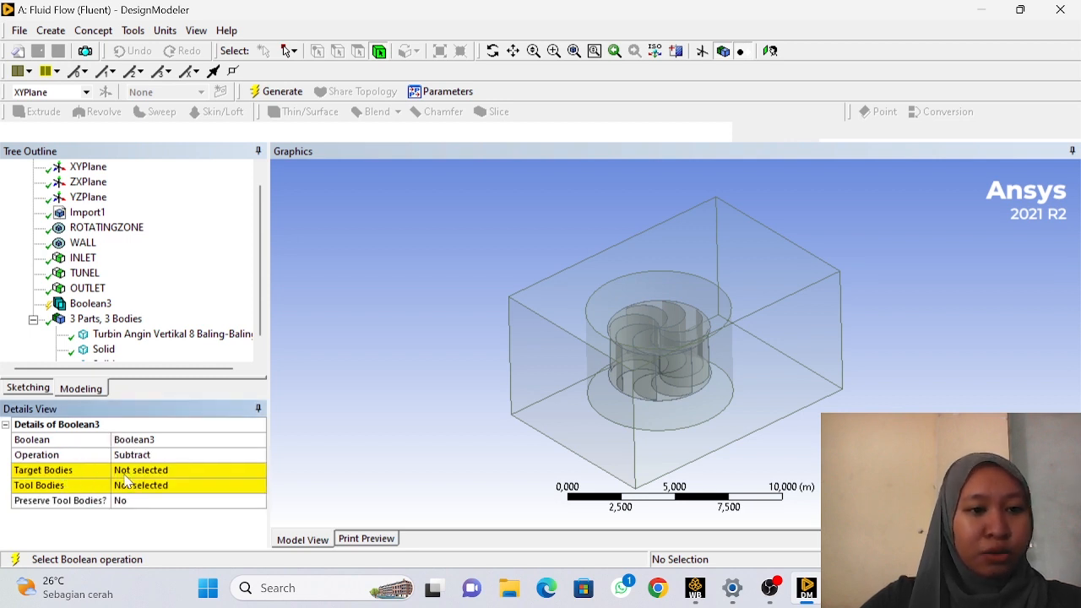
Set the eight-blade turbine body as the target body of the Boolean subtraction.
left_click(94, 470)
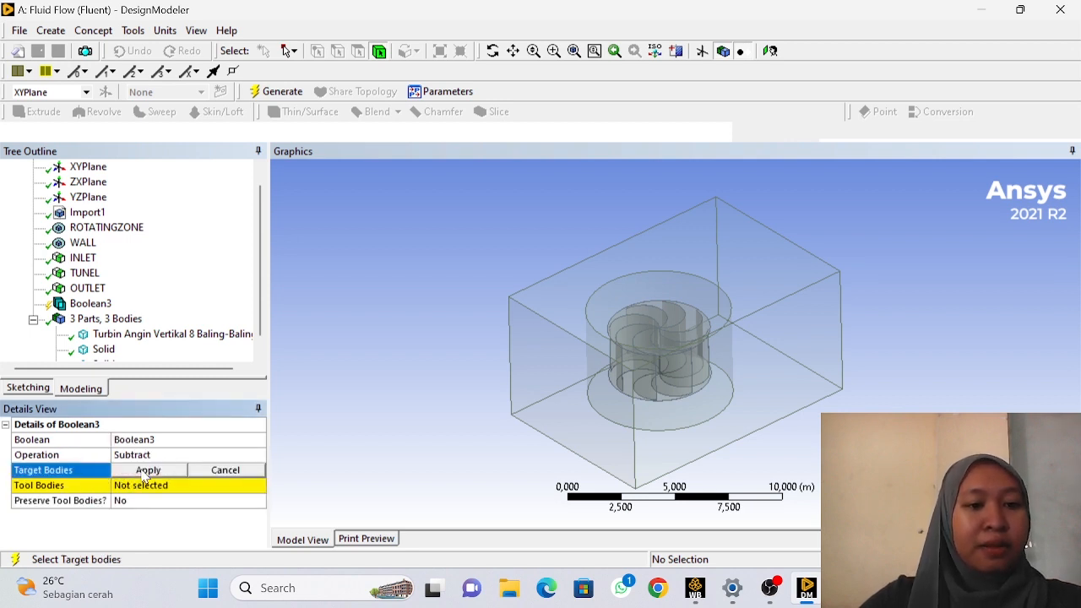
left_click(71, 473)
scroll(106, 324, "down", 1)
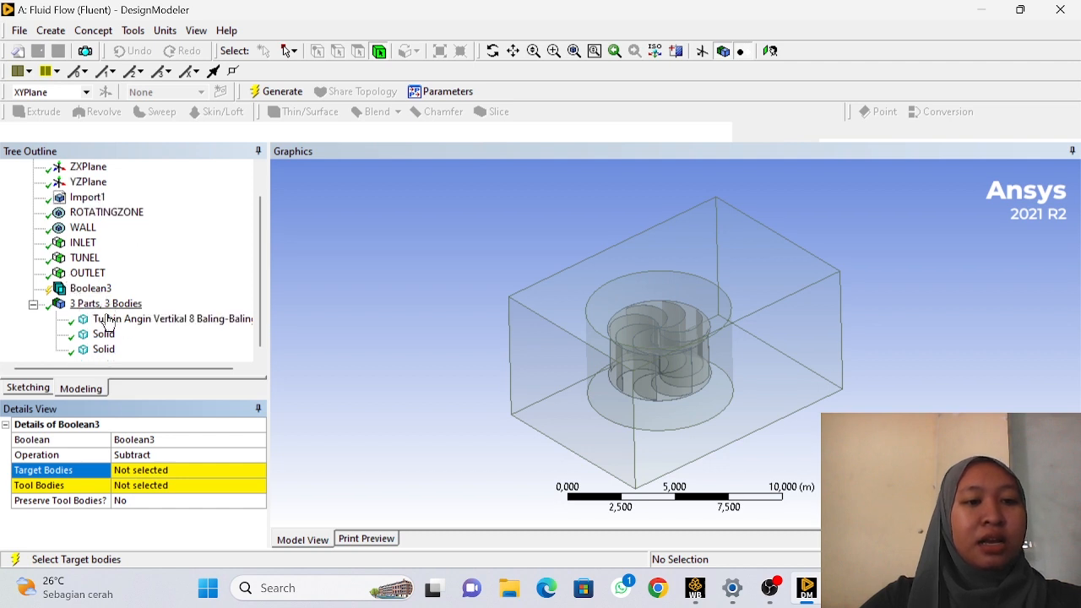
left_click(200, 323)
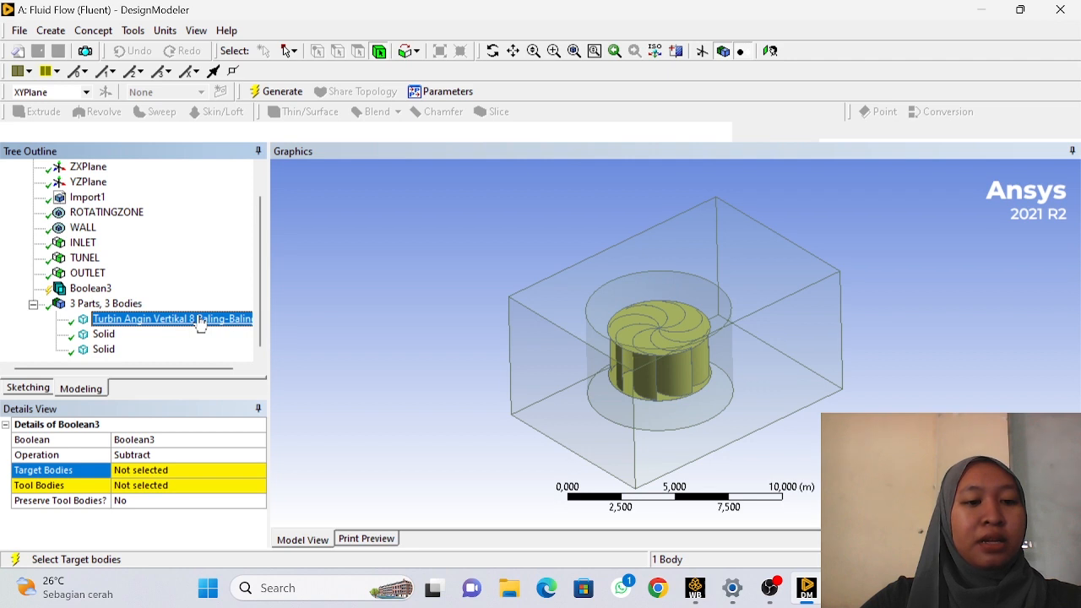
left_click(191, 470)
left_click(152, 470)
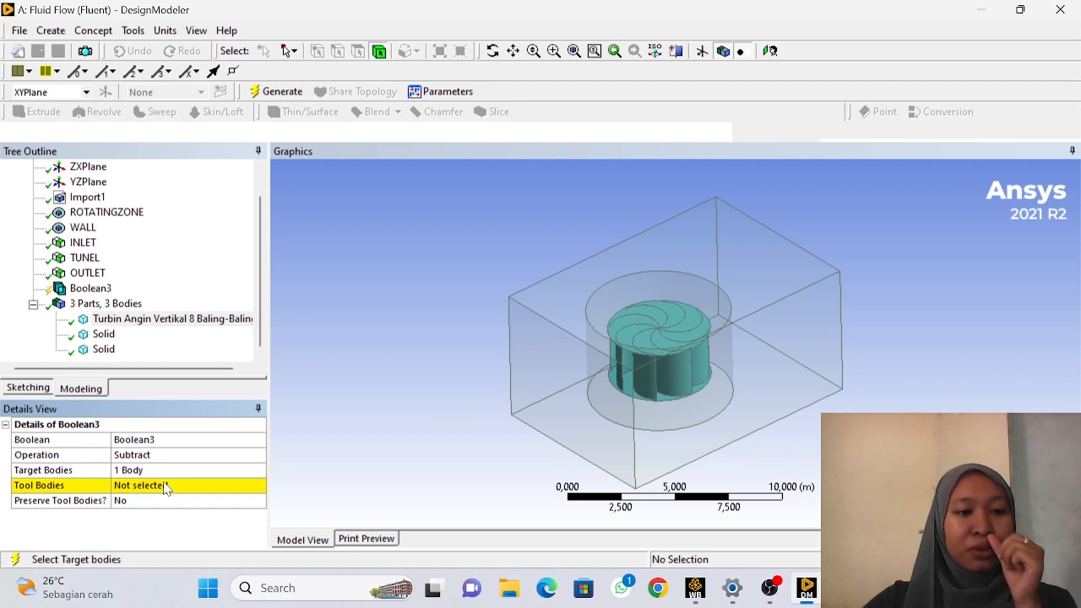
Set the cylindrical rotating-zone solid as the tool body of the Boolean subtraction and generate it.
left_click(161, 488)
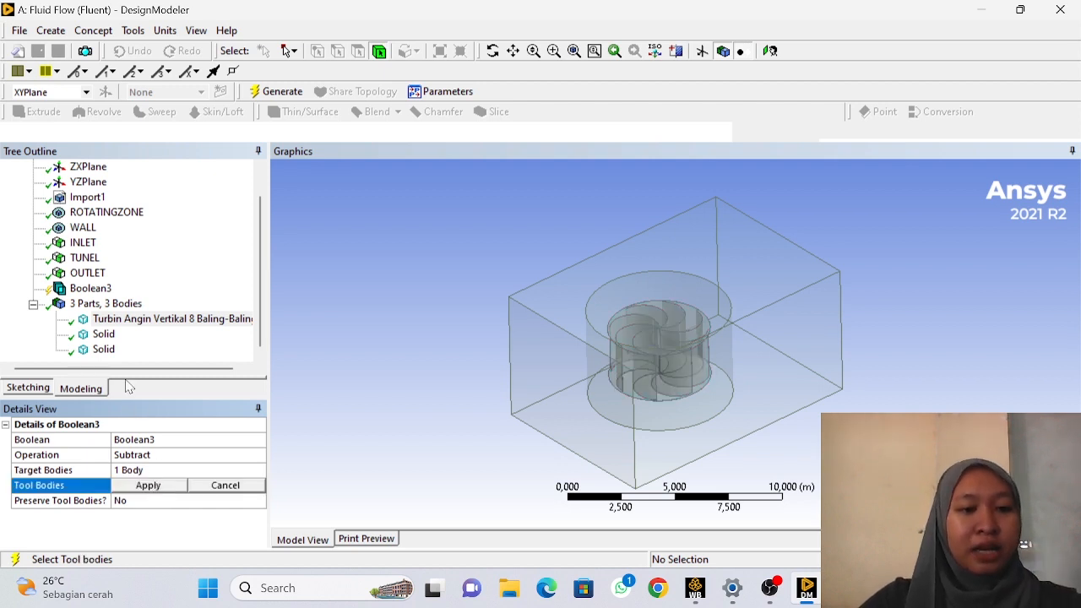
left_click(103, 335)
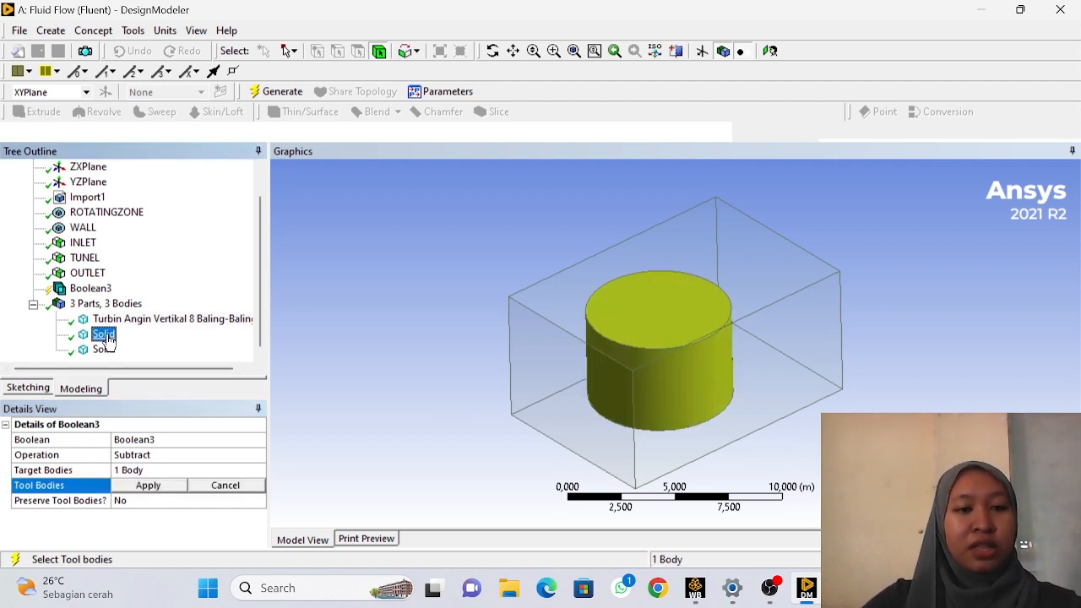
left_click(159, 490)
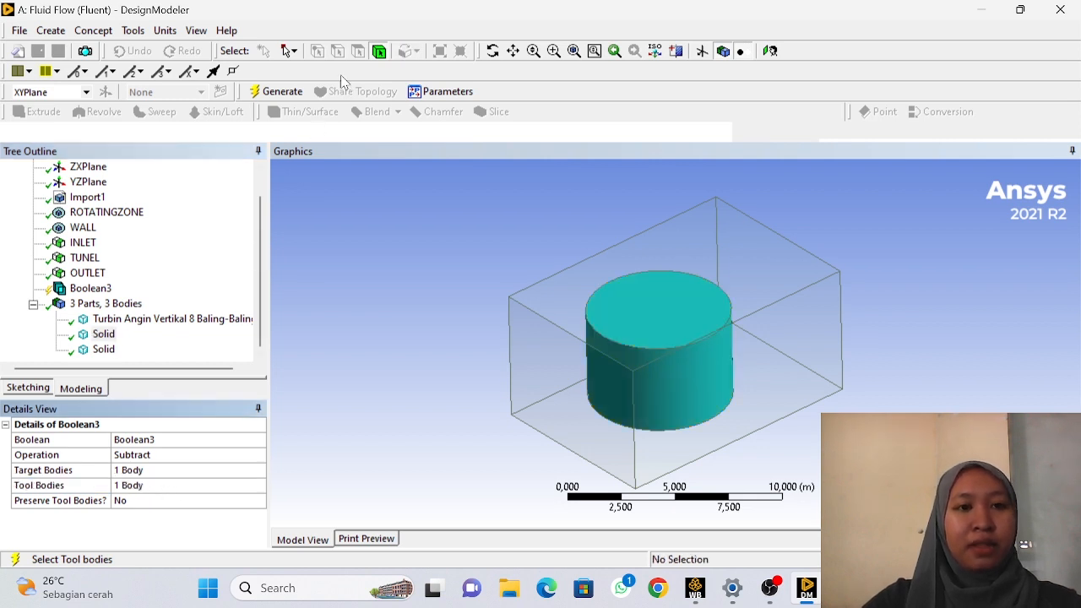
left_click(275, 91)
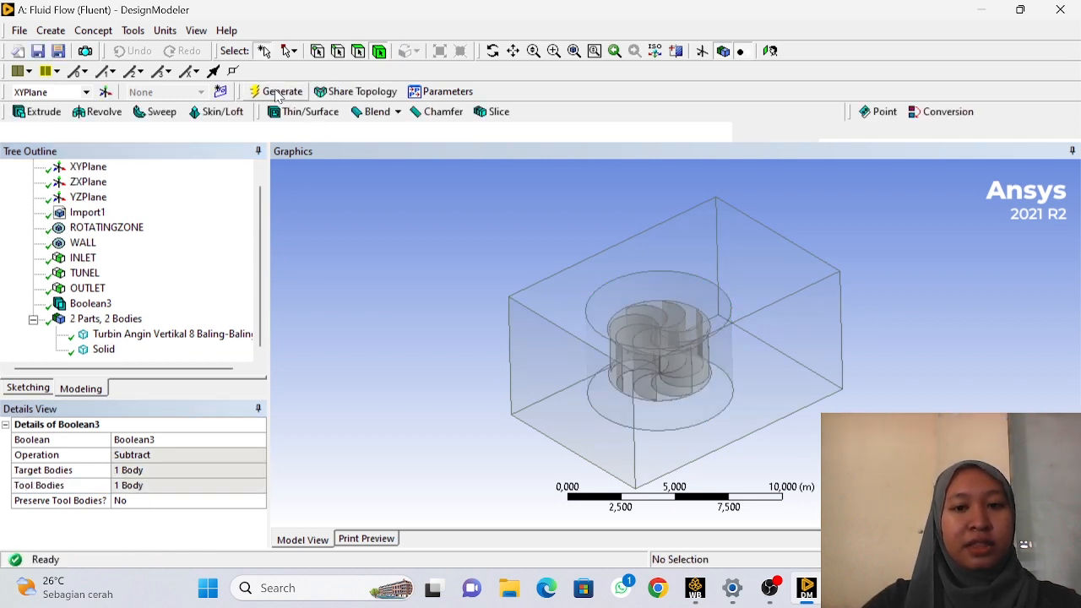
middle_click_drag(813, 374, 928, 369)
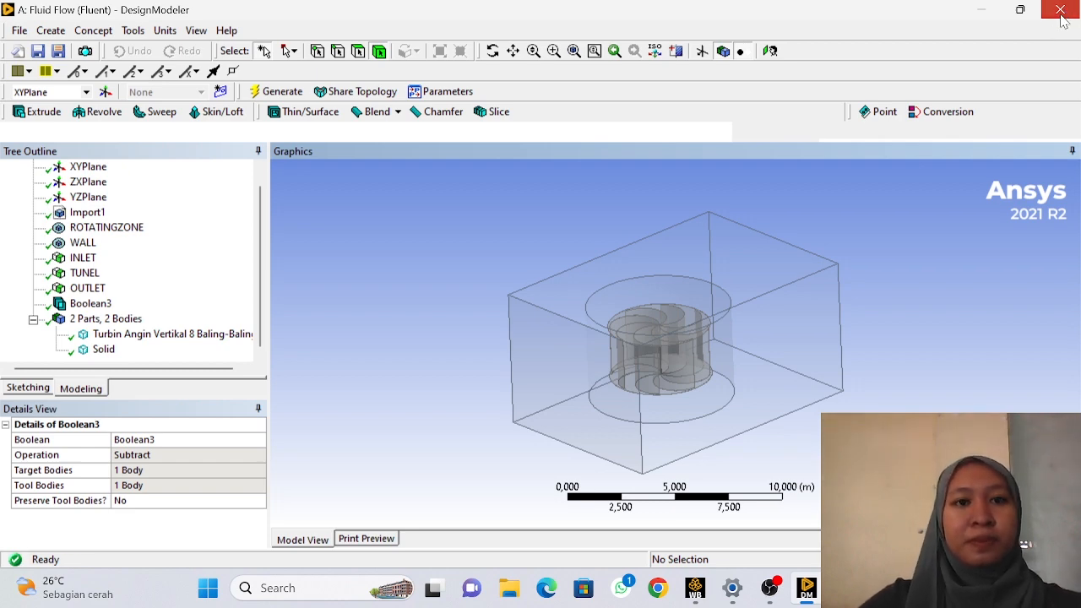
Close DesignModeler and open the Mesh component of the Fluid Flow (Fluent) system in Ansys Meshing.
left_click(1061, 10)
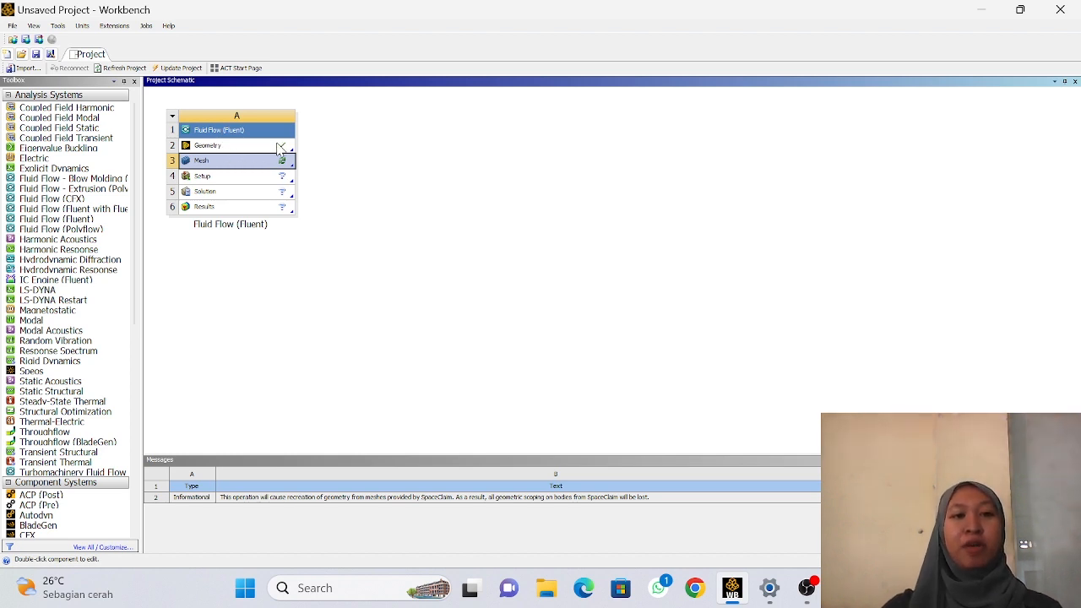
right_click(263, 166)
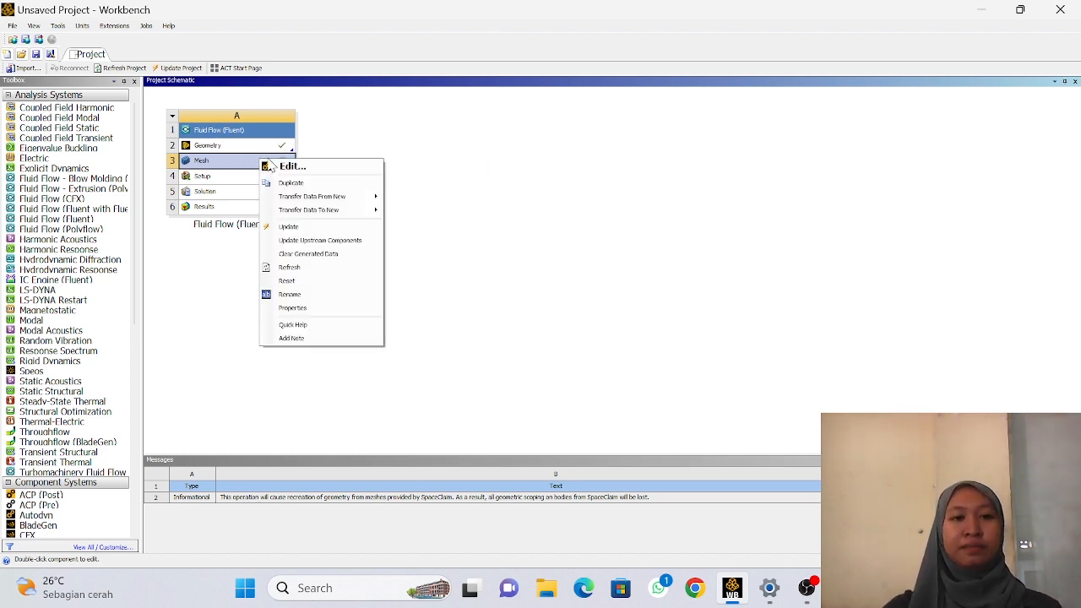
left_click(303, 168)
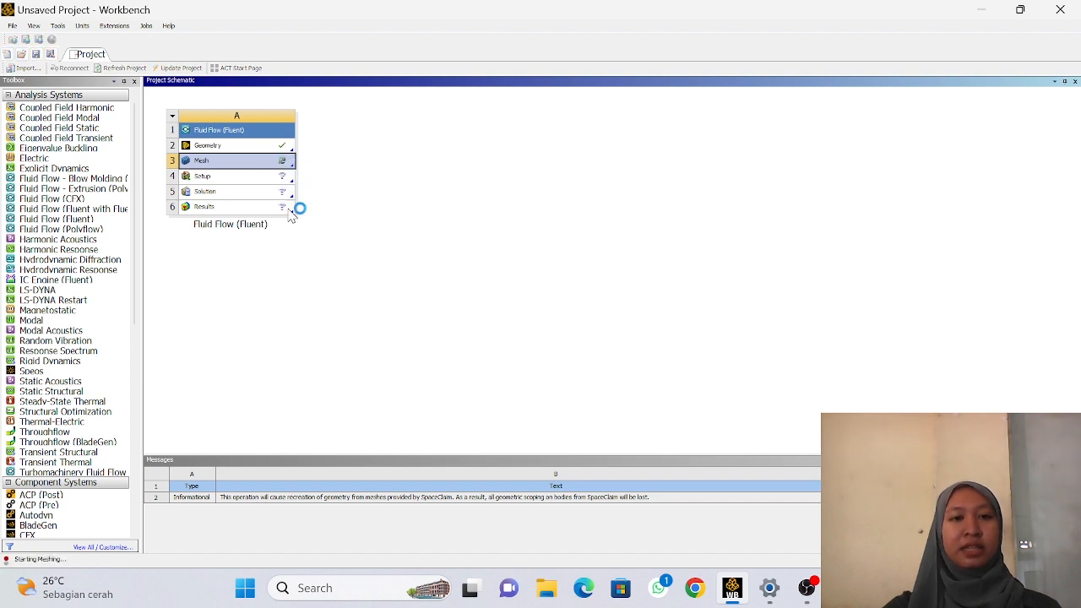
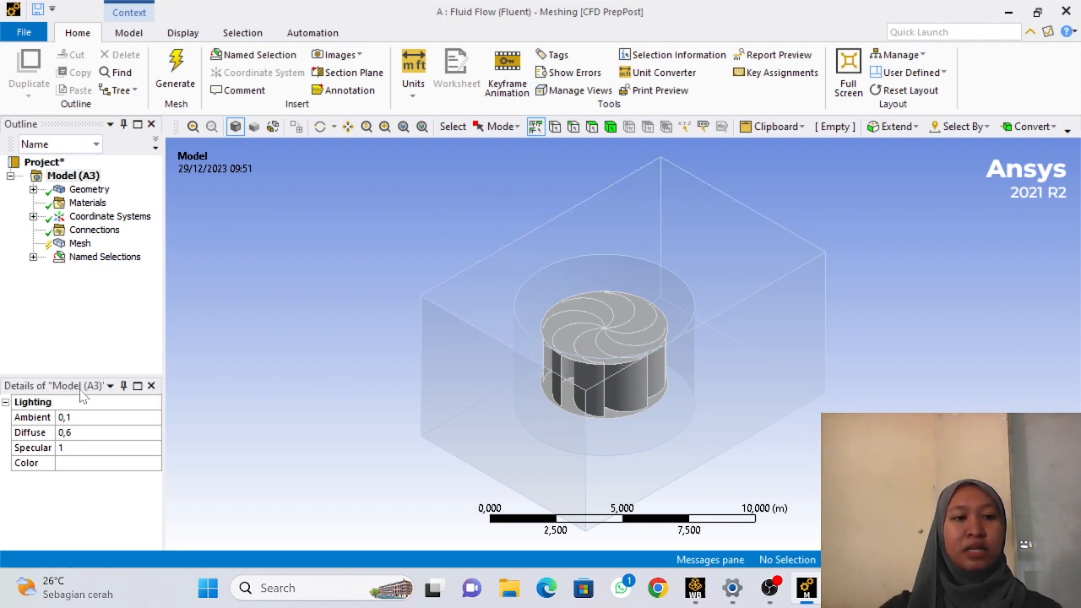
Close the model's Details view and bring it back by restoring the default interface layout.
left_click(152, 386)
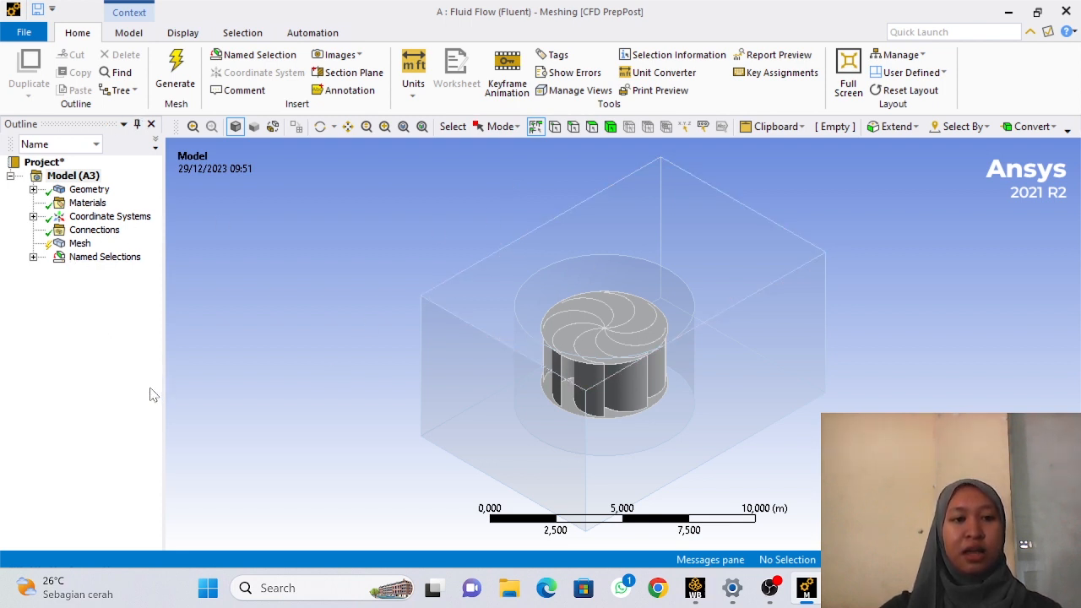
left_click(907, 91)
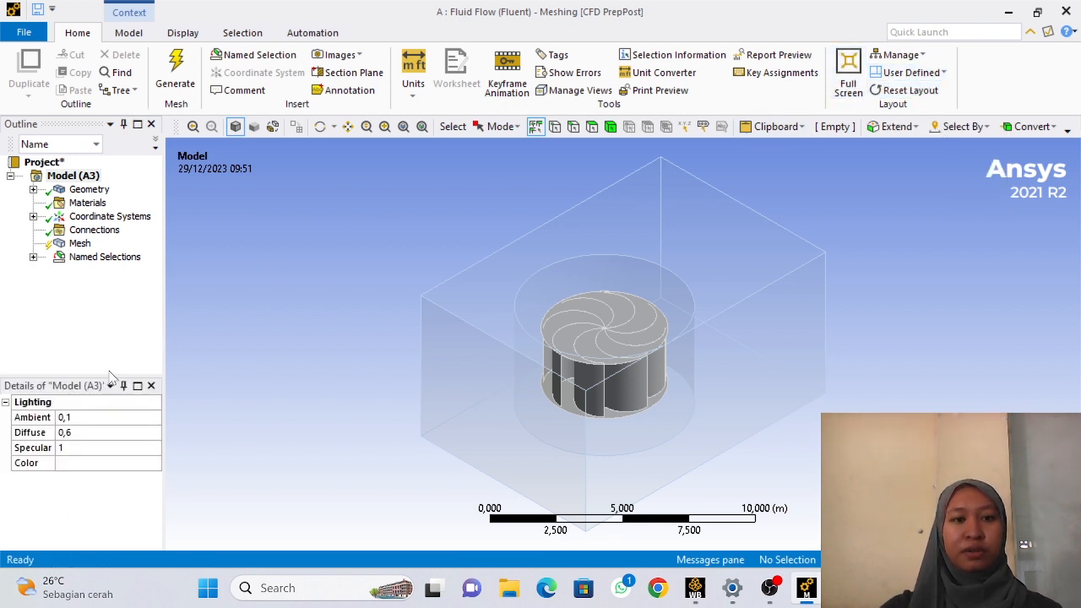
left_click(152, 386)
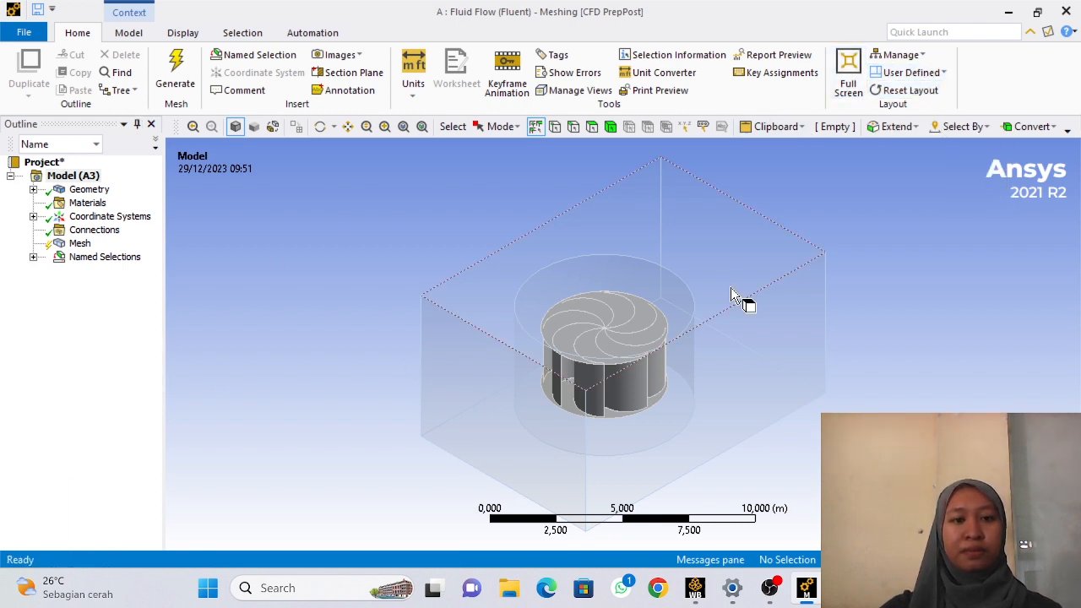
left_click(908, 91)
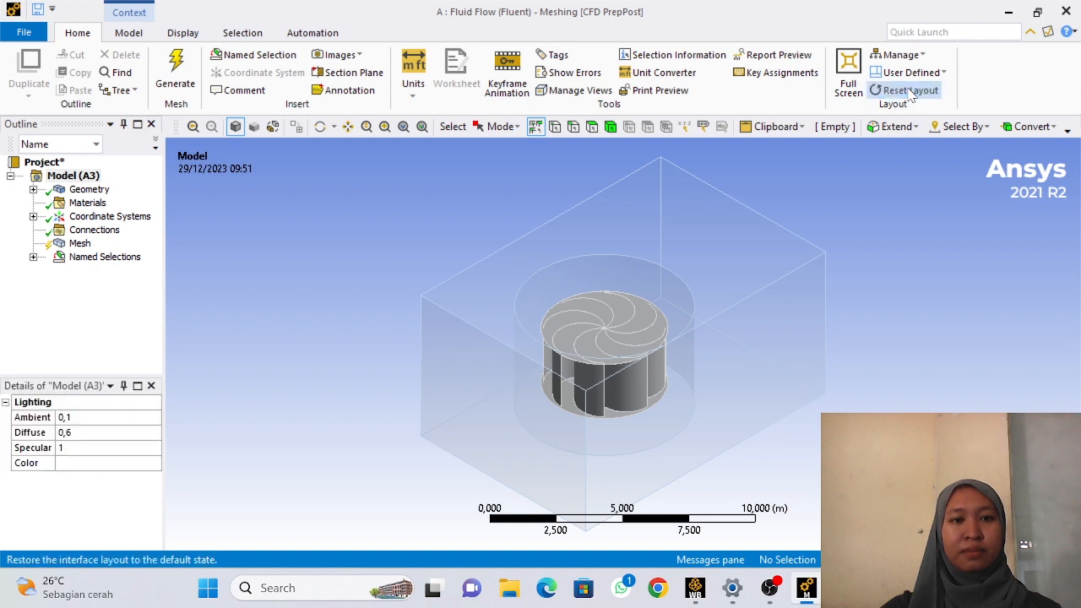
Turn on Use Adaptive Sizing in the mesh's sizing settings by changing it to Yes.
left_click(76, 246)
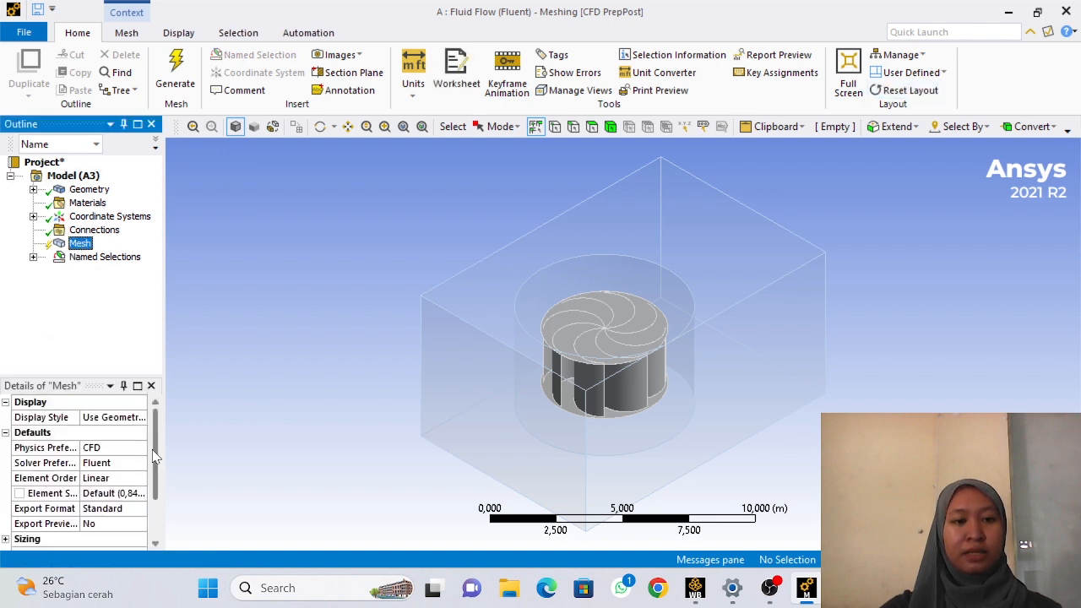
left_click_drag(155, 430, 166, 463)
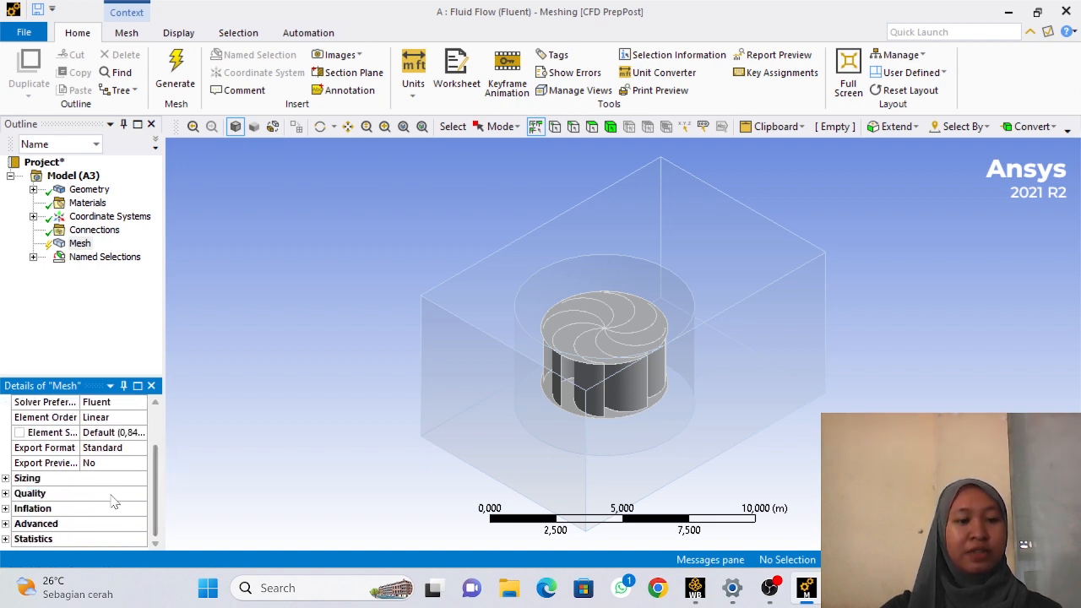
left_click(6, 478)
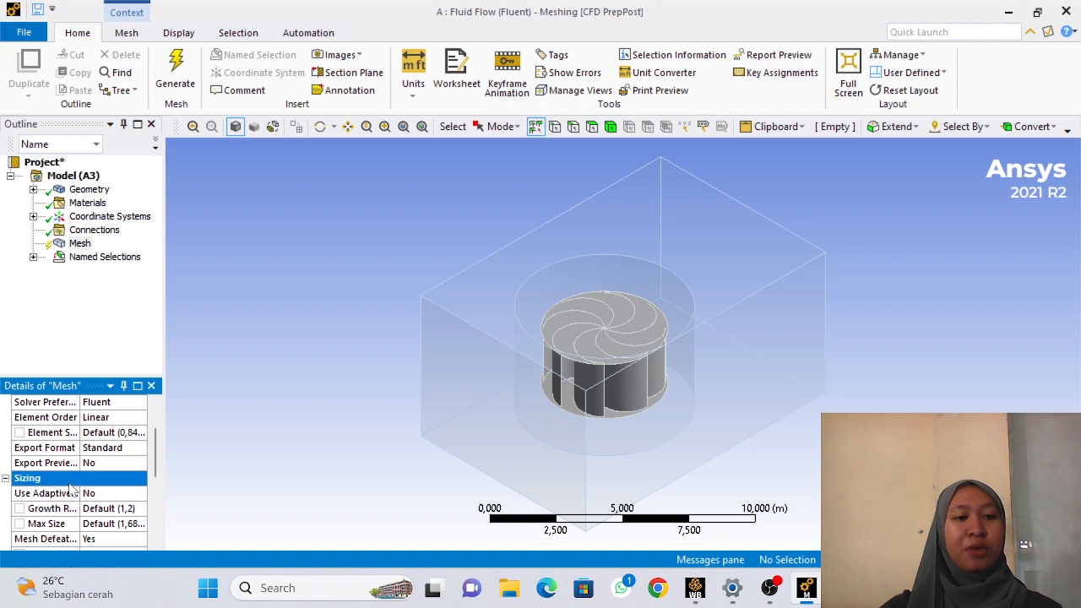
left_click(131, 495)
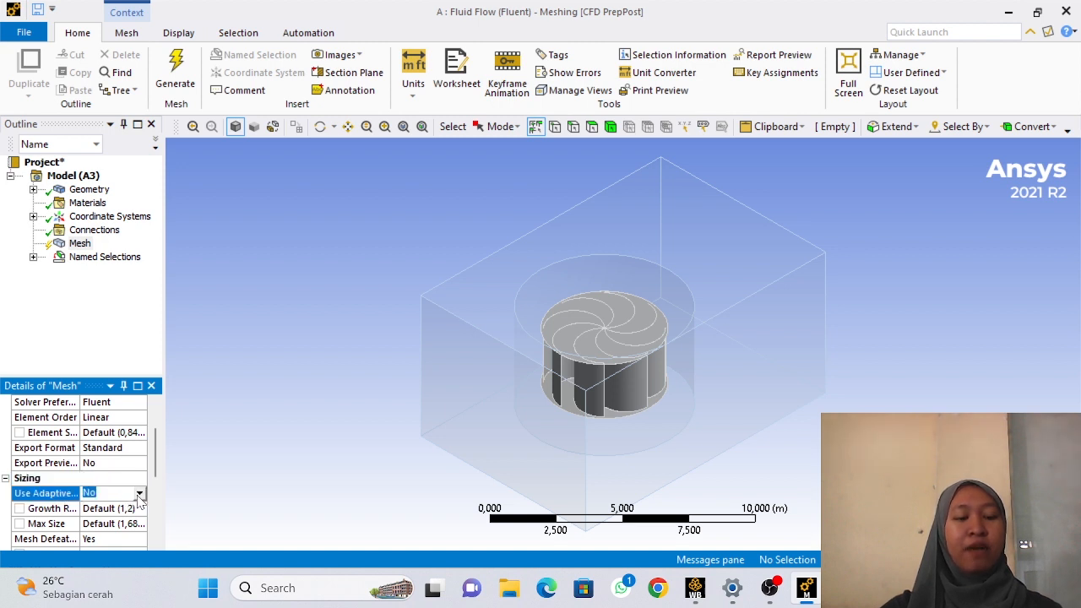
left_click(139, 494)
left_click(94, 518)
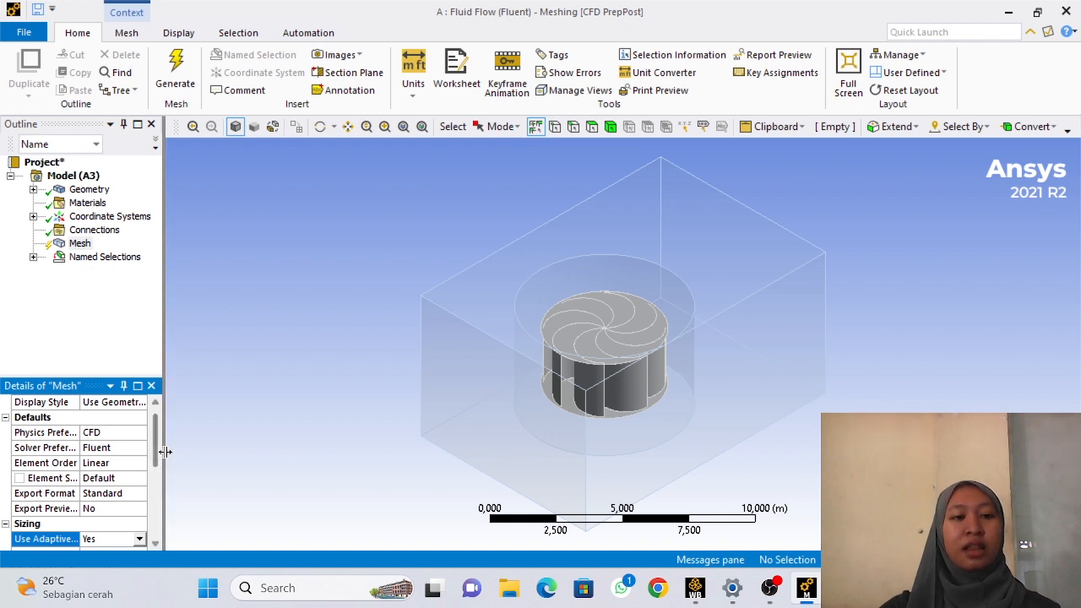
Generate the mesh for the turbine and the flow domain with the adaptive sizing settings.
left_click_drag(166, 452, 167, 449)
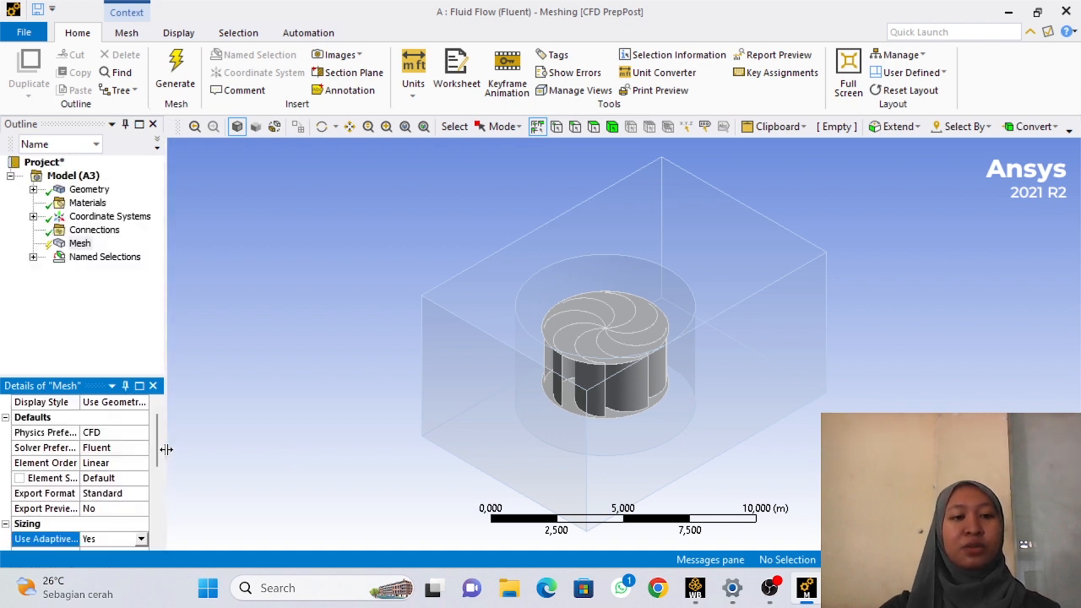
left_click(180, 77)
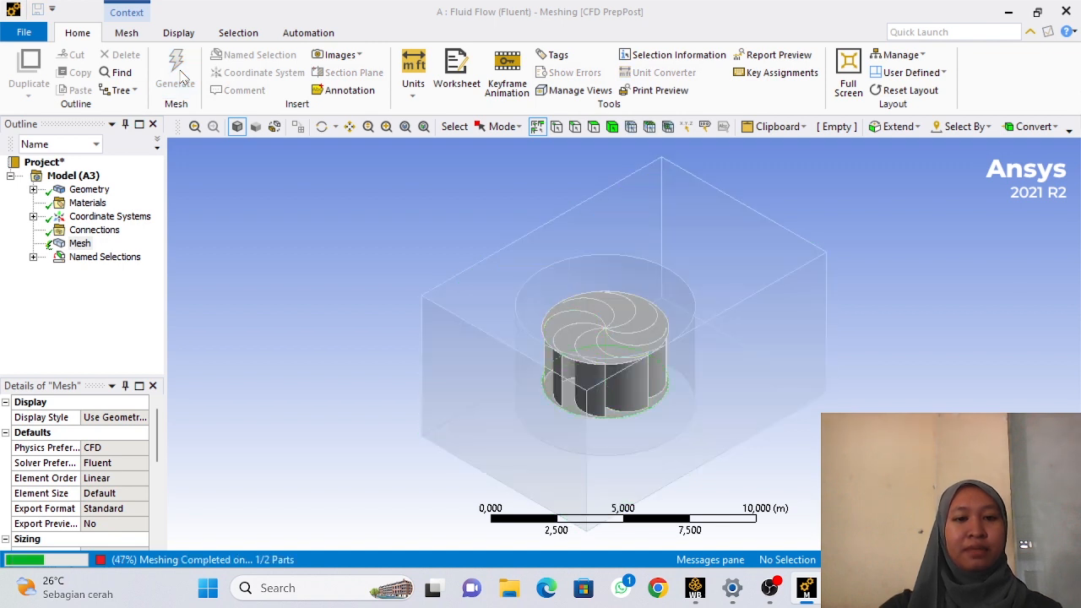
scroll(953, 363, "down", 2)
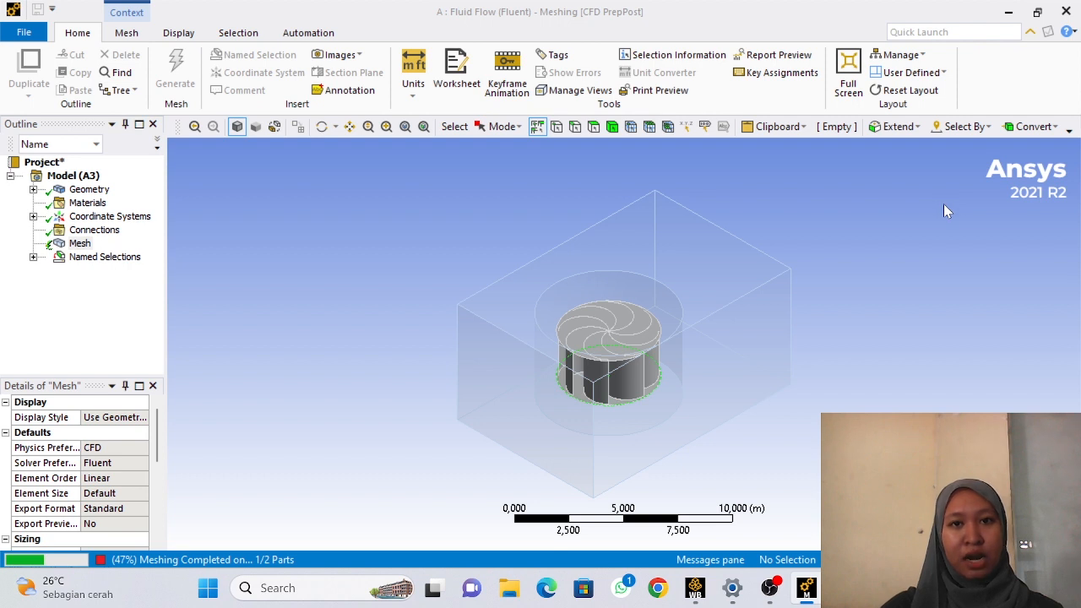
scroll(943, 204, "up", 2)
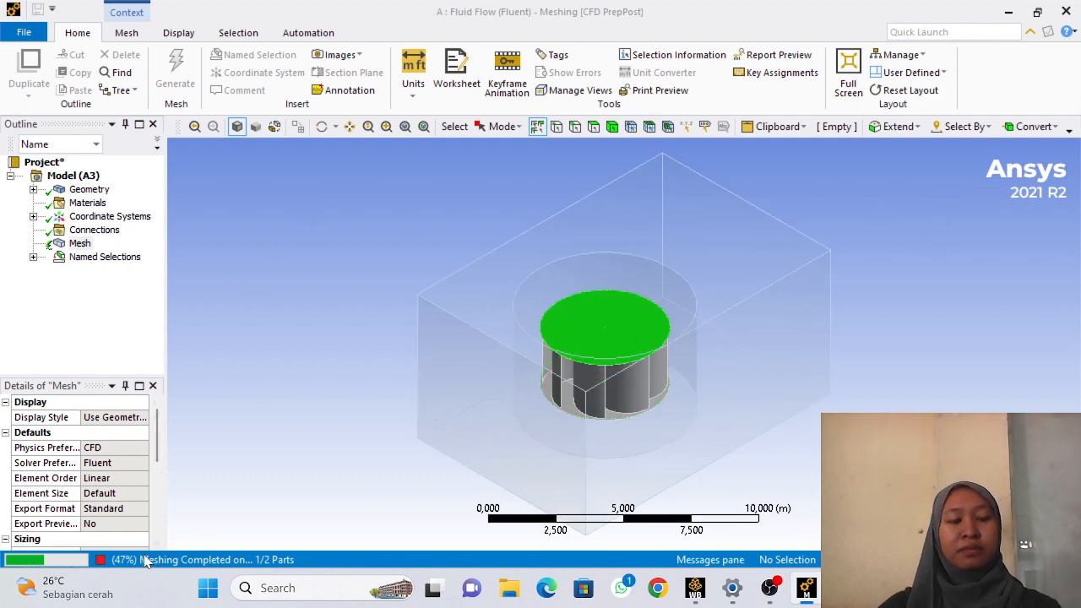
scroll(925, 267, "down", 2)
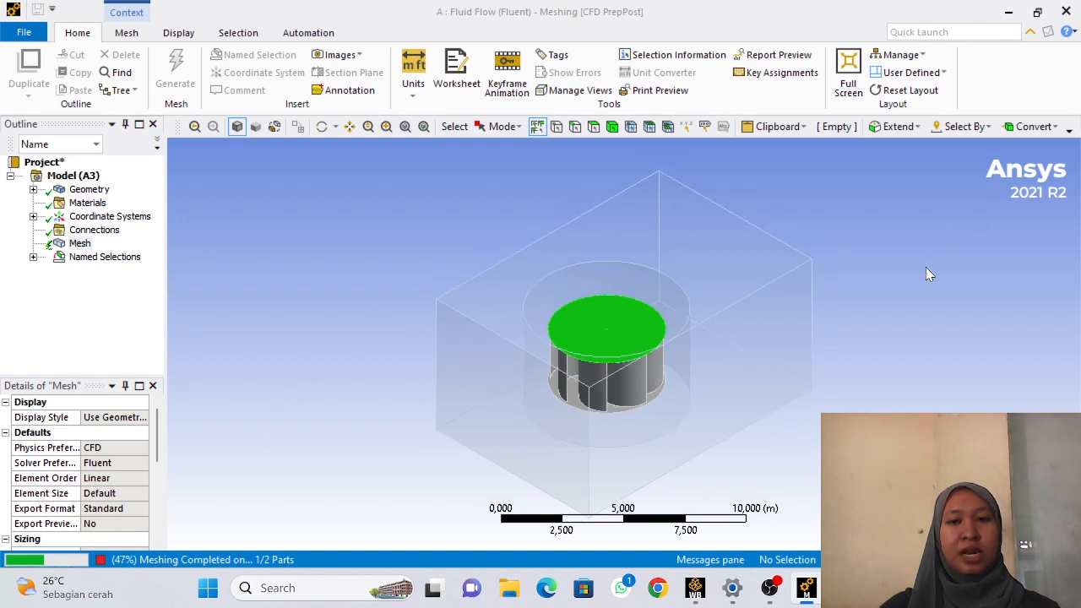
scroll(907, 313, "up", 1)
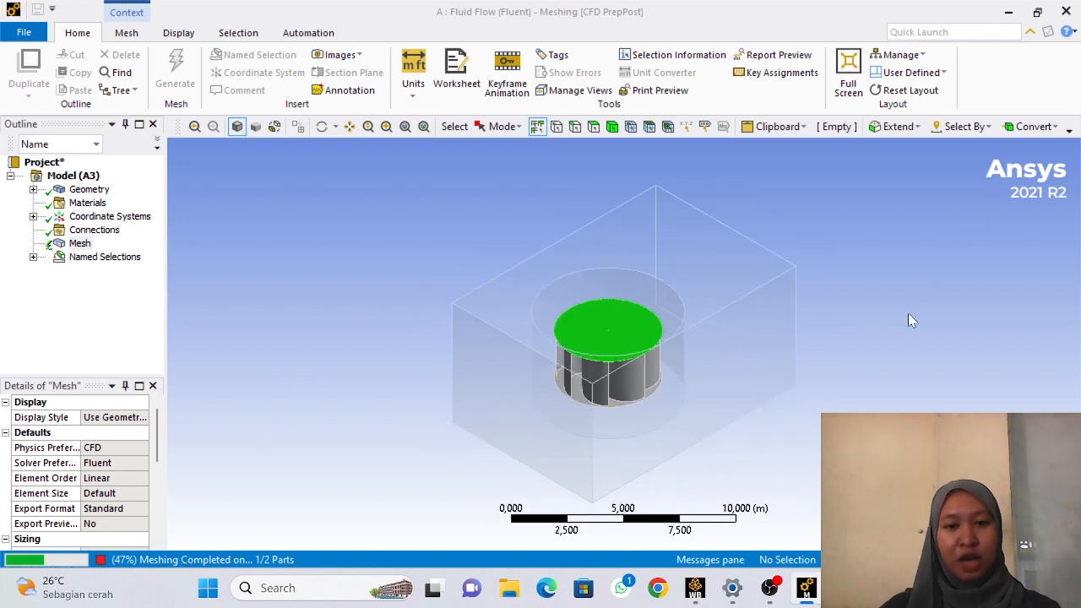
scroll(908, 314, "up", 1)
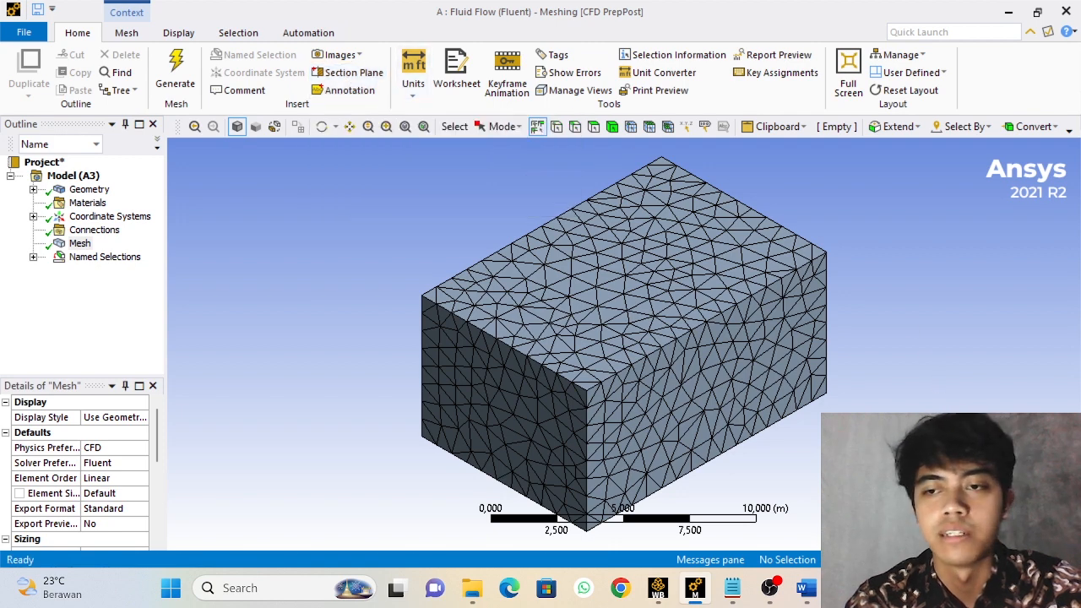
Cut the meshed domain horizontally with a section plane and examine the mesh around the turbine blades and rotating zone.
left_click(347, 73)
left_click_drag(367, 325, 870, 330)
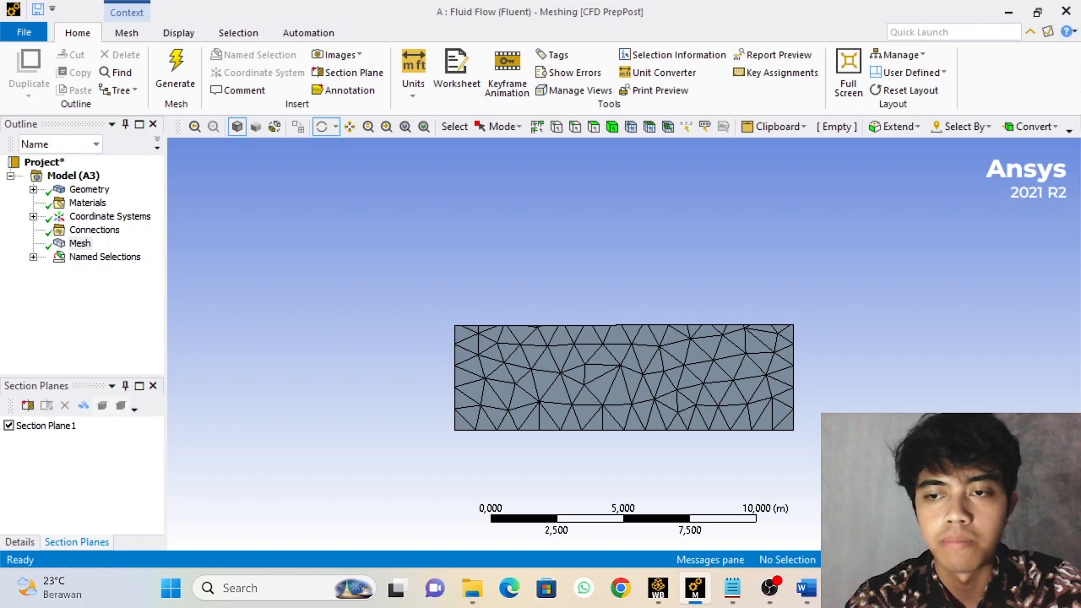
left_click(1035, 512)
scroll(669, 333, "down", 2)
scroll(657, 340, "up", 3)
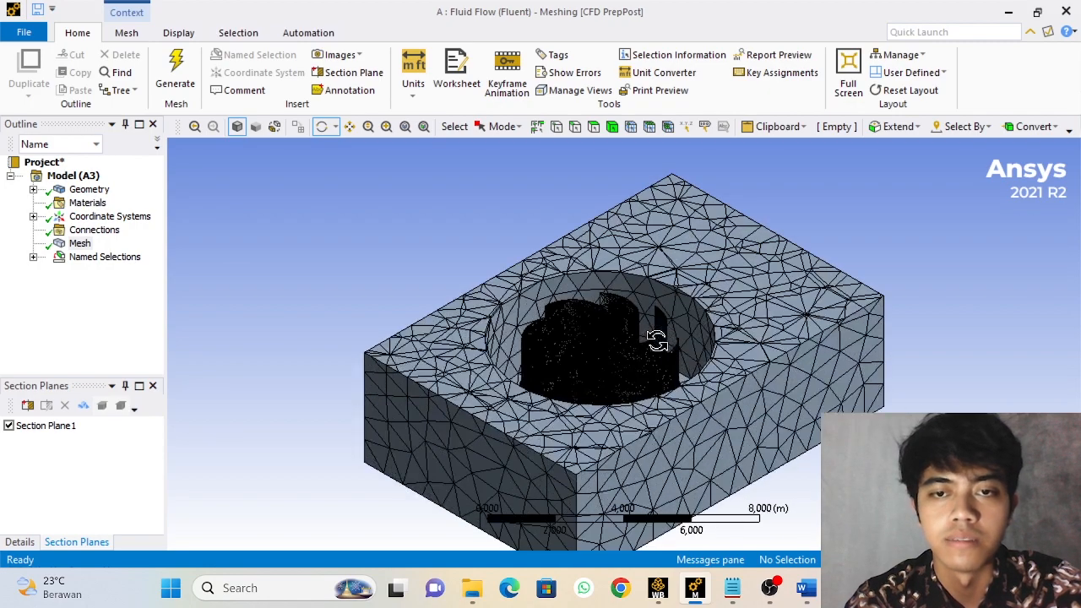
scroll(657, 340, "up", 4)
scroll(655, 341, "down", 2)
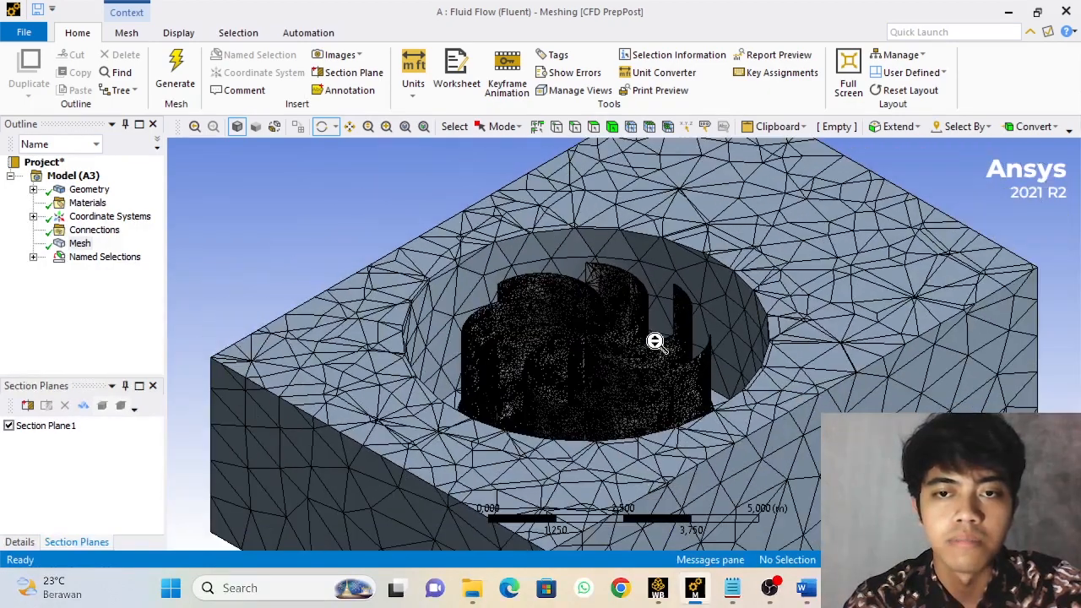
scroll(655, 341, "down", 3)
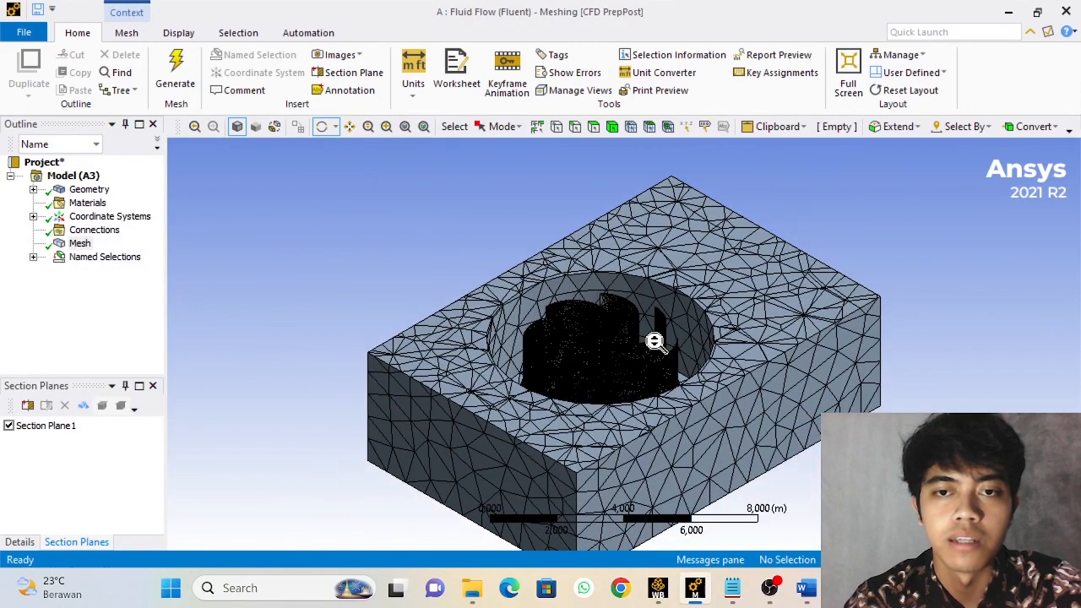
scroll(656, 341, "up", 1)
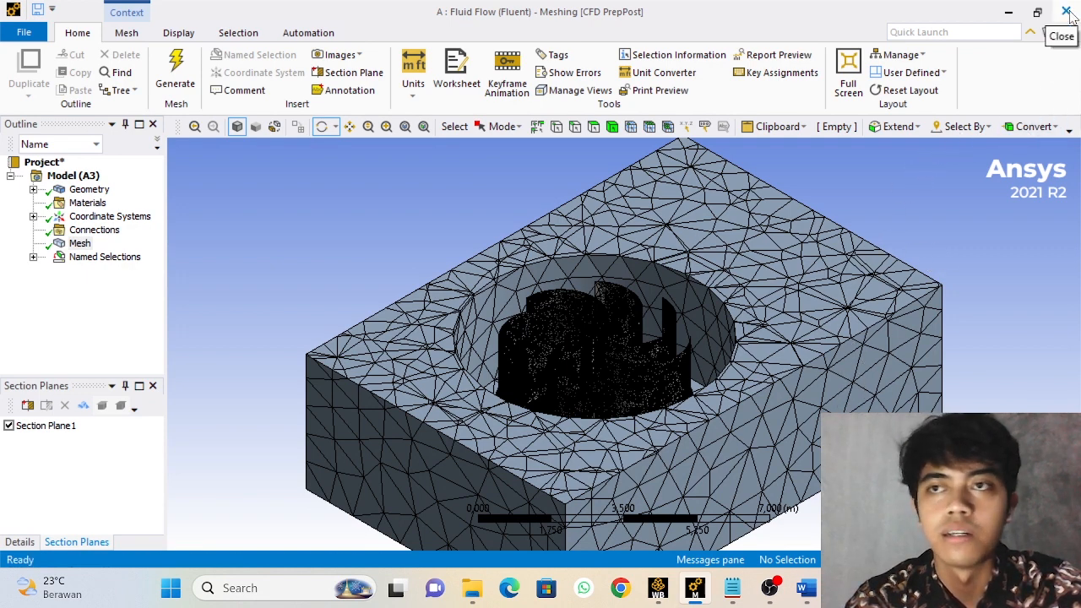
Close Ansys Meshing, dismiss the SOLIDWORKS notification and update the Mesh component of the Fluid Flow (Fluent) system in Workbench.
left_click(623, 501)
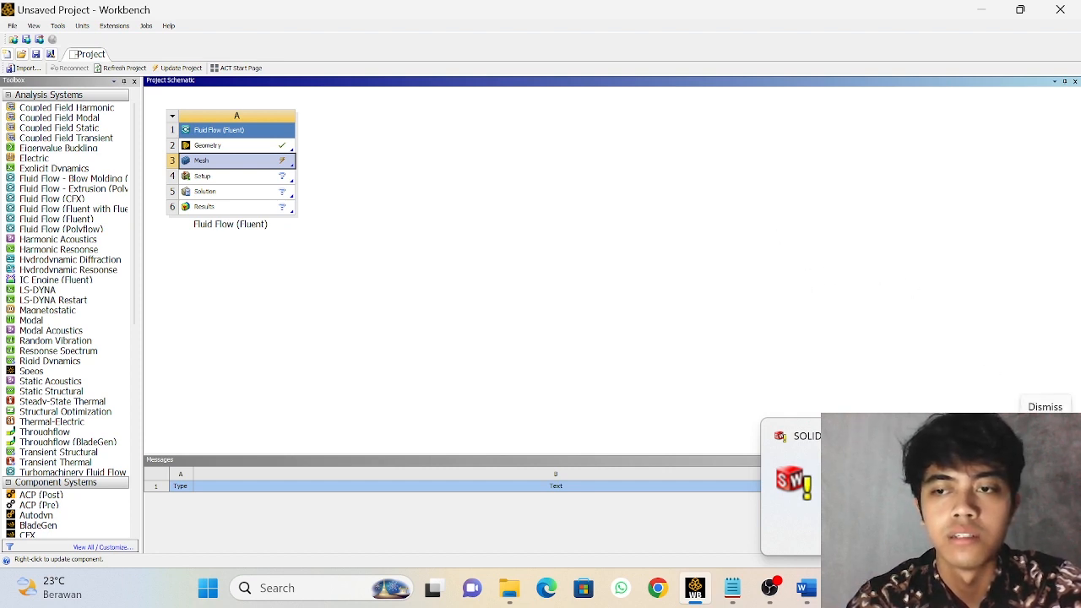
left_click(1045, 436)
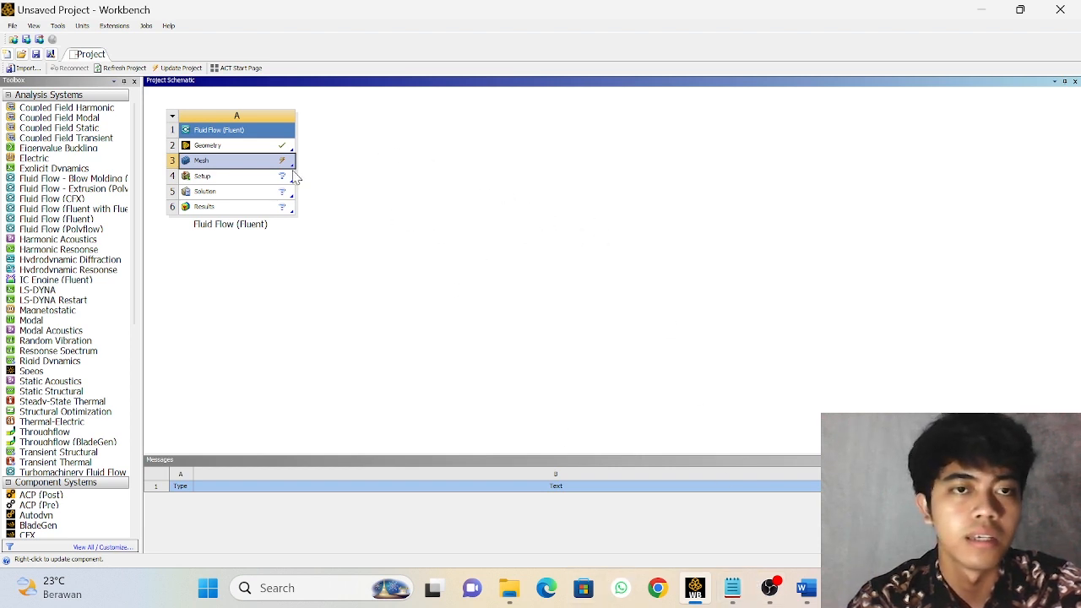
right_click(253, 171)
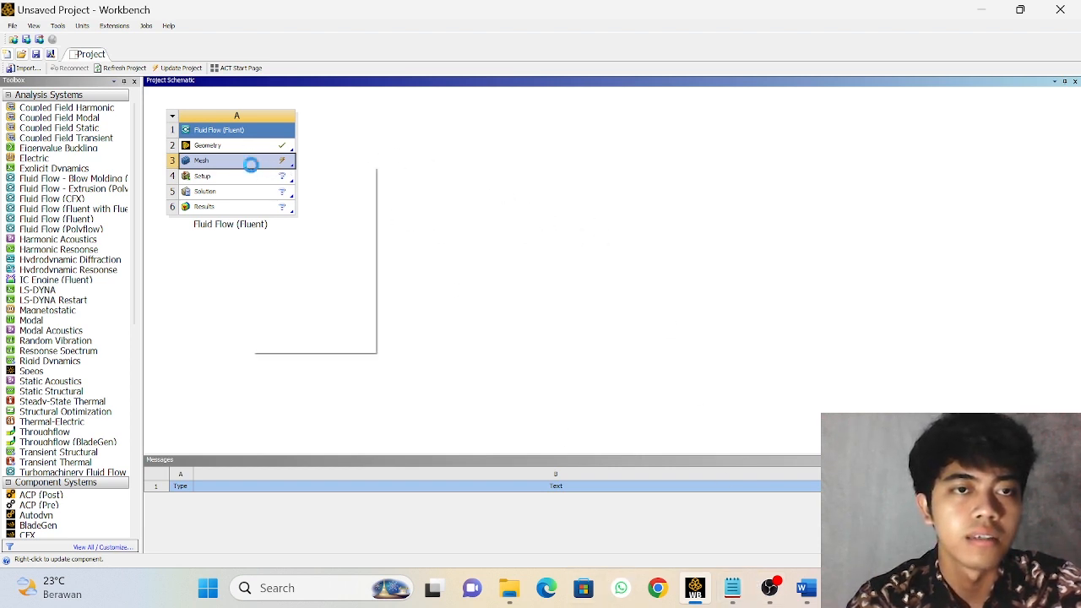
left_click(287, 232)
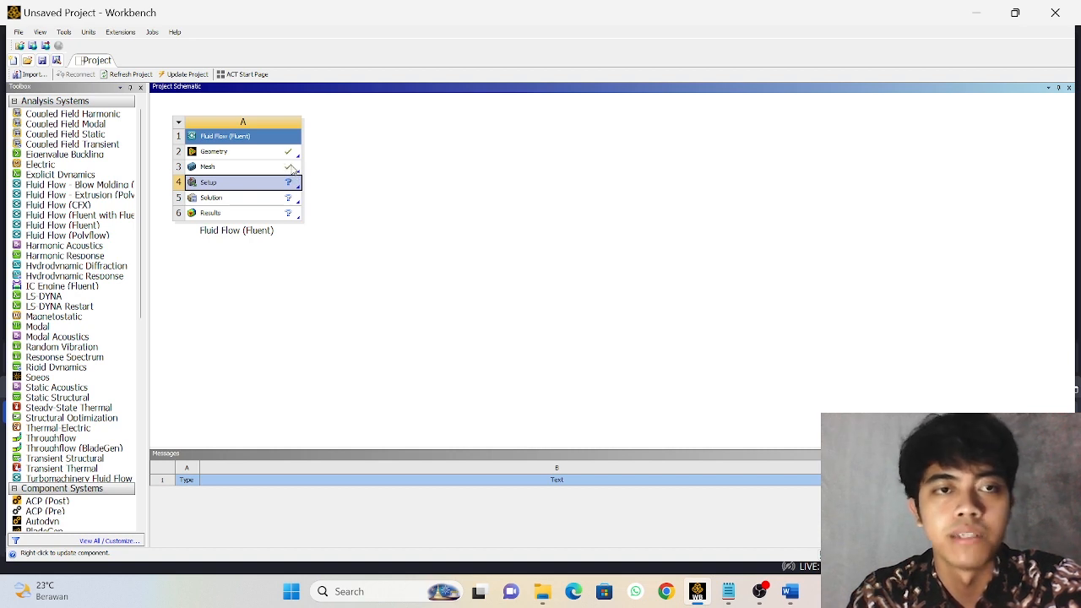
Open the Setup component for editing and start Fluent with Double Precision enabled and 1 solver process.
right_click(248, 184)
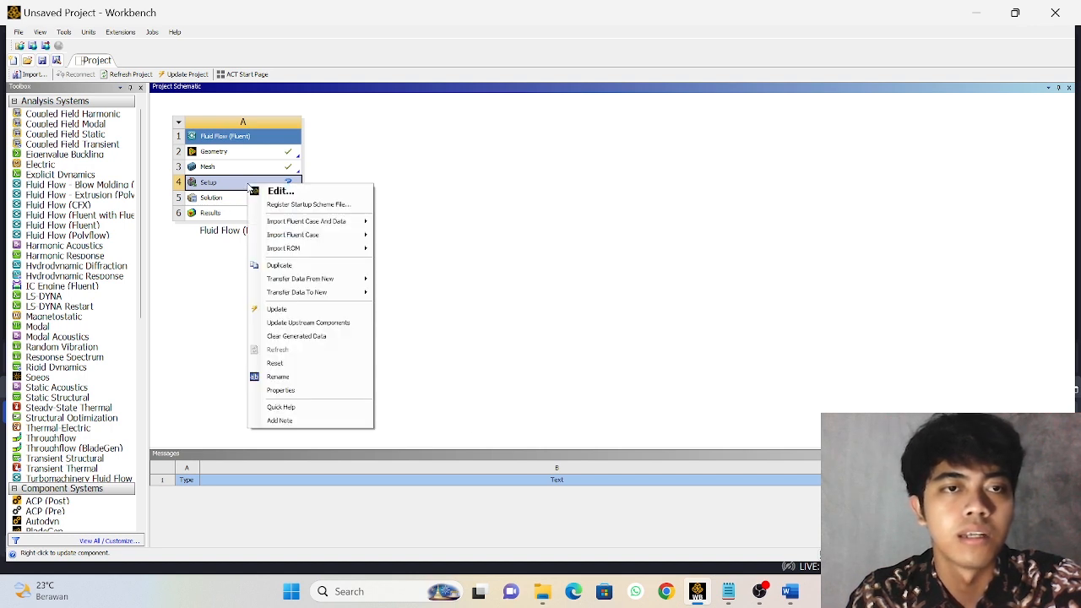
left_click(282, 193)
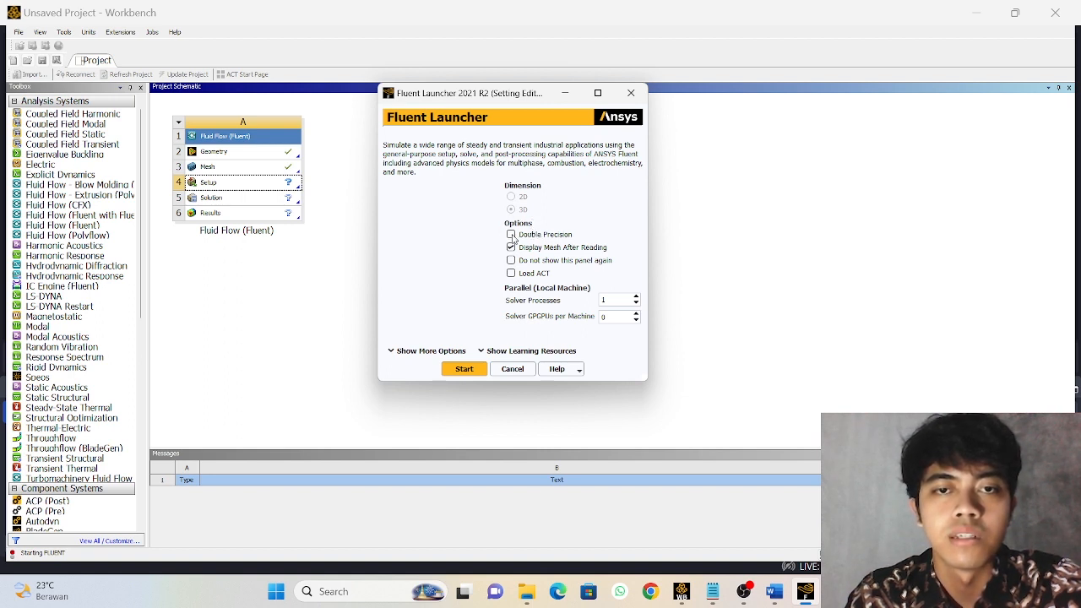
left_click(511, 235)
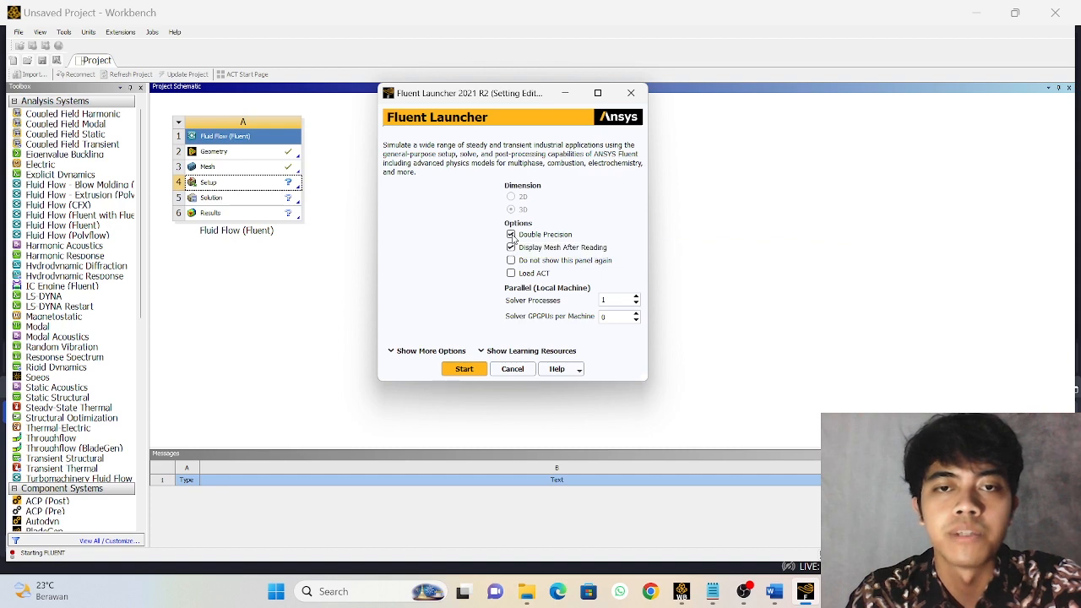
left_click(465, 369)
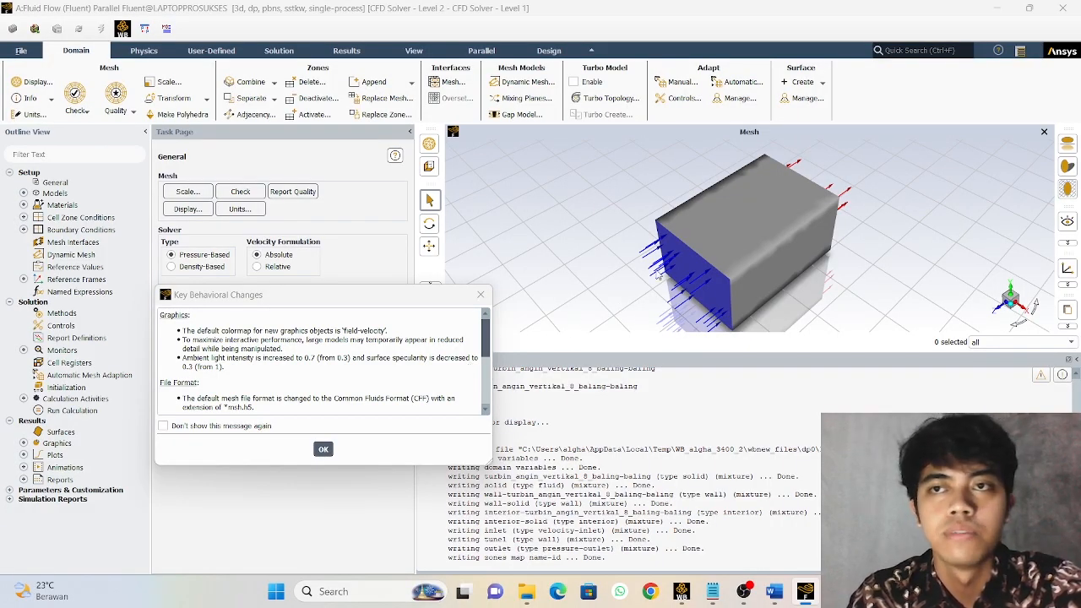
Dismiss the Key Behavioral Changes message and set the solver's time formulation to Transient in the general settings.
left_click(1030, 8)
left_click(927, 11)
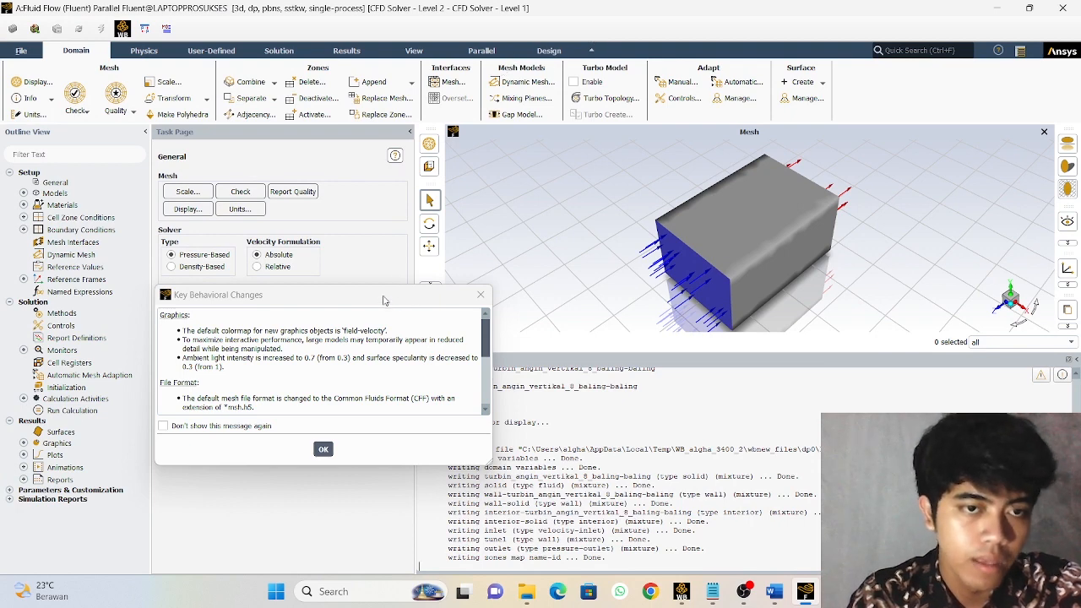
left_click_drag(312, 301, 447, 199)
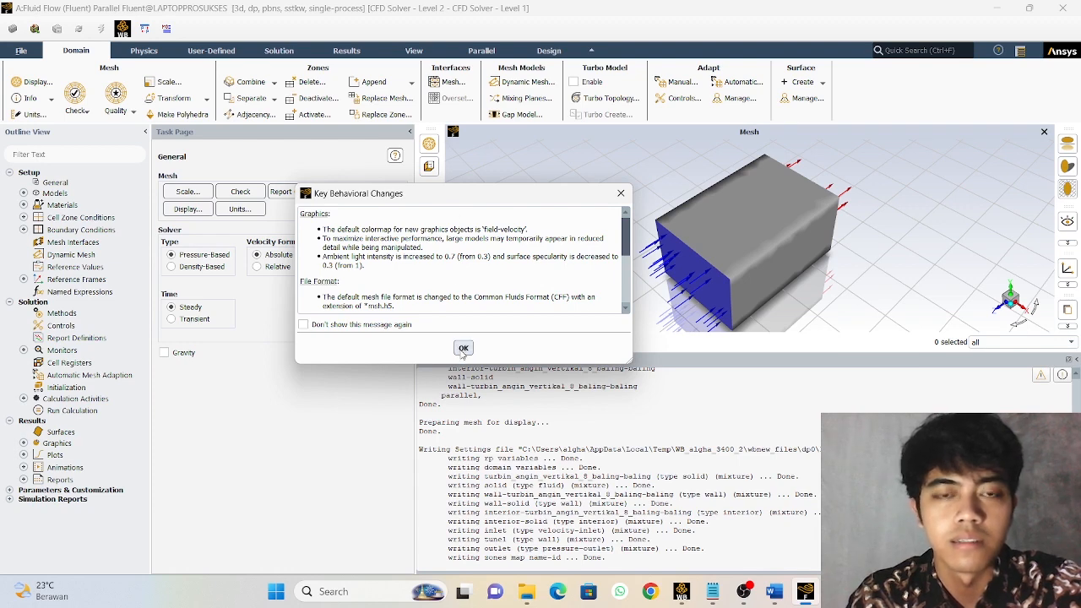
left_click(462, 348)
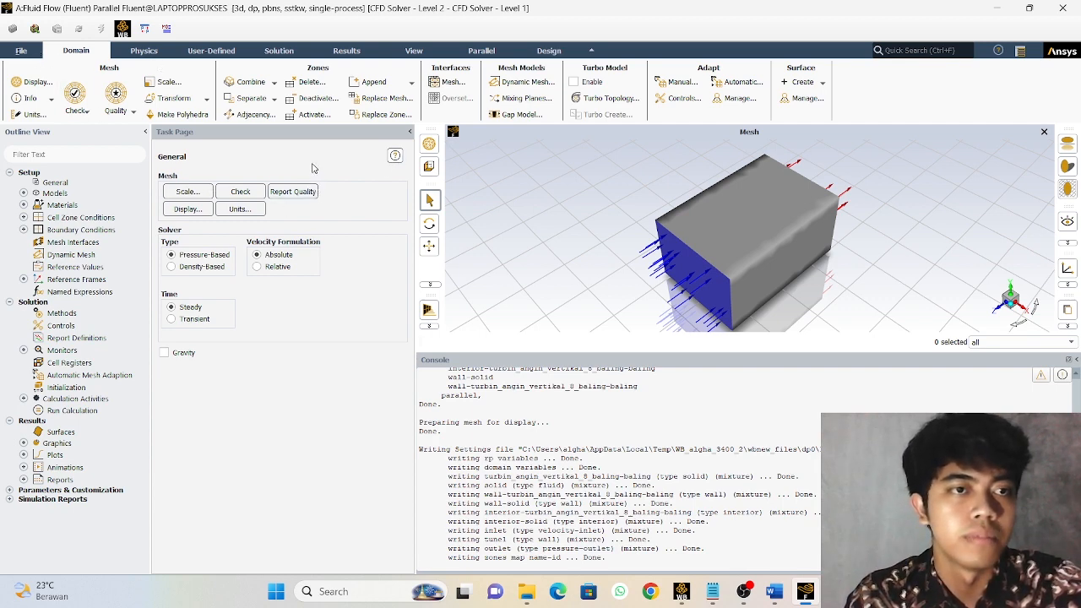
left_click(71, 186)
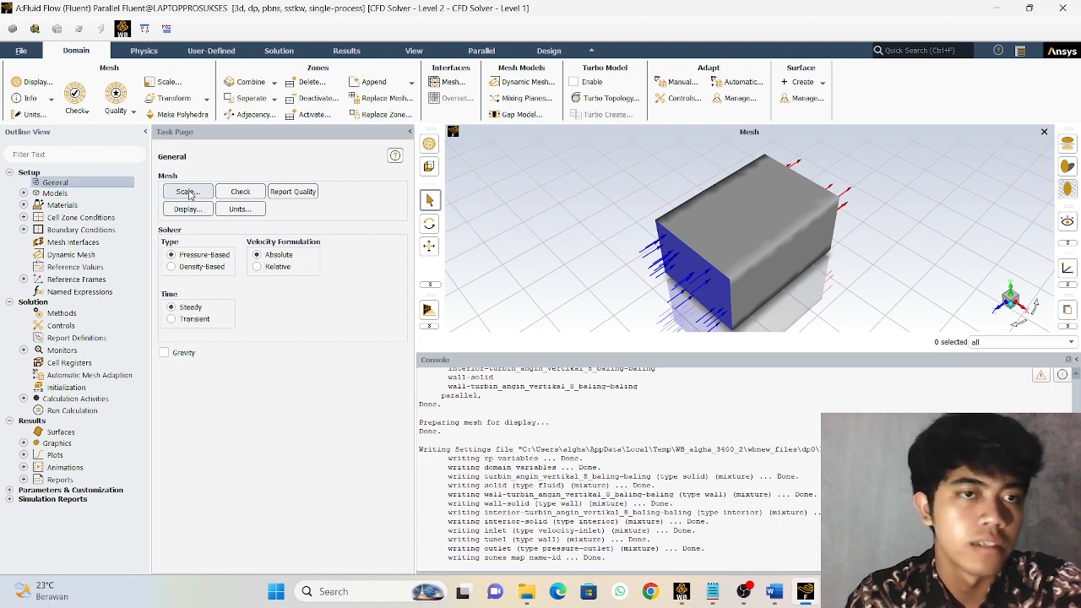
left_click(171, 319)
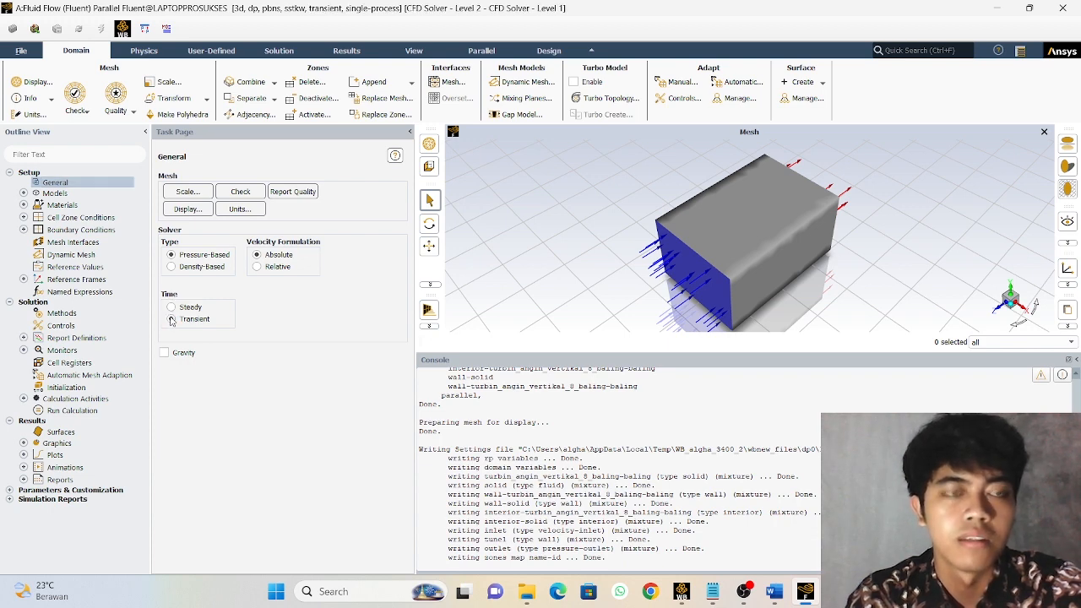
Set the viscous model to Standard k-epsilon (2 eqn) with Standard Wall Functions.
double_click(59, 194)
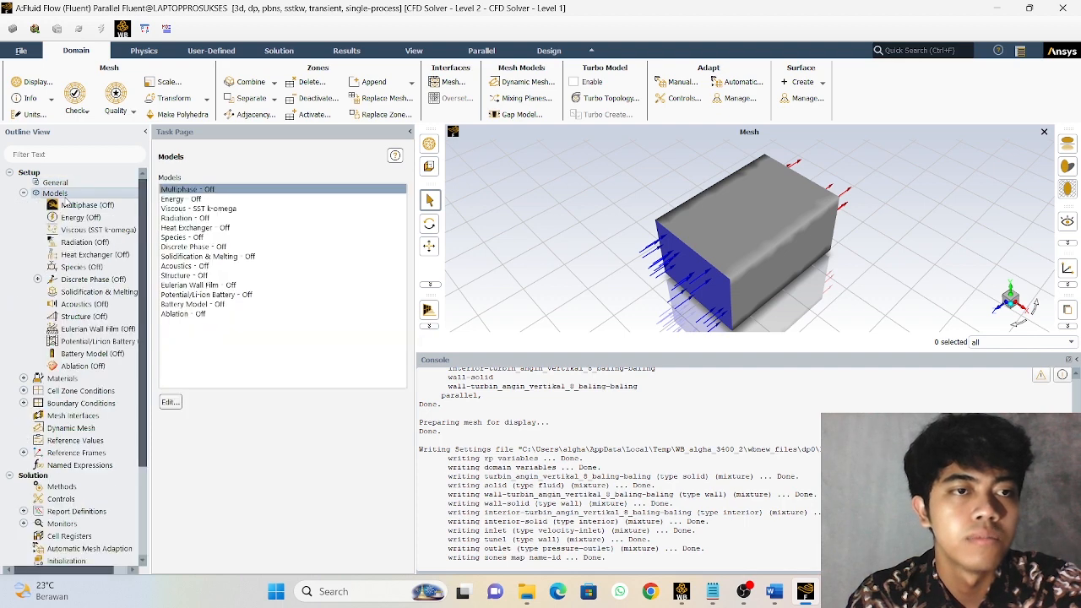
left_click(201, 208)
double_click(201, 209)
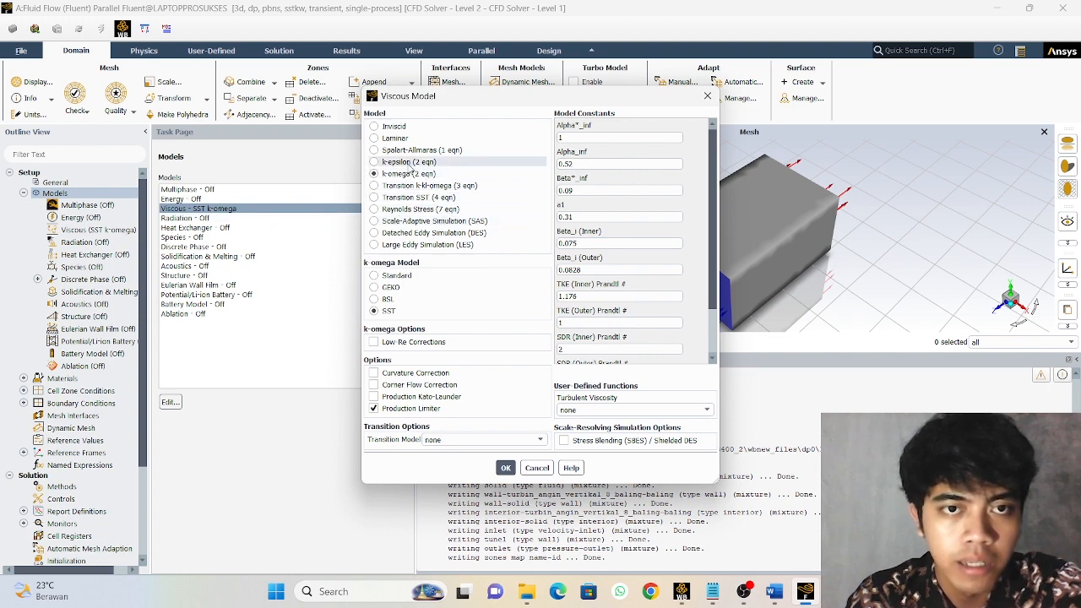
left_click(409, 162)
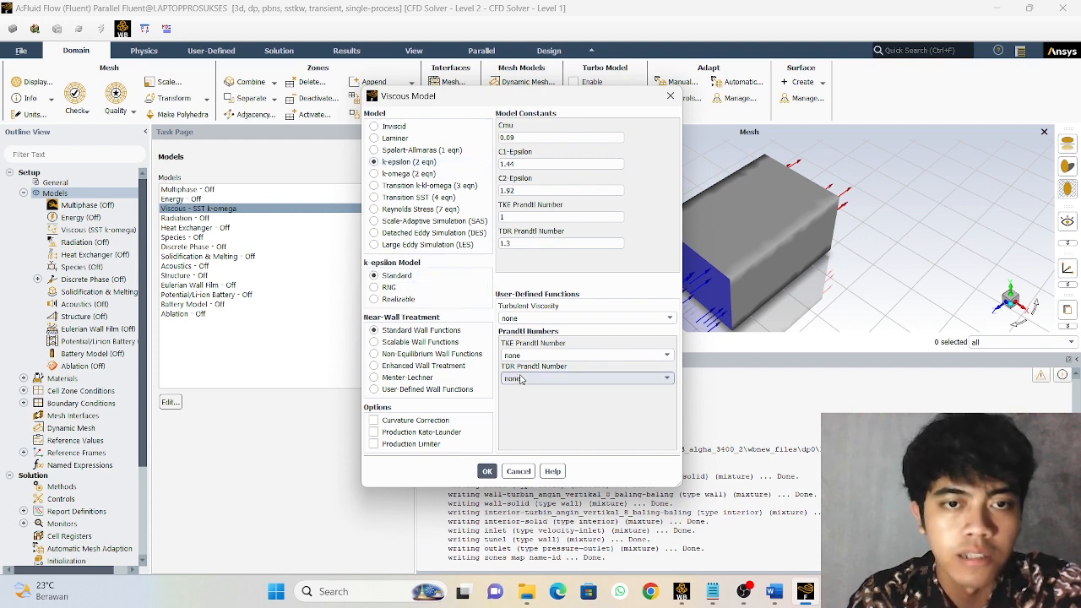
left_click(486, 471)
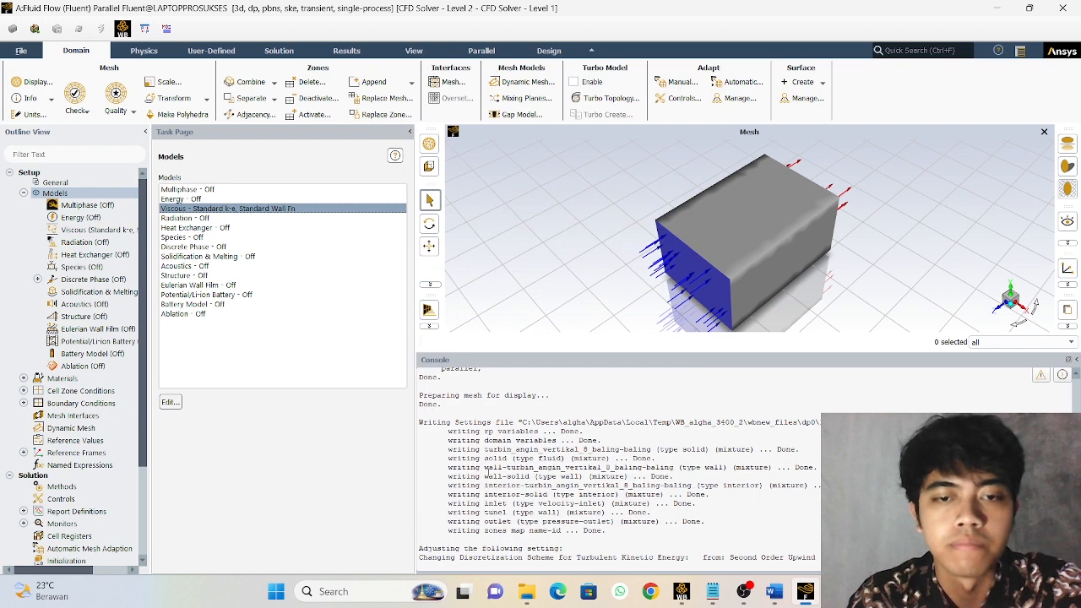
Enable Mesh Motion for the turbin_angin_vertikal_8_baling-baling cell zone with a rotational speed of 6.59 rad/s.
double_click(105, 391)
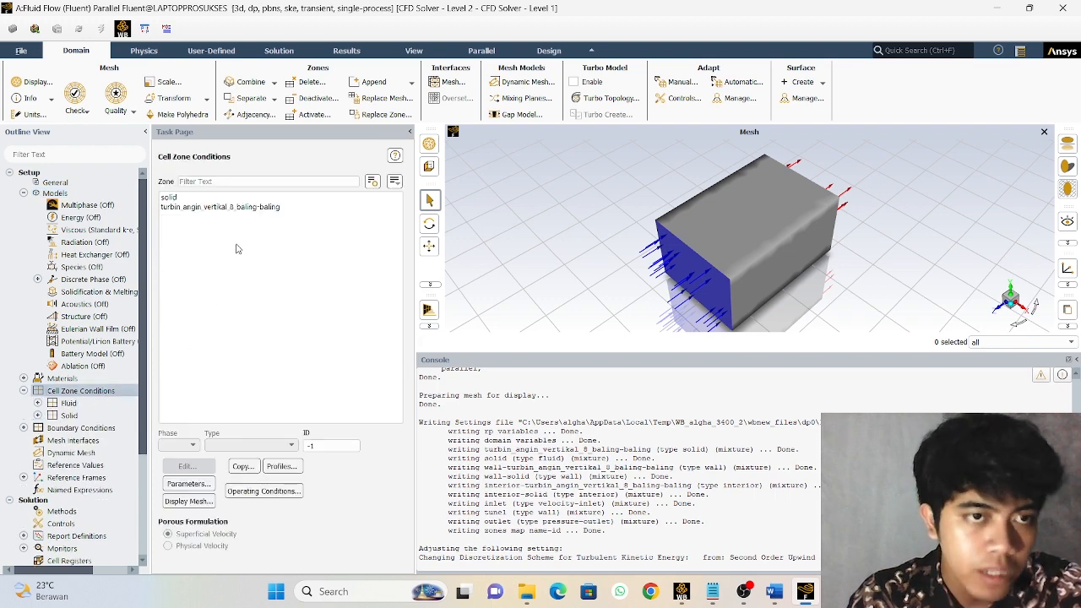
left_click(216, 208)
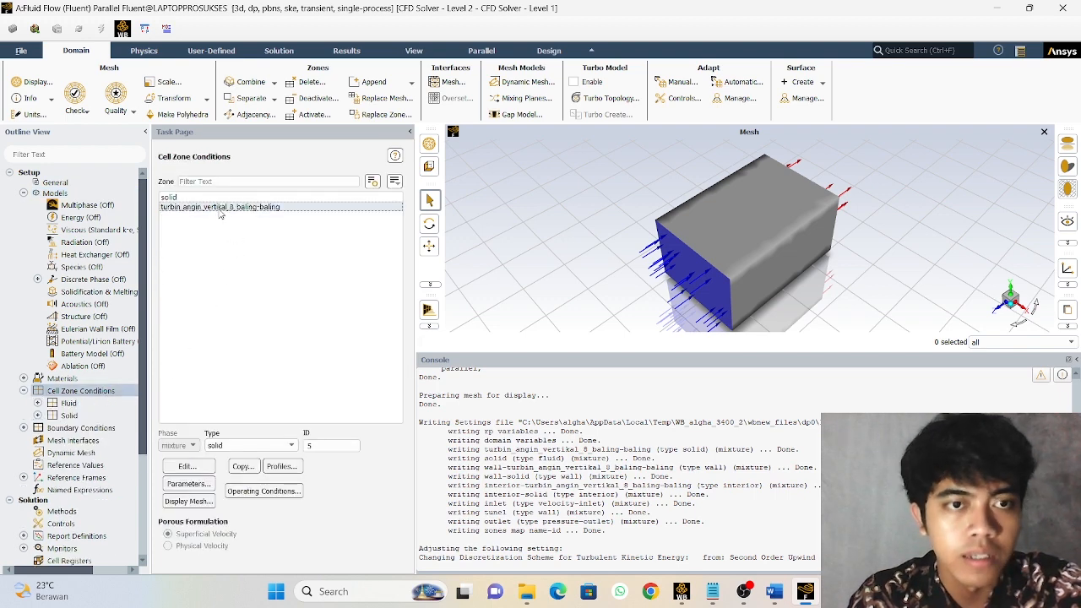
left_click(186, 466)
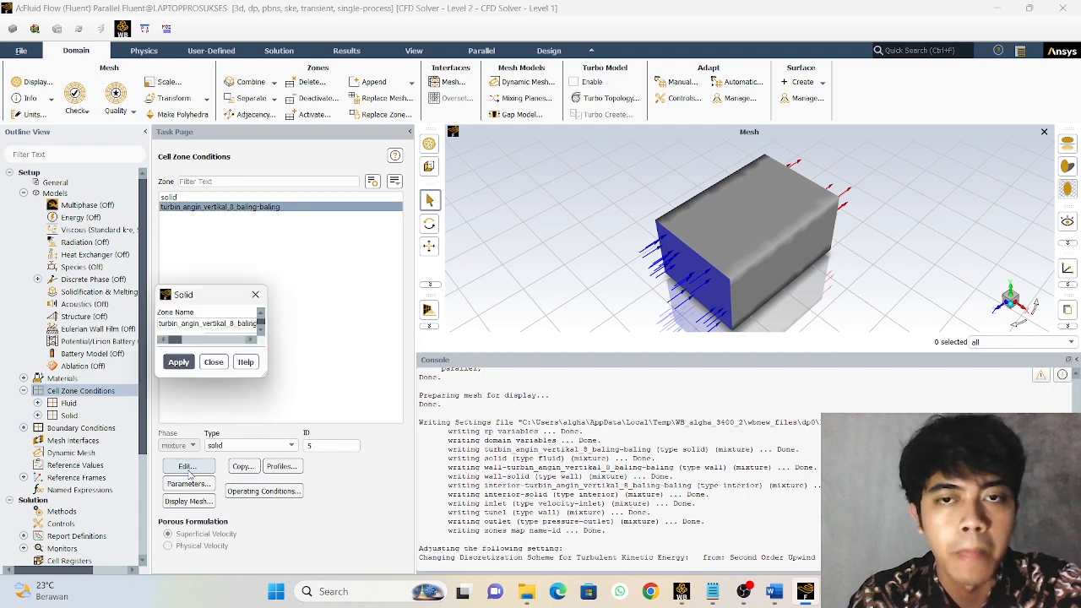
left_click_drag(403, 301, 577, 123)
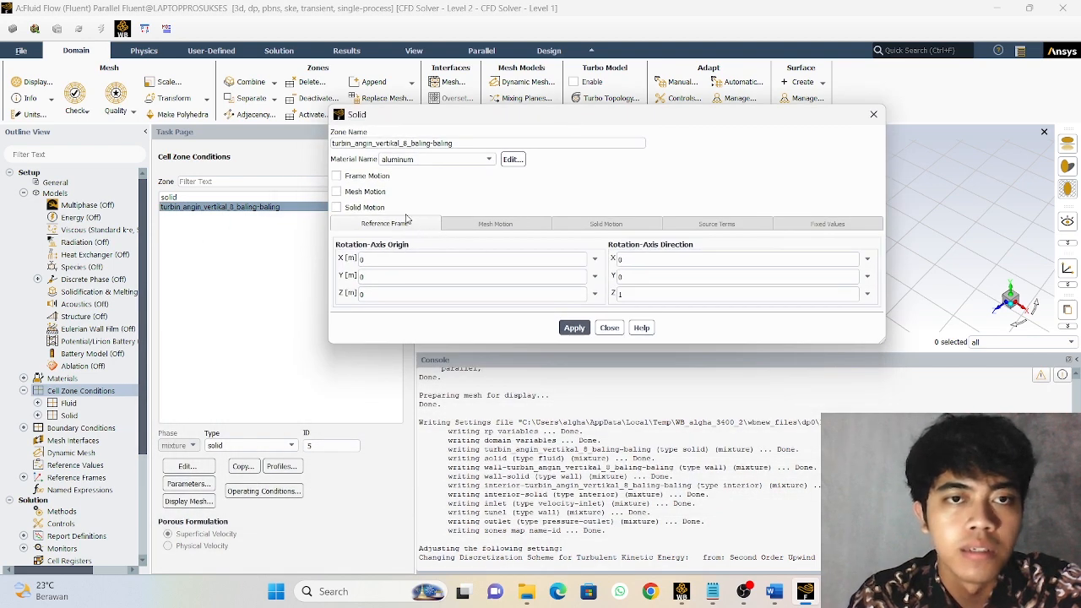
left_click(348, 193)
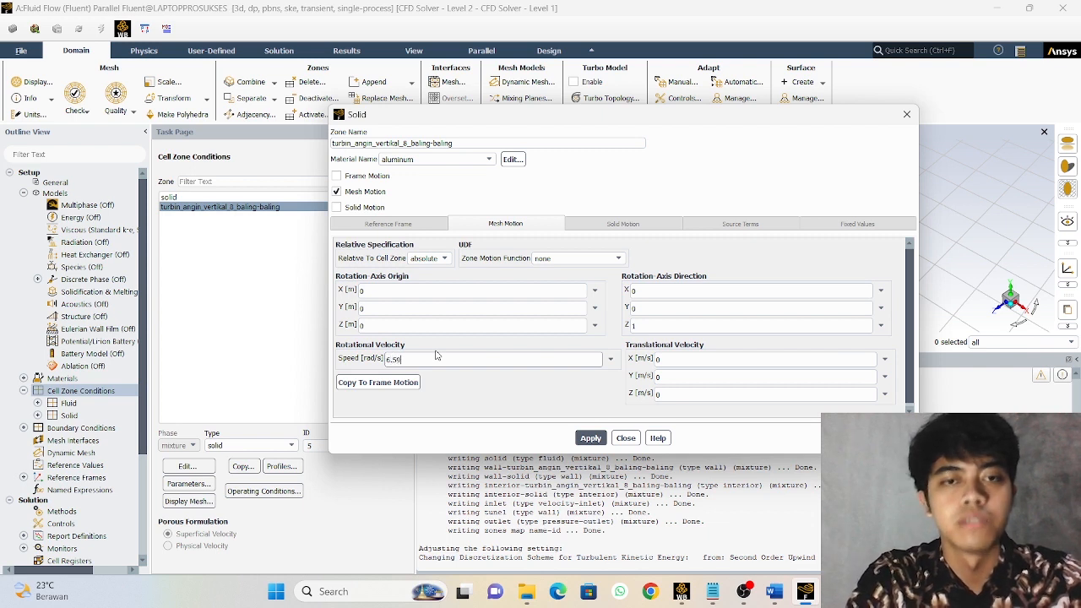
left_click(590, 437)
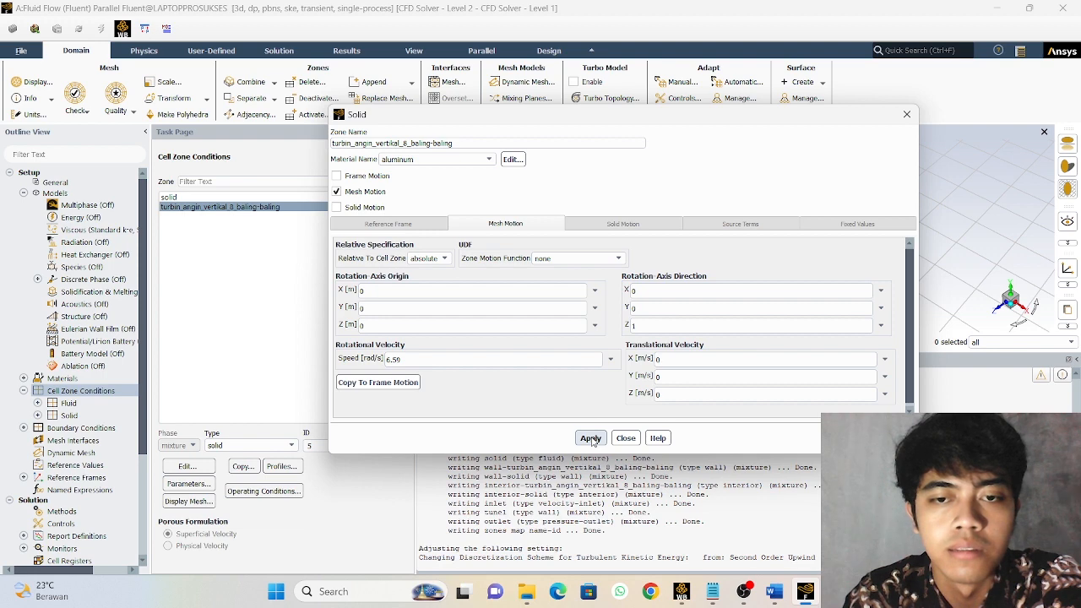
left_click(625, 437)
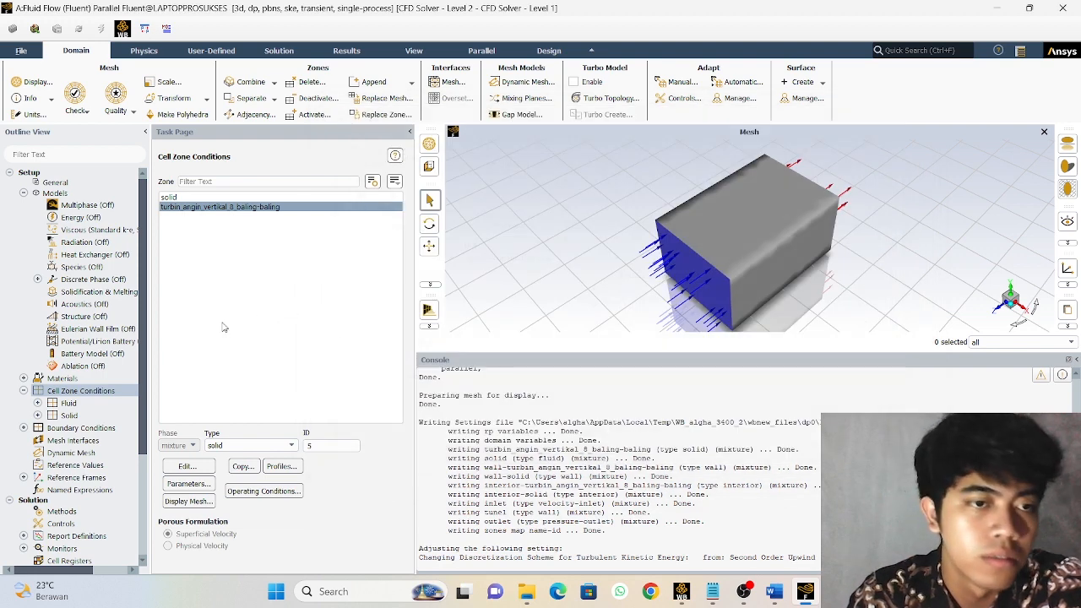
Set the velocity magnitude of the inlet boundary condition to 3 m/s.
left_click(80, 428)
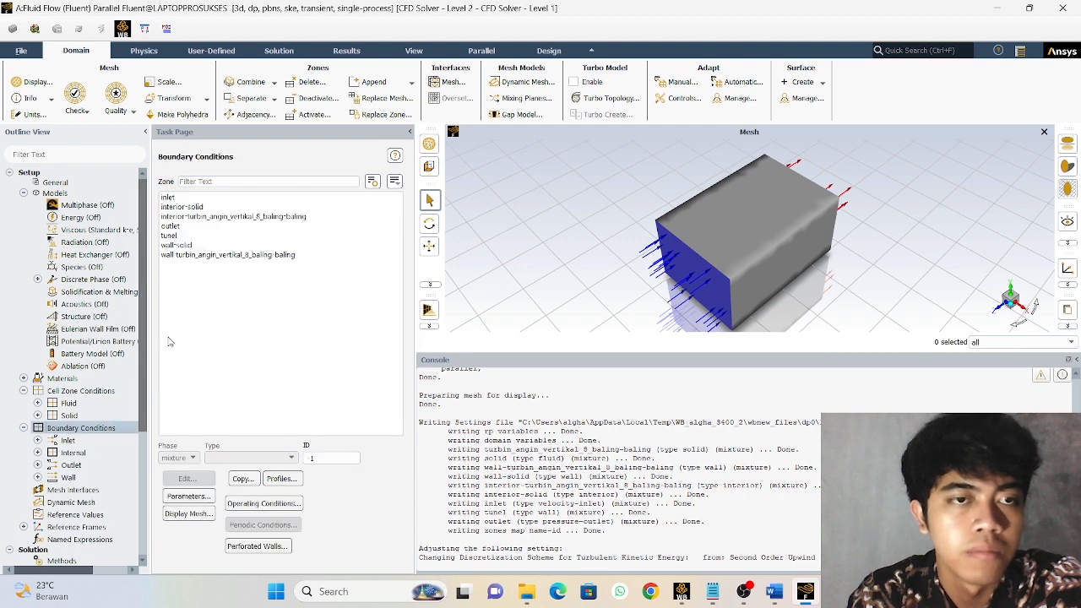
left_click(168, 196)
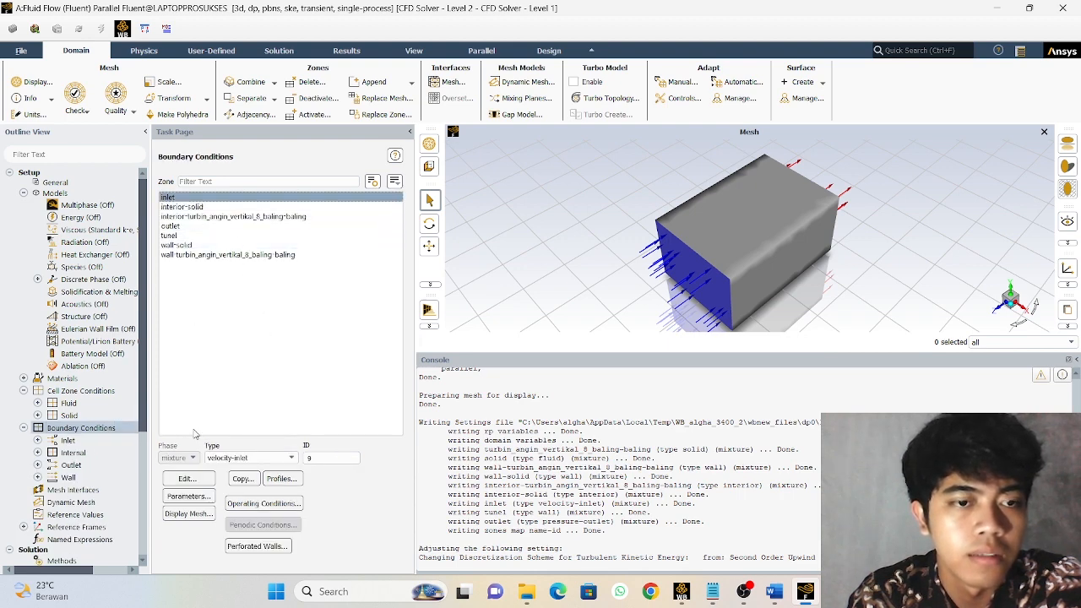
left_click(188, 479)
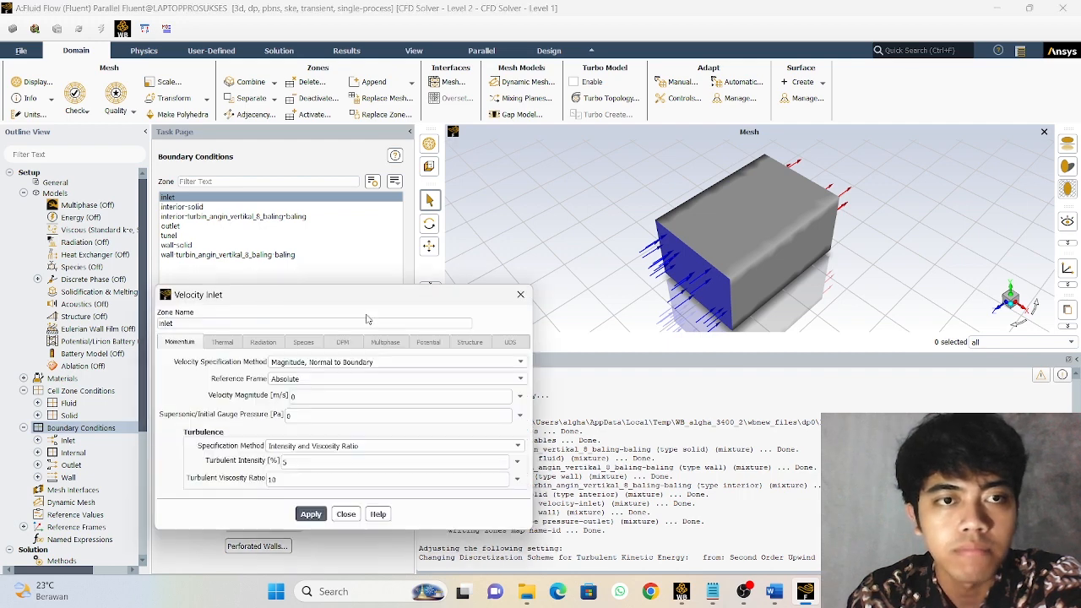
left_click_drag(363, 295, 571, 163)
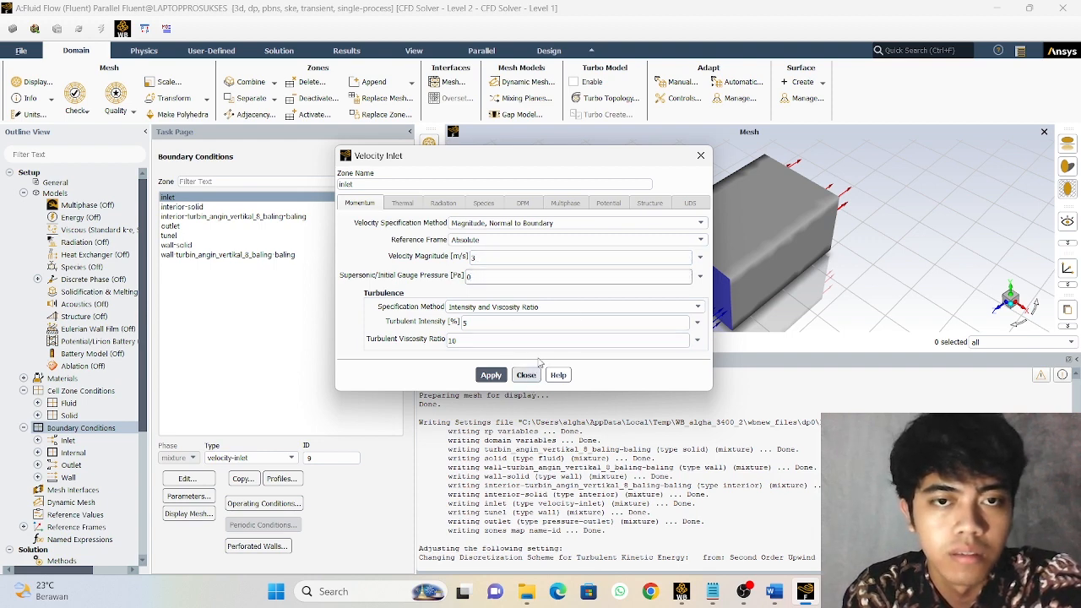
left_click(491, 377)
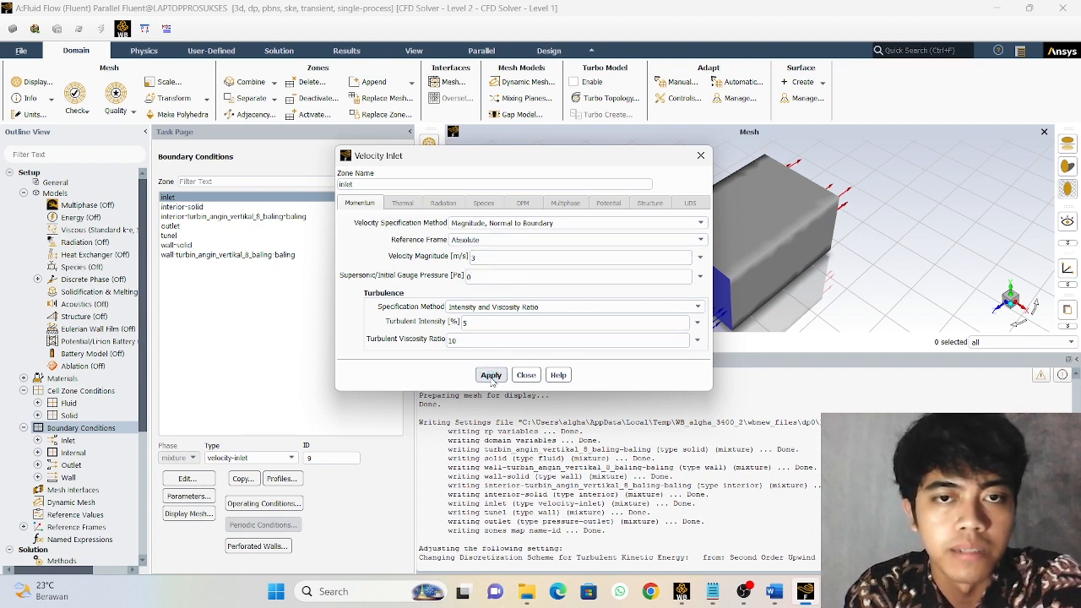
left_click(525, 375)
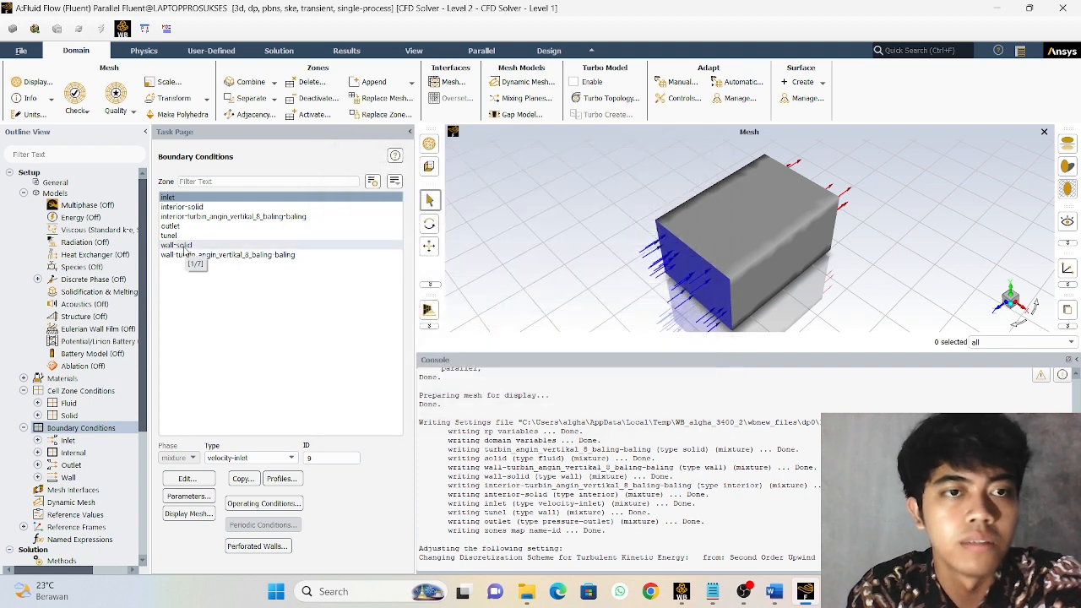
Apply the Stationary Wall and No Slip conditions to the wall-solid boundary.
left_click(183, 246)
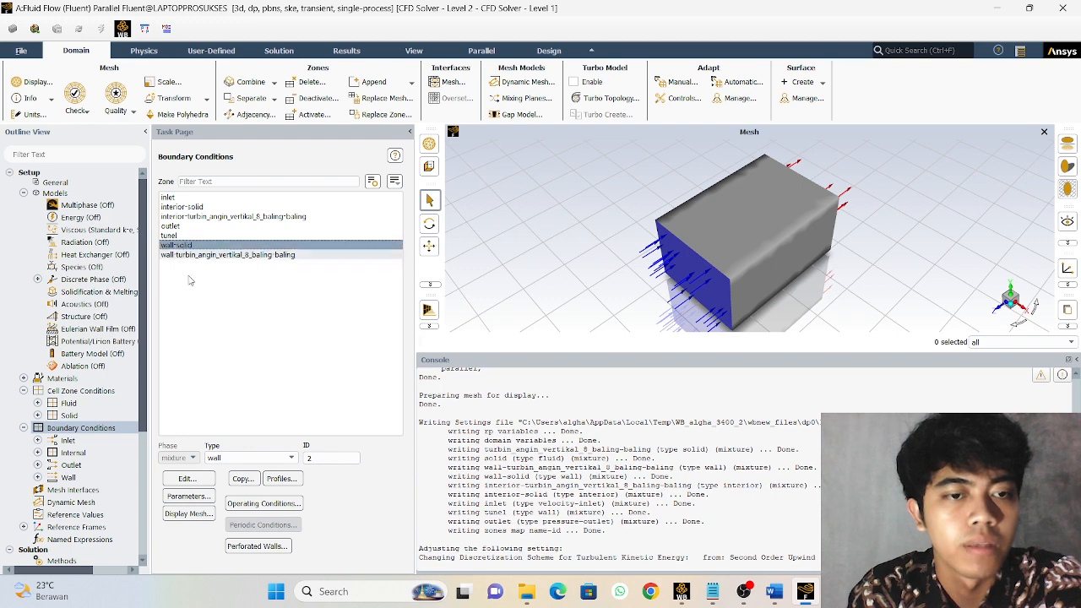
left_click(193, 478)
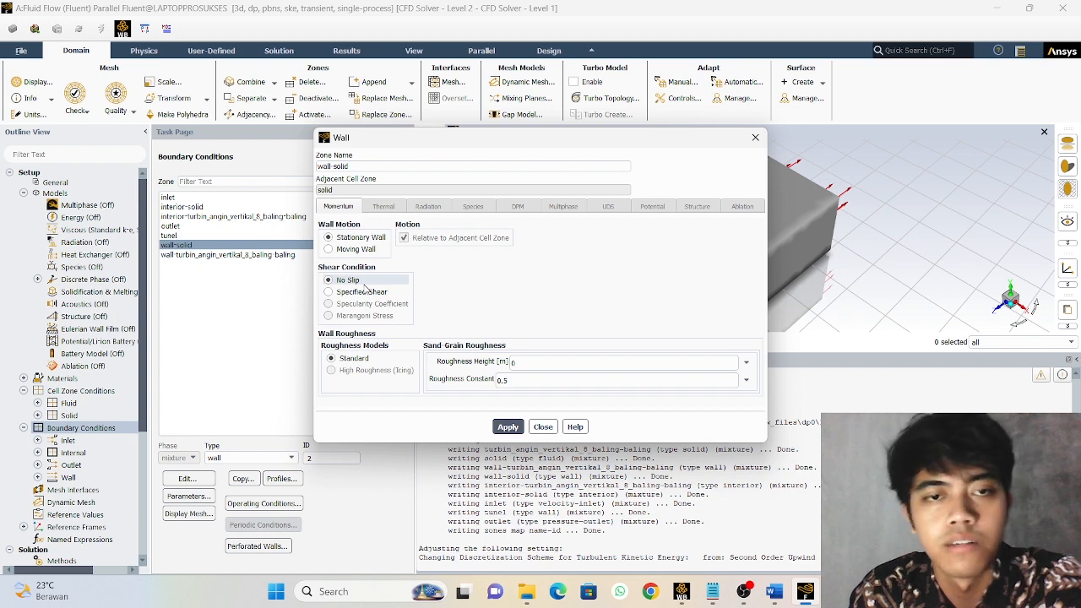
left_click(507, 426)
left_click(542, 427)
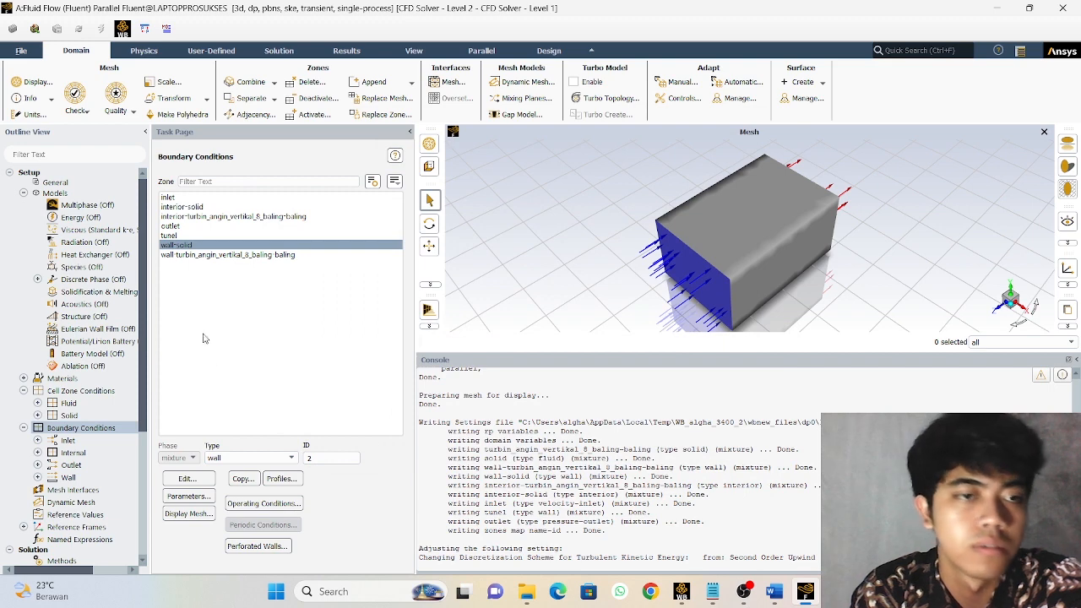
Initialize the solution with the Hybrid Initialization method.
left_click_drag(145, 351, 149, 491)
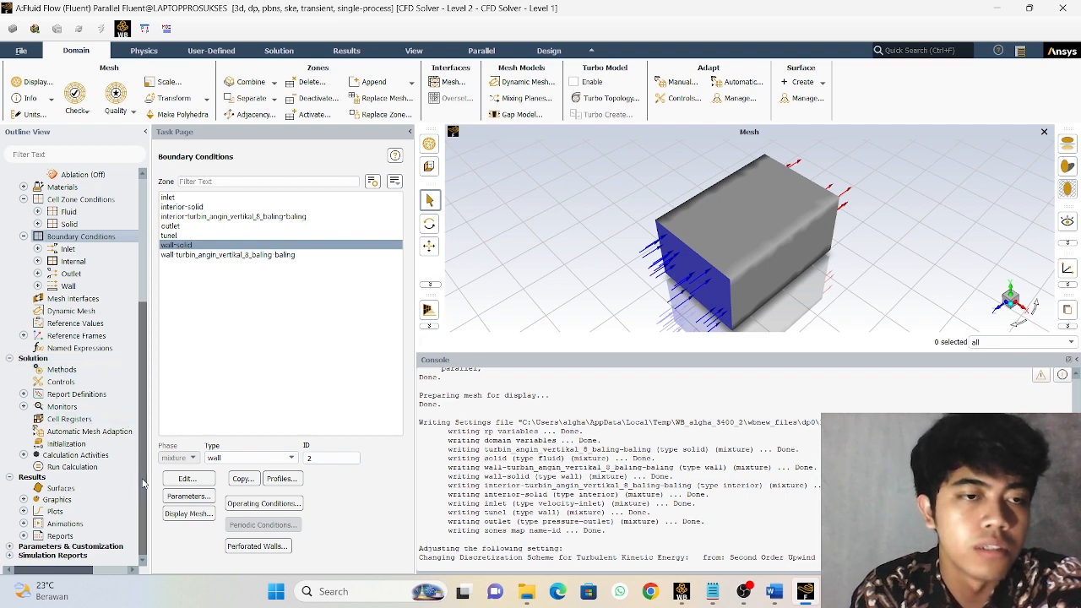
double_click(67, 444)
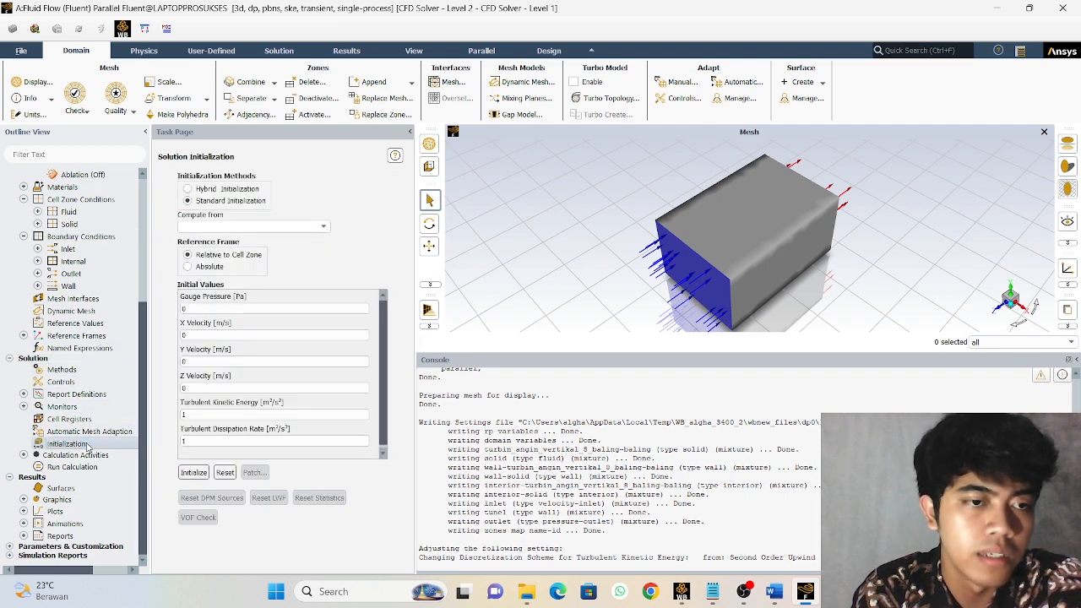
left_click(206, 190)
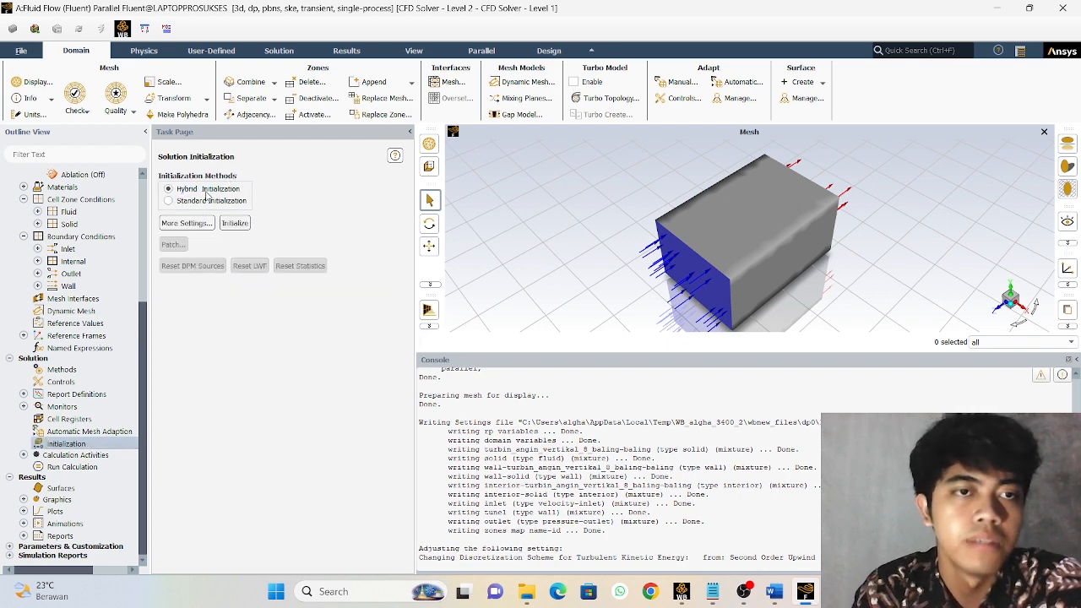
left_click(235, 223)
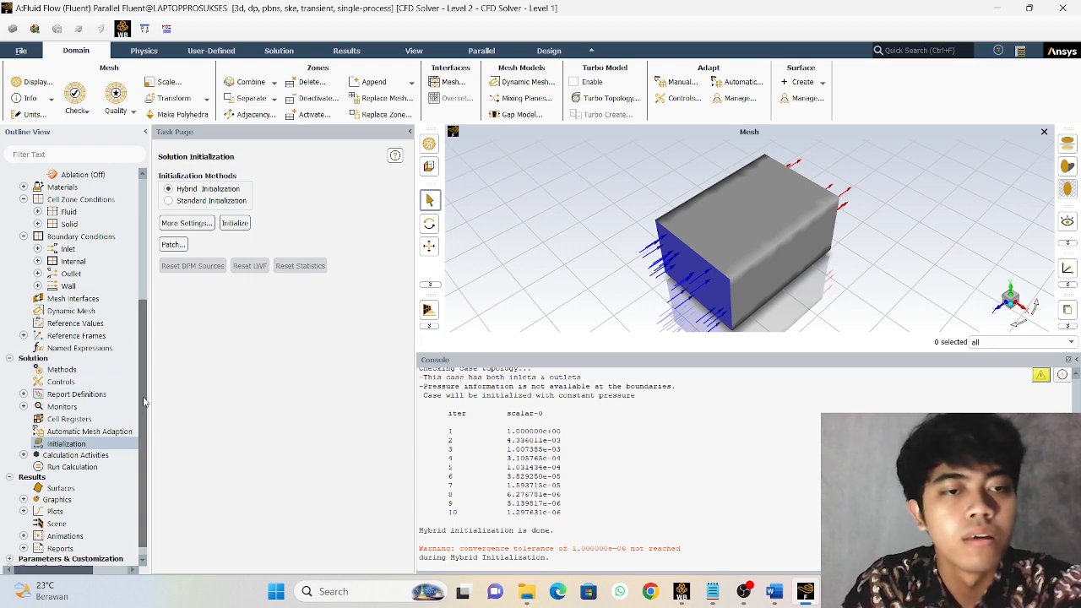
Configure the calculation run with 30 time steps and a time step size of 0.001 s.
scroll(126, 397, "down", 1)
left_click(84, 455)
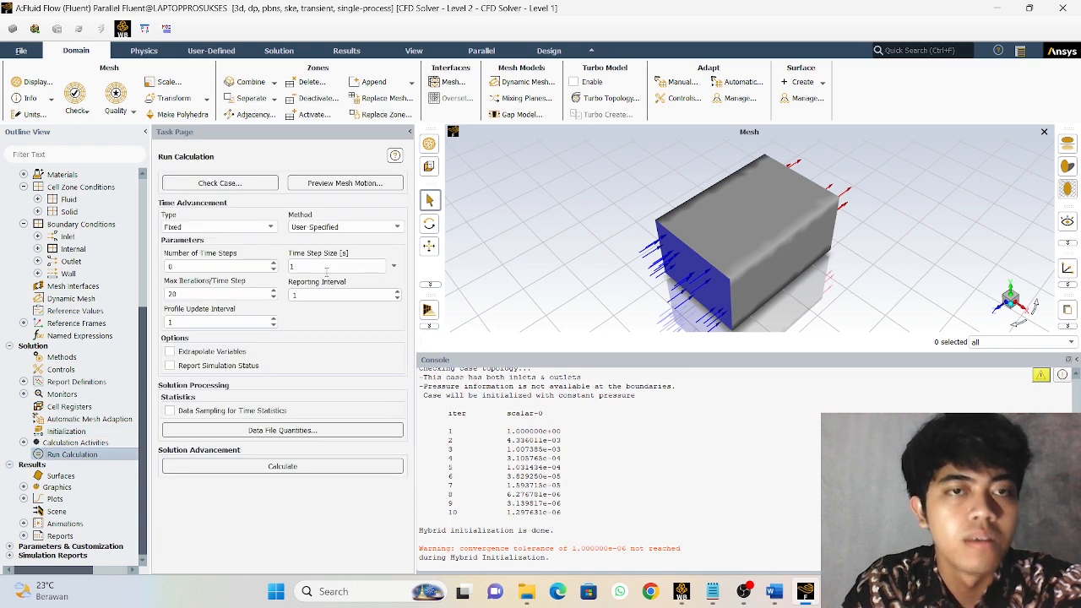
double_click(206, 265)
type("3")
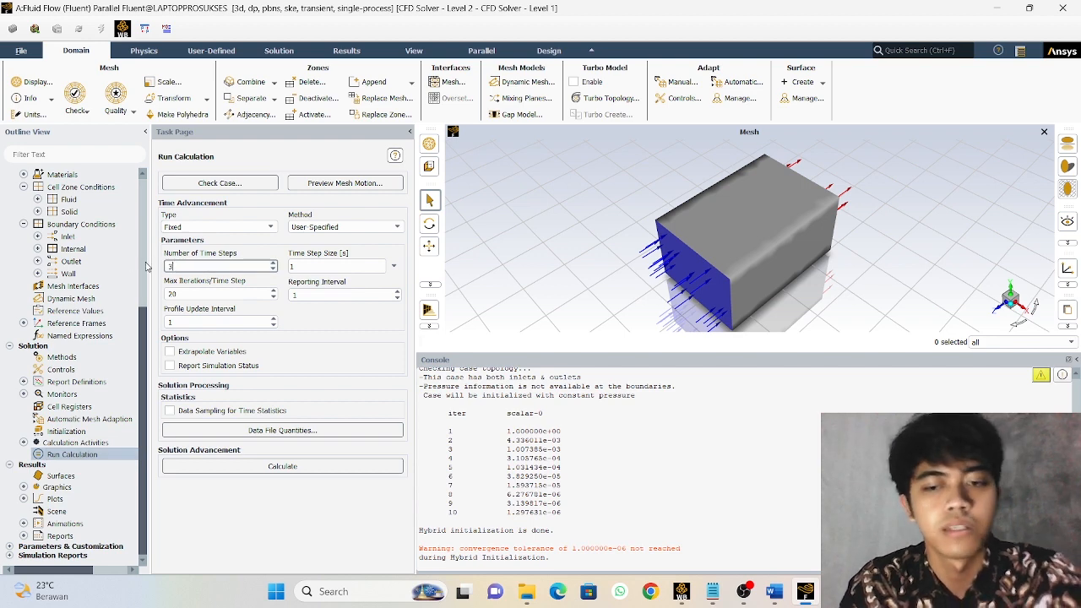
type("0")
key("Tab")
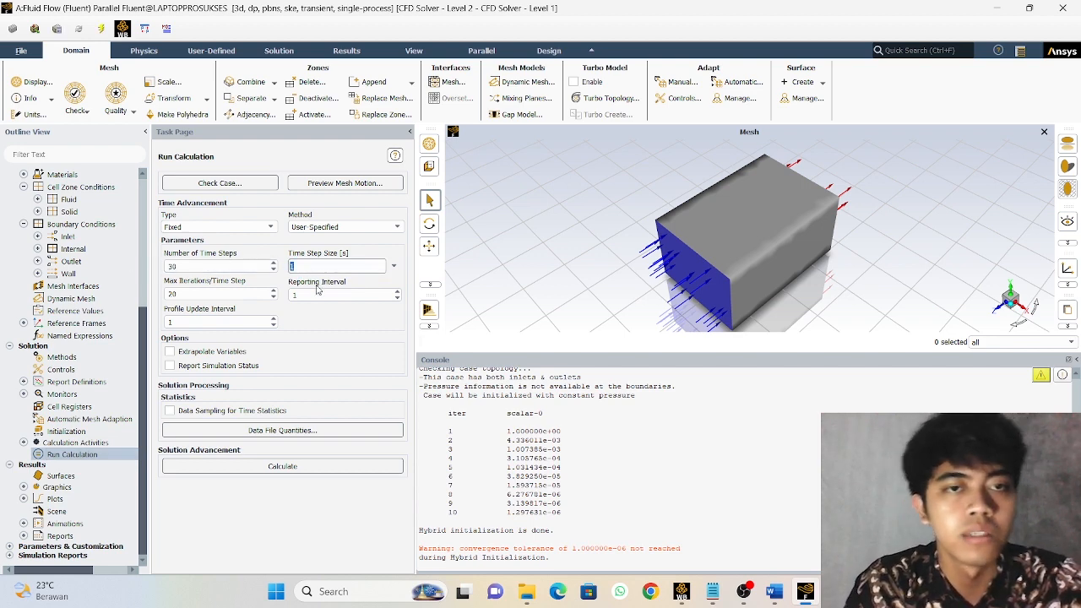
type("0")
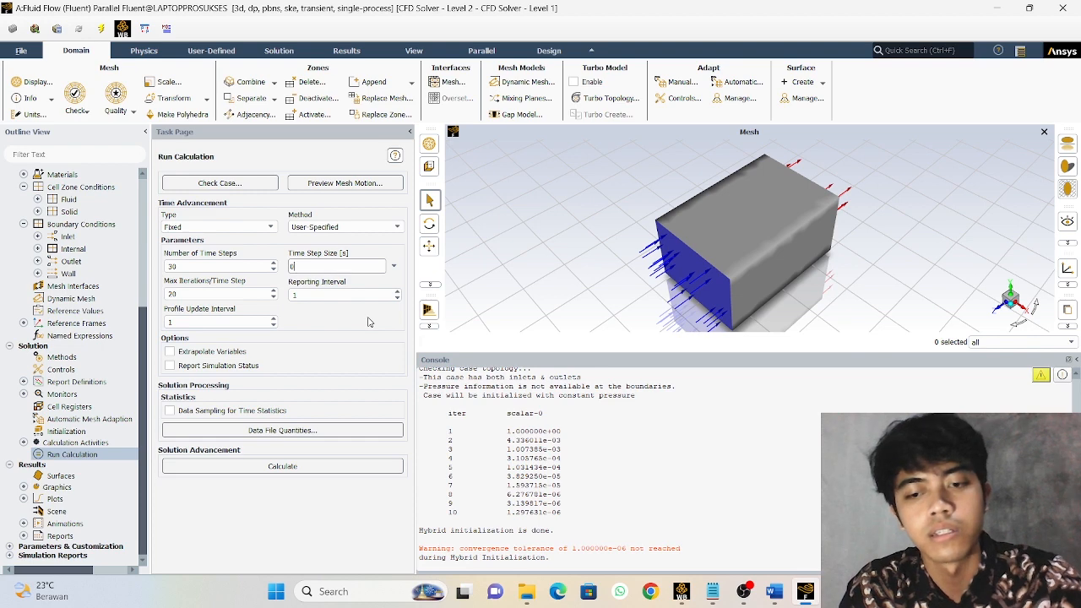
type(".00")
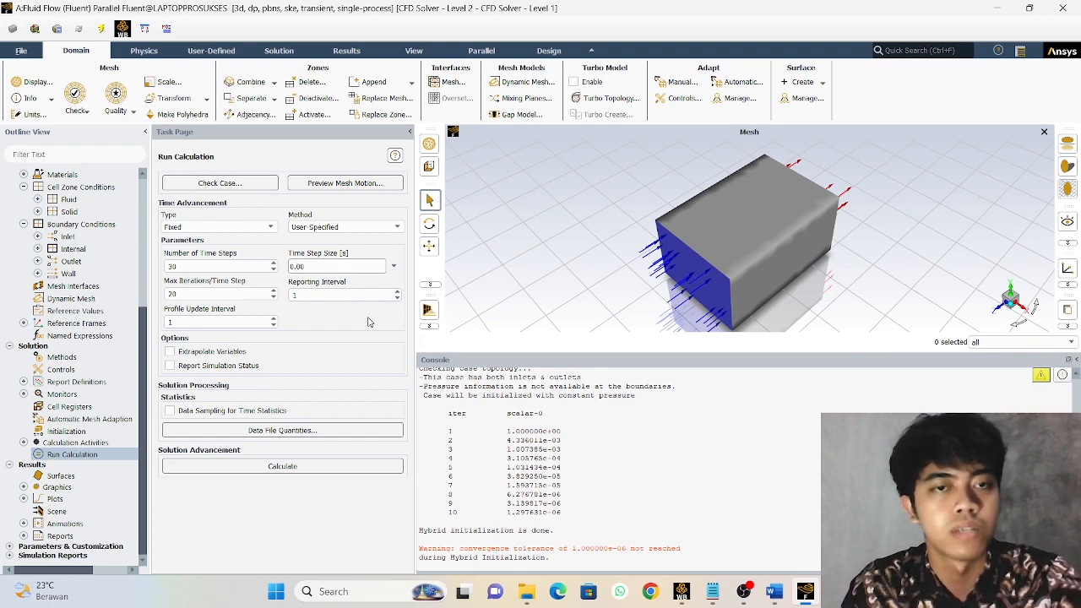
type("1")
key("Tab")
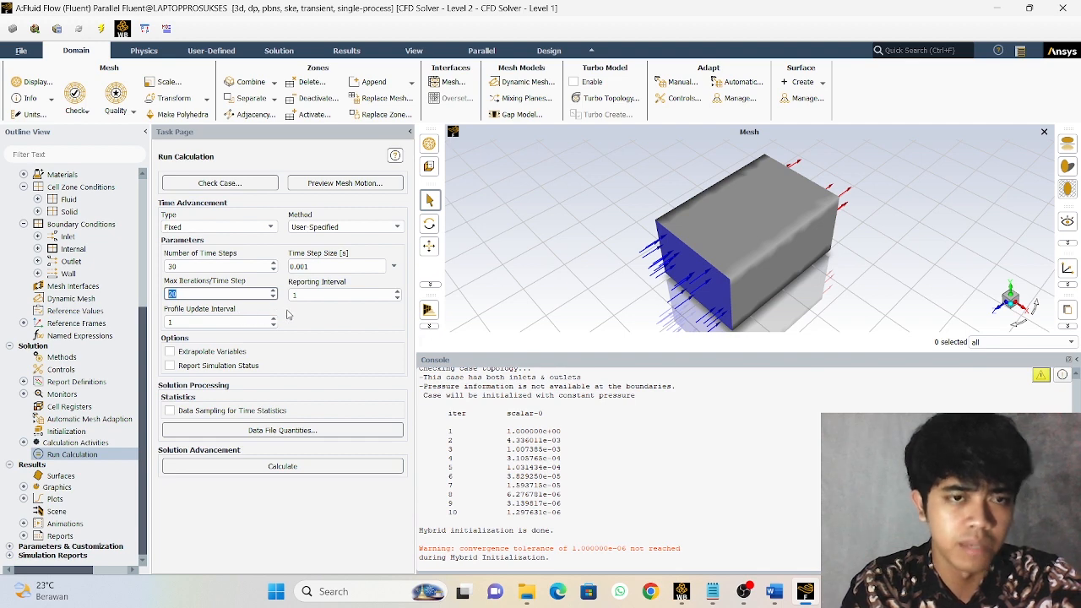
Set the maximum iterations per time step to 100, run the calculation and dismiss the completion message.
type("100")
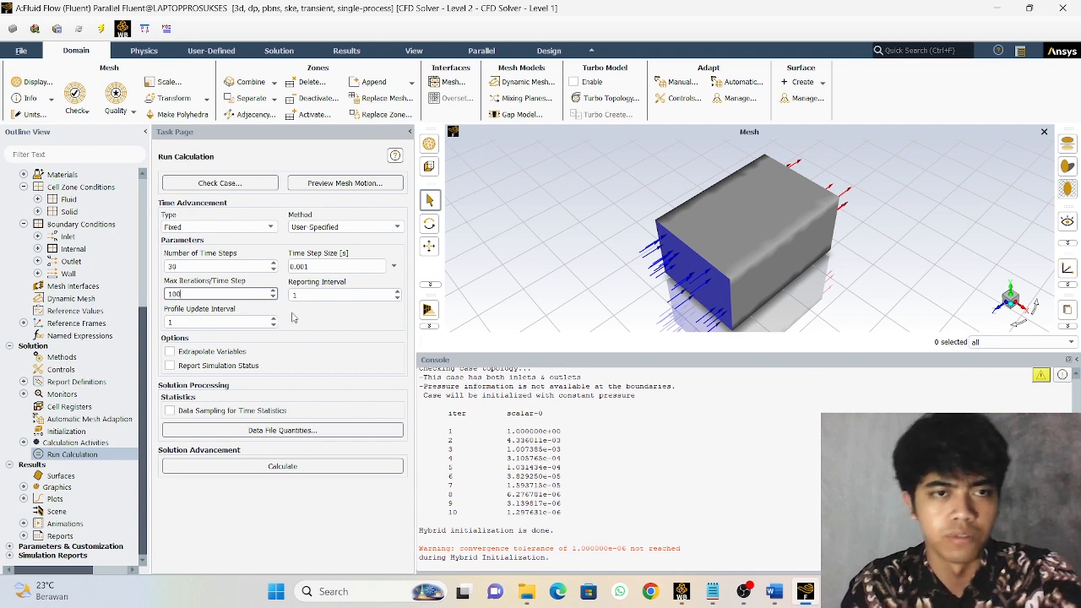
left_click(285, 467)
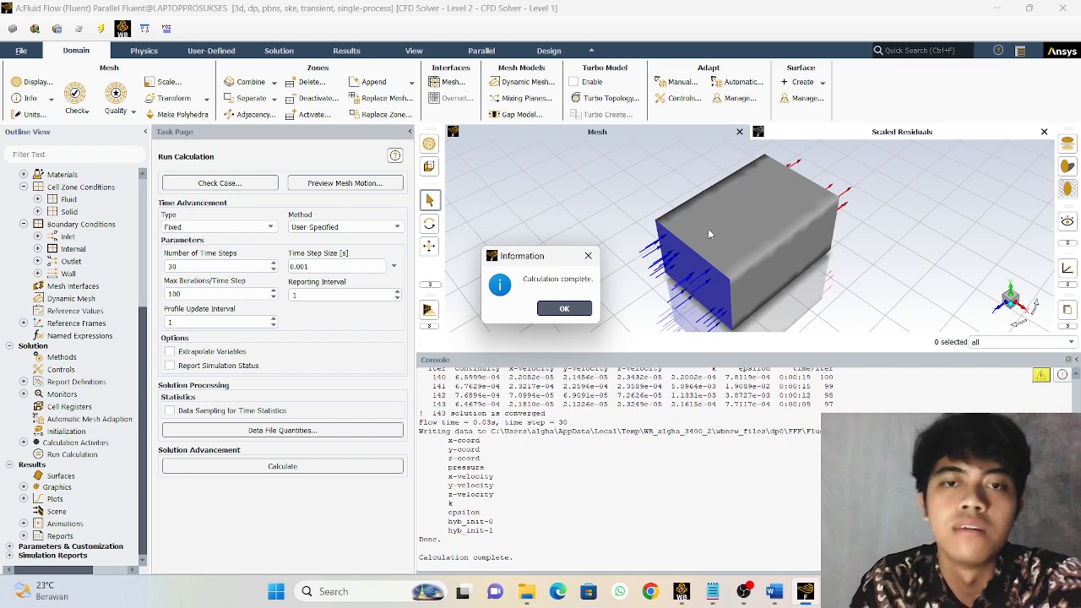
left_click(572, 309)
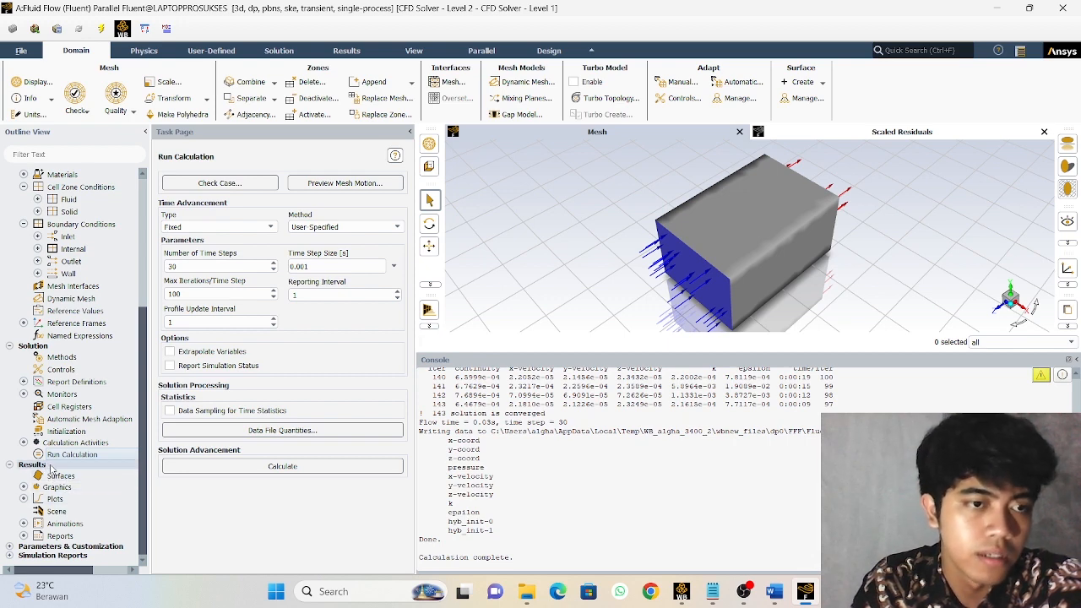
Print a Forces report along the X direction vector for the tunel, wall-solid and wall-turbin_angin_vertikal_8_baling-baling zones.
double_click(59, 537)
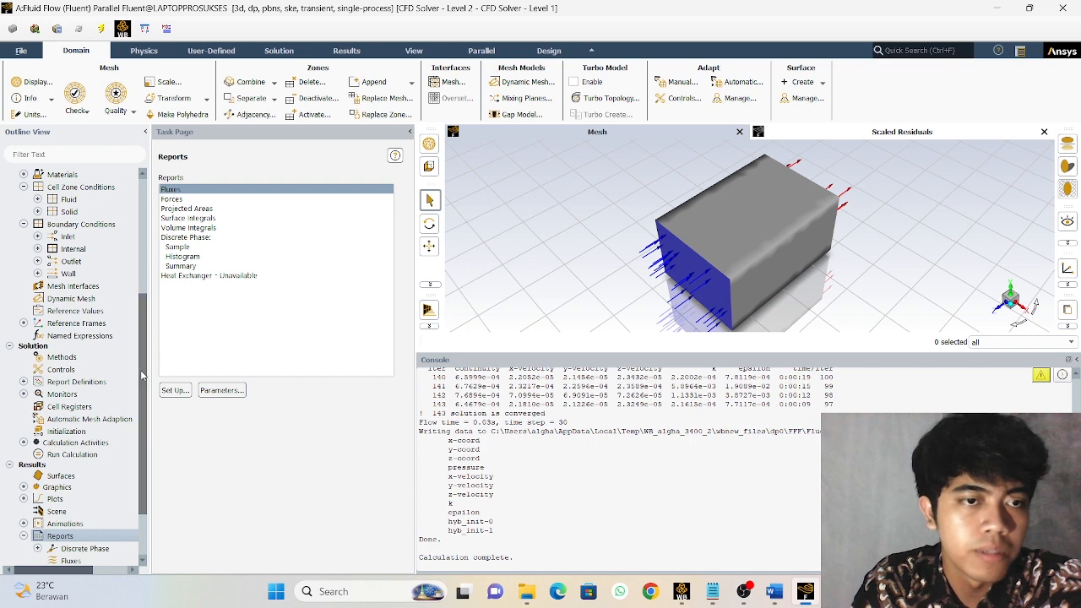
scroll(136, 448, "down", 3)
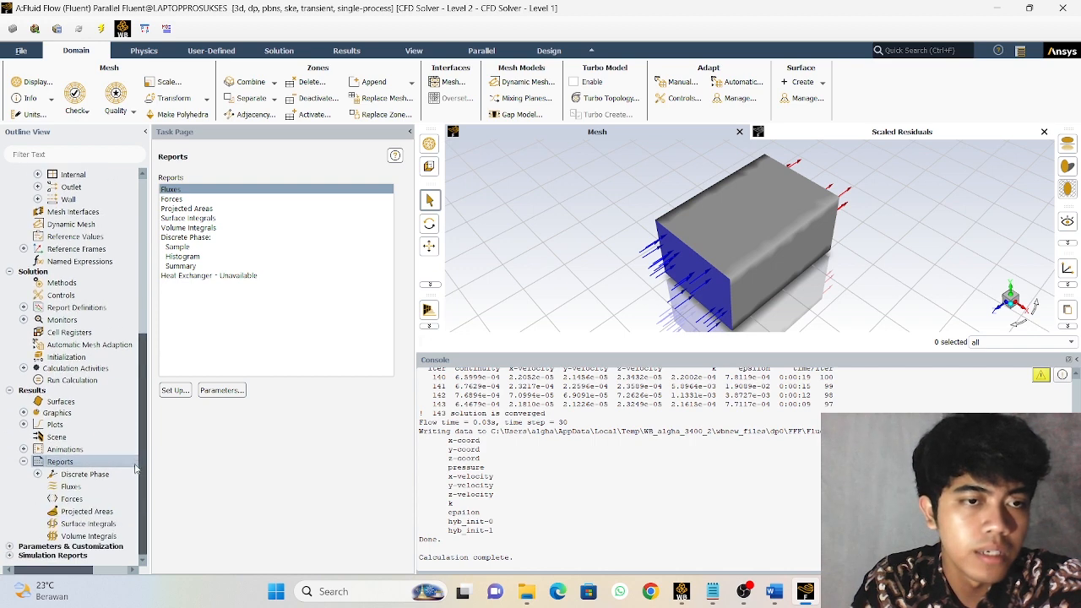
left_click(200, 199)
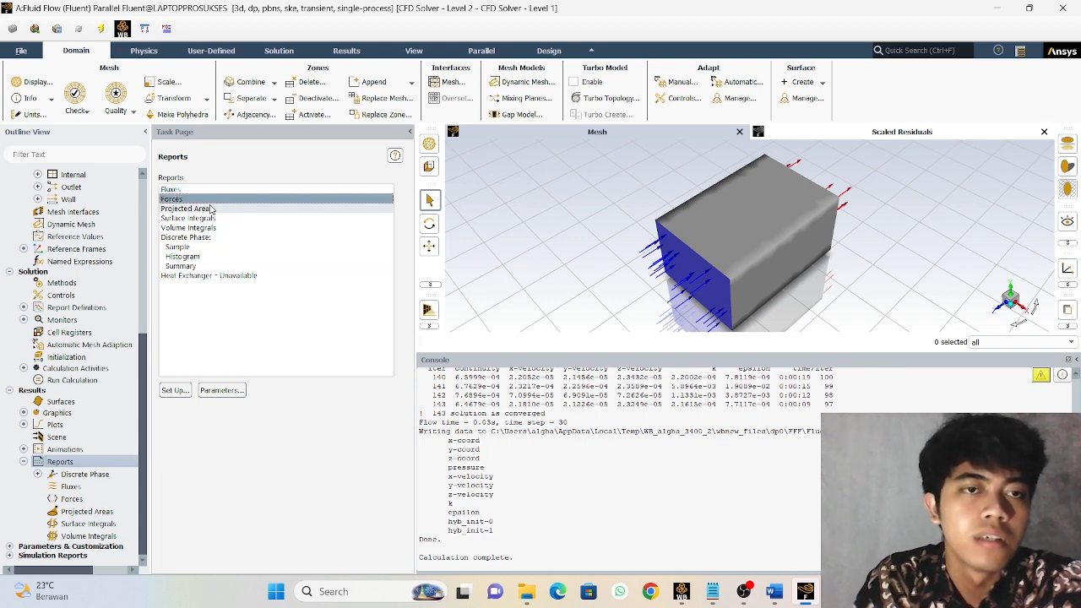
double_click(211, 205)
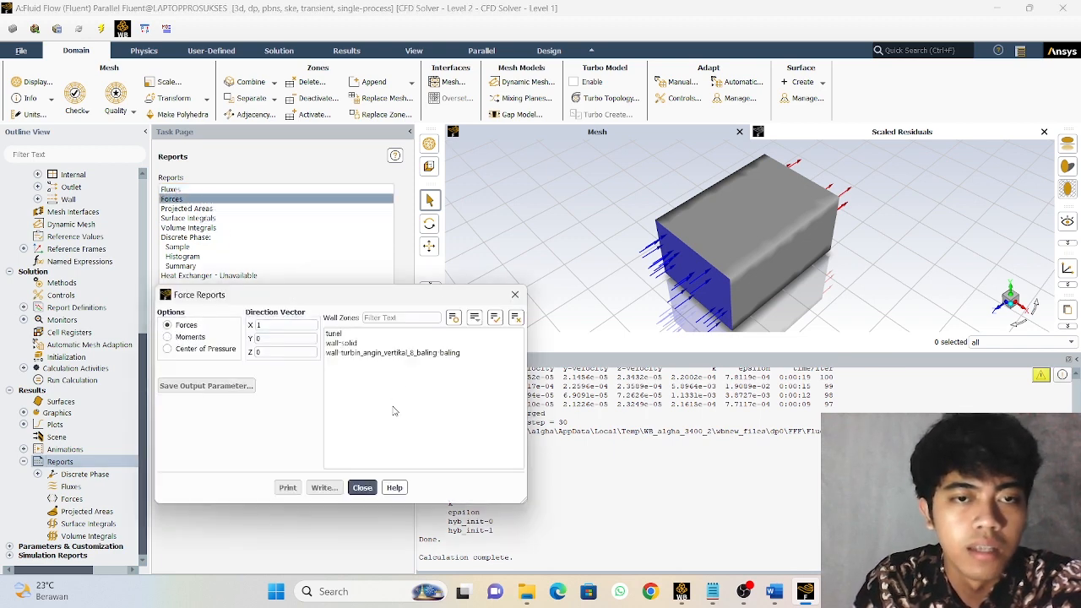
left_click_drag(354, 353, 341, 334)
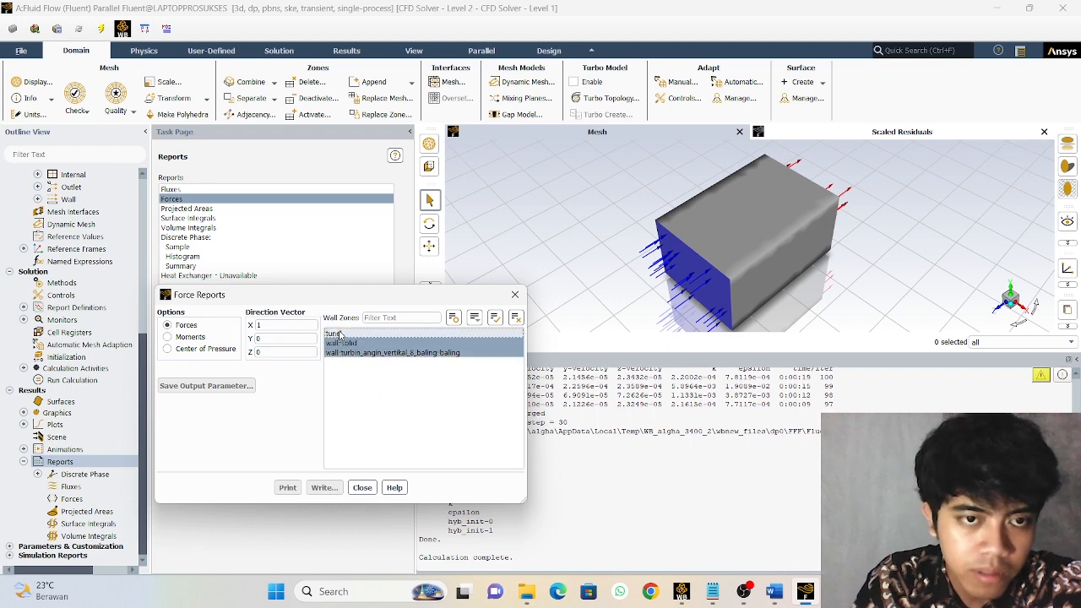
left_click(287, 487)
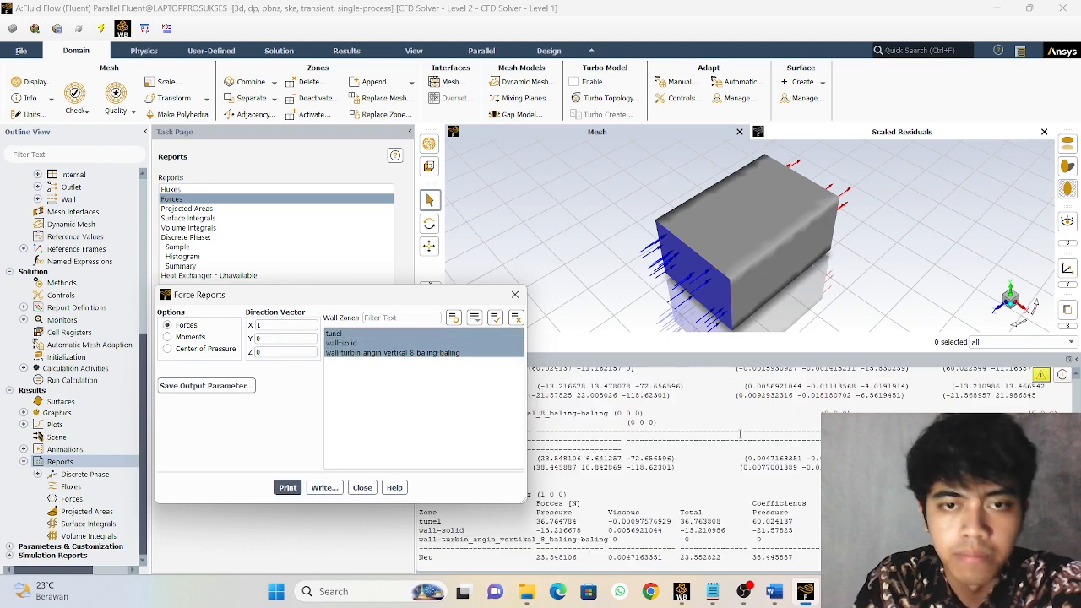
Close the force report setup and review the printed pressure, viscous and total forces for each wall zone in the console.
left_click(361, 487)
scroll(677, 411, "up", 4)
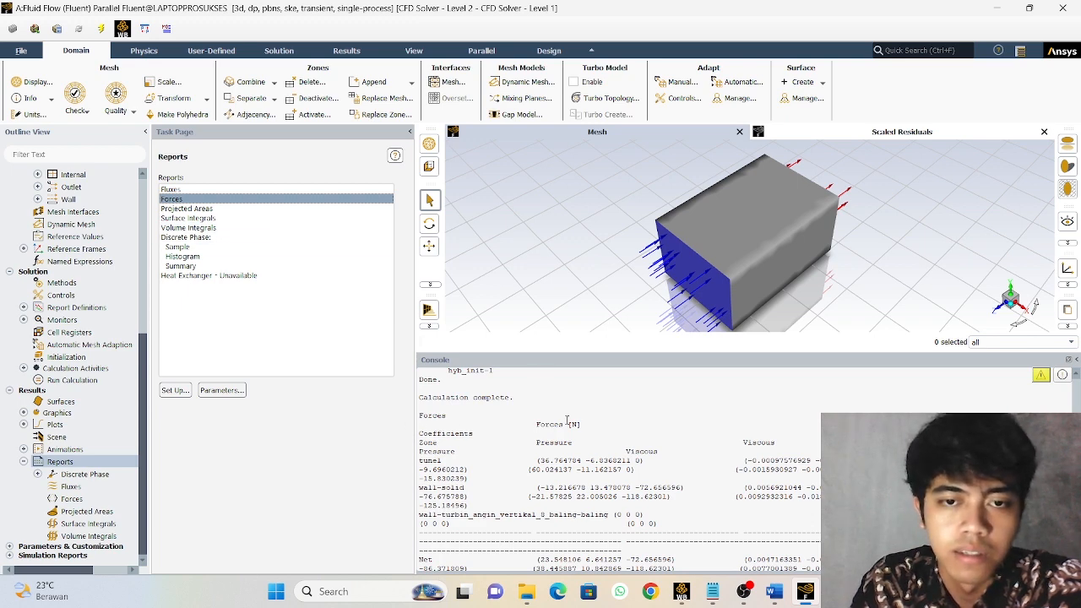
scroll(568, 420, "down", 1)
scroll(640, 463, "down", 2)
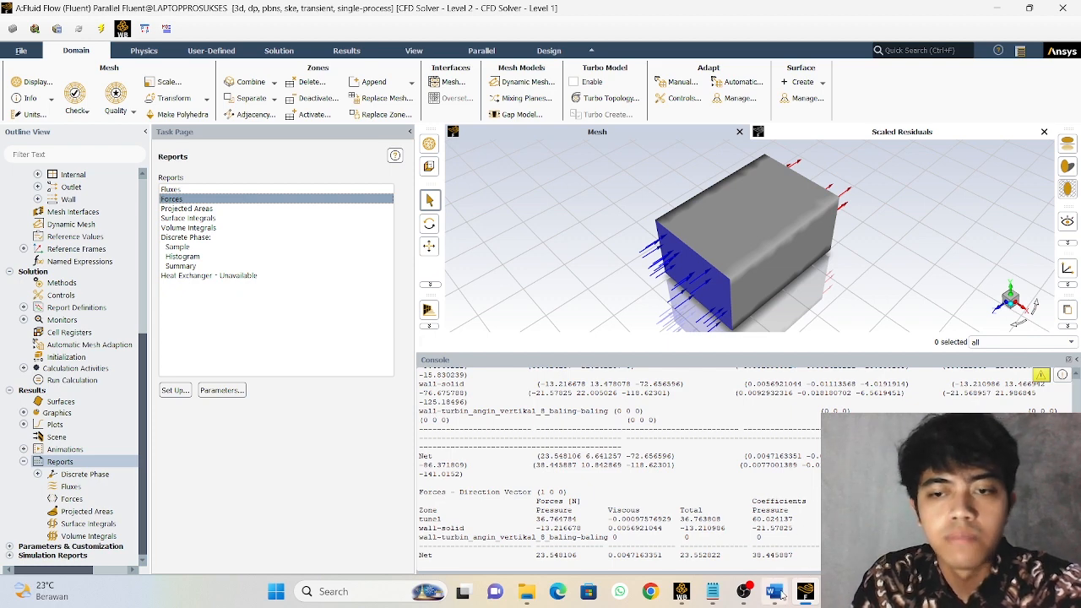
Switch to Notepad and review the recorded force and coefficient data for wind speeds of 3, 3,5 and 4 m/s.
mouse_move(782, 595)
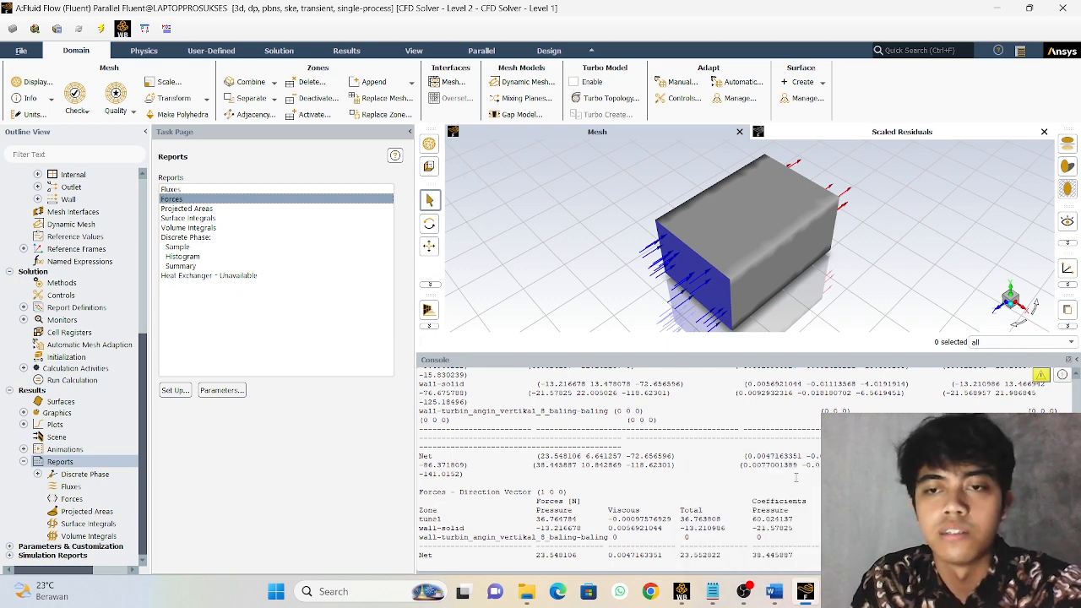
left_click(713, 596)
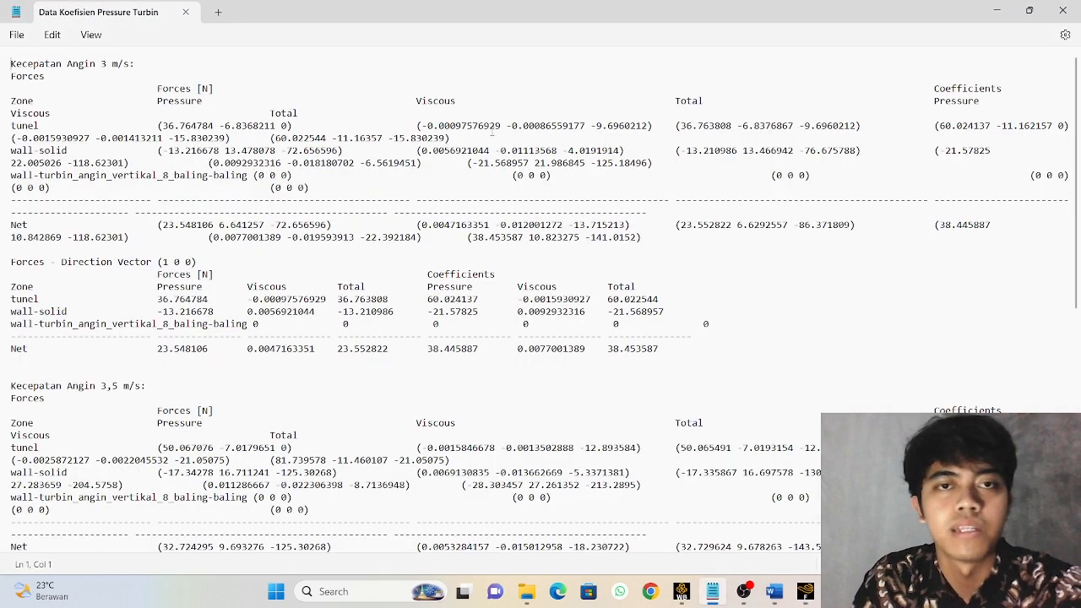
scroll(479, 232, "down", 4)
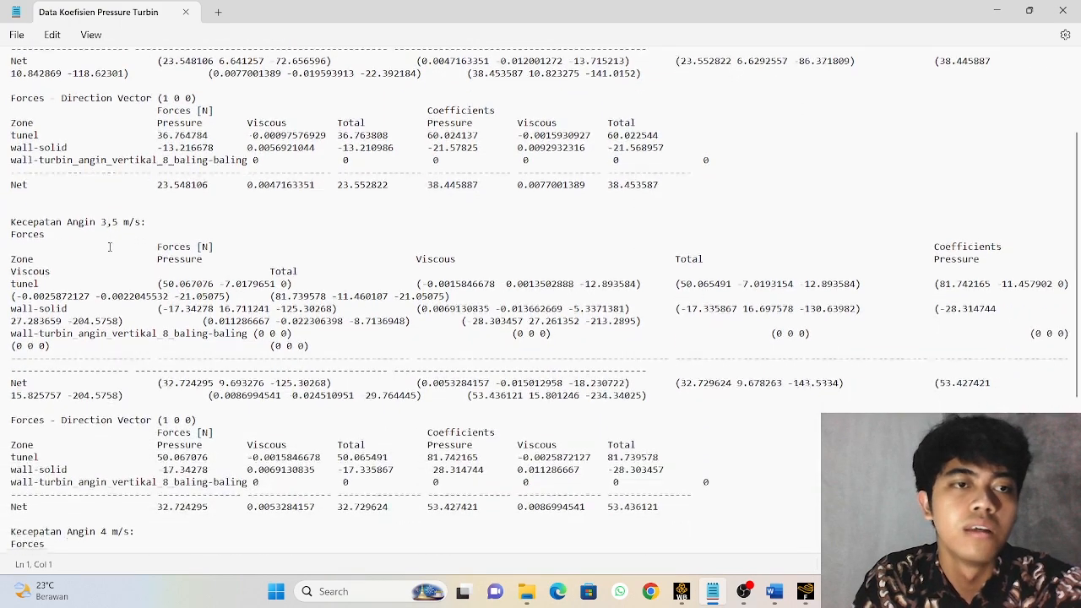
scroll(166, 203, "down", 2)
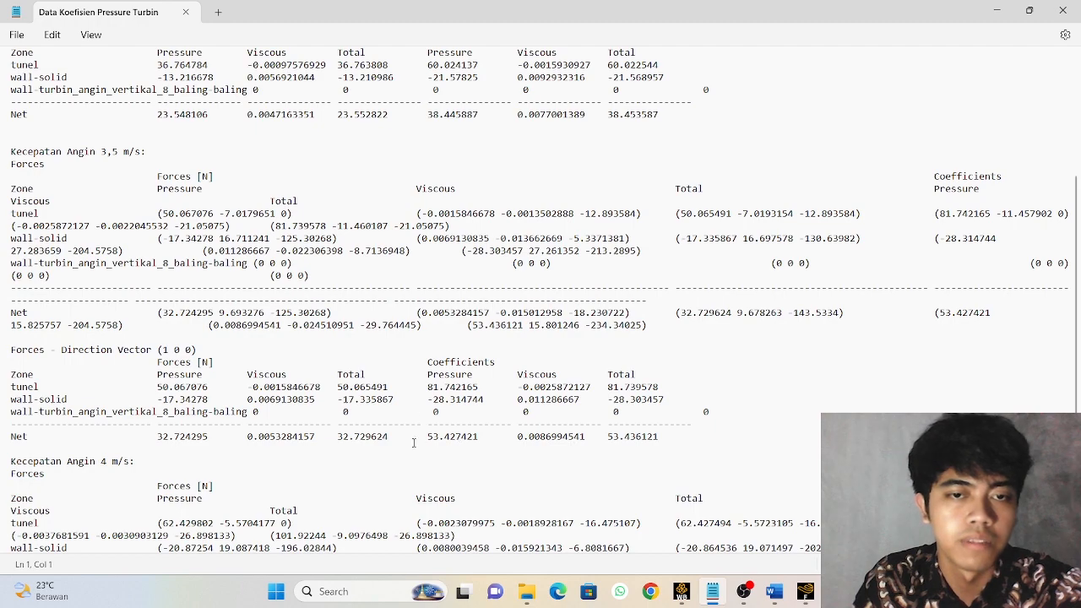
scroll(551, 455, "down", 6)
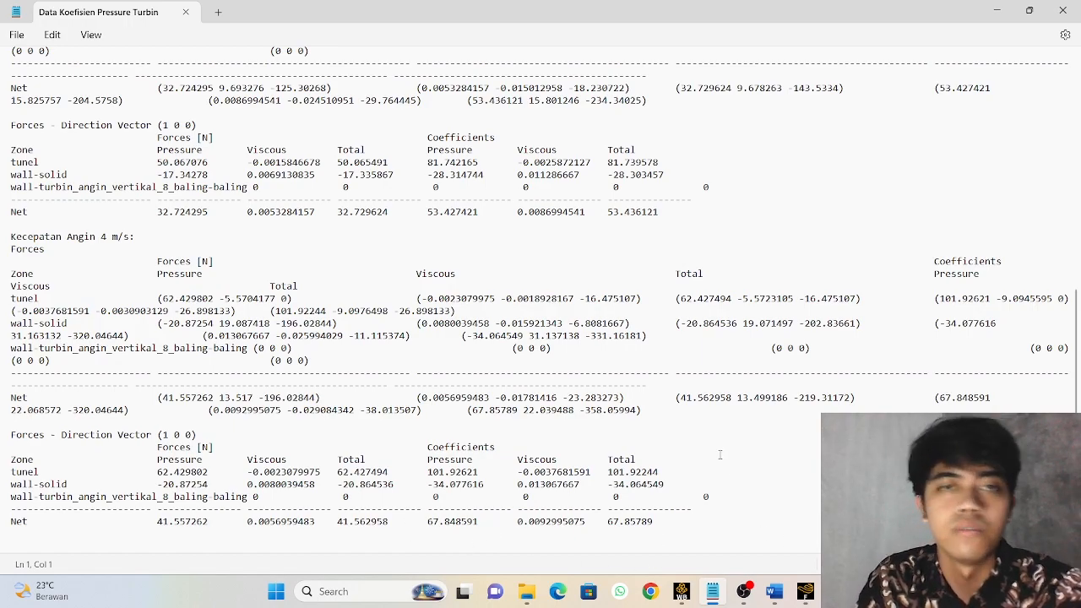
scroll(718, 449, "up", 12)
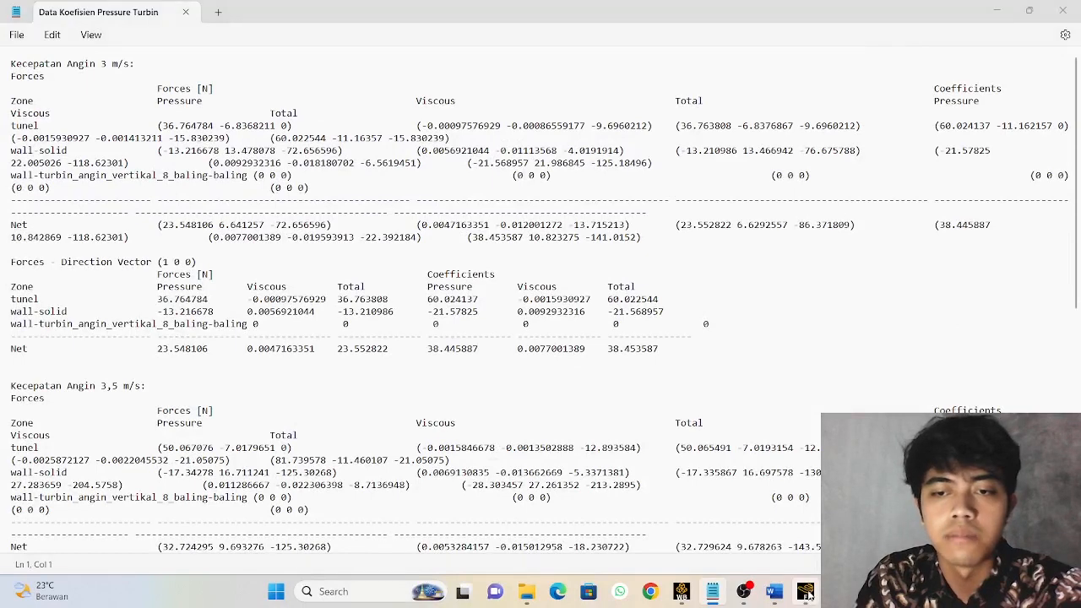
Switch back to Fluent, display the Scaled Residuals plot and copy a screenshot of it to the clipboard.
left_click(806, 593)
left_click(914, 133)
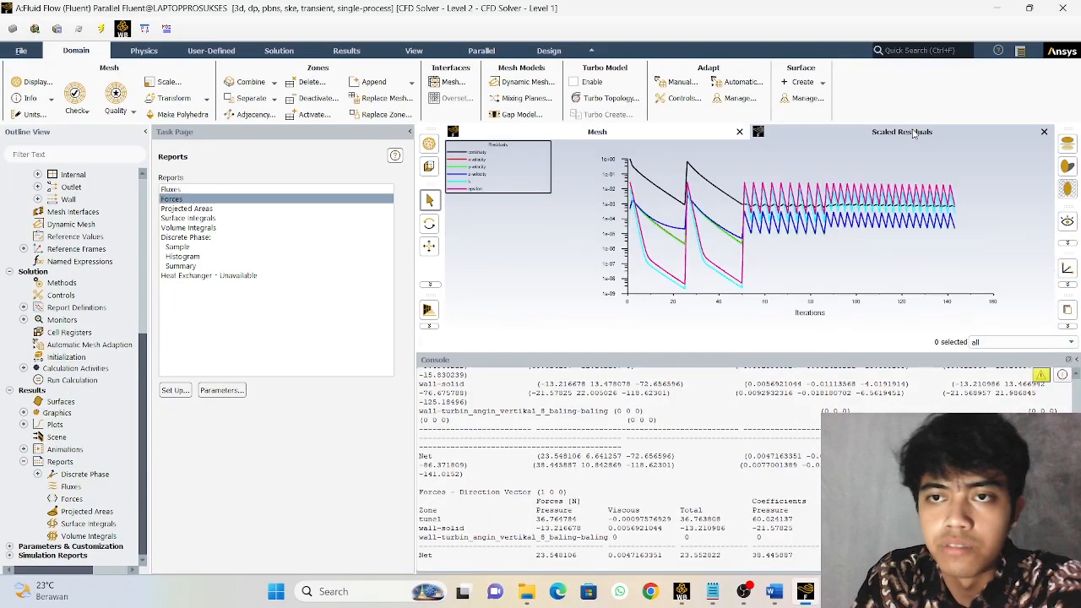
left_click(1066, 312)
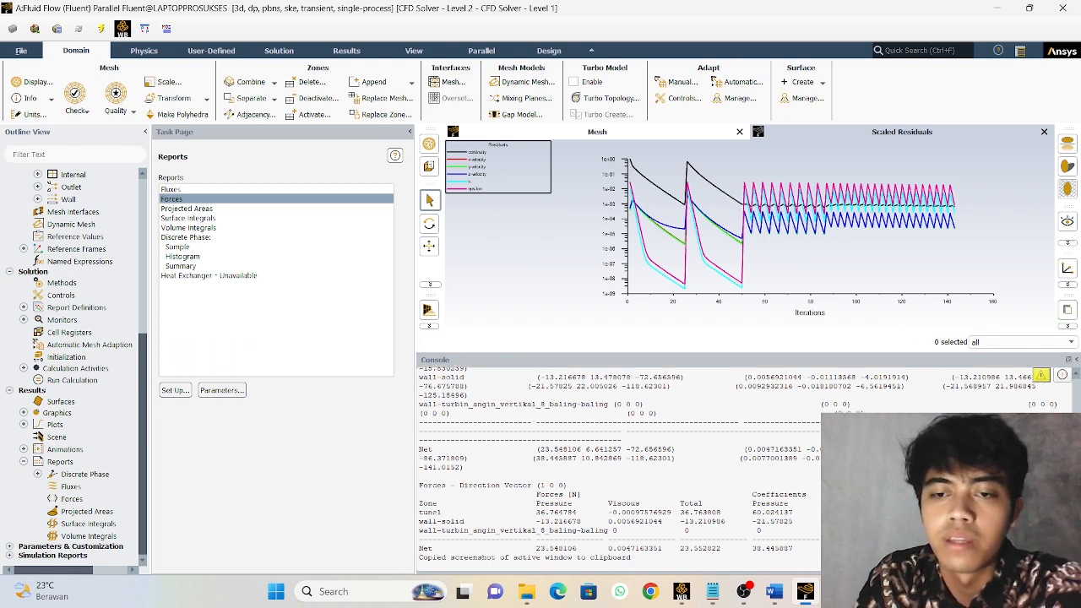
Switch to the Diagram Data Turbin document in Word and compare the residual and cumulative force plots for 3, 3,5 and 4 m/s.
left_click(782, 598)
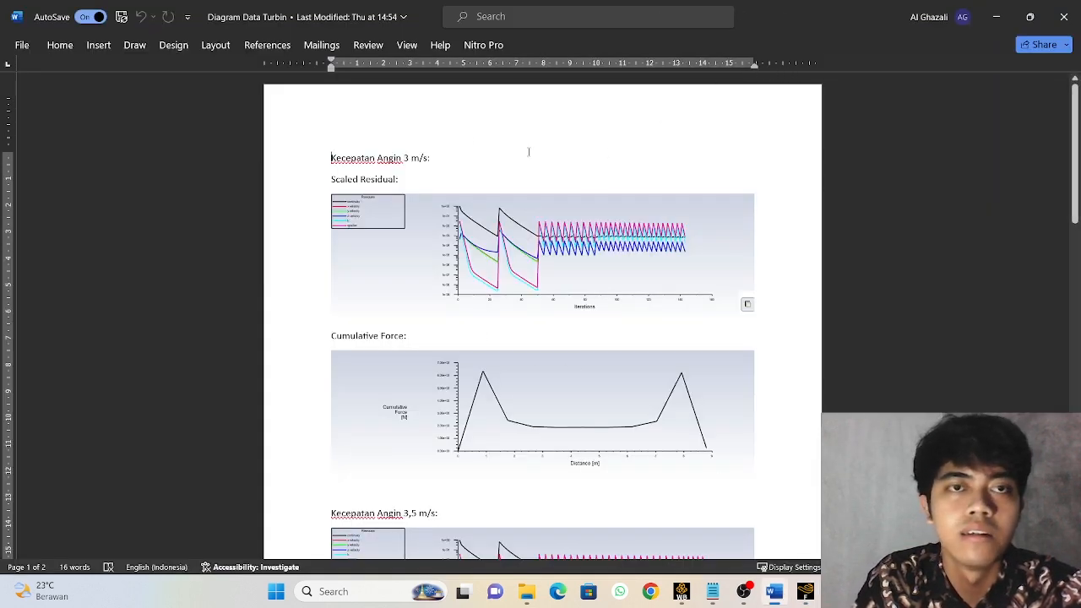
scroll(527, 153, "down", 2)
scroll(527, 153, "down", 9)
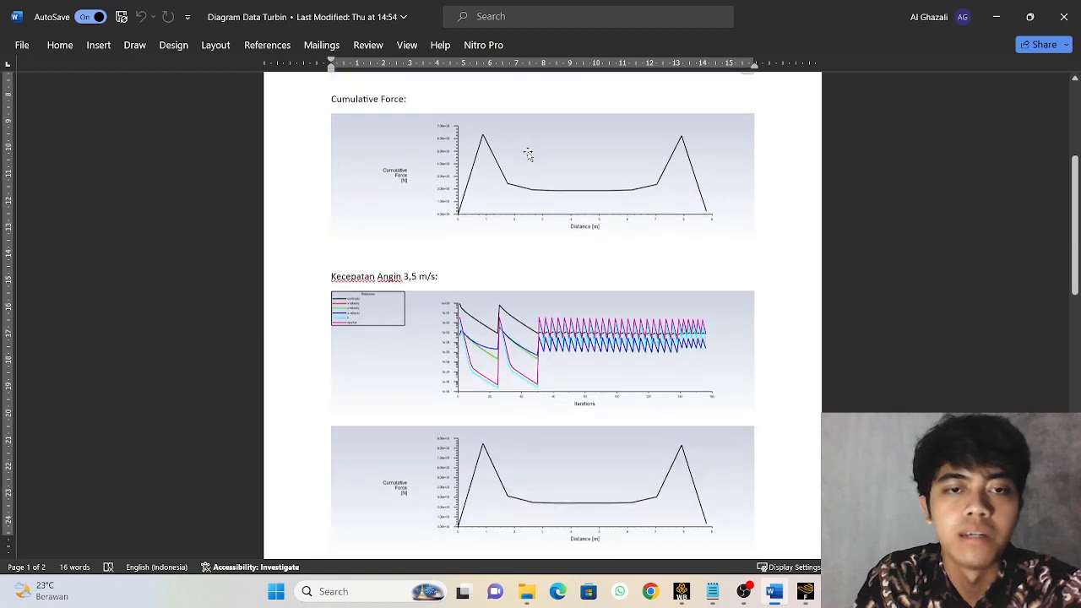
scroll(528, 152, "up", 11)
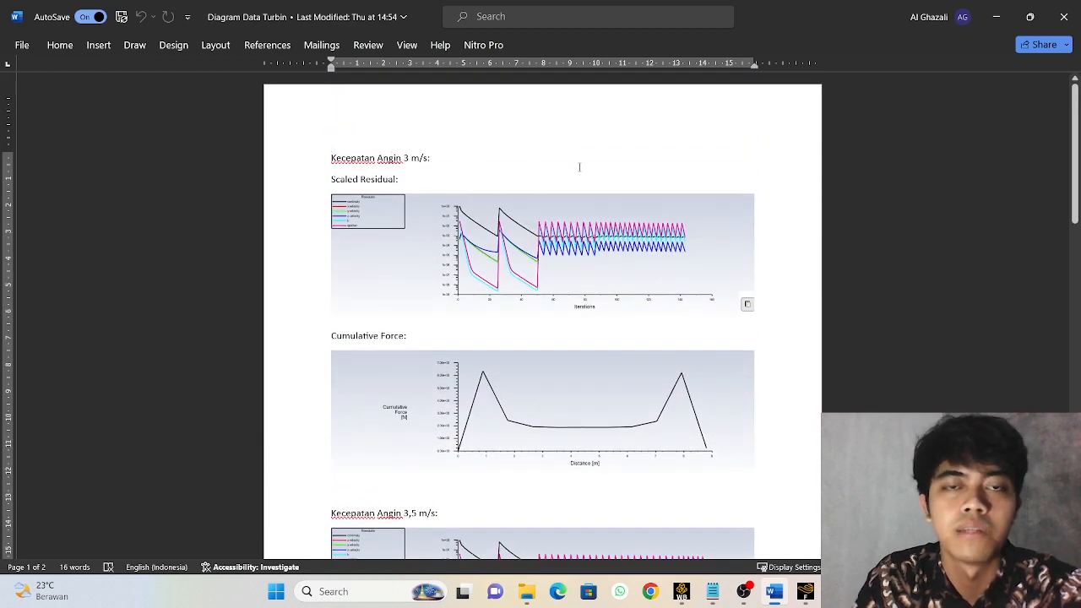
scroll(579, 166, "down", 20)
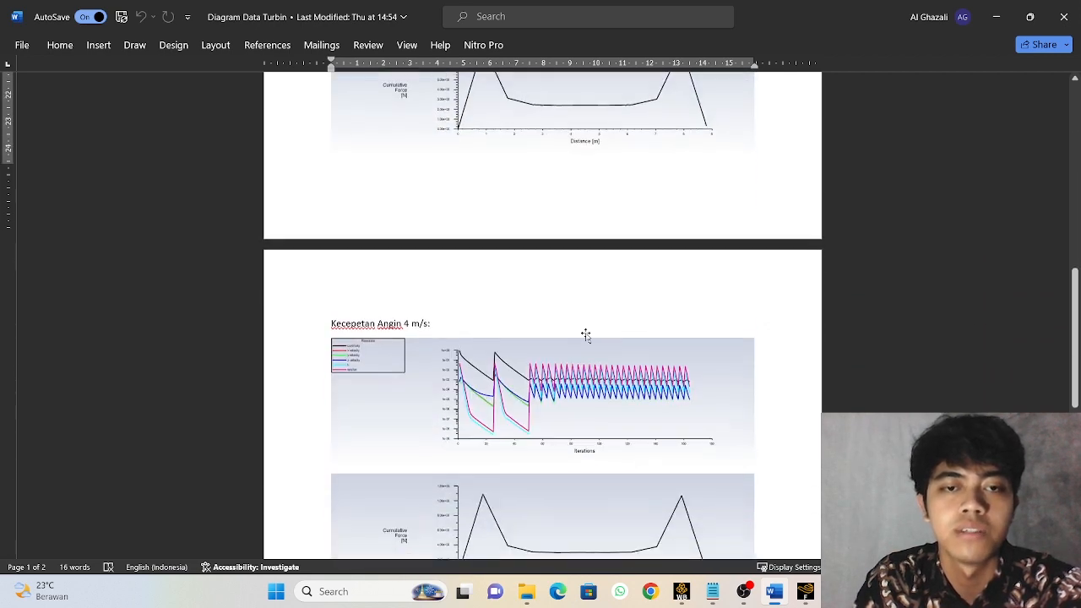
scroll(585, 335, "down", 1)
scroll(495, 314, "up", 16)
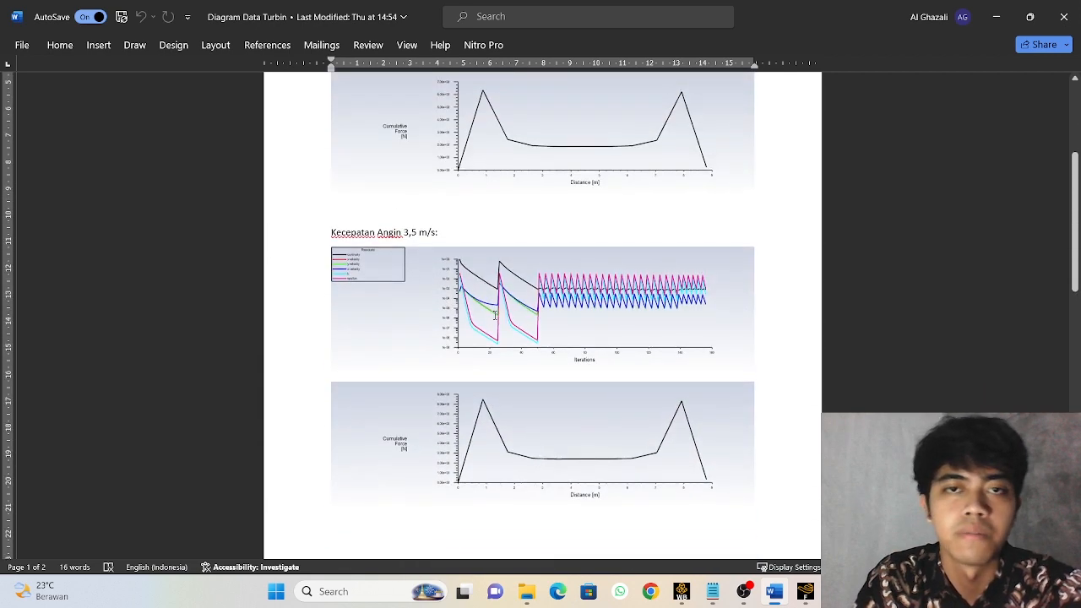
scroll(495, 315, "up", 2)
scroll(526, 211, "down", 11)
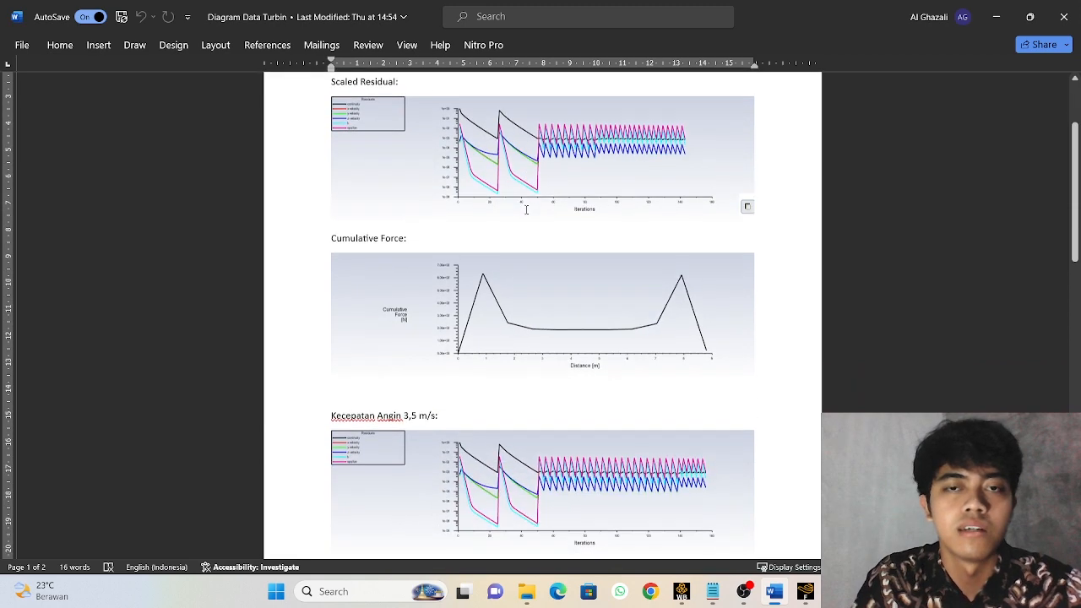
scroll(534, 213, "down", 14)
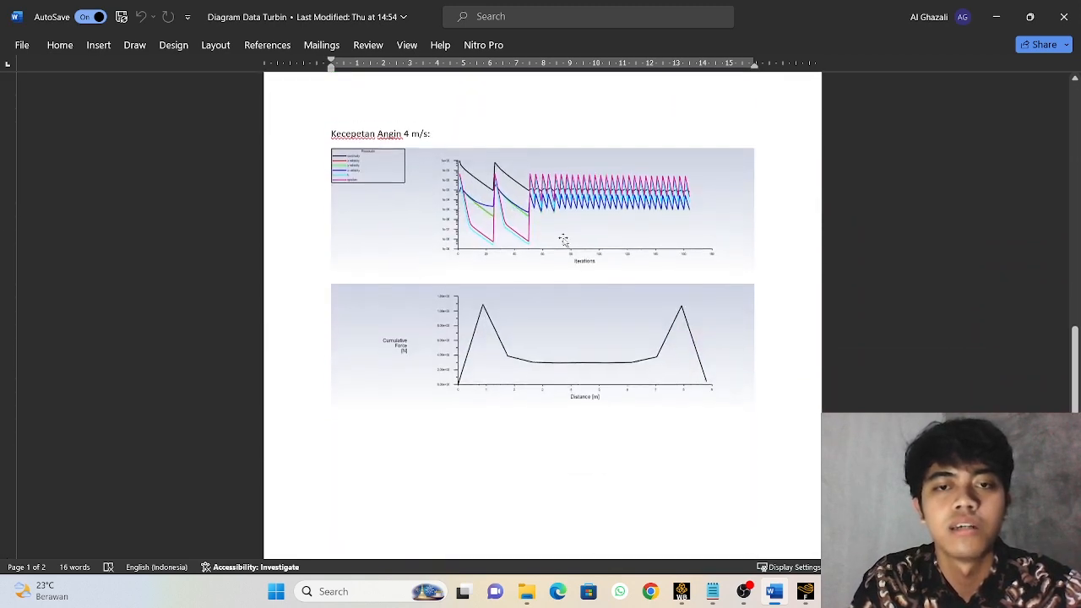
scroll(701, 337, "up", 20)
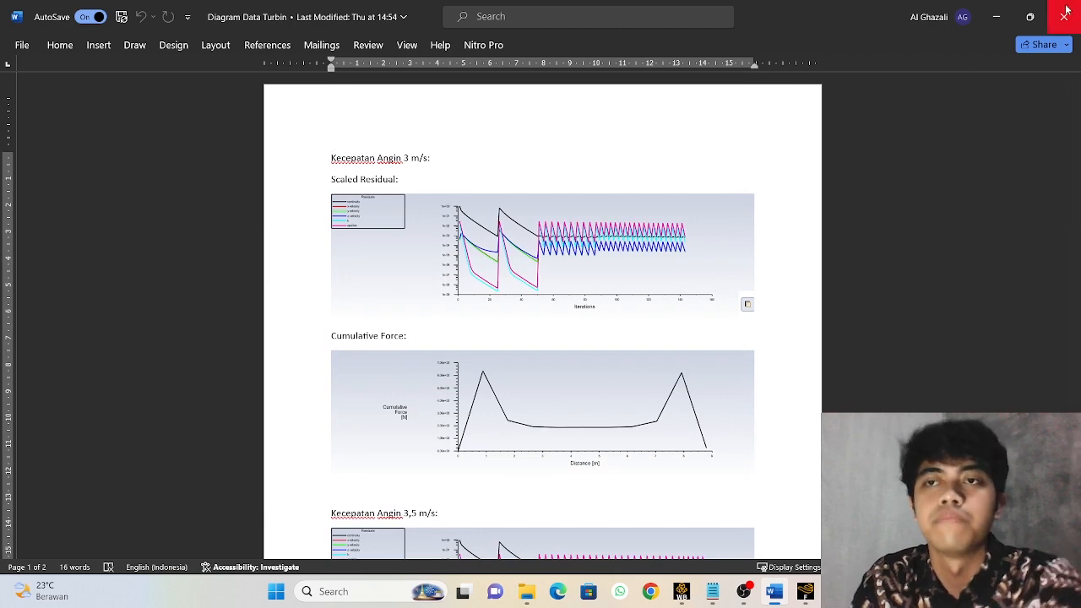
Return to Fluent and locate the Boundary Conditions in the simulation outline.
left_click(805, 591)
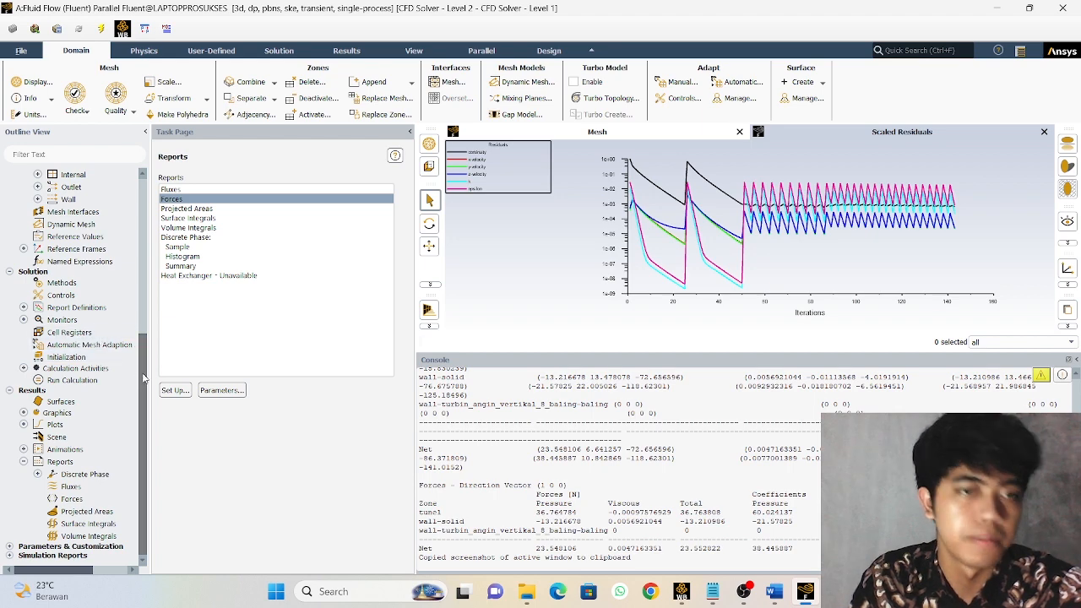
scroll(143, 378, "up", 5)
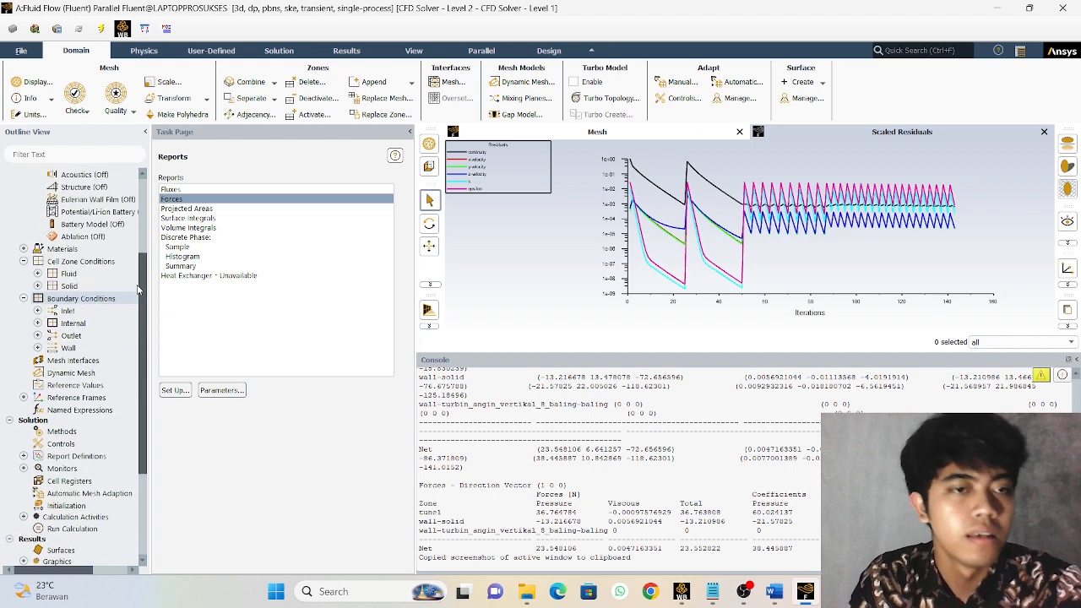